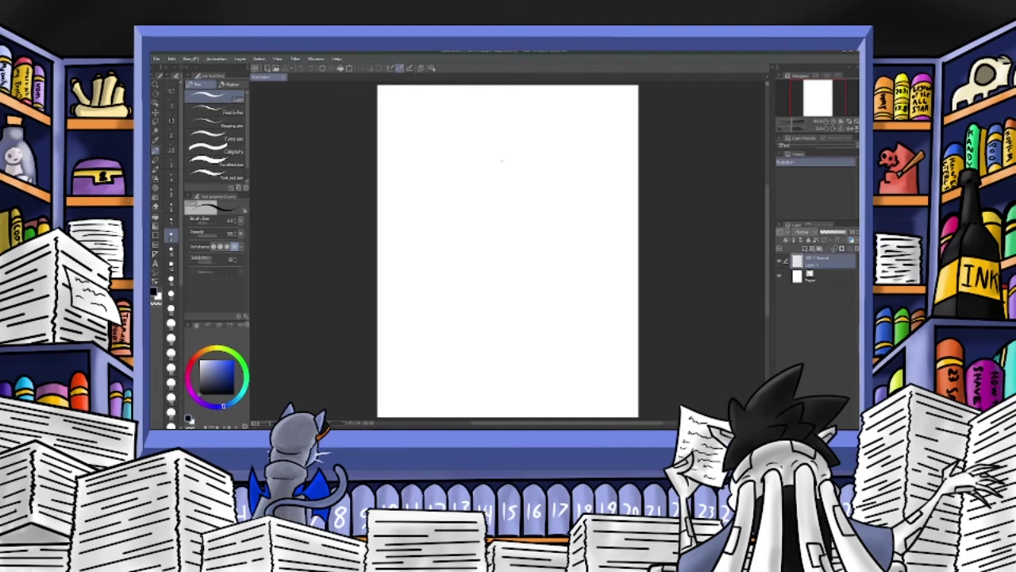
Sketch a circle for the head in the upper middle of the page and a tapered chest shape below it.
mouse_move(500, 151)
mouse_down()
mouse_move(487, 160)
mouse_move(502, 150)
mouse_up()
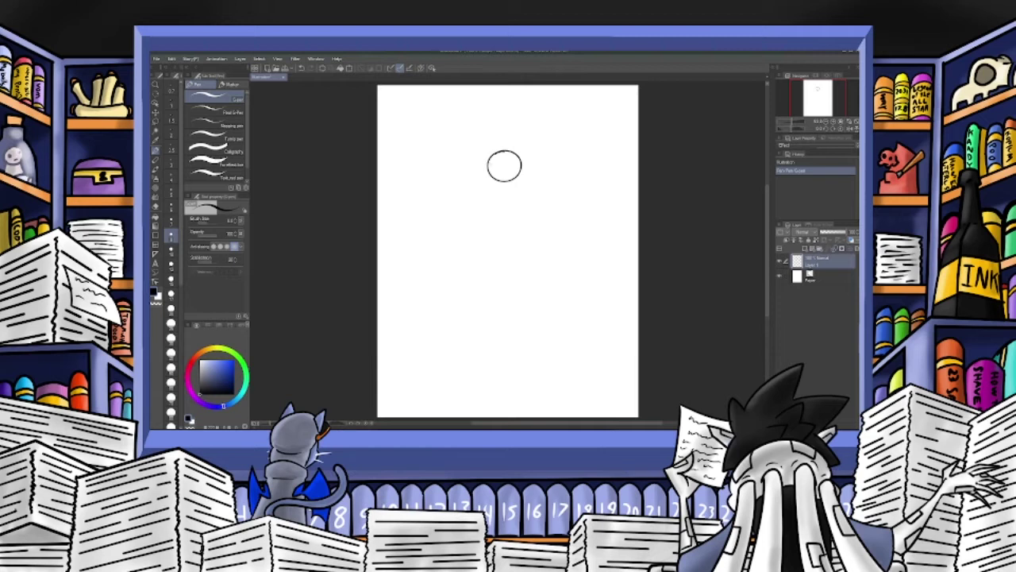
mouse_move(492, 196)
mouse_down()
mouse_move(520, 197)
mouse_move(497, 220)
mouse_move(512, 221)
mouse_up()
mouse_move(499, 222)
mouse_down()
mouse_move(516, 216)
mouse_move(517, 193)
mouse_up()
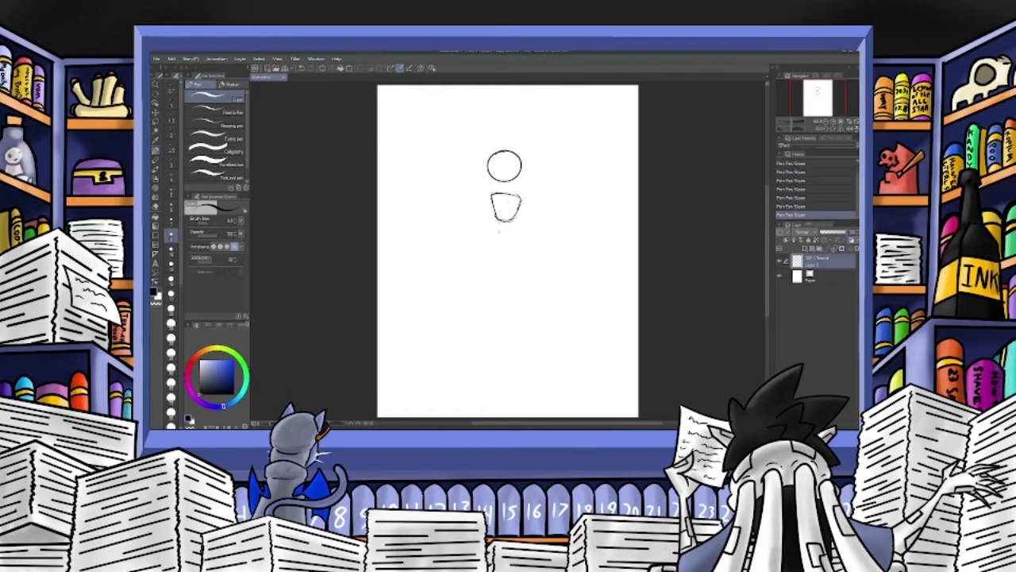
Sketch a small box for the hips and two long, slightly spread leg lines running down from it.
mouse_move(496, 239)
mouse_down()
mouse_move(518, 236)
mouse_move(496, 249)
mouse_move(520, 249)
mouse_up()
drag(492, 246, 482, 305)
mouse_move(523, 242)
mouse_down()
mouse_move(532, 307)
mouse_move(531, 289)
mouse_up()
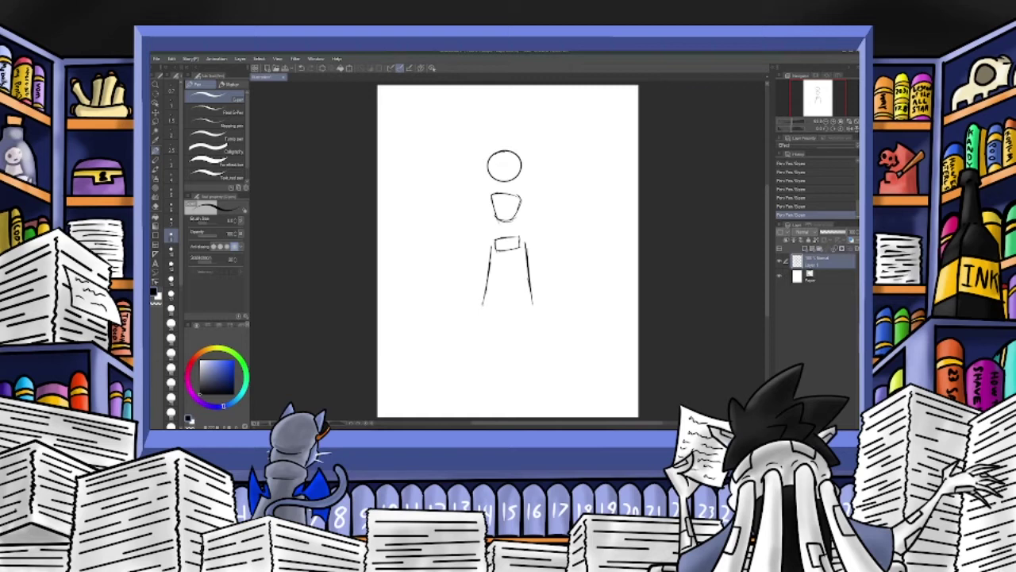
drag(483, 301, 477, 365)
drag(479, 329, 476, 371)
mouse_move(532, 298)
mouse_down()
mouse_move(540, 348)
mouse_move(536, 318)
mouse_up()
drag(534, 323, 539, 357)
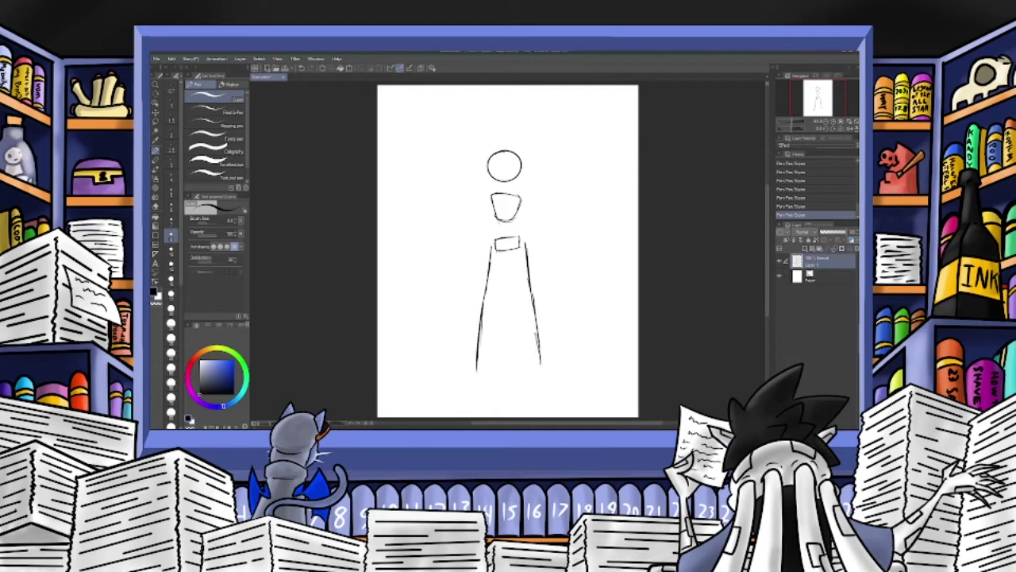
Adjust the eraser size and erase the lower ends of both leg lines to shorten them.
click(155, 207)
drag(478, 346, 478, 363)
drag(202, 222, 207, 223)
drag(479, 346, 477, 370)
drag(540, 345, 540, 365)
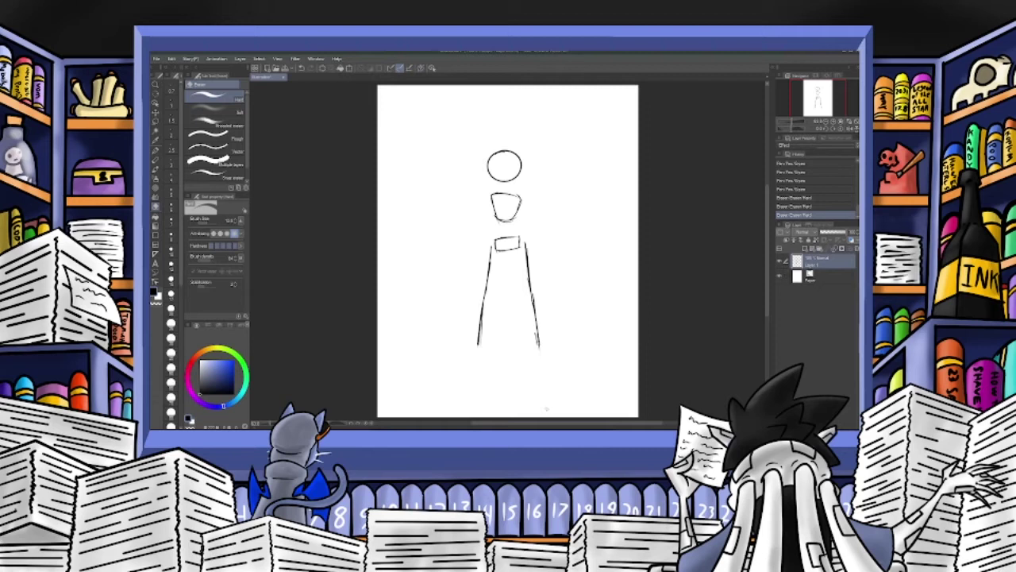
Sketch a boxy lower-leg shape with the pen around the bottom half of each leg line.
click(156, 151)
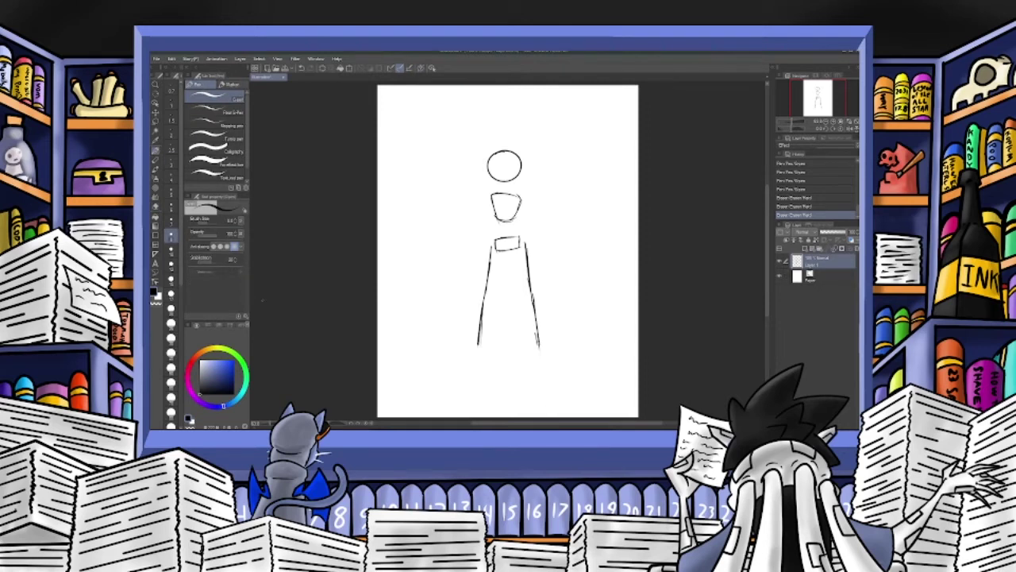
mouse_move(529, 287)
mouse_down()
mouse_move(547, 290)
mouse_move(527, 324)
mouse_move(545, 327)
mouse_move(535, 349)
mouse_move(548, 347)
mouse_up()
drag(492, 288, 491, 347)
drag(481, 284, 471, 345)
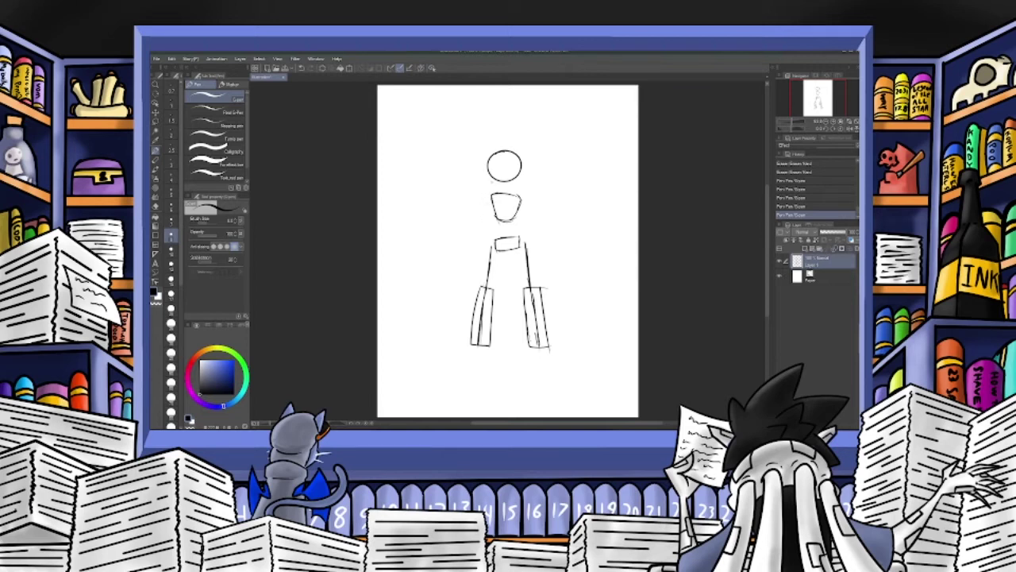
Sketch the left arm with a boxy forearm, and short lines radiating from the chest on the opposite side.
mouse_move(490, 197)
mouse_down()
mouse_move(481, 258)
mouse_move(475, 238)
mouse_move(479, 278)
mouse_up()
mouse_move(475, 241)
mouse_down()
mouse_move(466, 282)
mouse_move(471, 254)
mouse_up()
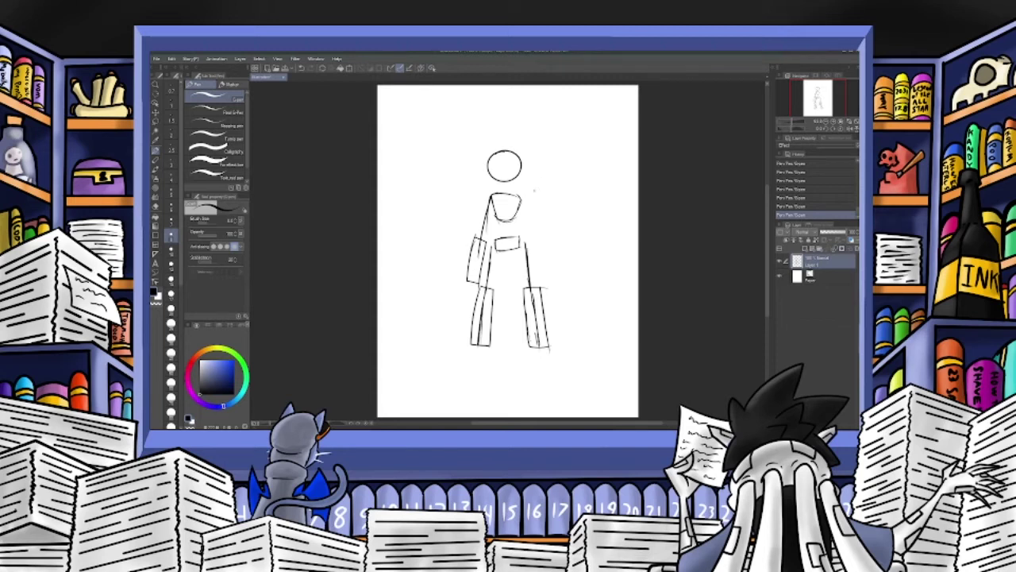
mouse_move(521, 197)
mouse_down()
mouse_move(535, 181)
mouse_move(548, 191)
mouse_move(532, 232)
mouse_up()
Add a new layer above the sketch, reduce the sketch layer's opacity, and make the new layer active.
click(810, 249)
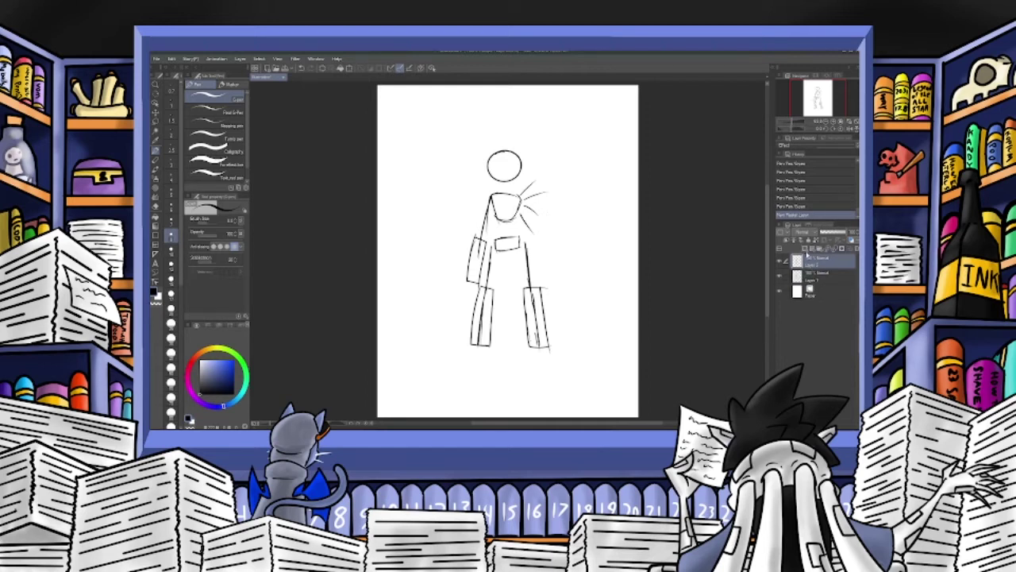
drag(835, 233, 830, 233)
click(820, 261)
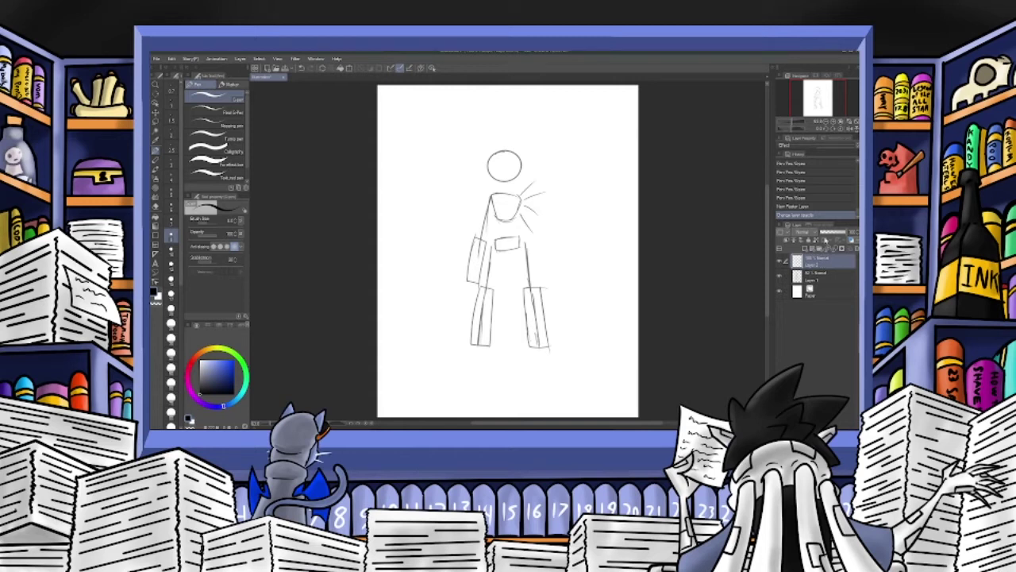
Try to ink the head circle freehand over the faded sketch, undoing each attempt.
click(794, 123)
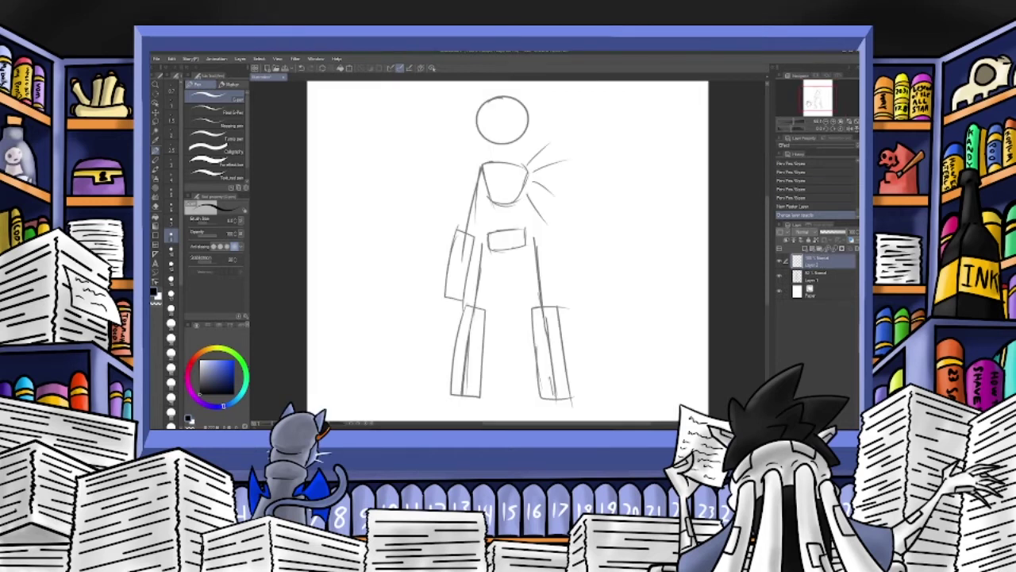
drag(809, 103, 810, 98)
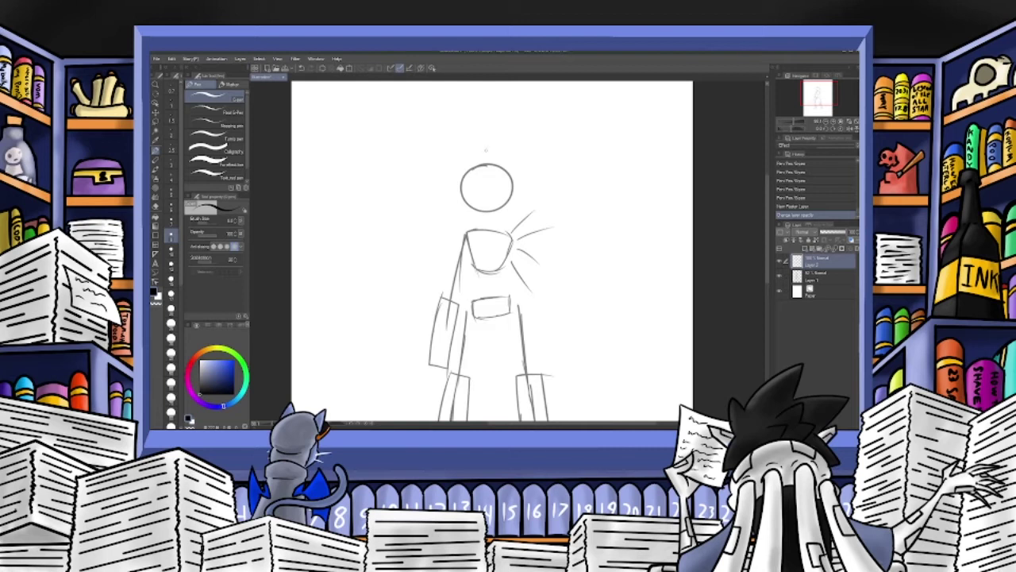
mouse_move(486, 164)
mouse_down()
mouse_move(465, 179)
mouse_move(500, 209)
mouse_move(505, 165)
mouse_move(465, 190)
mouse_move(507, 183)
mouse_move(488, 165)
mouse_move(472, 213)
mouse_move(466, 194)
mouse_move(506, 203)
mouse_move(484, 162)
mouse_up()
key(ctrl+z)
click(302, 69)
click(301, 69)
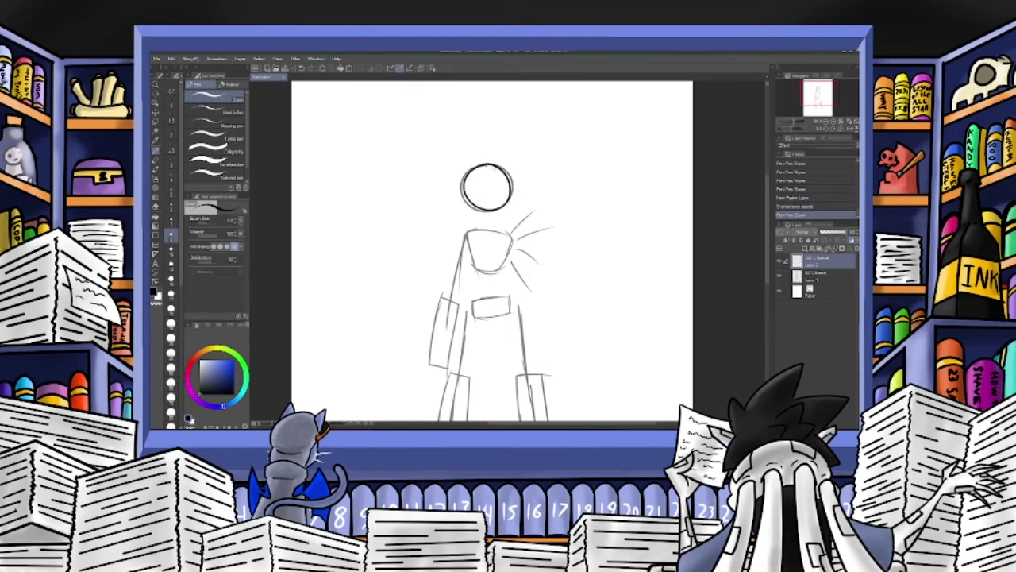
click(301, 68)
mouse_move(486, 163)
mouse_down()
mouse_move(463, 184)
mouse_move(462, 203)
mouse_move(510, 217)
mouse_up()
click(302, 68)
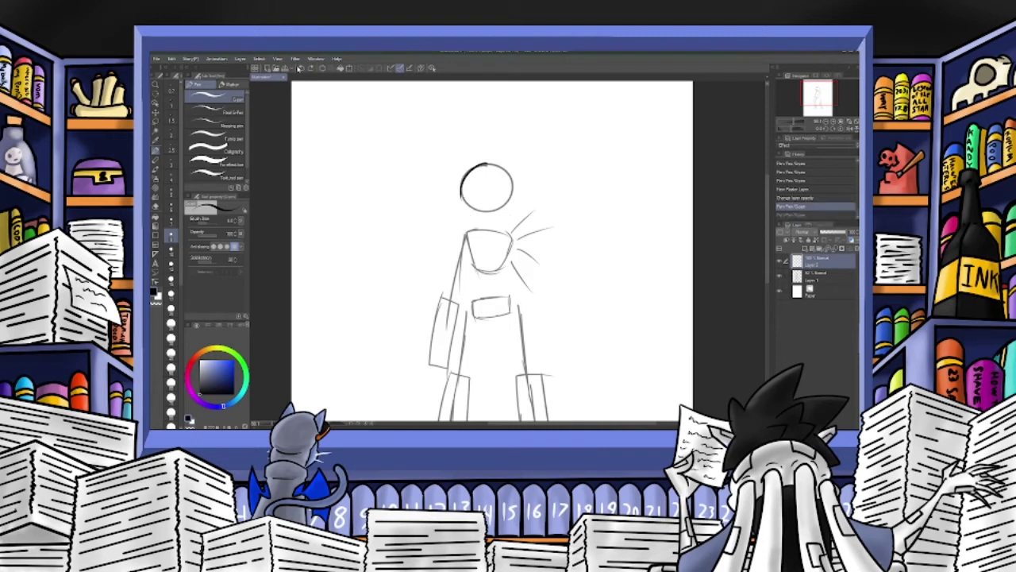
click(302, 68)
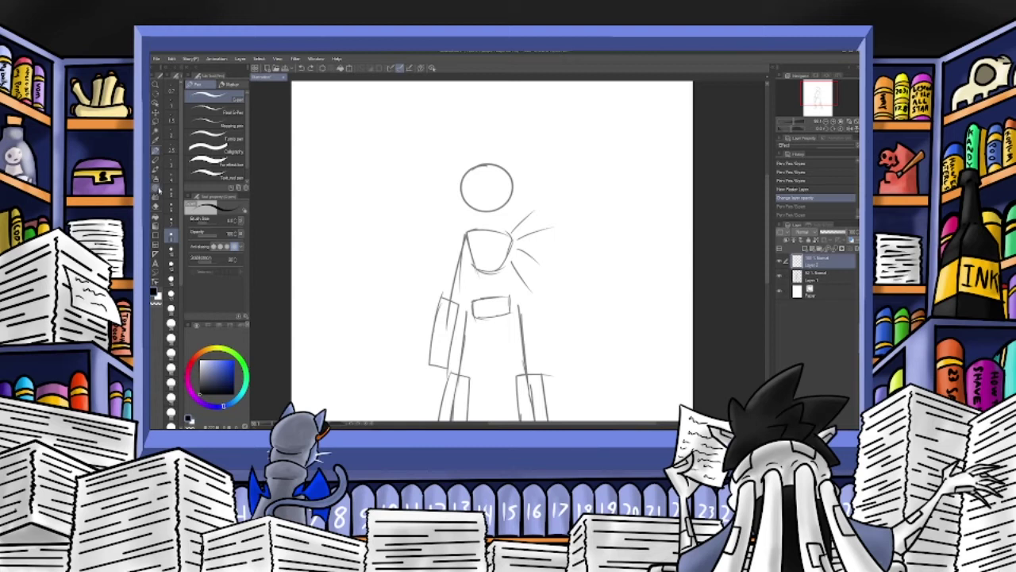
click(158, 190)
click(157, 180)
click(156, 170)
click(156, 198)
click(156, 208)
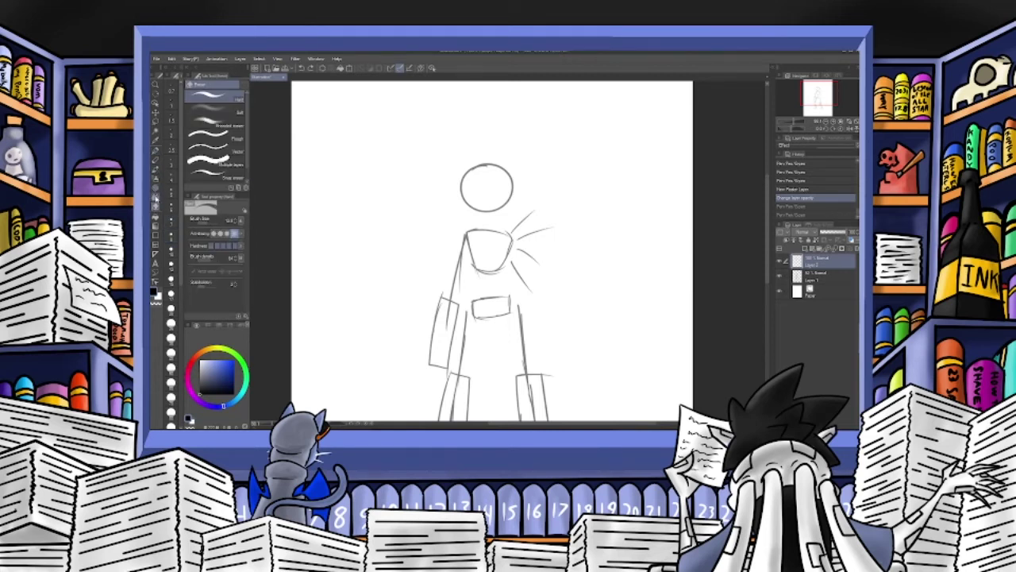
click(155, 180)
click(156, 219)
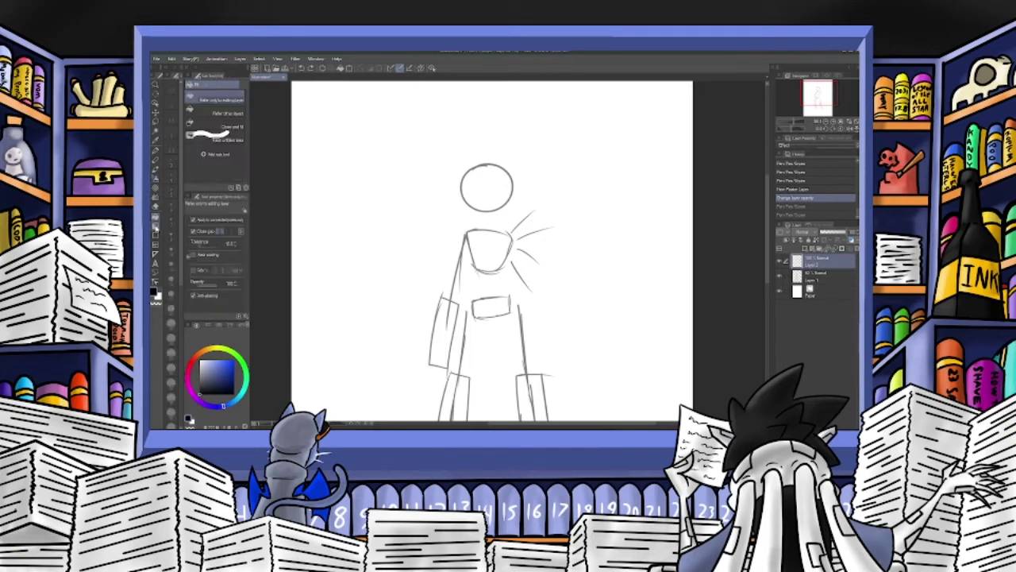
click(156, 230)
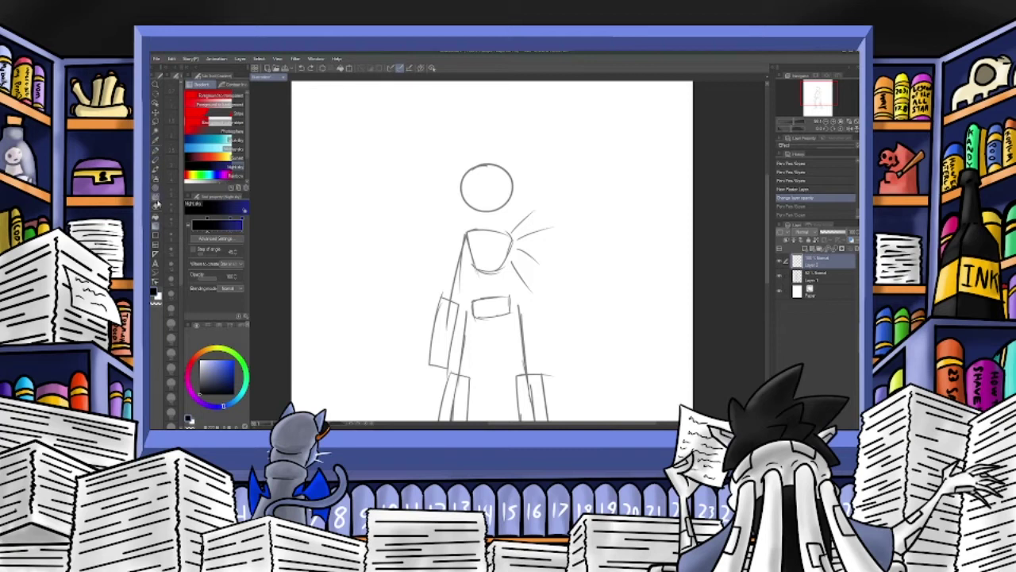
Draw a clean circle over the sketched head with the Ellipse figure tool and move it into place.
click(156, 236)
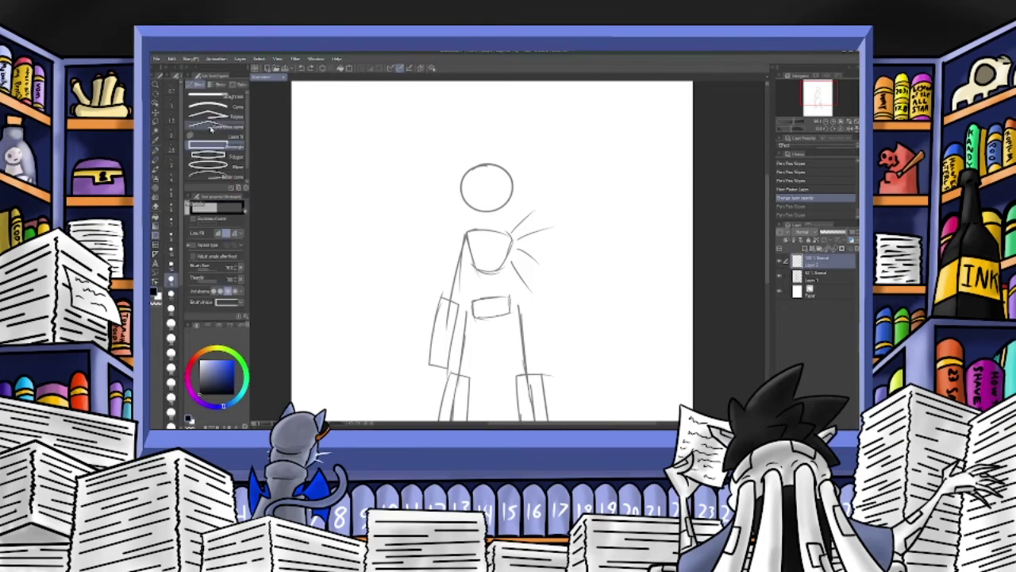
click(223, 165)
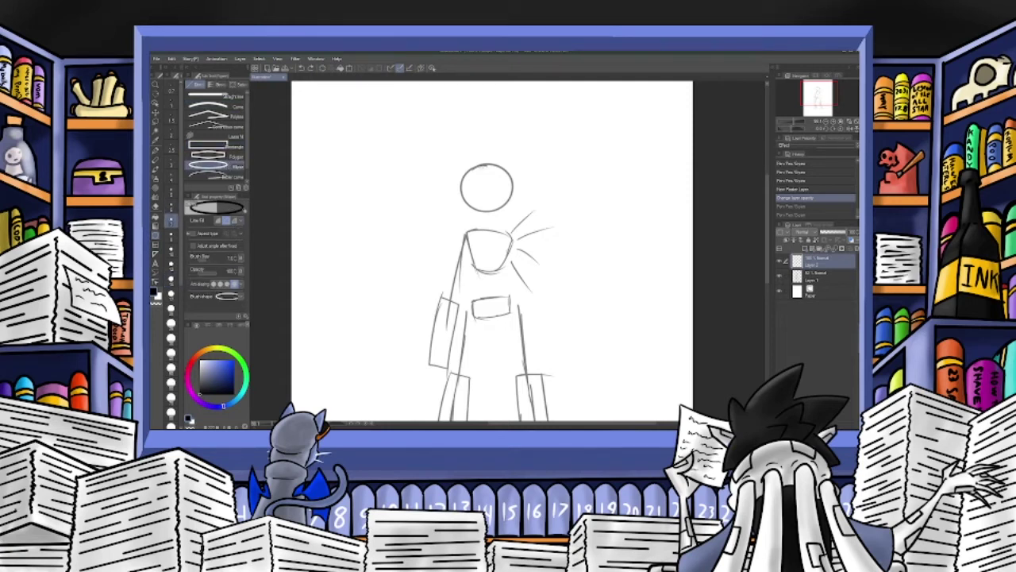
drag(459, 161, 489, 190)
click(156, 113)
Ink curved diagonal stripes across the inside of the head circle with the pen.
click(156, 151)
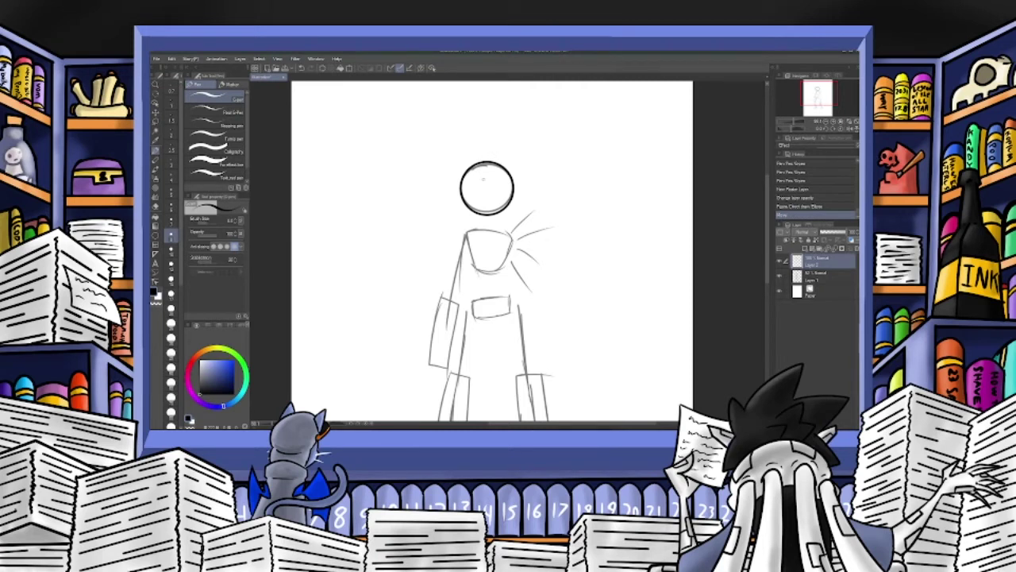
mouse_move(475, 210)
mouse_down()
mouse_move(509, 180)
mouse_move(500, 165)
mouse_up()
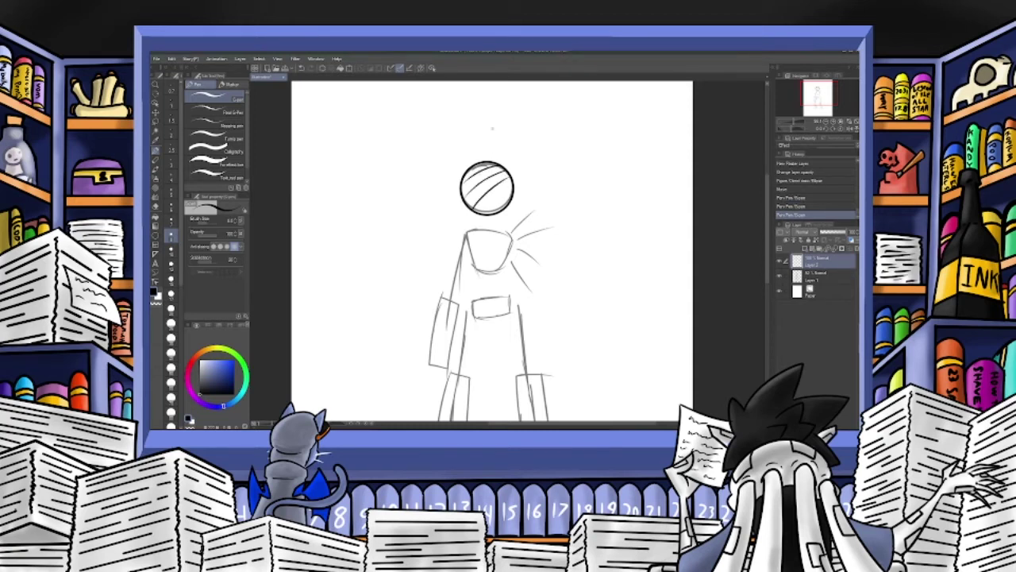
Try to ink a spike on top of the head and undo its strokes.
drag(474, 169, 489, 142)
click(483, 152)
click(300, 66)
click(299, 67)
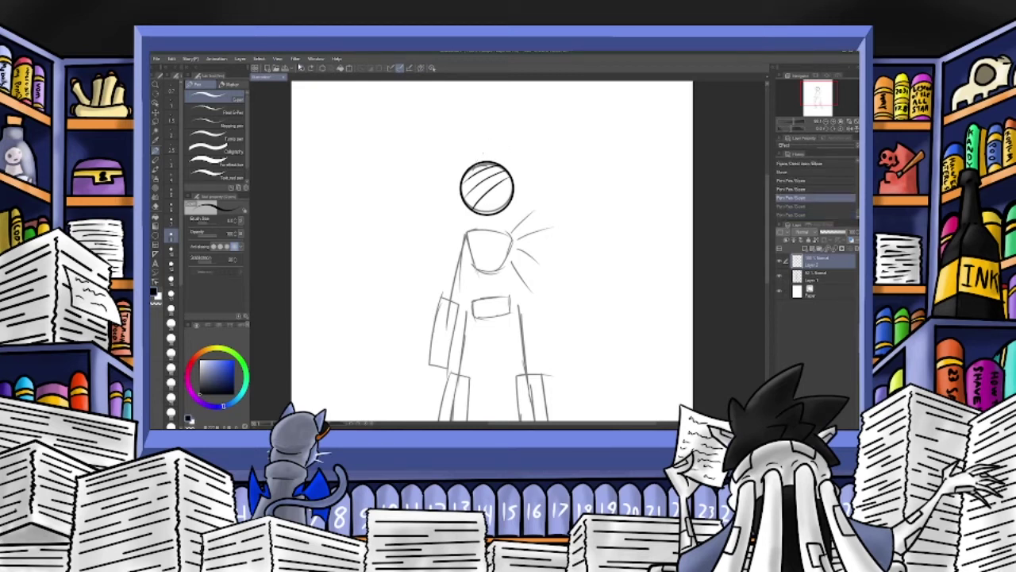
Ink a ring of pointed triangular spikes around the outside of the head circle.
mouse_move(477, 164)
mouse_down()
mouse_move(488, 146)
mouse_move(499, 162)
mouse_move(455, 158)
mouse_move(460, 224)
mouse_move(477, 211)
mouse_move(479, 224)
mouse_move(485, 214)
mouse_move(497, 227)
mouse_move(504, 210)
mouse_move(502, 227)
mouse_move(504, 211)
mouse_move(516, 213)
mouse_up()
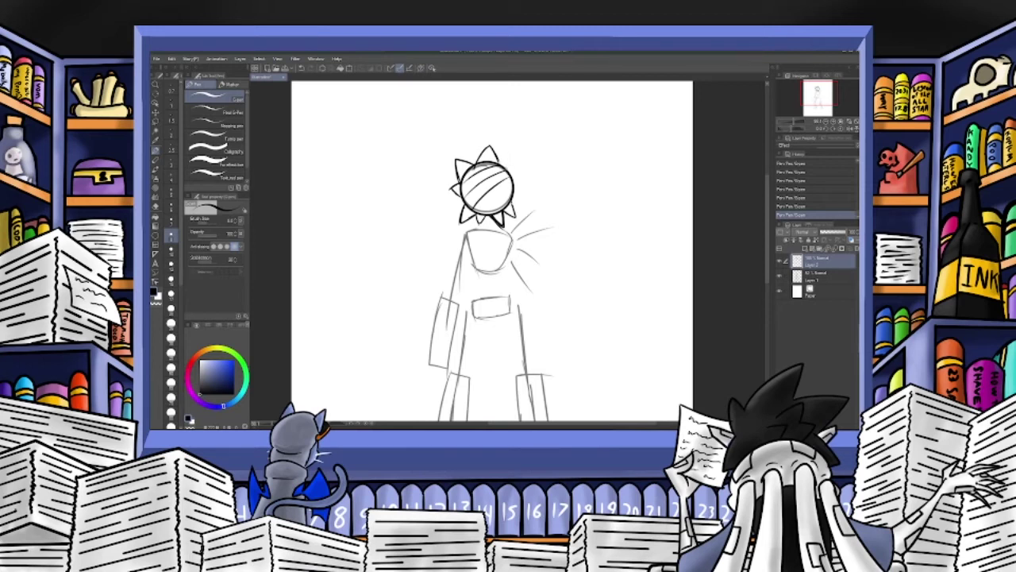
drag(511, 170, 530, 164)
mouse_move(514, 184)
mouse_down()
mouse_move(532, 201)
mouse_move(509, 203)
mouse_move(530, 201)
mouse_up()
Ink jagged marks inside the head circle and a rounded shape on the head's left side.
mouse_move(478, 195)
mouse_down()
mouse_move(481, 209)
mouse_move(487, 184)
mouse_move(481, 199)
mouse_move(507, 188)
mouse_up()
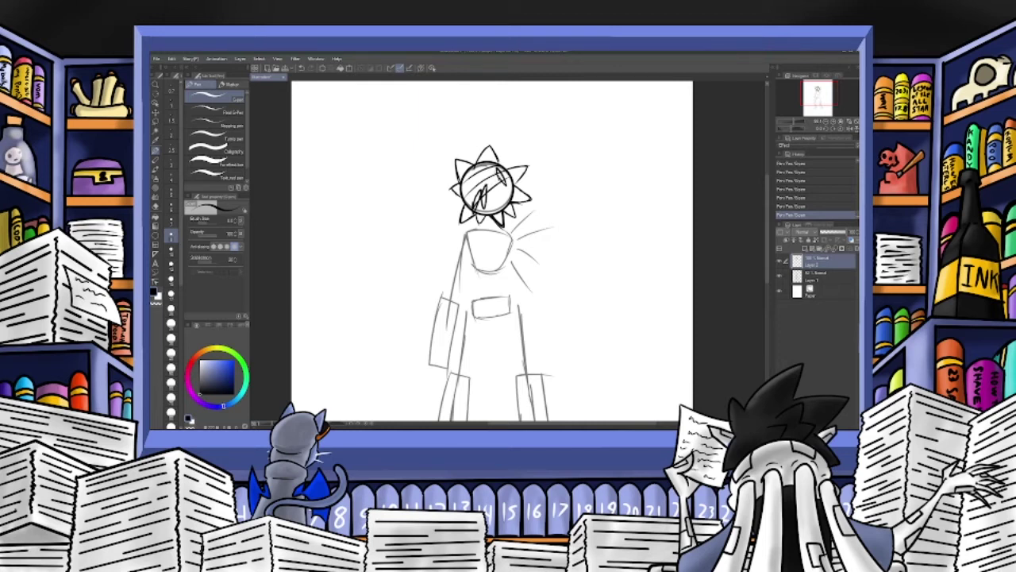
drag(505, 169, 511, 178)
mouse_move(461, 187)
mouse_down()
mouse_move(445, 197)
mouse_move(466, 187)
mouse_move(466, 206)
mouse_move(449, 211)
mouse_up()
Ink a rounded shape on the head's right side, undoing the first version and redrawing it up to the upper spike.
mouse_move(521, 186)
mouse_down()
mouse_move(508, 190)
mouse_move(532, 194)
mouse_move(510, 196)
mouse_up()
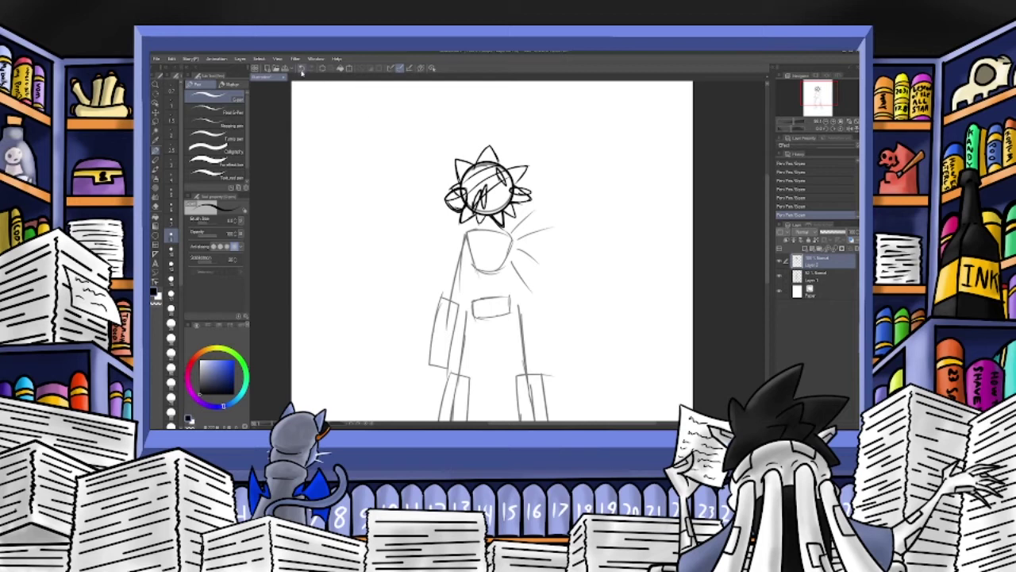
key(ctrl+z)
key(ctrl+z)
key(ctrl+z)
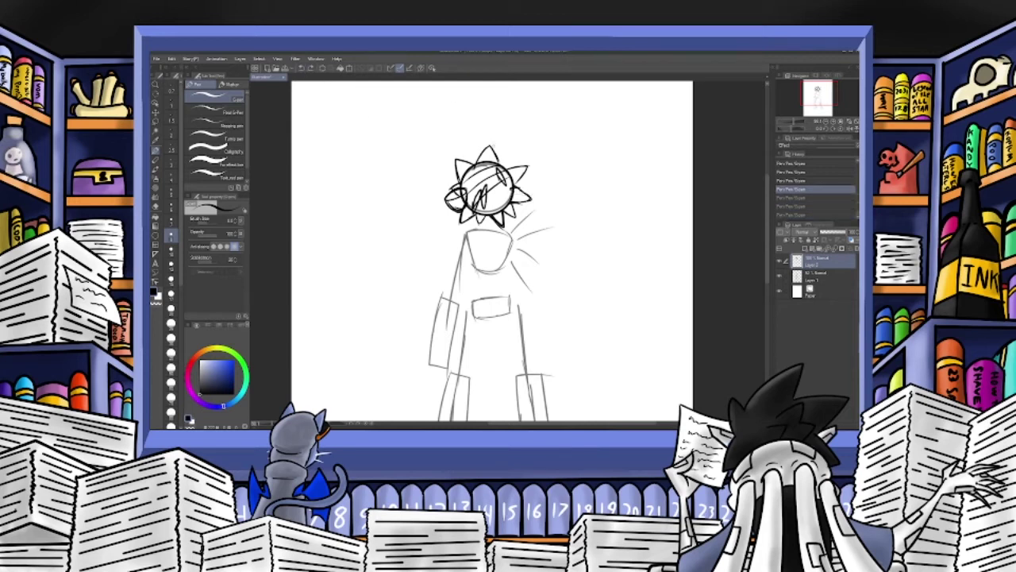
key(ctrl+z)
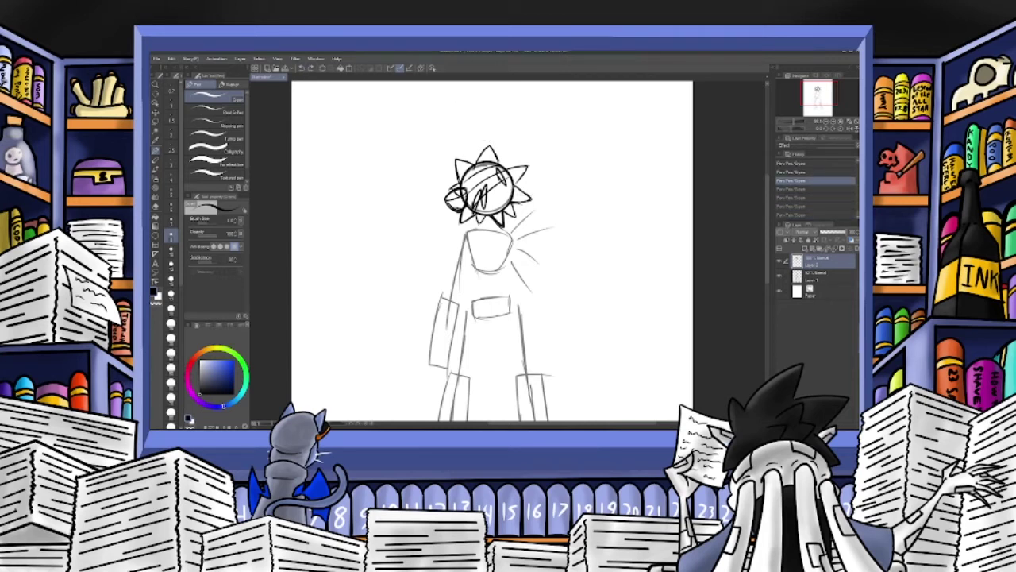
mouse_move(519, 186)
mouse_down()
mouse_move(530, 197)
mouse_move(510, 206)
mouse_move(523, 209)
mouse_move(532, 186)
mouse_move(521, 160)
mouse_move(512, 187)
mouse_move(532, 195)
mouse_move(510, 195)
mouse_up()
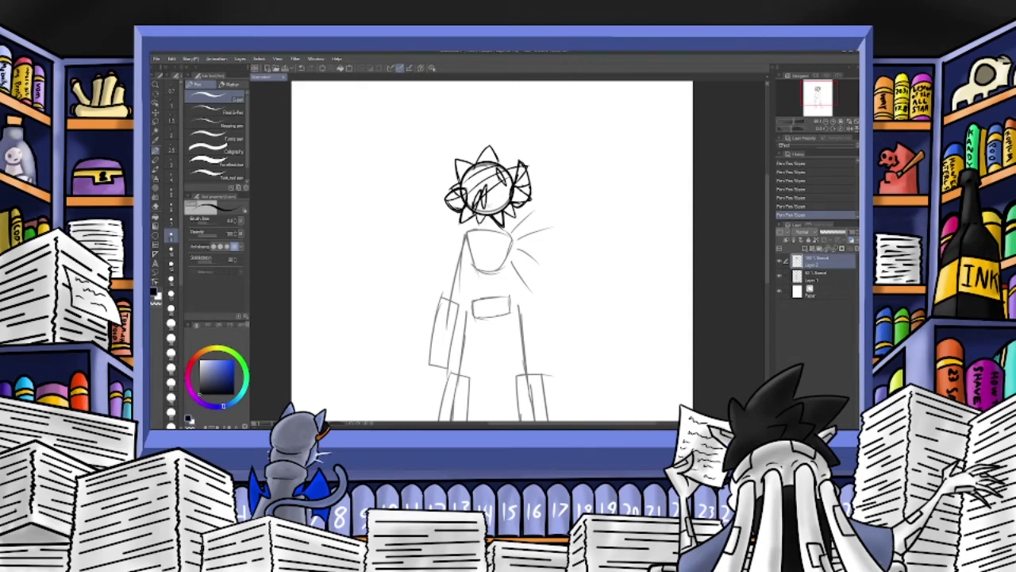
Try to ink extra lines across the lower face and undo them.
mouse_move(478, 211)
mouse_down()
mouse_move(498, 222)
mouse_move(494, 206)
mouse_move(506, 197)
mouse_up()
key(ctrl+z)
key(ctrl+y)
click(301, 69)
click(302, 68)
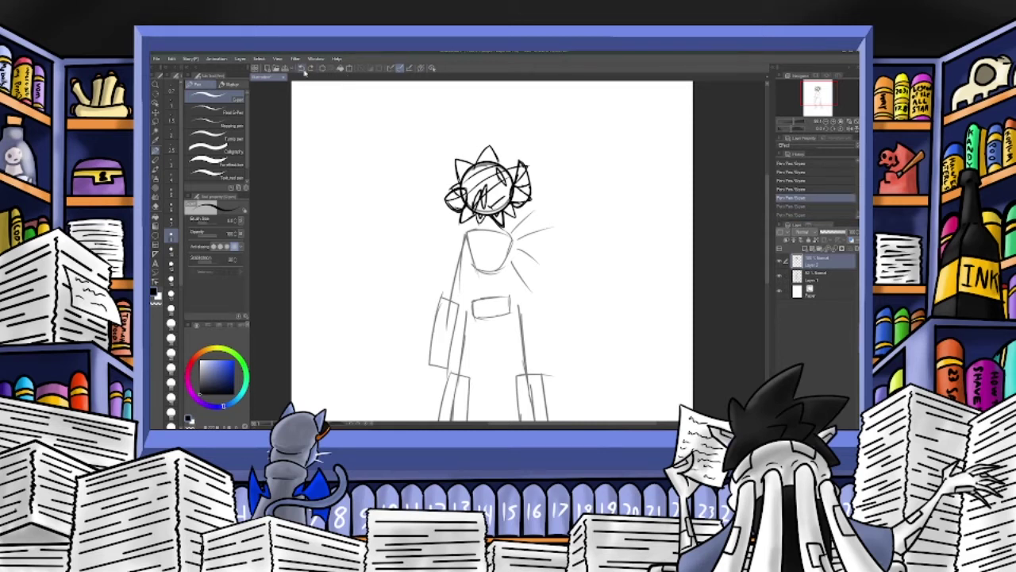
click(303, 69)
click(302, 68)
Ink additional angled lines across the lower right part of the face.
drag(488, 209, 509, 194)
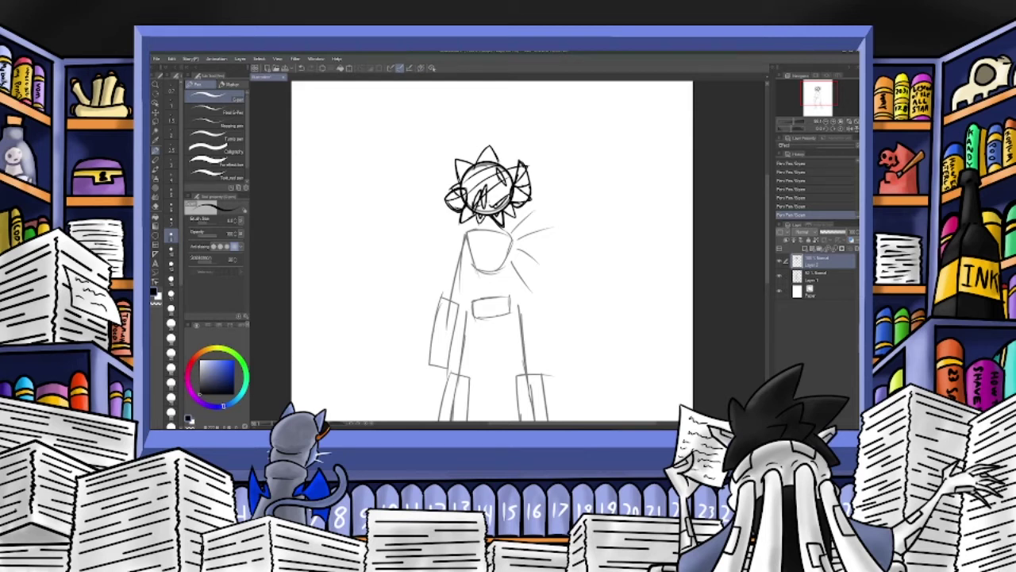
key(ctrl+z)
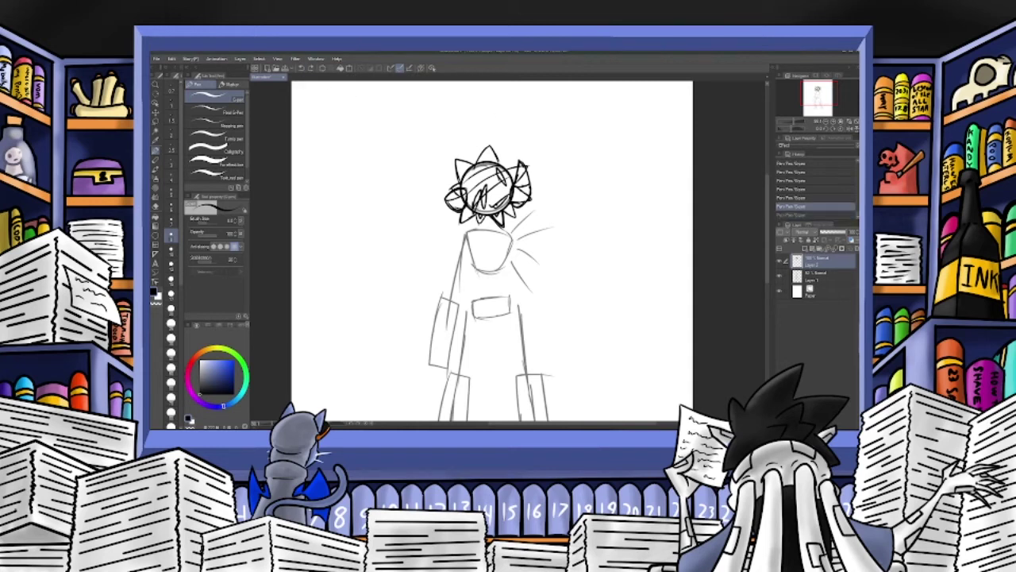
key(ctrl+y)
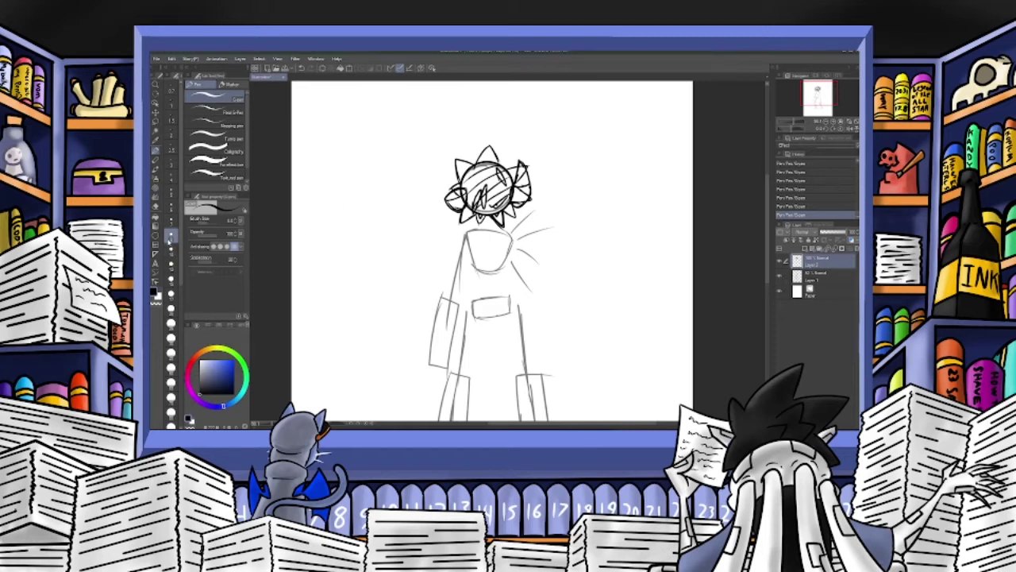
Erase overlapping bits of line along the head's outline and inside the rounded shapes on both sides.
click(157, 214)
click(158, 206)
drag(468, 171, 495, 163)
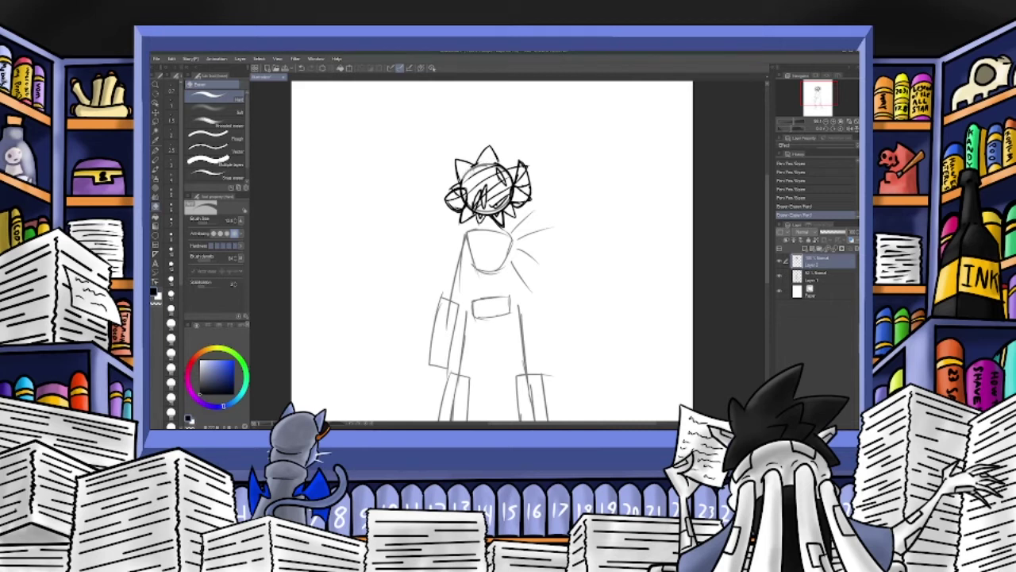
click(469, 173)
click(459, 192)
click(456, 194)
click(463, 198)
click(522, 170)
drag(521, 195, 515, 204)
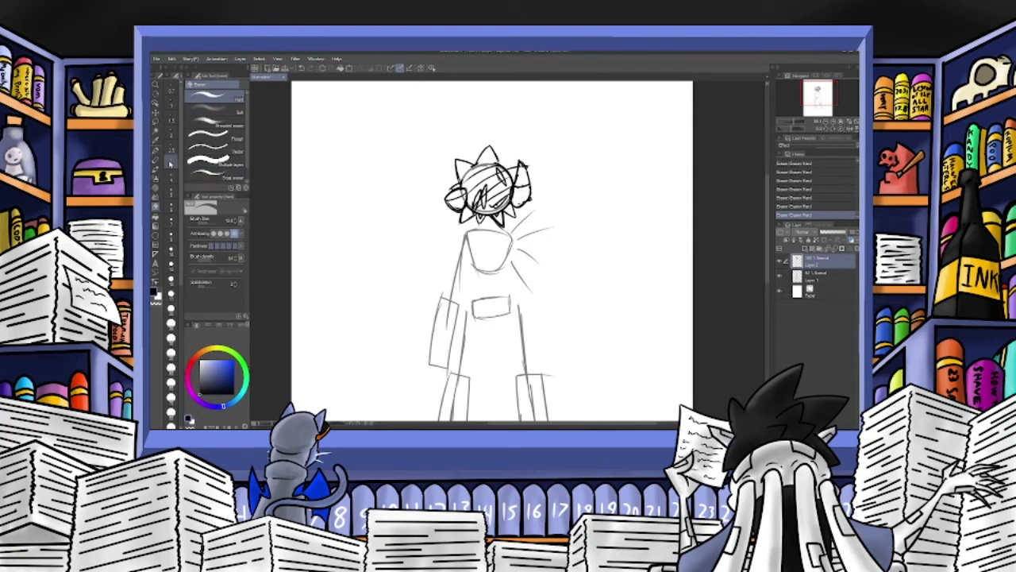
Ink the neck and a torso with a jagged shoulder and ragged lower edge, redoing the torso's right edge.
click(156, 149)
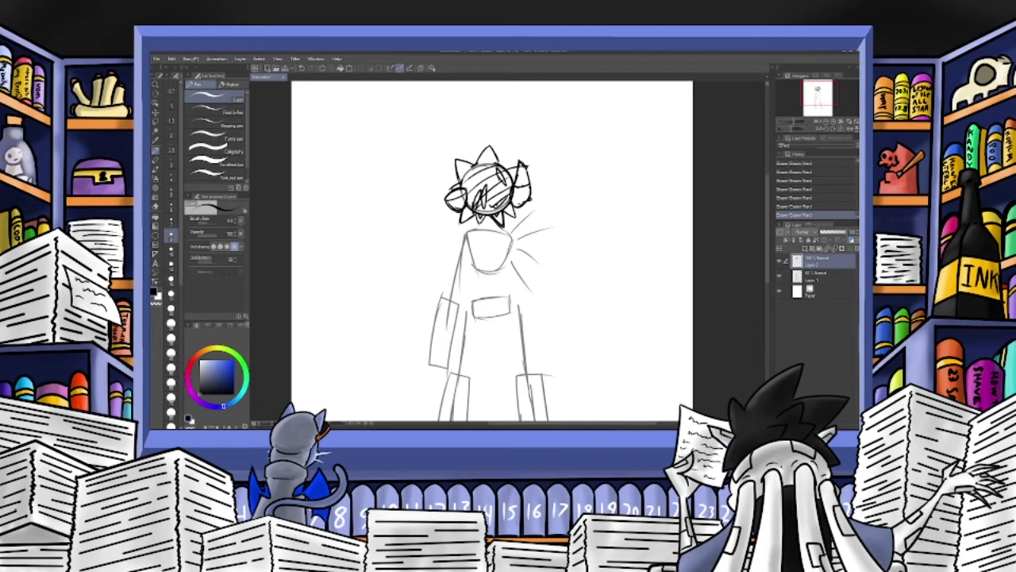
mouse_move(479, 218)
mouse_down()
mouse_move(492, 229)
mouse_move(470, 234)
mouse_move(512, 227)
mouse_move(500, 230)
mouse_up()
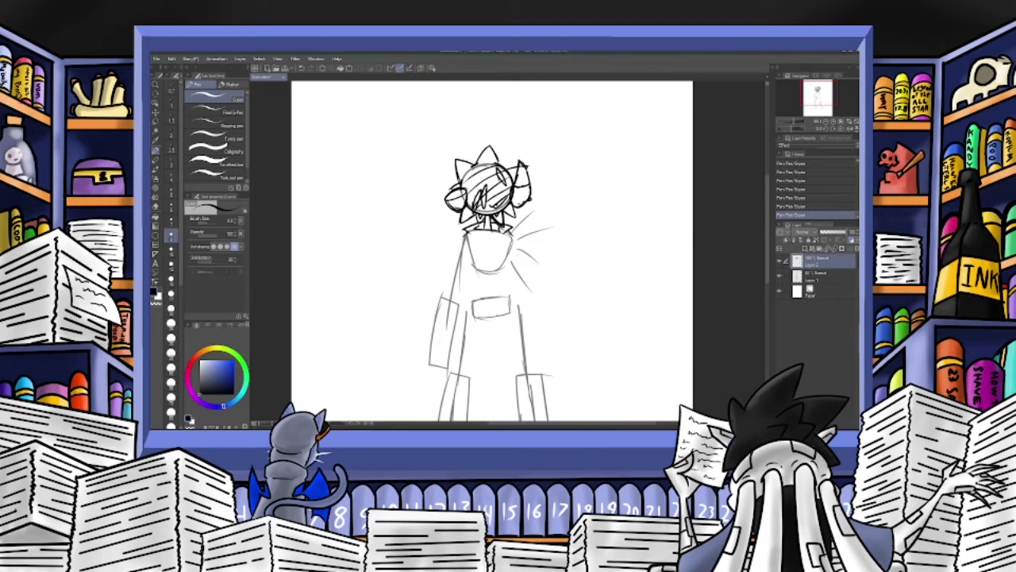
mouse_move(467, 235)
mouse_down()
mouse_move(444, 248)
mouse_move(452, 253)
mouse_move(443, 266)
mouse_move(473, 259)
mouse_move(462, 281)
mouse_move(514, 256)
mouse_up()
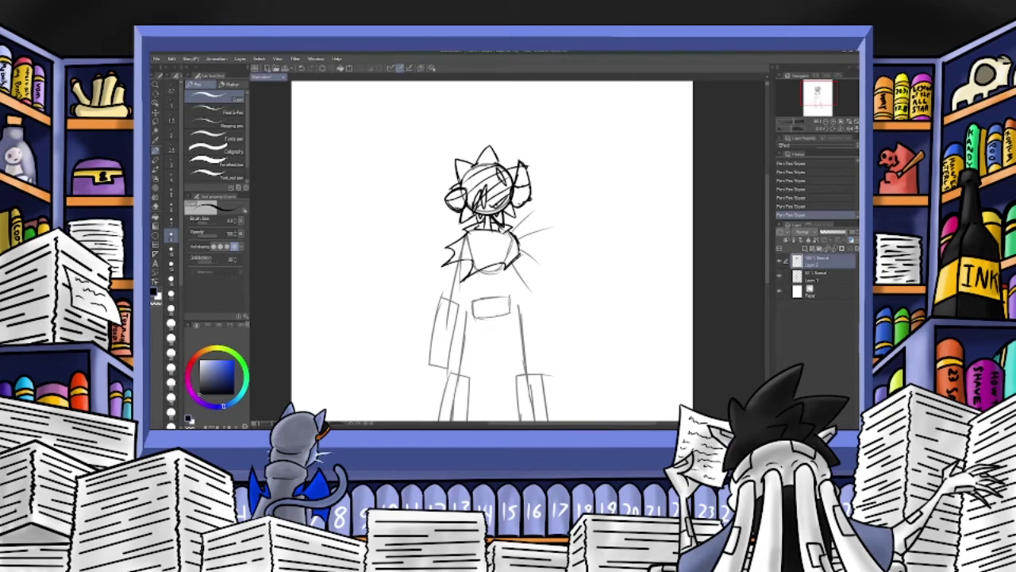
click(302, 68)
click(302, 68)
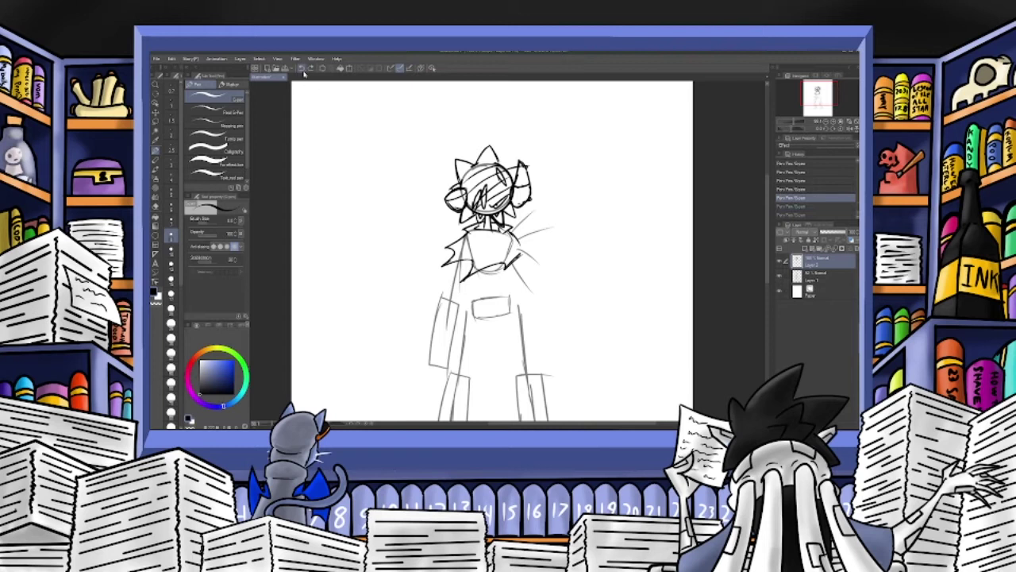
click(302, 69)
mouse_move(509, 231)
mouse_down()
mouse_move(518, 239)
mouse_move(511, 262)
mouse_up()
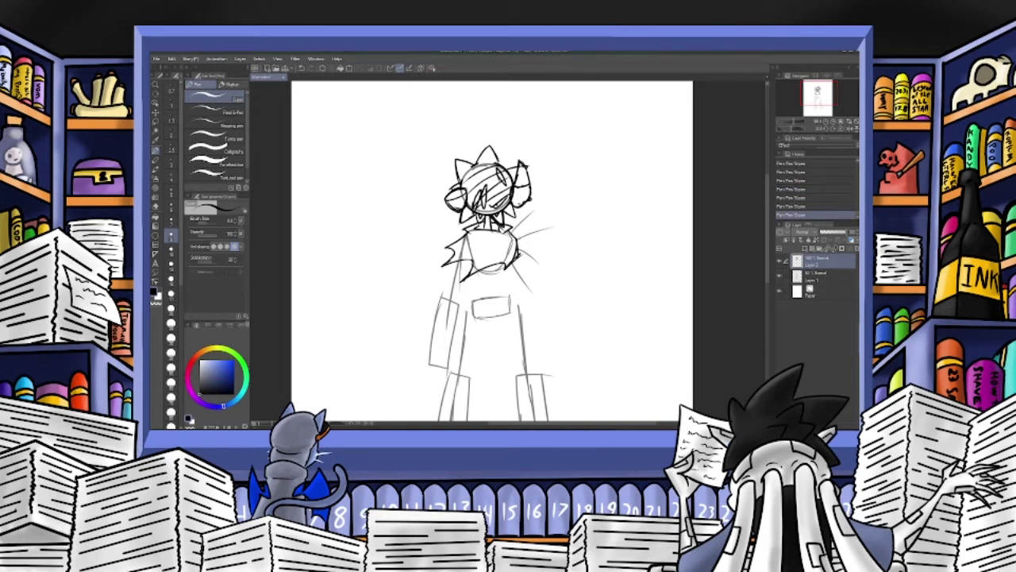
Ink a wing of long rounded lobes fanning out from the torso's right side, following the rough guide lines.
drag(509, 234, 522, 225)
drag(520, 224, 537, 218)
mouse_move(527, 219)
mouse_down()
mouse_move(563, 207)
mouse_move(570, 226)
mouse_move(540, 236)
mouse_move(554, 211)
mouse_move(532, 226)
mouse_move(551, 247)
mouse_move(528, 251)
mouse_move(551, 250)
mouse_move(541, 256)
mouse_up()
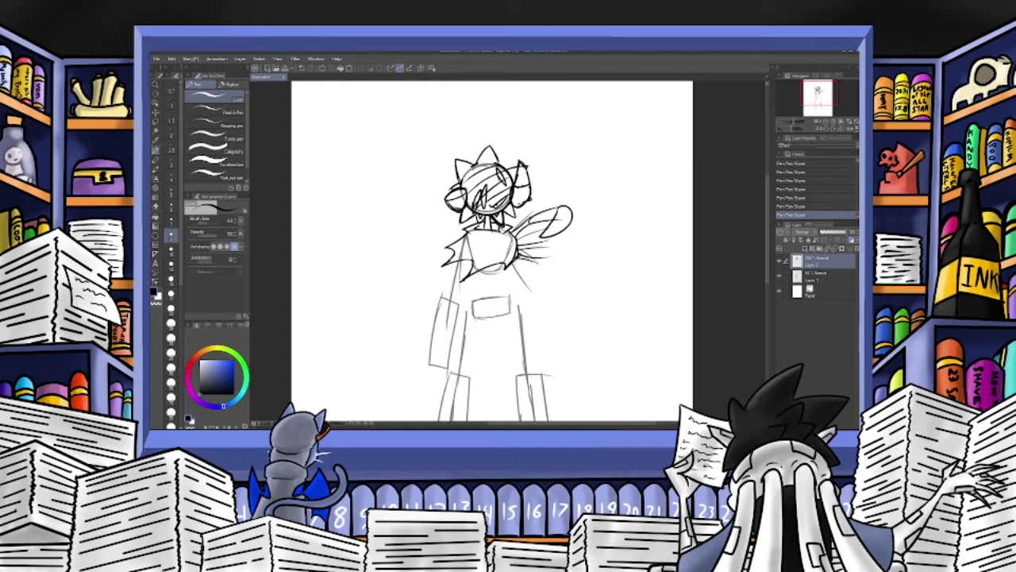
key(ctrl+z)
key(ctrl+z)
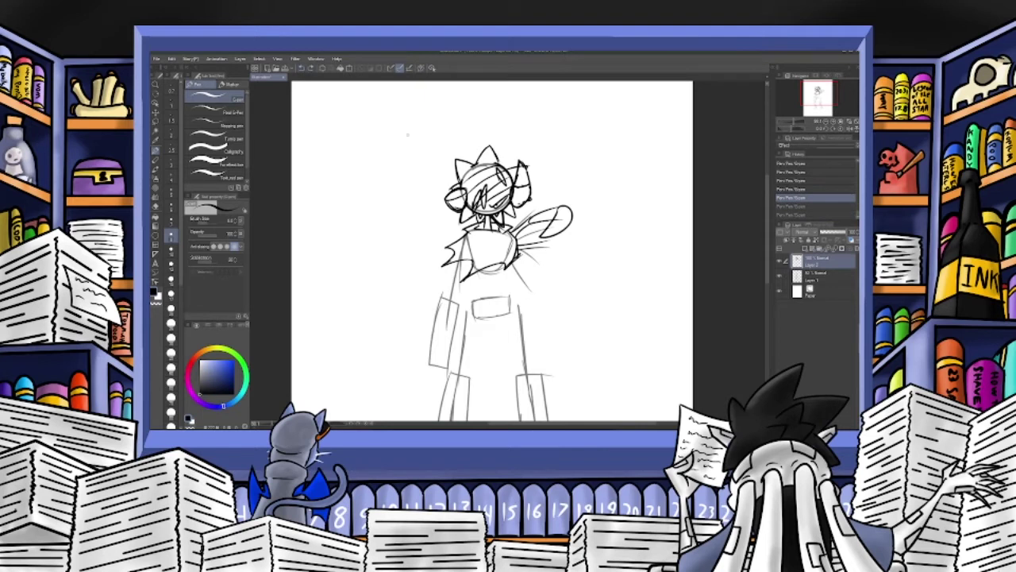
key(ctrl+y)
key(ctrl+y)
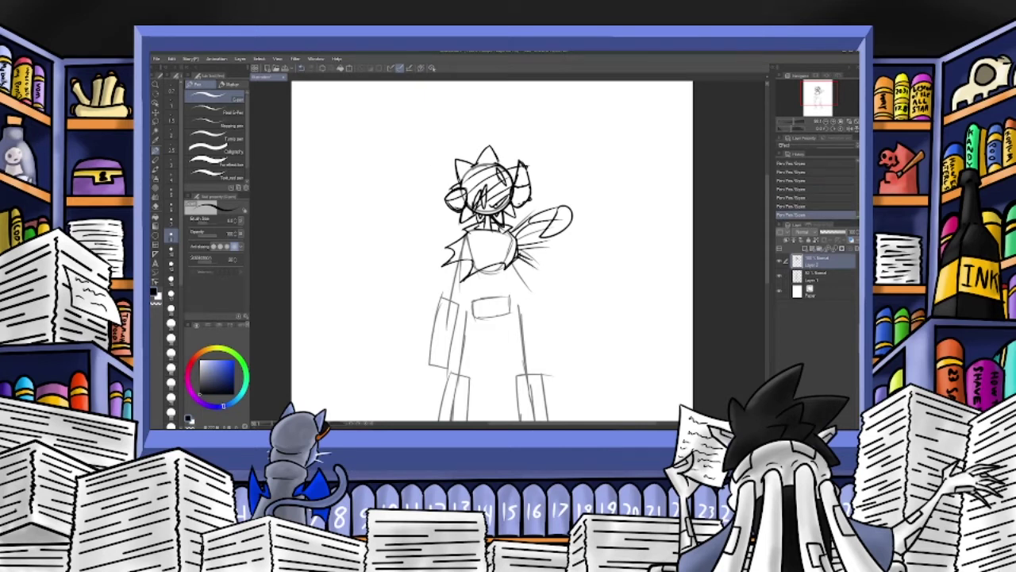
mouse_move(510, 263)
mouse_down()
mouse_move(528, 290)
mouse_move(540, 259)
mouse_move(572, 251)
mouse_move(570, 269)
mouse_move(583, 259)
mouse_move(559, 246)
mouse_move(562, 266)
mouse_move(580, 228)
mouse_move(552, 240)
mouse_move(593, 225)
mouse_move(592, 242)
mouse_move(603, 229)
mouse_move(566, 243)
mouse_up()
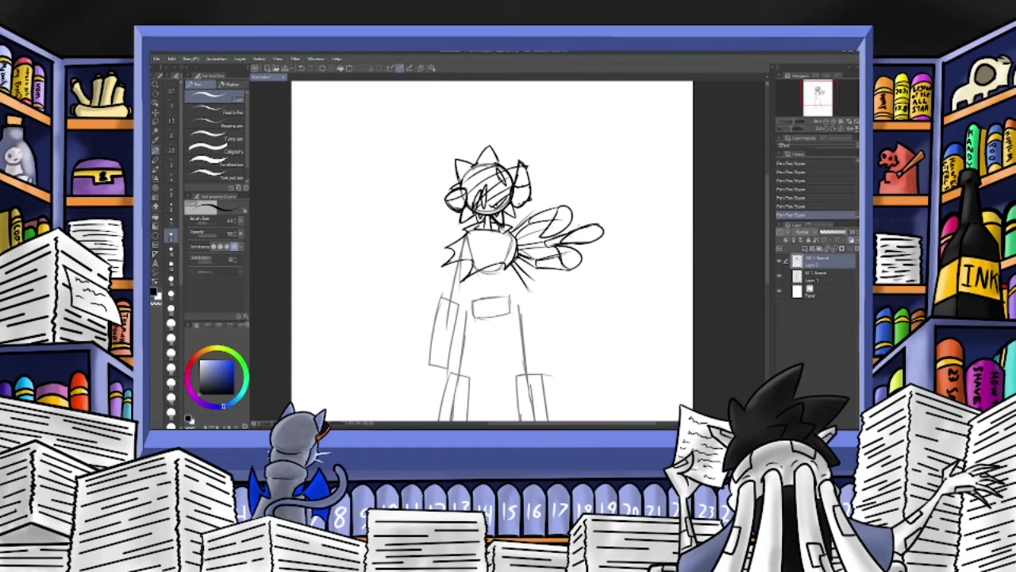
mouse_move(532, 279)
mouse_down()
mouse_move(559, 285)
mouse_move(552, 304)
mouse_move(543, 299)
mouse_move(570, 302)
mouse_move(570, 288)
mouse_move(554, 291)
mouse_move(556, 303)
mouse_up()
Ink the short spine lines beneath the torso and set the drawing colour back to black.
mouse_move(481, 274)
mouse_down()
mouse_move(503, 271)
mouse_move(494, 290)
mouse_up()
alt+click(493, 287)
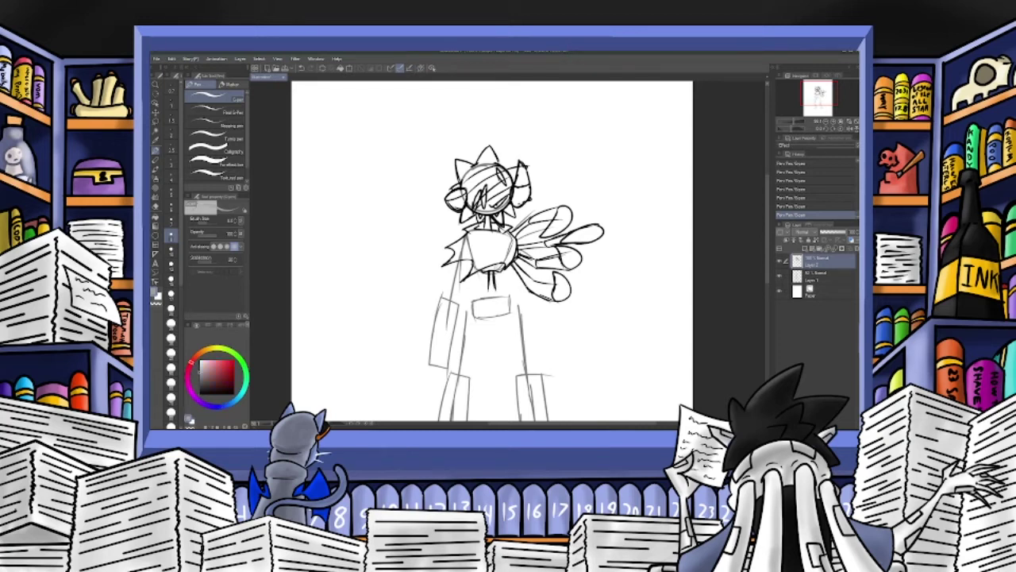
drag(221, 379, 183, 413)
Ink the left arm with a thin upper arm, a spiky-cuffed forearm and a clawed hand.
click(818, 98)
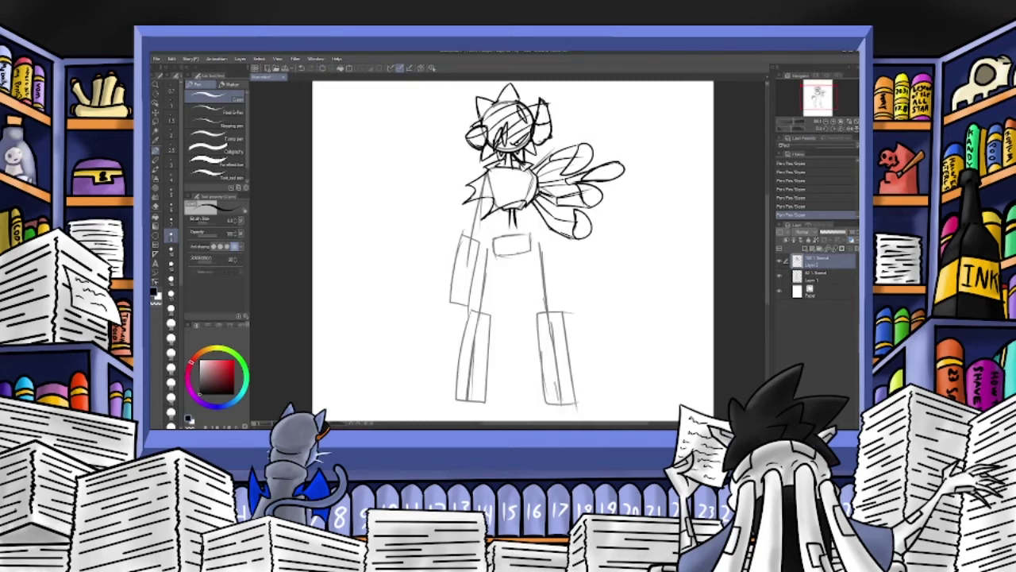
drag(818, 98, 818, 101)
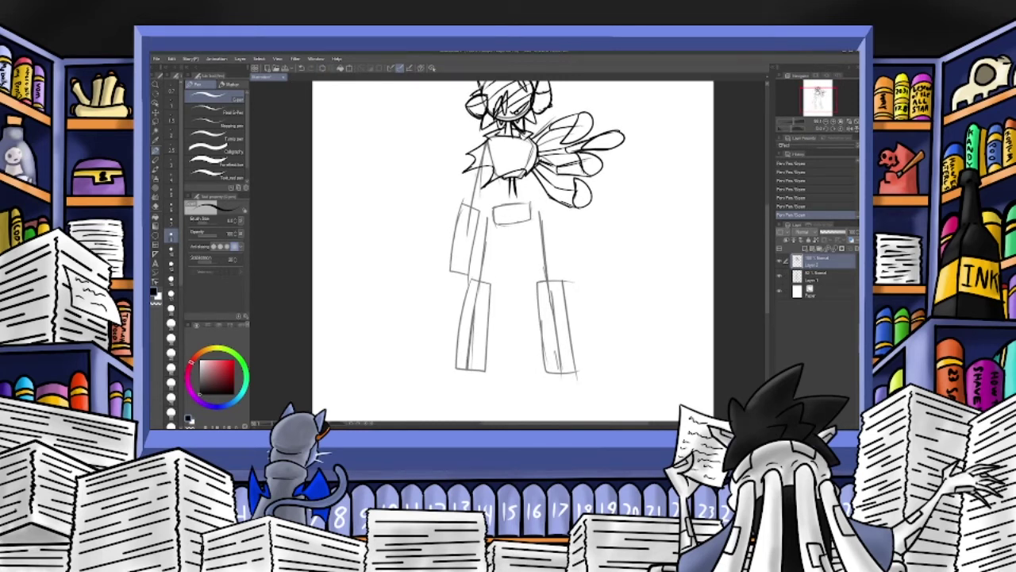
drag(479, 166, 468, 202)
drag(484, 166, 475, 204)
drag(479, 196, 453, 201)
drag(457, 206, 447, 278)
drag(483, 208, 467, 267)
mouse_move(477, 229)
mouse_down()
mouse_move(459, 285)
mouse_move(472, 278)
mouse_move(450, 294)
mouse_up()
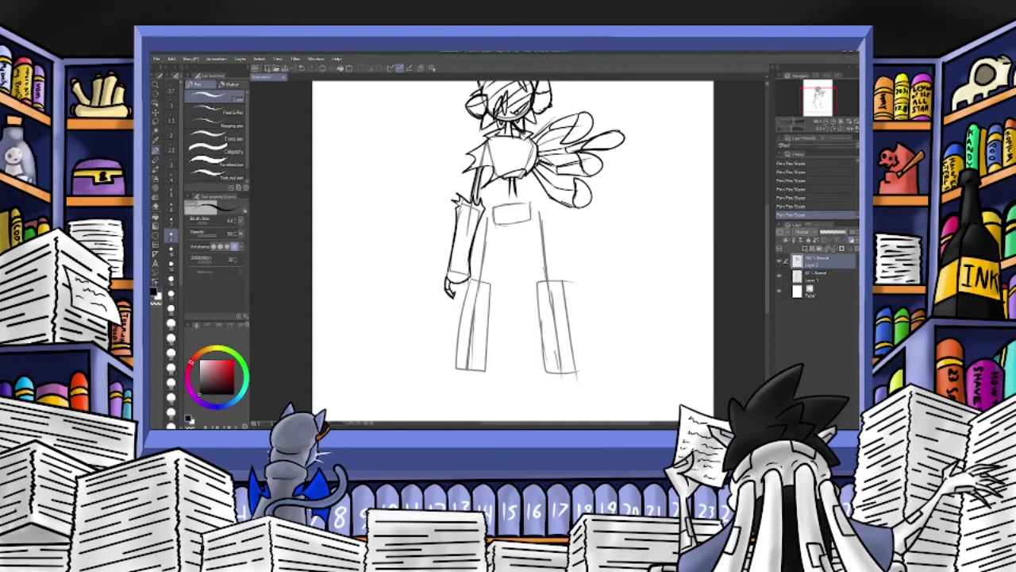
mouse_move(455, 283)
mouse_down()
mouse_move(469, 309)
mouse_move(468, 287)
mouse_move(475, 293)
mouse_up()
mouse_move(470, 265)
mouse_down()
mouse_move(481, 282)
mouse_move(476, 272)
mouse_up()
Ink the pelvis band under the spine and the ragged thigh below its right side.
mouse_move(525, 194)
mouse_down()
mouse_move(494, 199)
mouse_move(531, 205)
mouse_up()
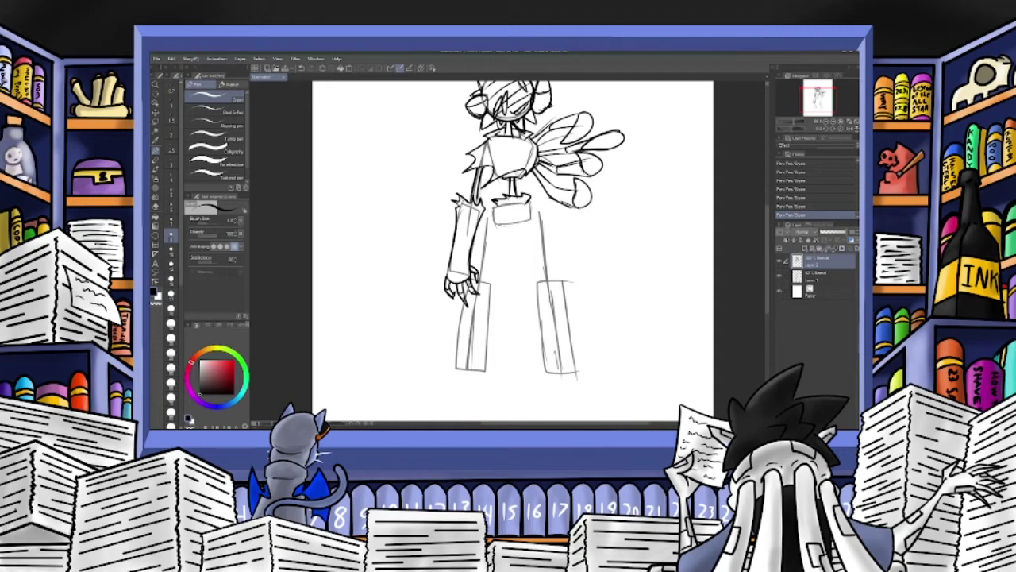
mouse_move(497, 203)
mouse_down()
mouse_move(494, 213)
mouse_move(525, 205)
mouse_move(527, 216)
mouse_up()
mouse_move(497, 215)
mouse_down()
mouse_move(510, 220)
mouse_move(508, 237)
mouse_move(501, 230)
mouse_move(512, 264)
mouse_up()
drag(528, 211, 548, 273)
click(301, 68)
click(301, 68)
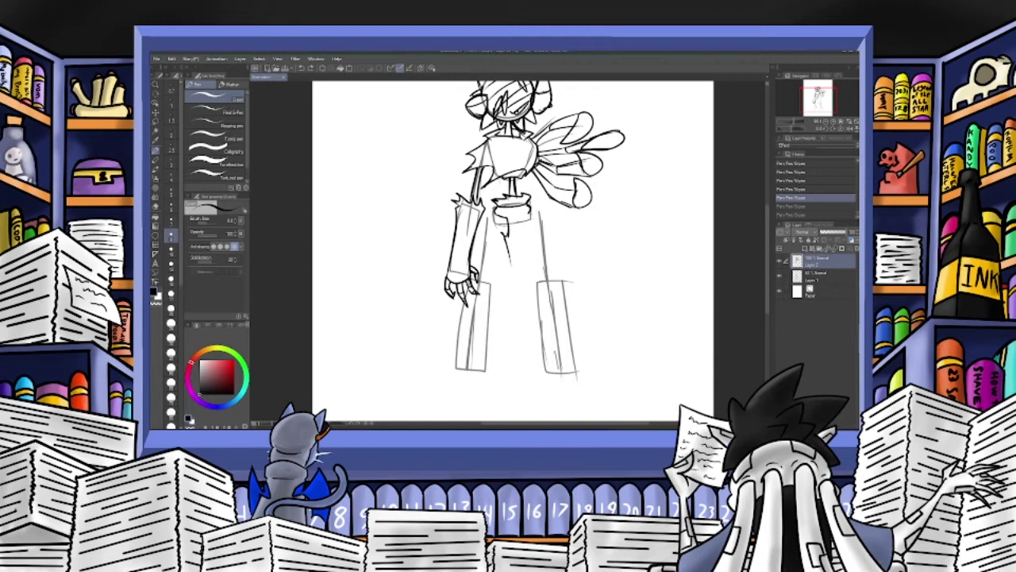
key(ctrl+y)
mouse_move(538, 227)
mouse_down()
mouse_move(558, 272)
mouse_move(518, 288)
mouse_move(509, 259)
mouse_up()
Ink the left thigh's outer edge and ragged hem, and erase the jagged line overlapping between the thighs.
drag(494, 211, 487, 256)
click(302, 69)
click(302, 69)
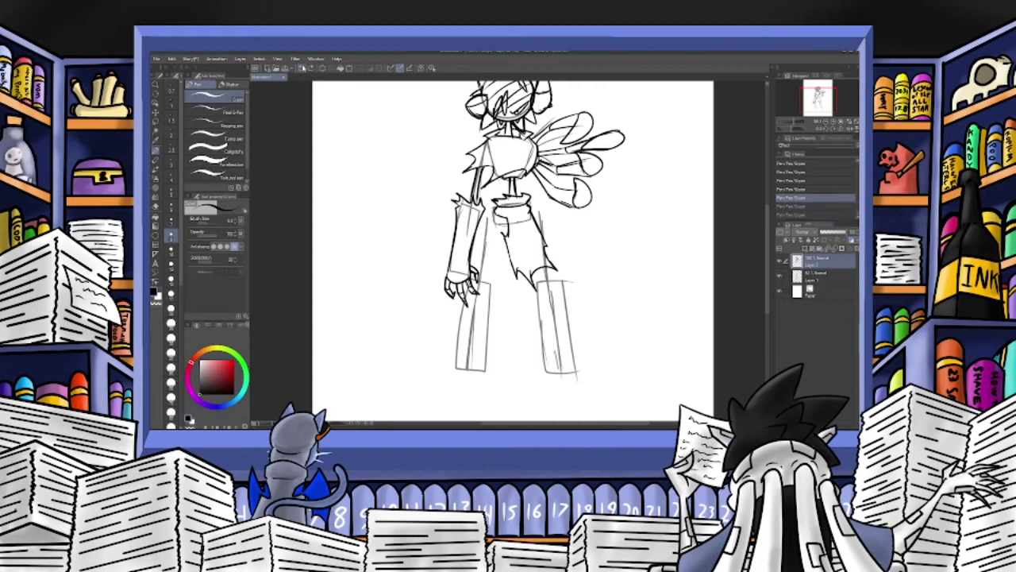
key(ctrl+y)
key(ctrl+y)
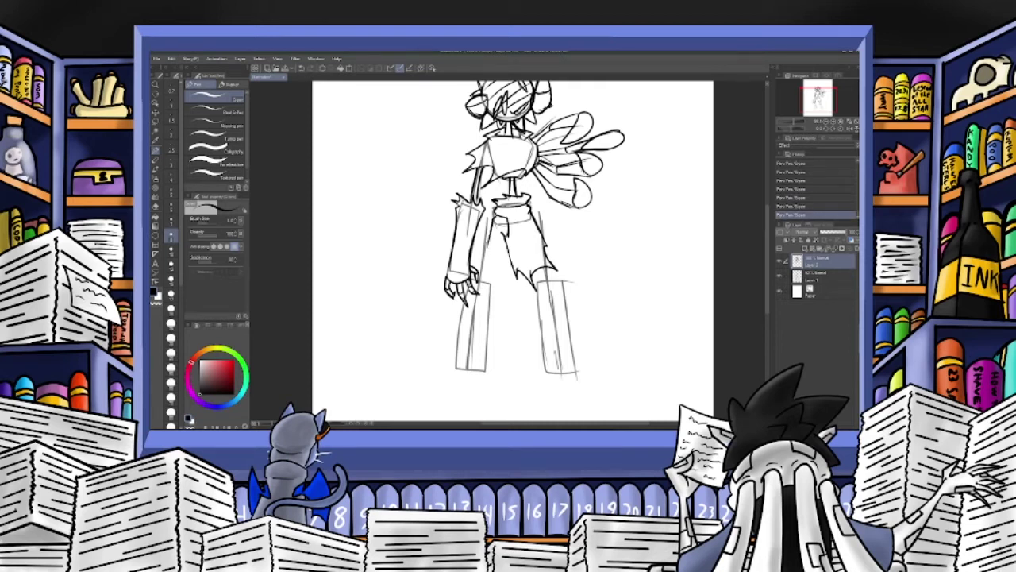
mouse_move(488, 258)
mouse_down()
mouse_move(485, 273)
mouse_move(514, 265)
mouse_up()
click(301, 69)
click(311, 69)
click(166, 205)
mouse_move(504, 235)
mouse_down()
mouse_move(522, 280)
mouse_move(508, 273)
mouse_up()
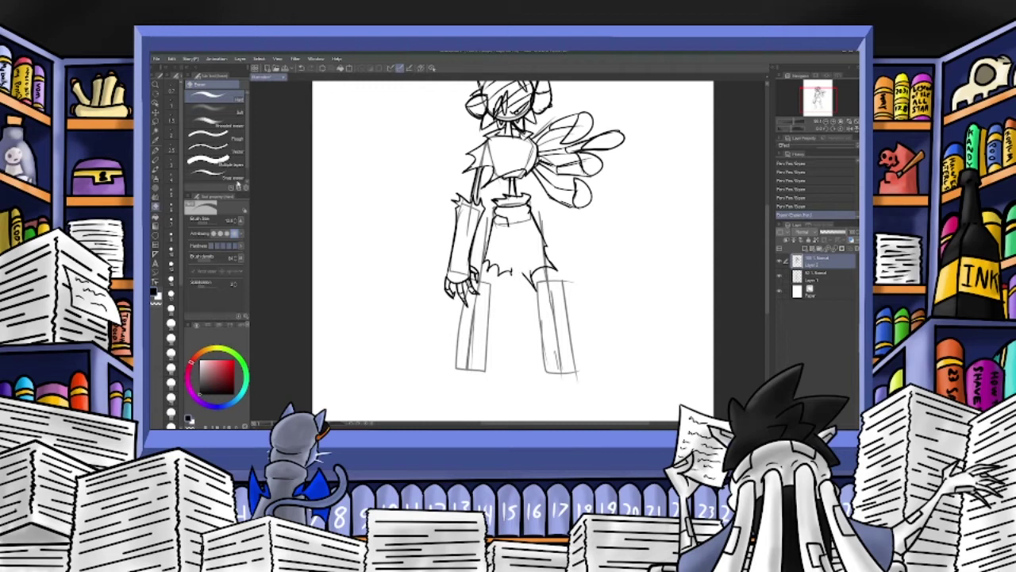
Ink the inner edges of both thighs and the small knee details at the left thigh's hem.
key(p)
drag(516, 230, 535, 287)
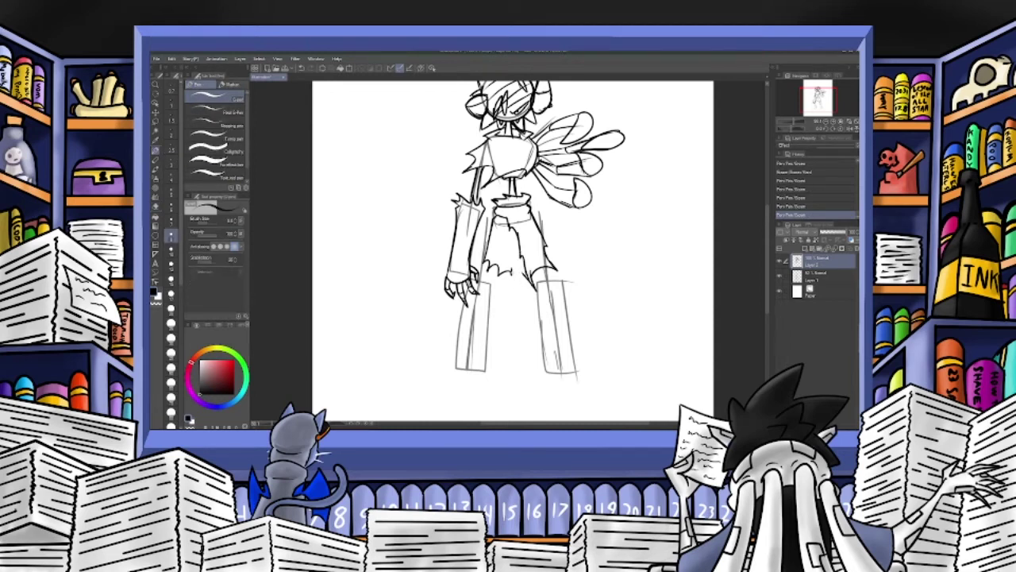
drag(514, 245, 512, 274)
mouse_move(513, 239)
mouse_down()
mouse_move(515, 261)
mouse_move(520, 244)
mouse_up()
mouse_move(491, 266)
mouse_down()
mouse_move(502, 282)
mouse_move(493, 282)
mouse_up()
mouse_move(487, 272)
mouse_down()
mouse_move(490, 282)
mouse_move(520, 283)
mouse_move(480, 286)
mouse_up()
Ink the left lower leg as a long flared shape with a curved base and a jagged marking.
drag(485, 287, 479, 337)
drag(487, 287, 475, 366)
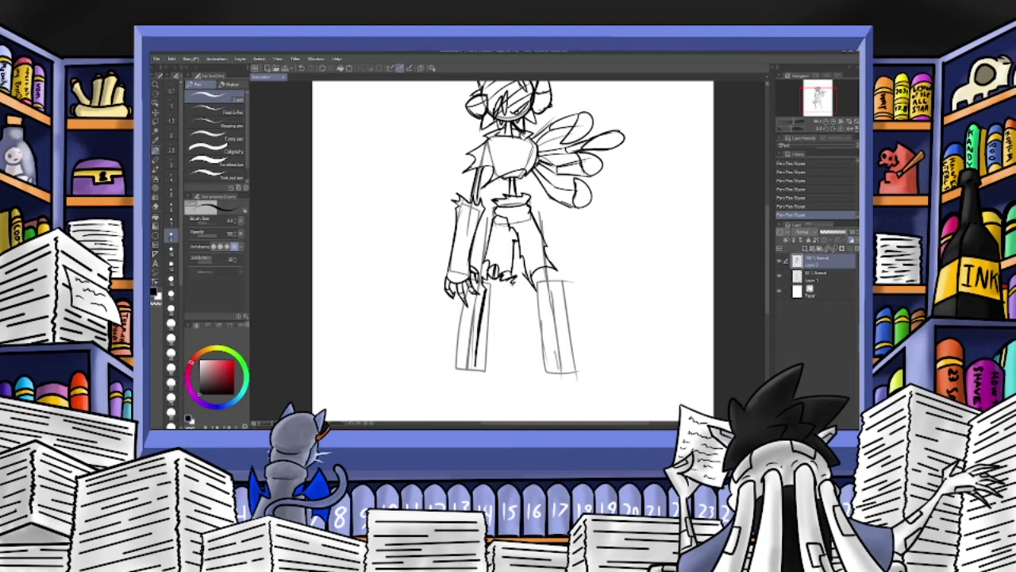
mouse_move(511, 289)
mouse_down()
mouse_move(516, 370)
mouse_move(475, 375)
mouse_move(517, 369)
mouse_up()
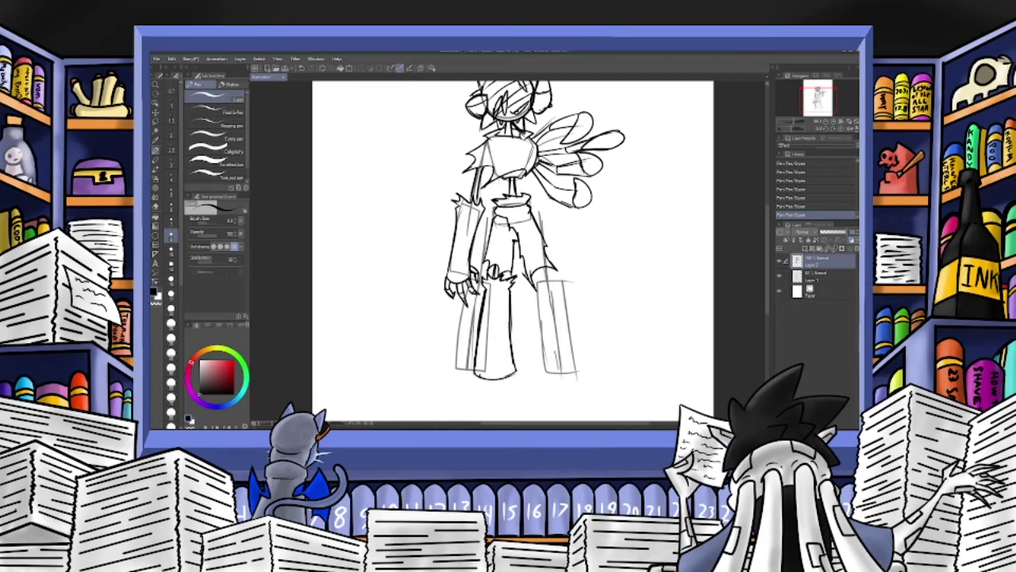
mouse_move(485, 302)
mouse_down()
mouse_move(474, 325)
mouse_move(499, 351)
mouse_move(502, 341)
mouse_up()
Ink jagged markings along the left forearm, undoing the first version and redrawing it.
drag(478, 223, 467, 246)
key(ctrl+z)
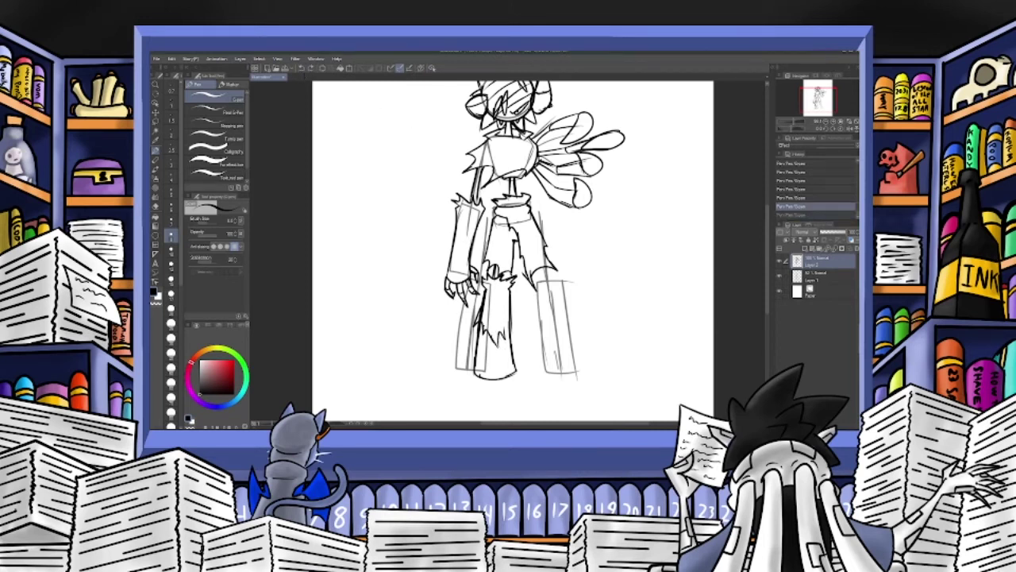
mouse_move(475, 236)
mouse_down()
mouse_move(473, 254)
mouse_move(461, 254)
mouse_move(462, 239)
mouse_move(450, 276)
mouse_up()
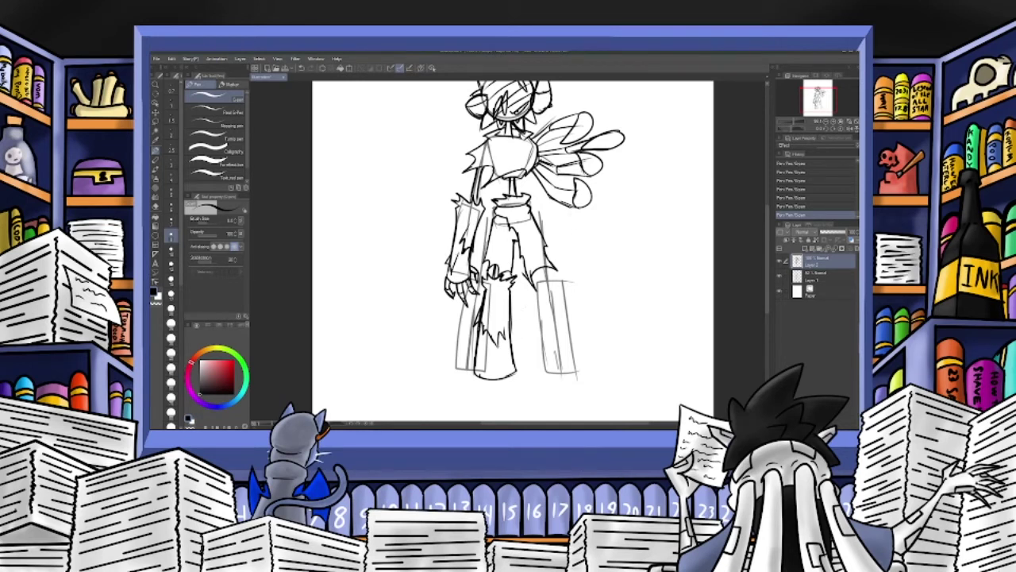
Ink pointed claws around the base of the left leg to form the foot.
mouse_move(476, 352)
mouse_down()
mouse_move(446, 372)
mouse_move(442, 397)
mouse_move(450, 379)
mouse_up()
mouse_move(469, 359)
mouse_down()
mouse_move(447, 375)
mouse_move(488, 381)
mouse_move(470, 388)
mouse_move(486, 391)
mouse_move(477, 409)
mouse_move(487, 390)
mouse_up()
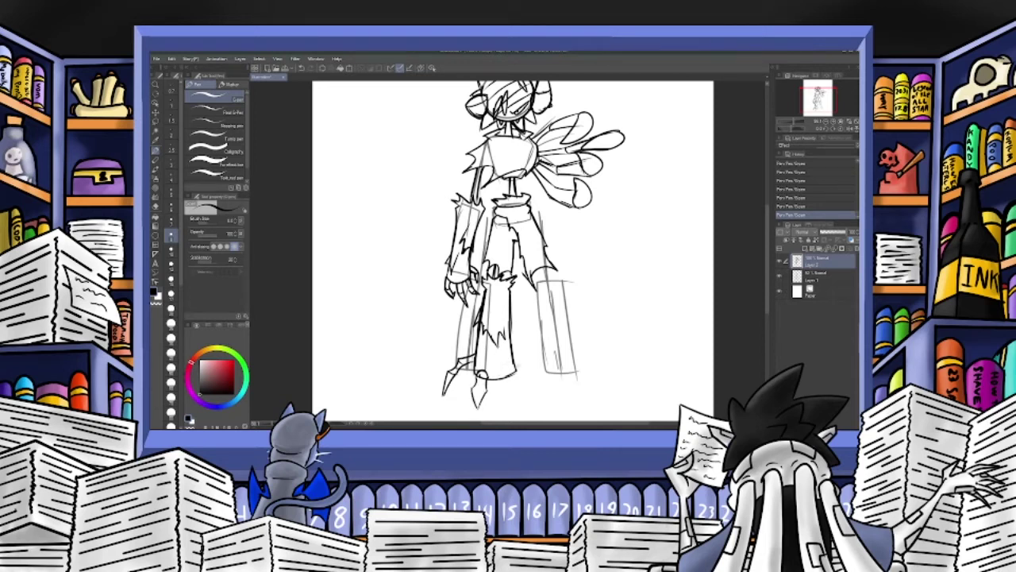
mouse_move(528, 362)
mouse_down()
mouse_move(516, 375)
mouse_move(532, 396)
mouse_move(520, 380)
mouse_up()
alt+click(524, 383)
key(x)
drag(519, 372, 533, 401)
mouse_move(518, 366)
mouse_down()
mouse_move(526, 374)
mouse_move(509, 391)
mouse_move(513, 376)
mouse_move(475, 376)
mouse_move(466, 390)
mouse_move(476, 374)
mouse_up()
Close the right thigh's hem with a curved line and ink the short knee lines beneath it.
drag(534, 270, 549, 271)
key(ctrl+z)
key(ctrl+z)
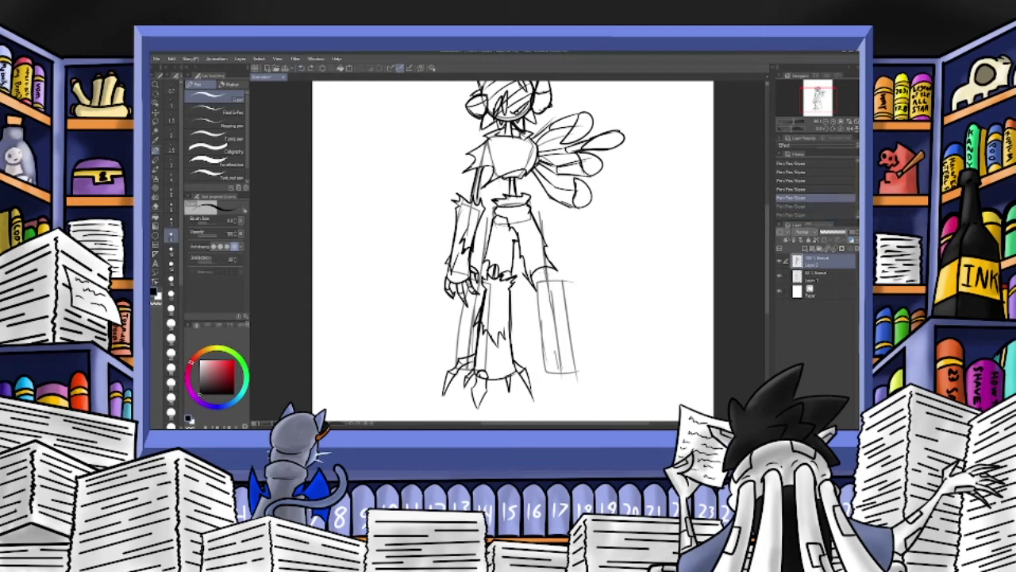
key(ctrl+y)
key(ctrl+y)
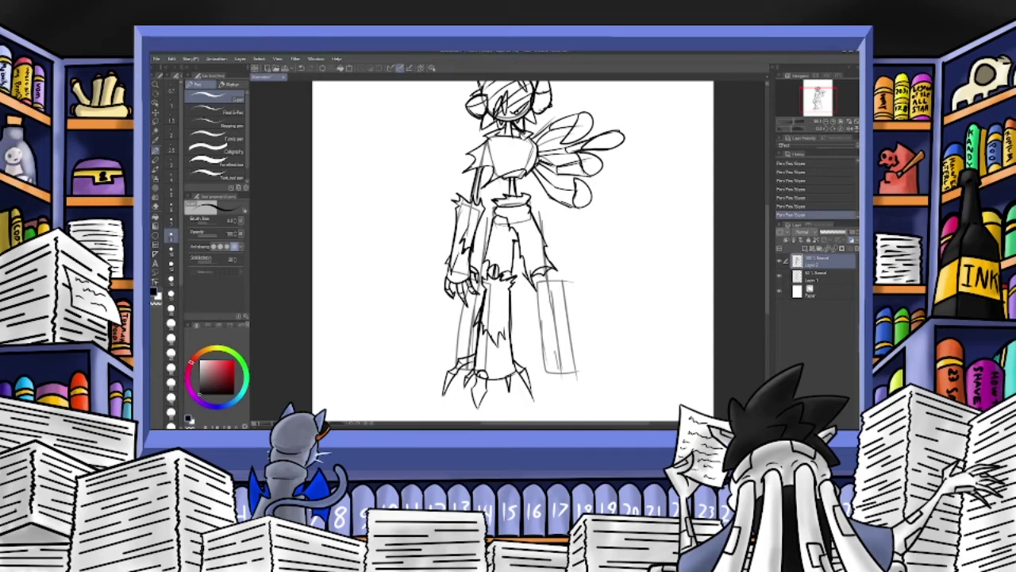
drag(547, 270, 549, 292)
key(ctrl+z)
key(ctrl+z)
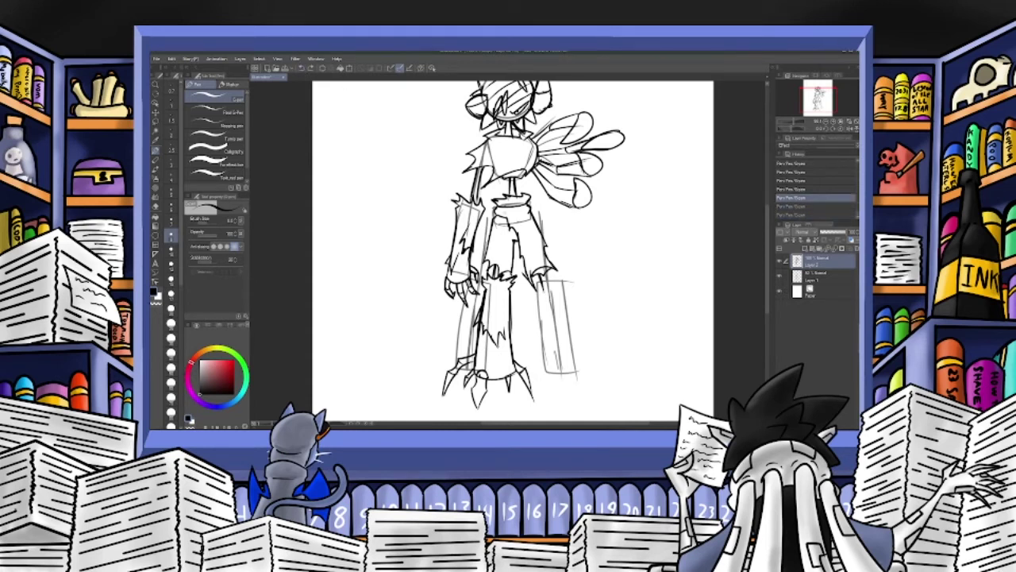
key(ctrl+y)
key(ctrl+y)
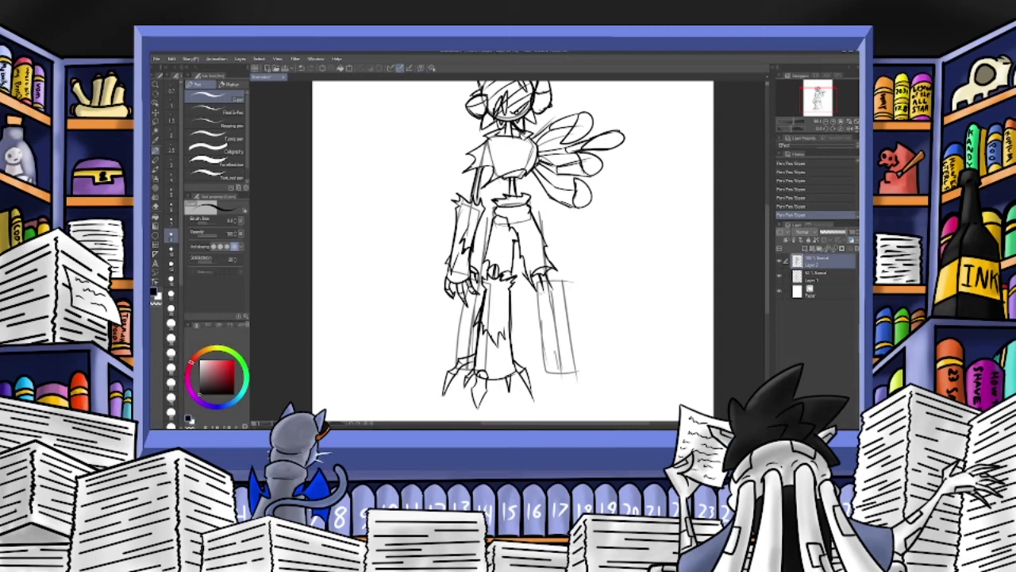
Ink the right lower leg with a spiky upper cuff and long sides, undoing the last strokes to redraw its rounded base.
drag(538, 288, 576, 285)
mouse_move(565, 300)
mouse_down()
mouse_move(573, 291)
mouse_move(540, 309)
mouse_move(542, 338)
mouse_up()
drag(538, 300, 542, 373)
mouse_move(542, 346)
mouse_down()
mouse_move(543, 362)
mouse_move(578, 363)
mouse_up()
drag(563, 299, 577, 369)
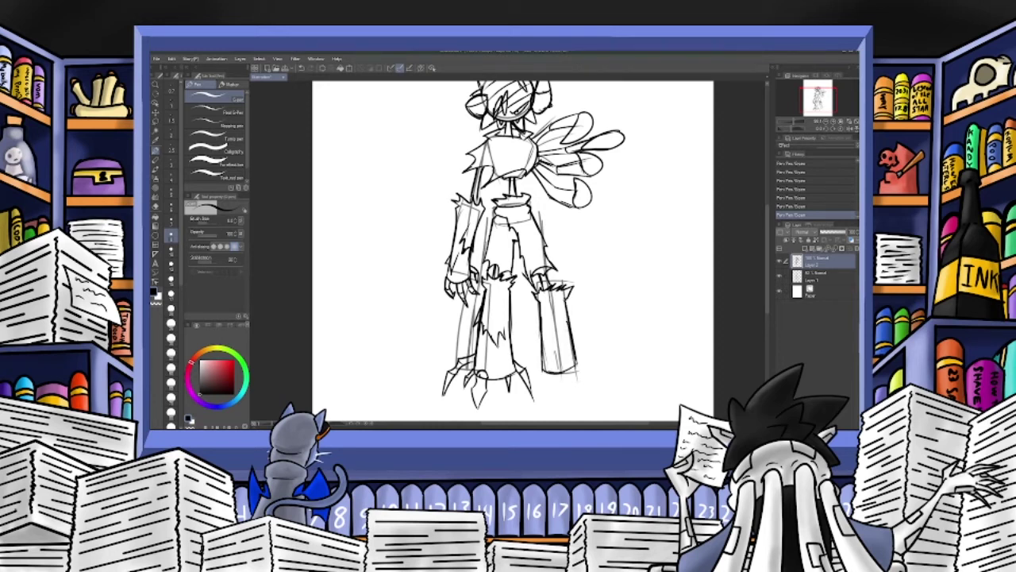
click(301, 69)
click(302, 69)
click(302, 69)
click(302, 69)
mouse_move(542, 362)
mouse_down()
mouse_move(549, 385)
mouse_move(577, 375)
mouse_up()
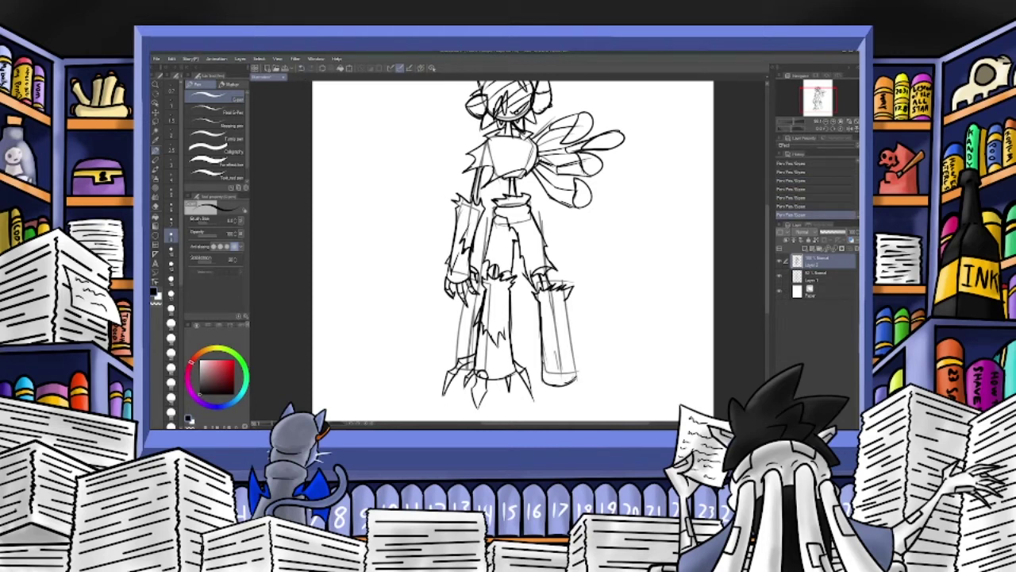
Ink the right lower leg's outer side and jagged markings, undoing the first markings and redrawing them.
mouse_move(567, 310)
mouse_down()
mouse_move(575, 381)
mouse_move(570, 349)
mouse_up()
drag(538, 316, 544, 351)
key(ctrl+z)
key(ctrl+z)
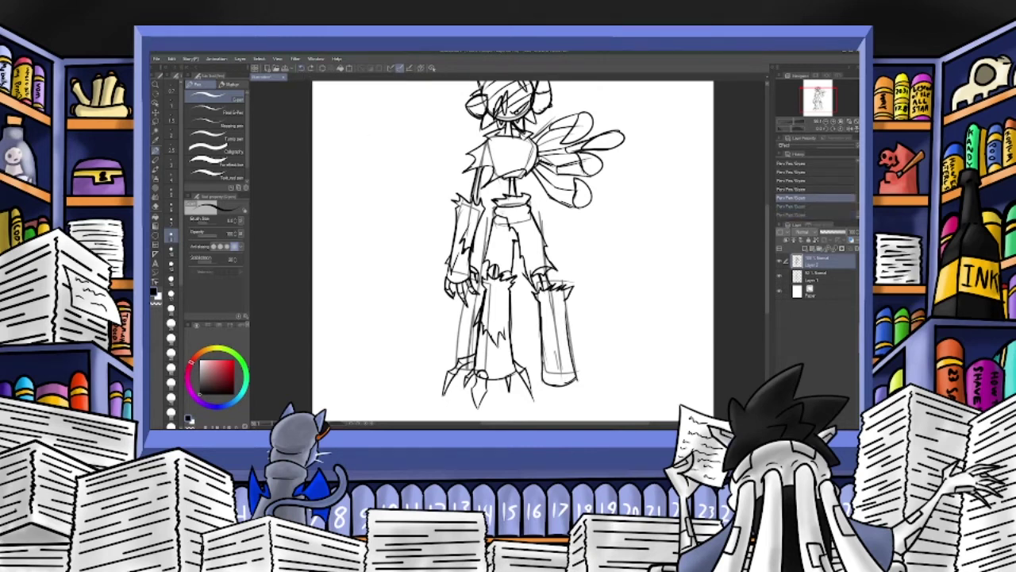
drag(537, 351, 554, 365)
mouse_move(567, 305)
mouse_down()
mouse_move(570, 326)
mouse_move(556, 331)
mouse_up()
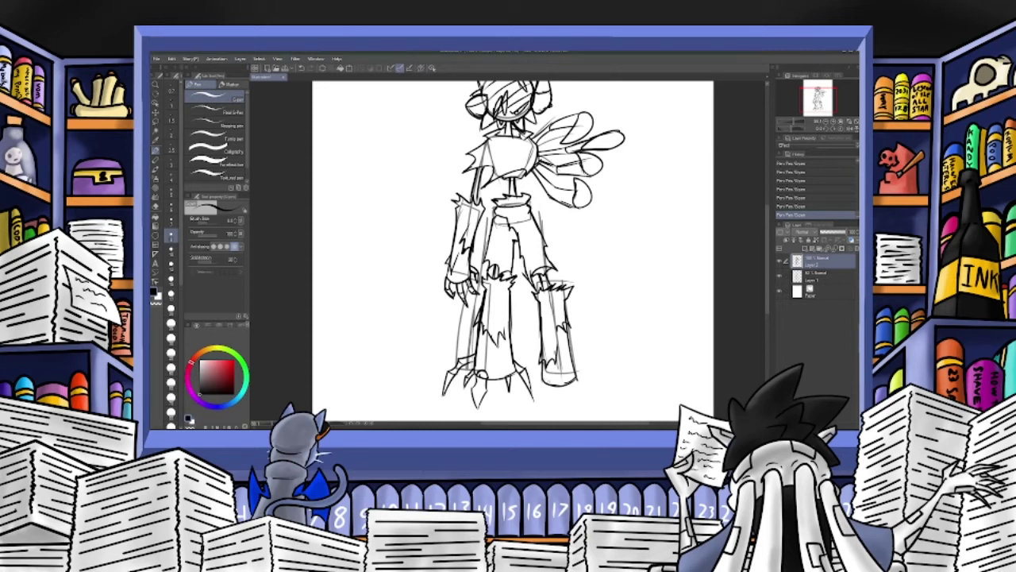
Ink the pointed claws on the right foot and add a small angled mark on the chest.
mouse_move(556, 376)
mouse_down()
mouse_move(554, 402)
mouse_move(557, 380)
mouse_move(555, 403)
mouse_move(549, 391)
mouse_move(581, 374)
mouse_up()
drag(568, 381, 585, 397)
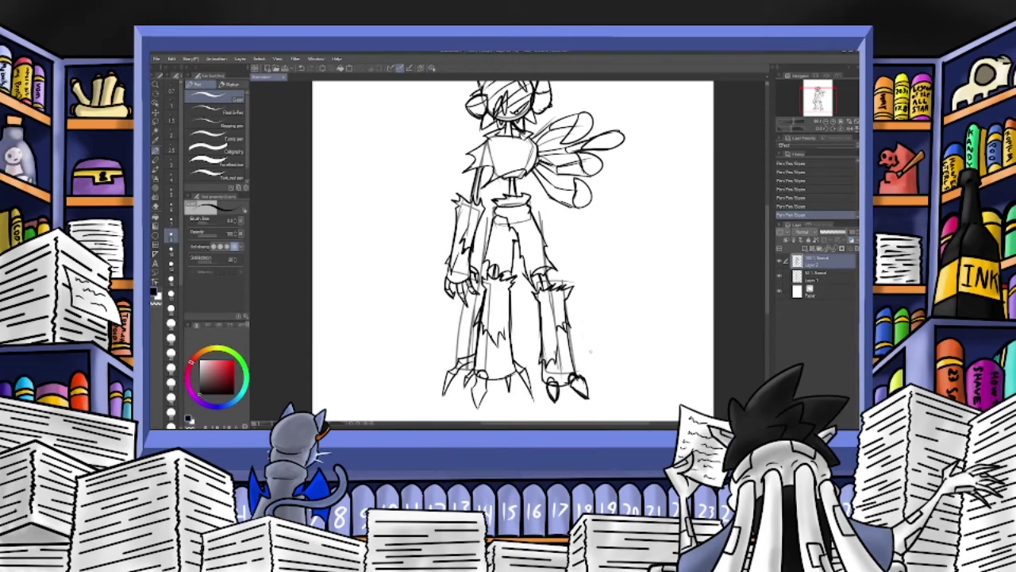
drag(559, 384, 557, 391)
drag(495, 149, 513, 159)
Try to ink extra lines across the top of the head and undo them.
drag(816, 95, 817, 95)
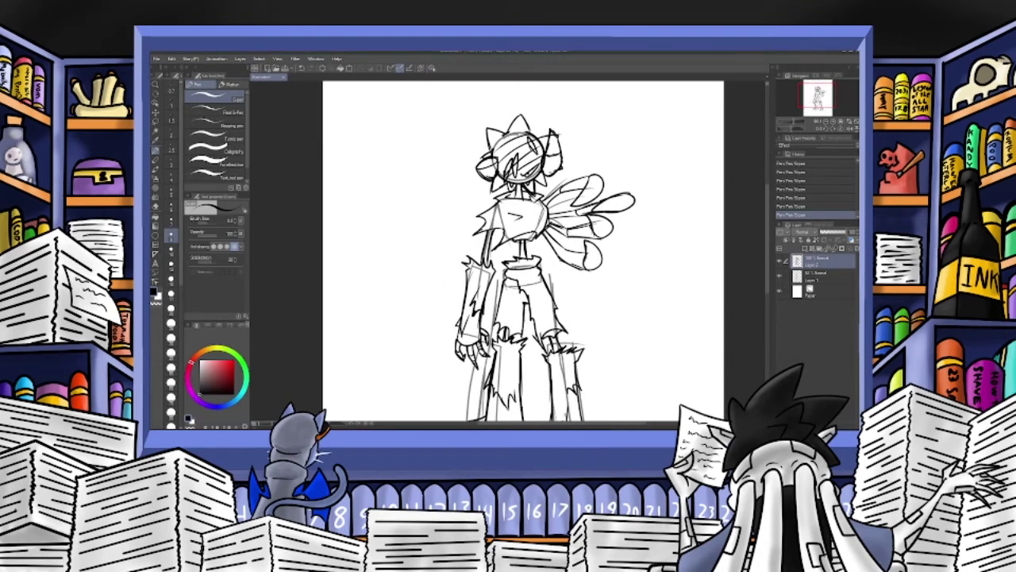
mouse_move(502, 131)
mouse_down()
mouse_move(539, 128)
mouse_move(540, 139)
mouse_up()
click(302, 69)
click(302, 69)
click(302, 69)
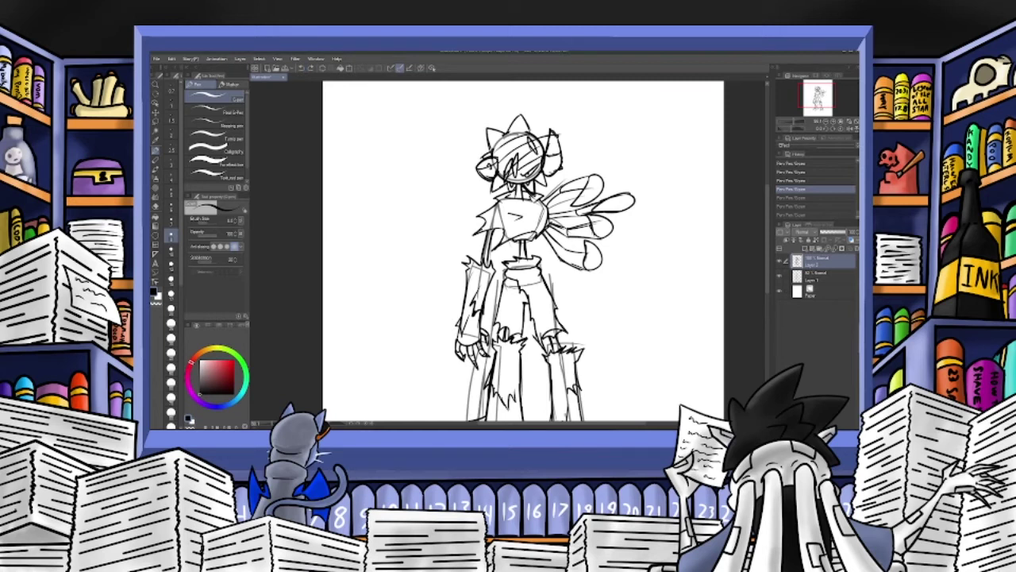
Restore the undone strokes from the history and darken the outline of the left ear.
click(815, 214)
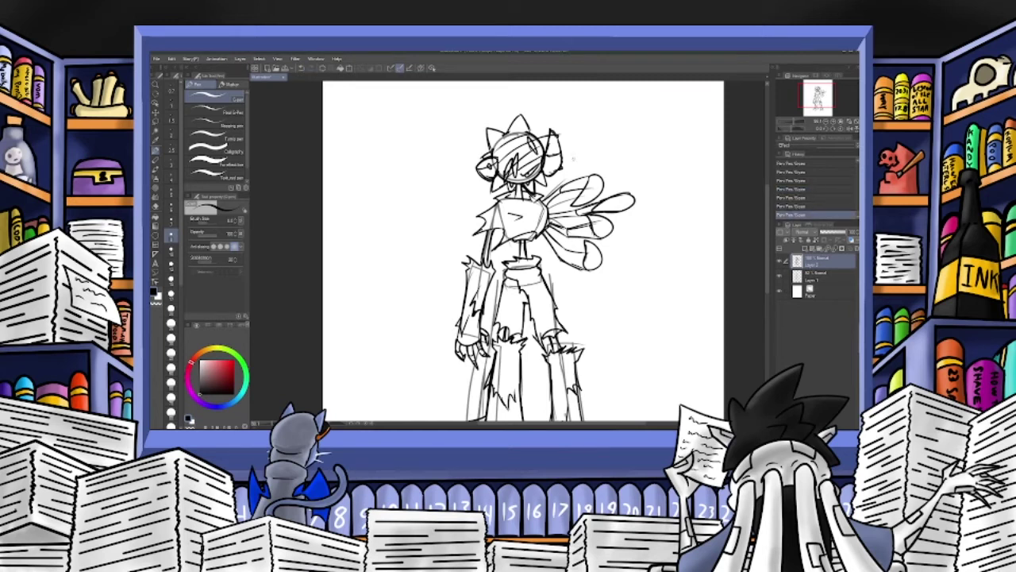
drag(492, 151, 475, 161)
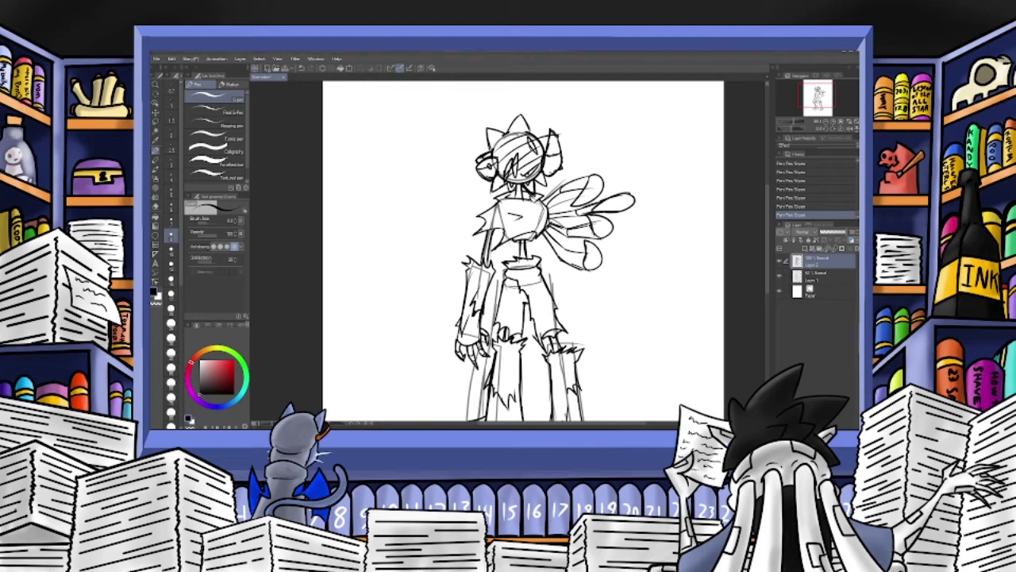
Prepare the layers for clean inking by lowering Layer 2's opacity, hiding the rough Layer 1 and deleting the Paper layer.
click(832, 233)
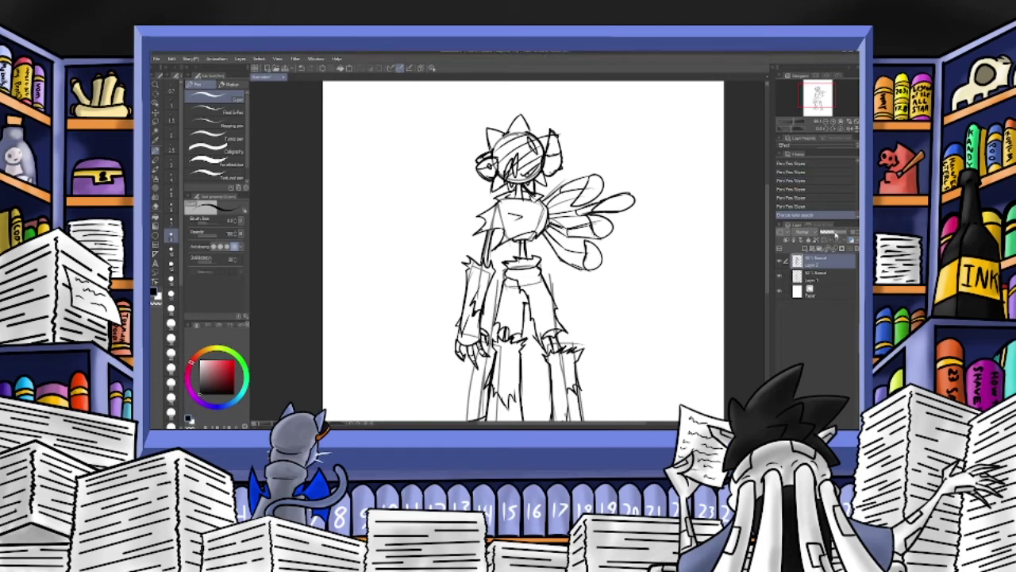
click(783, 279)
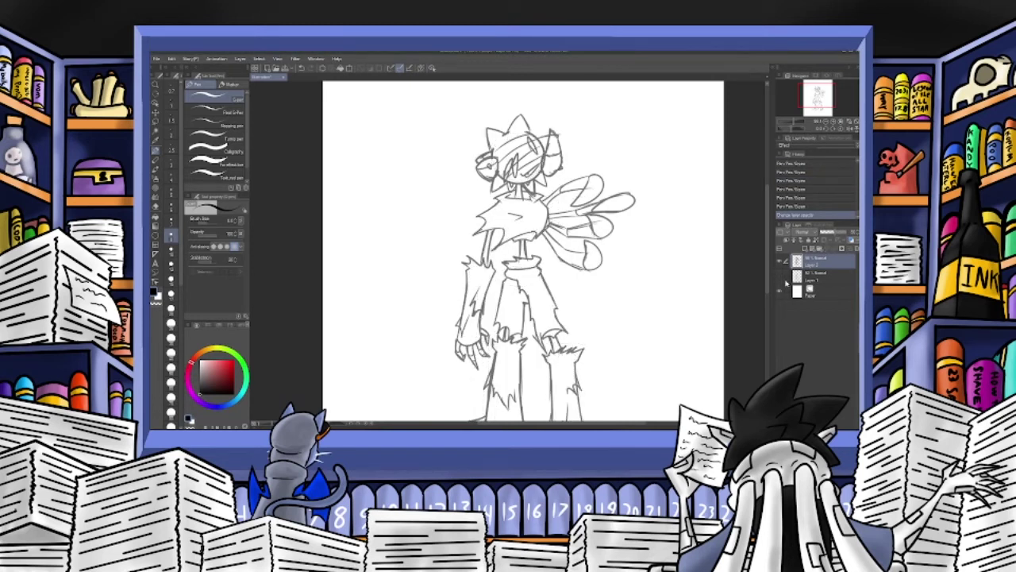
click(818, 292)
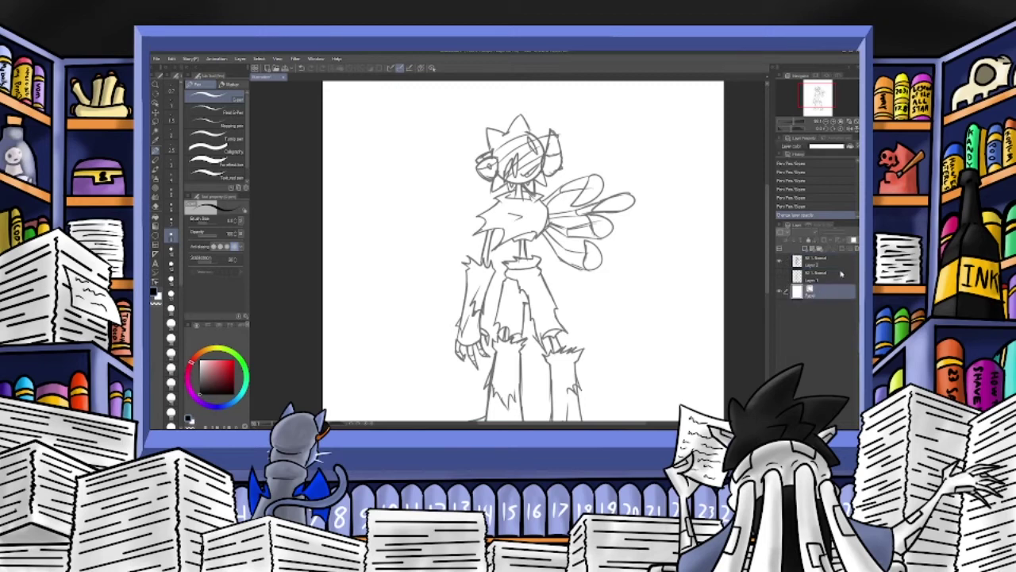
click(857, 249)
Add a raster layer above the faded sketch and ink the pointed strands over the face and the narrow leaf-shaped marking above.
mouse_move(818, 87)
mouse_down()
mouse_move(817, 105)
mouse_move(818, 93)
mouse_move(797, 120)
mouse_move(817, 91)
mouse_up()
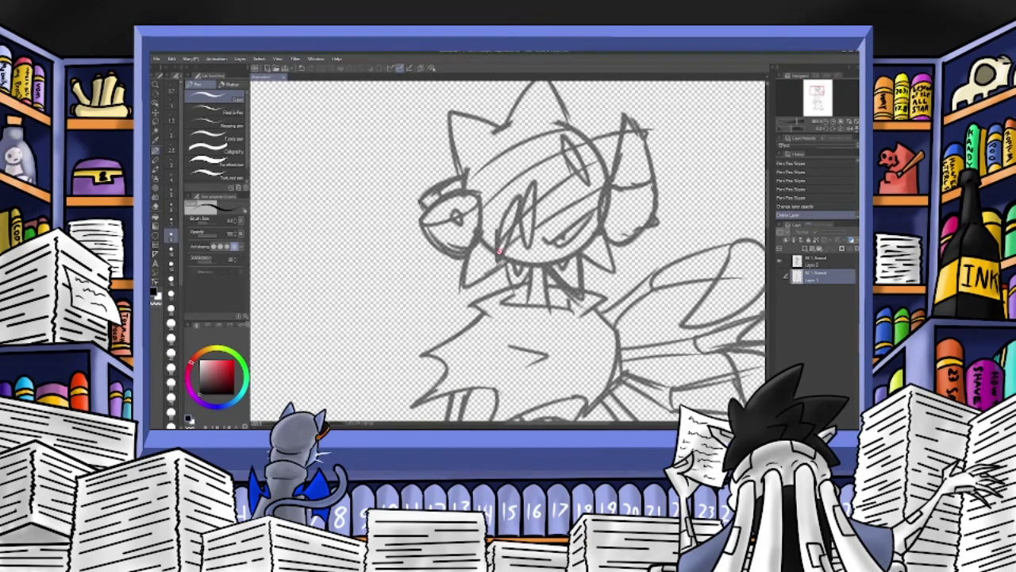
click(813, 262)
click(802, 252)
mouse_move(516, 195)
mouse_down()
mouse_move(521, 218)
mouse_move(496, 276)
mouse_move(524, 210)
mouse_move(500, 275)
mouse_up()
key(ctrl+z)
mouse_move(520, 208)
mouse_down()
mouse_move(543, 176)
mouse_move(521, 251)
mouse_up()
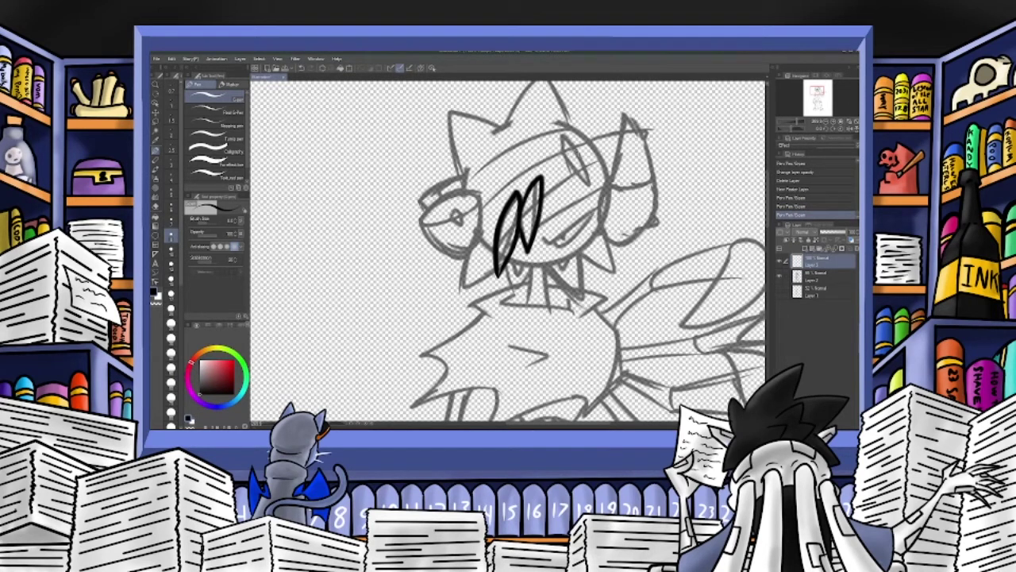
mouse_move(563, 137)
mouse_down()
mouse_move(585, 165)
mouse_move(562, 151)
mouse_up()
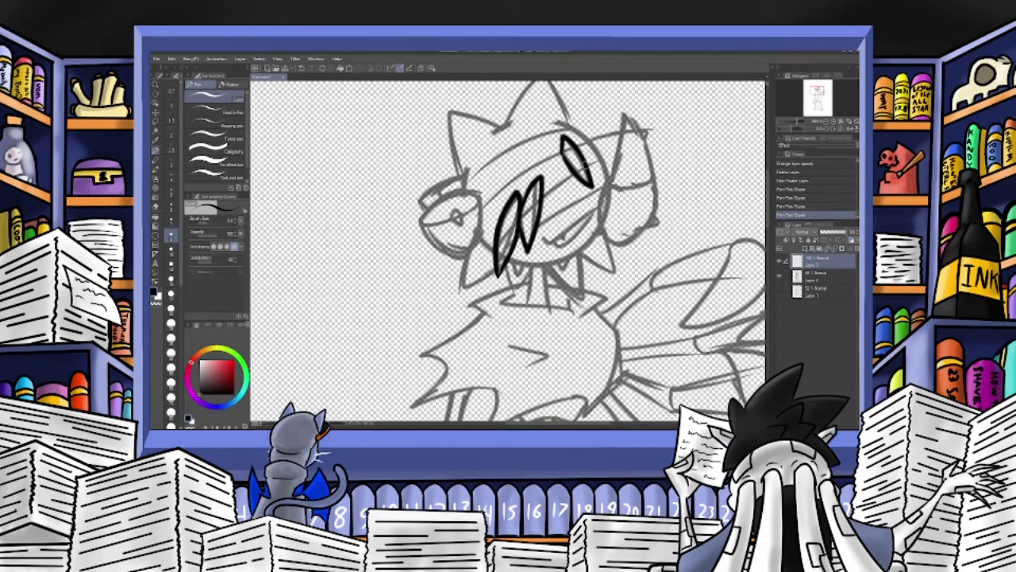
Ink the diagonal bands across the face and the curved line along the forehead.
mouse_move(541, 200)
mouse_down()
mouse_move(577, 174)
mouse_move(542, 200)
mouse_up()
mouse_move(588, 166)
mouse_down()
mouse_move(603, 160)
mouse_move(596, 192)
mouse_move(539, 222)
mouse_up()
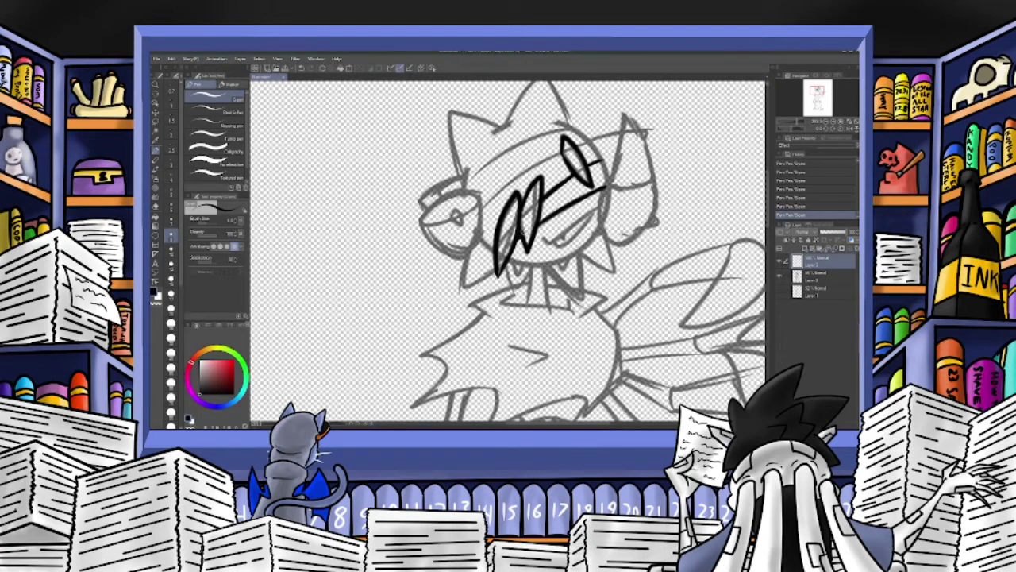
drag(565, 149, 481, 211)
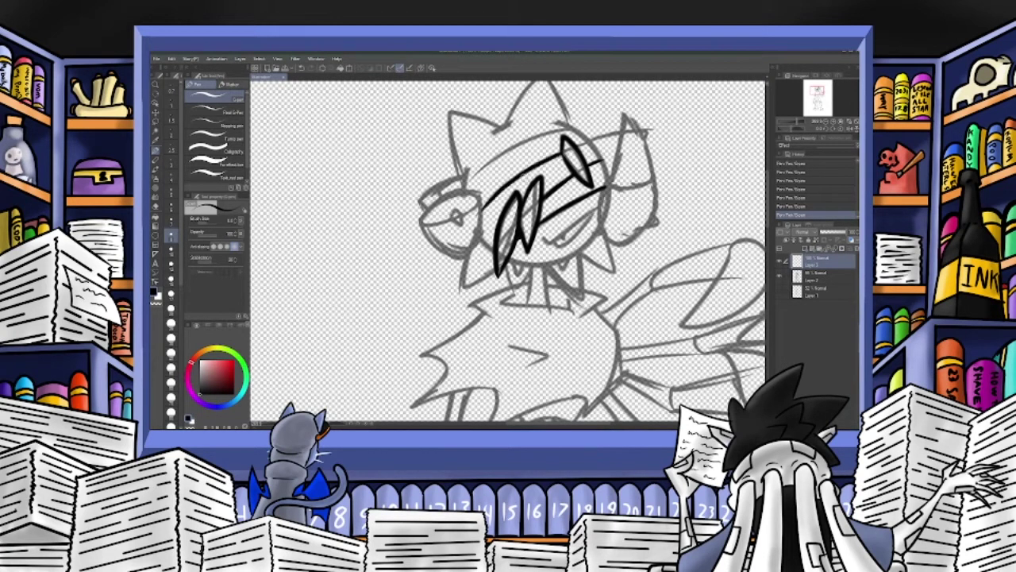
mouse_move(590, 138)
mouse_down()
mouse_move(573, 150)
mouse_move(484, 163)
mouse_move(461, 184)
mouse_move(466, 168)
mouse_up()
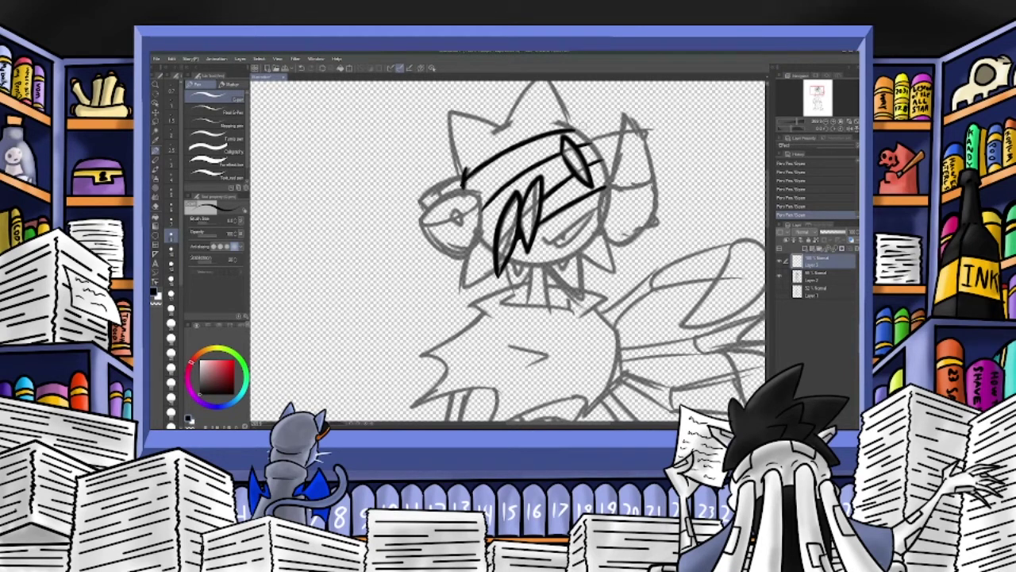
Ink the head's right-hand contour and rounded chin, redrawing the first side curve.
drag(556, 119, 602, 181)
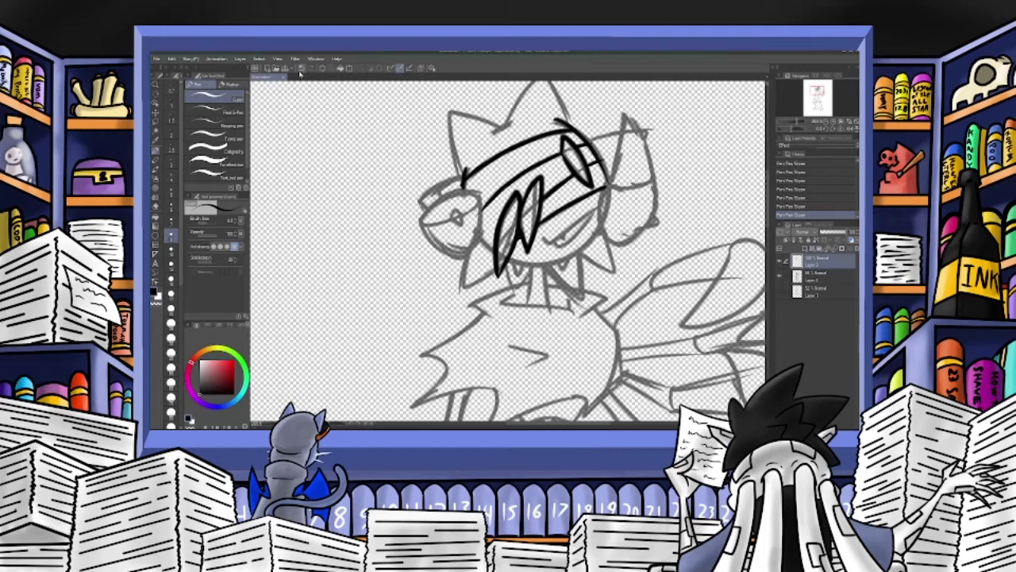
key(ctrl+z)
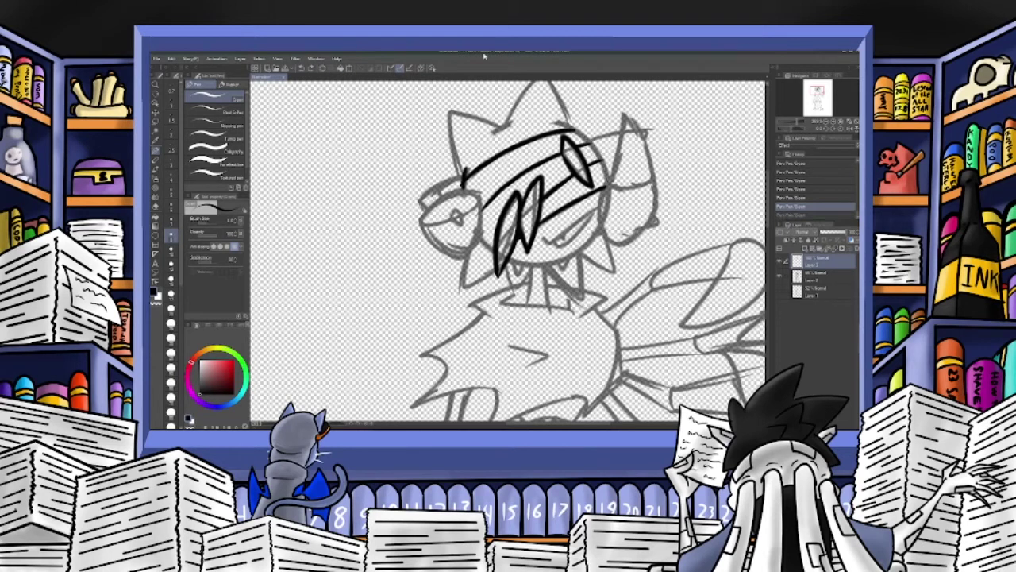
mouse_move(557, 121)
mouse_down()
mouse_move(604, 165)
mouse_move(609, 184)
mouse_up()
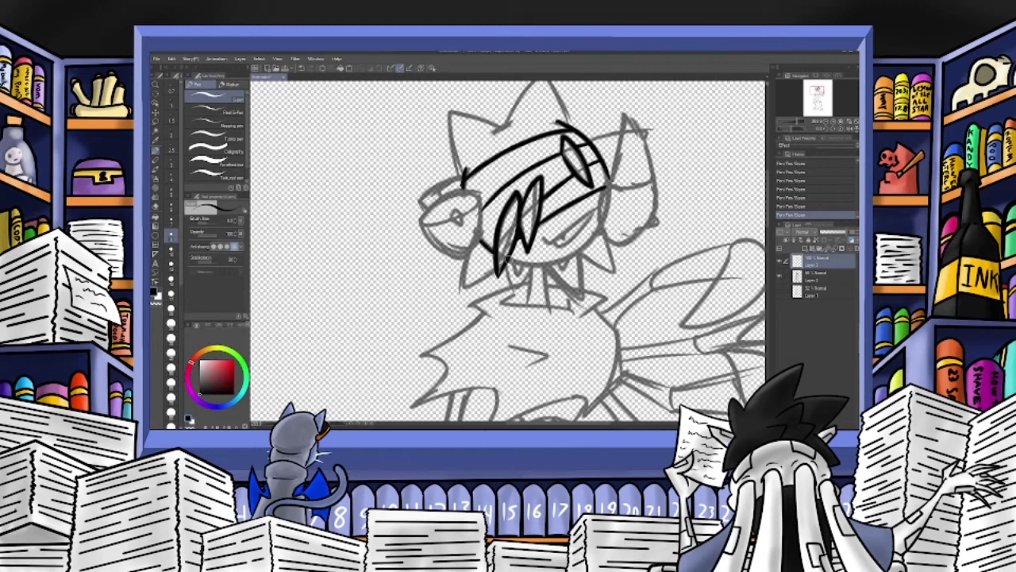
drag(505, 262, 593, 249)
key(ctrl+z)
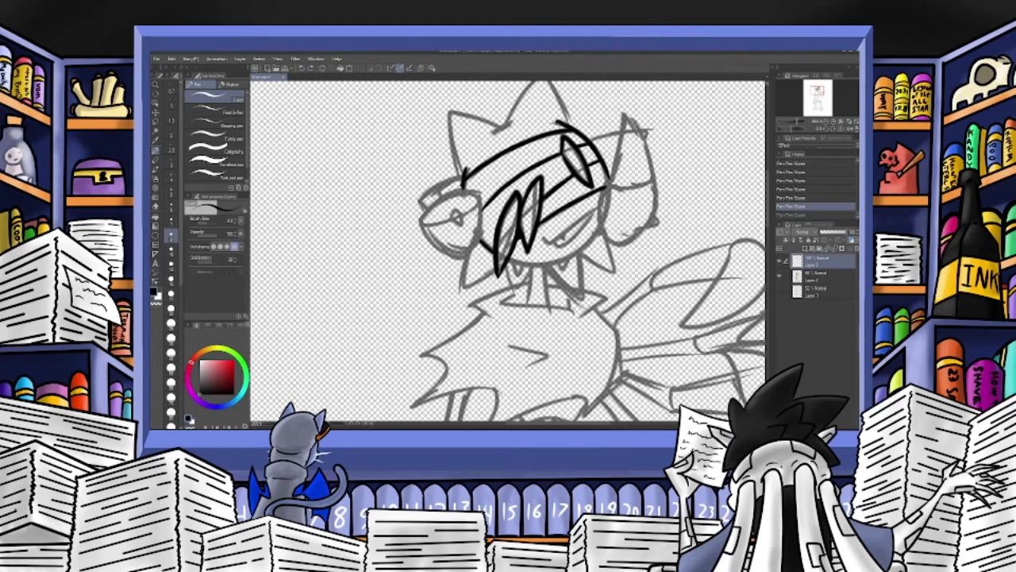
key(ctrl+y)
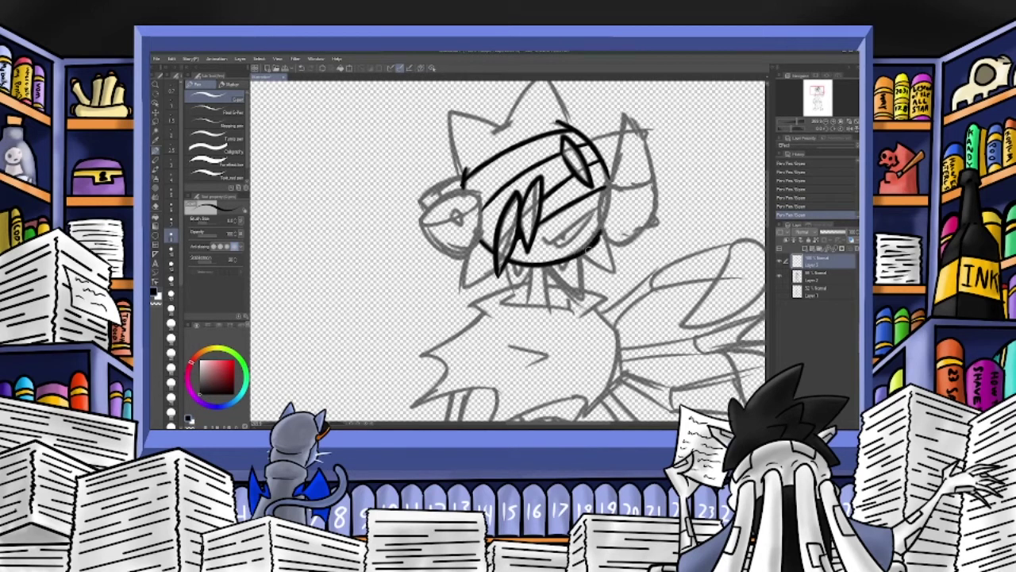
Ink the fangs below the chin and the narrowed right eye with its pupil, undoing and redrawing faulty strokes.
drag(558, 263, 570, 263)
click(302, 69)
mouse_move(557, 264)
mouse_down()
mouse_move(562, 277)
mouse_move(521, 275)
mouse_move(594, 213)
mouse_up()
mouse_move(553, 245)
mouse_down()
mouse_move(567, 250)
mouse_move(586, 222)
mouse_move(560, 243)
mouse_up()
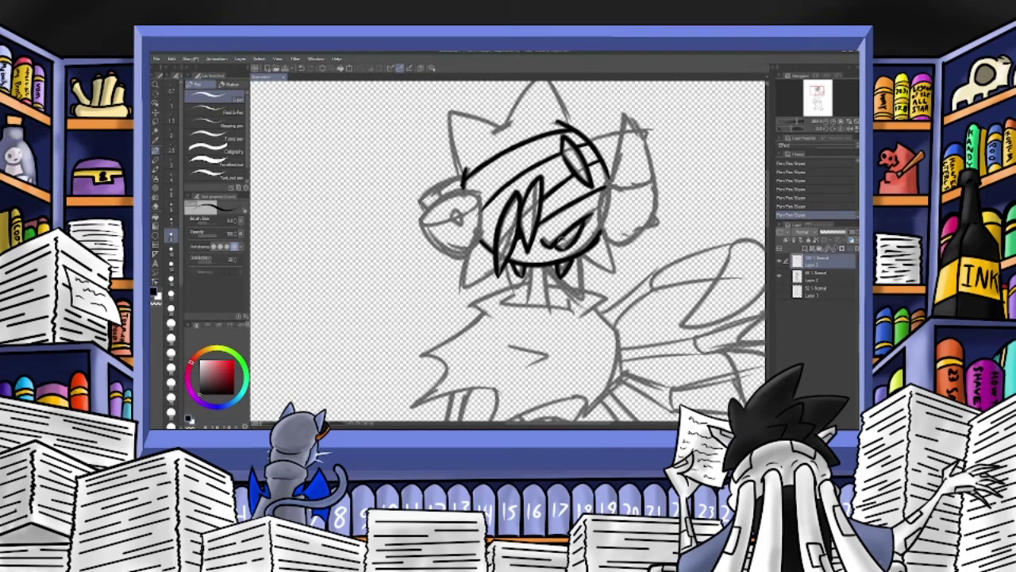
click(302, 70)
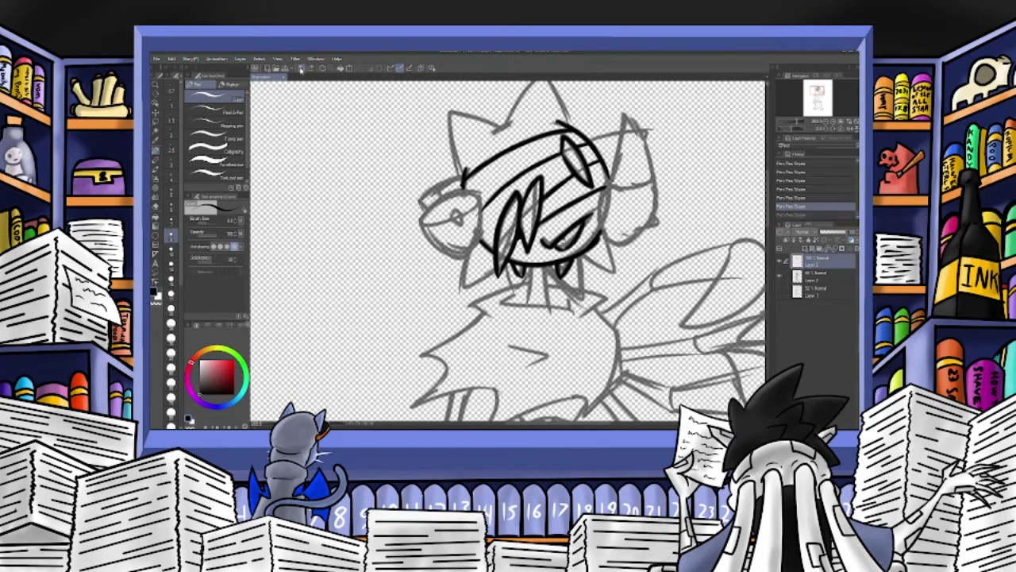
mouse_move(559, 235)
mouse_down()
mouse_move(564, 243)
mouse_move(571, 227)
mouse_up()
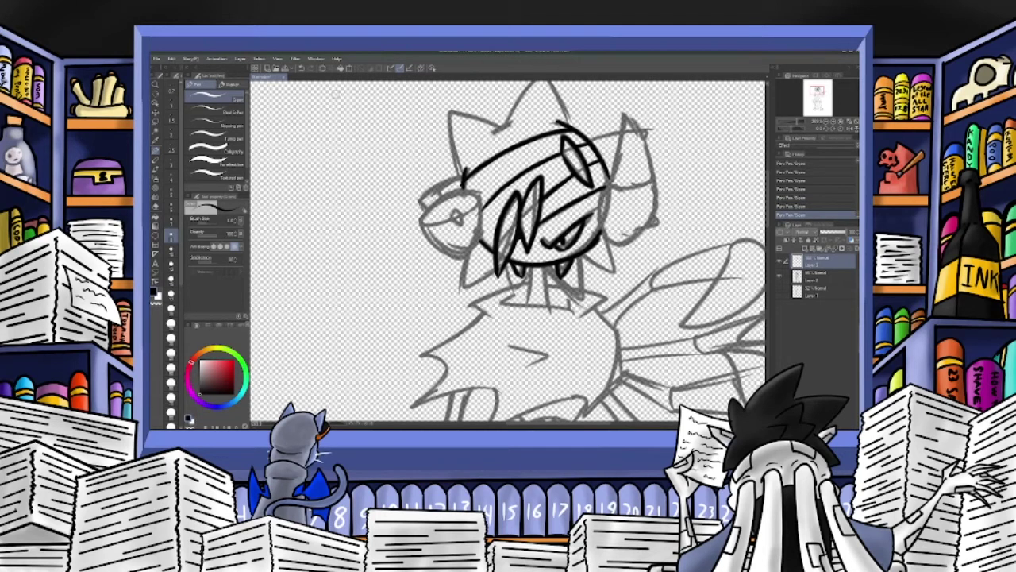
click(309, 69)
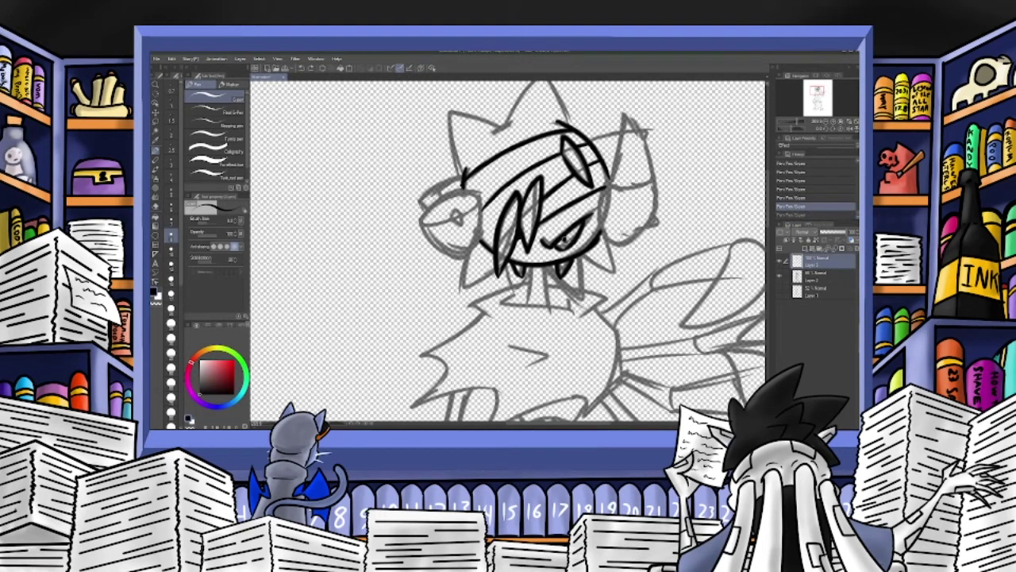
drag(563, 243, 571, 232)
Ink the two sides of the thin neck and its pointed base line, redrawing the base.
drag(529, 264, 525, 307)
mouse_move(546, 264)
mouse_down()
mouse_move(549, 307)
mouse_move(516, 304)
mouse_move(570, 300)
mouse_up()
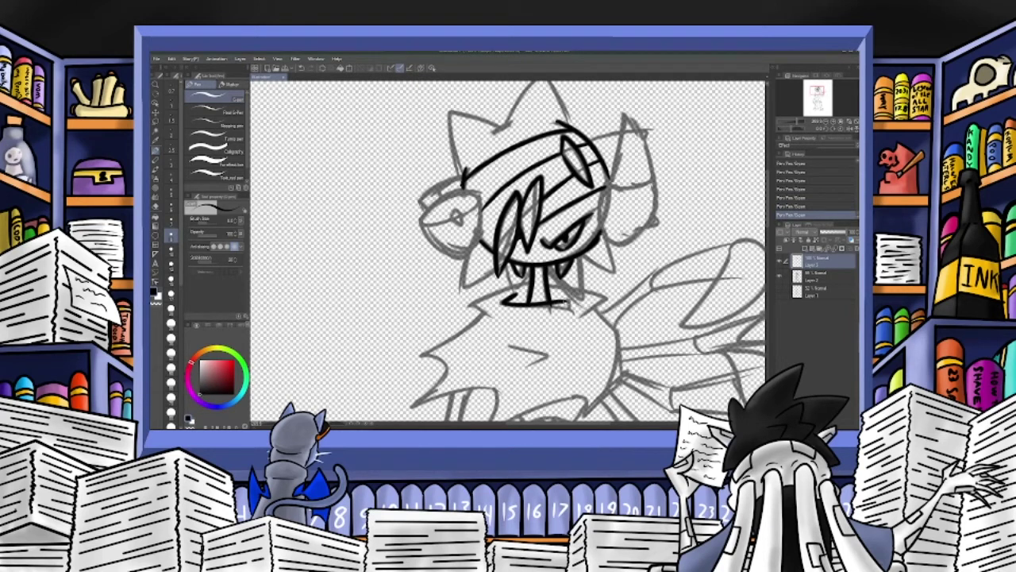
click(302, 68)
mouse_move(502, 291)
mouse_down()
mouse_move(570, 307)
mouse_move(566, 298)
mouse_up()
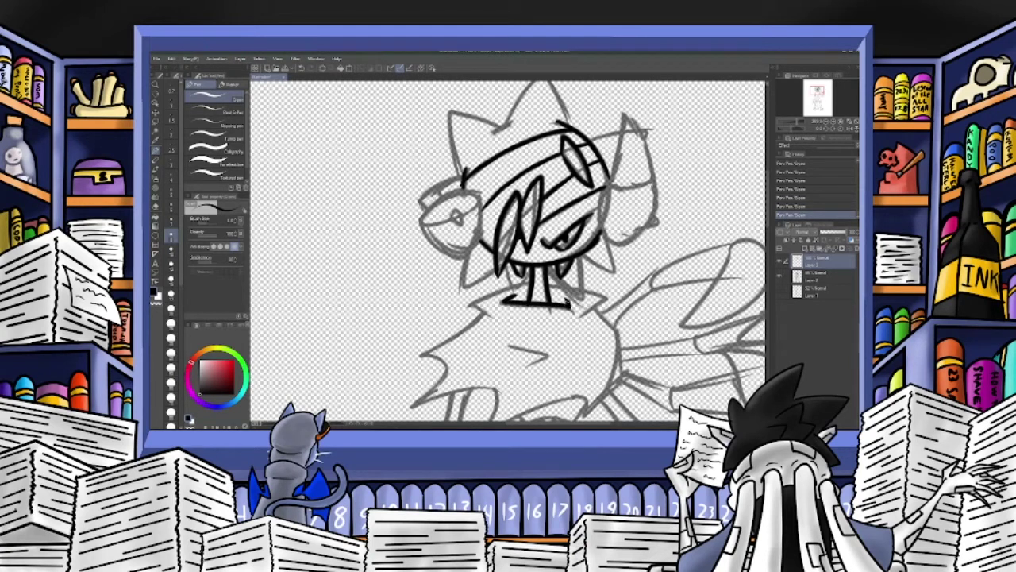
Ink the round left ear with a diamond and slit inside, redrawing the outline and erasing rough edges.
mouse_move(479, 194)
mouse_down()
mouse_move(429, 204)
mouse_move(423, 216)
mouse_move(465, 255)
mouse_move(482, 226)
mouse_move(483, 237)
mouse_up()
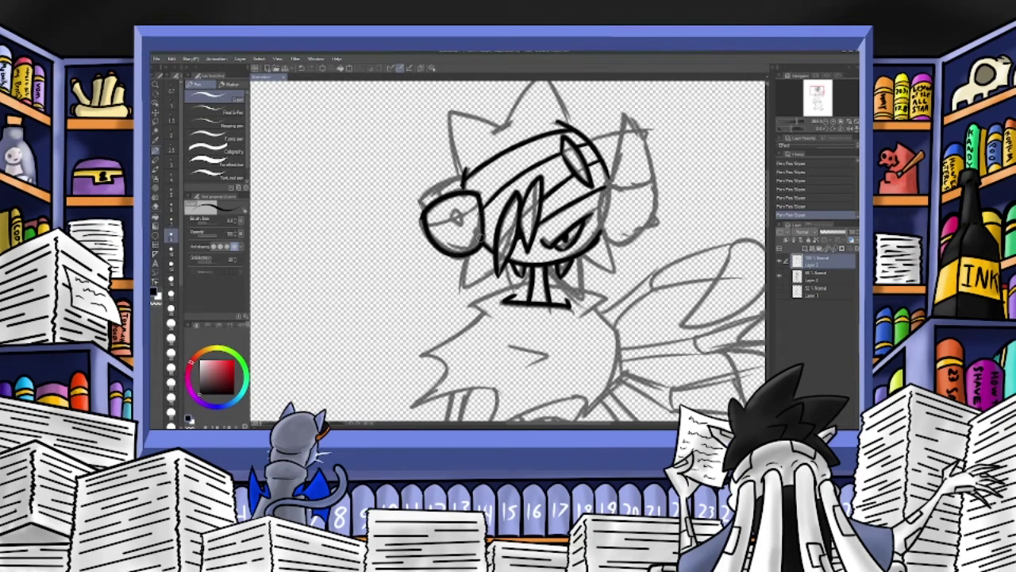
click(302, 68)
click(302, 68)
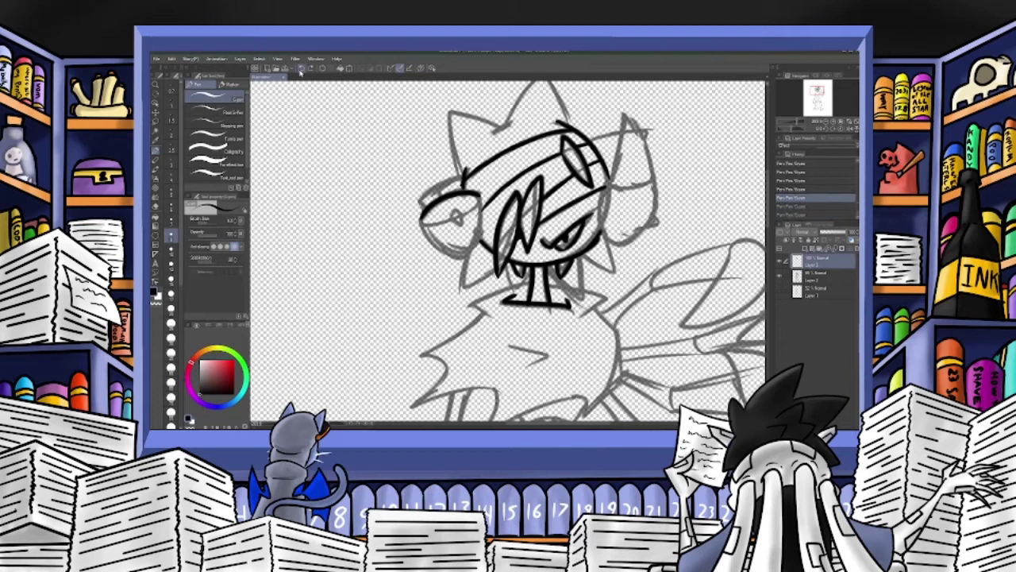
mouse_move(477, 193)
mouse_down()
mouse_move(455, 255)
mouse_move(423, 217)
mouse_move(464, 255)
mouse_move(480, 197)
mouse_move(483, 231)
mouse_move(452, 218)
mouse_up()
click(302, 68)
mouse_move(458, 207)
mouse_down()
mouse_move(459, 223)
mouse_move(436, 224)
mouse_move(474, 212)
mouse_move(434, 225)
mouse_up()
key(ctrl+z)
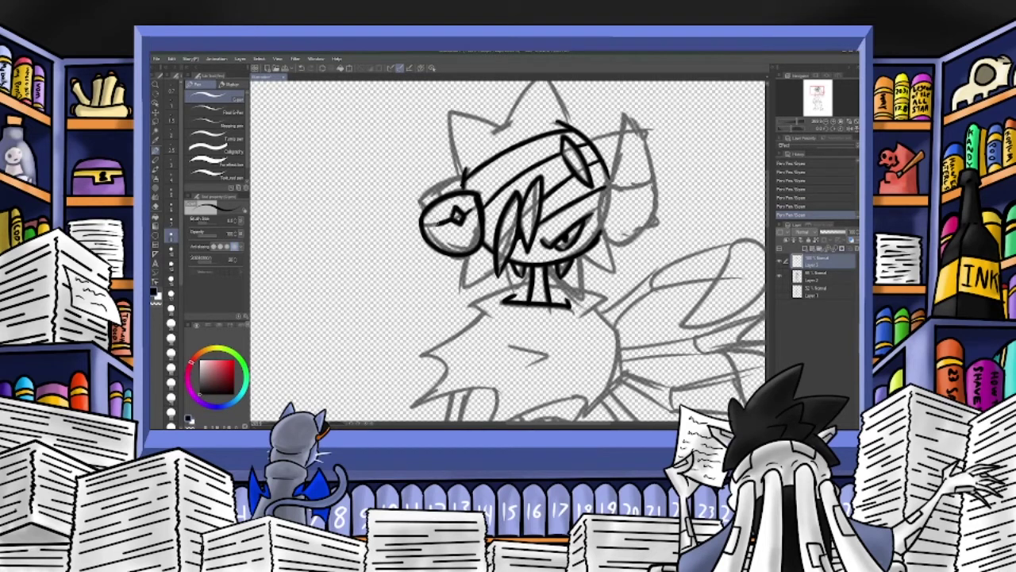
key(e)
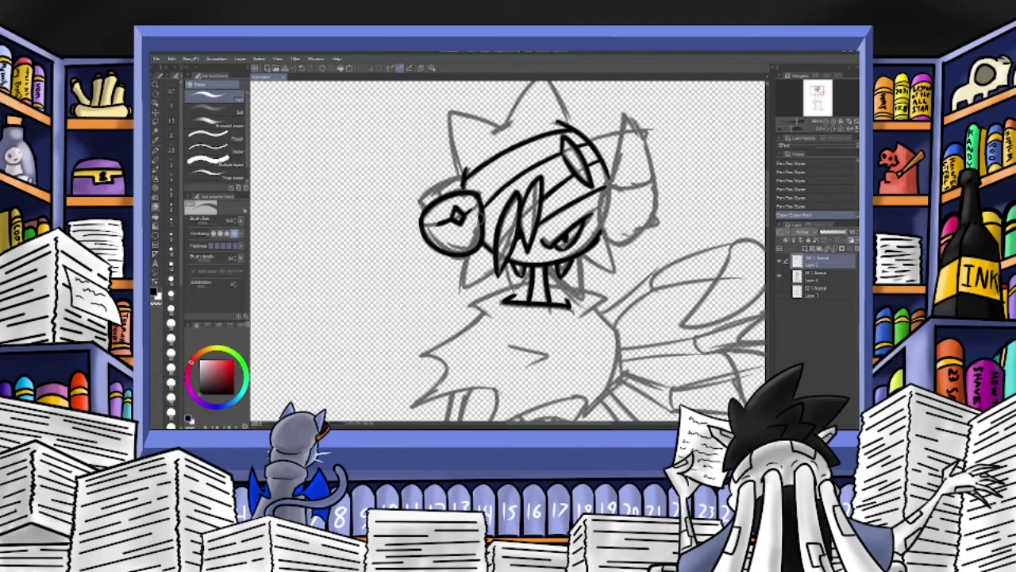
key(p)
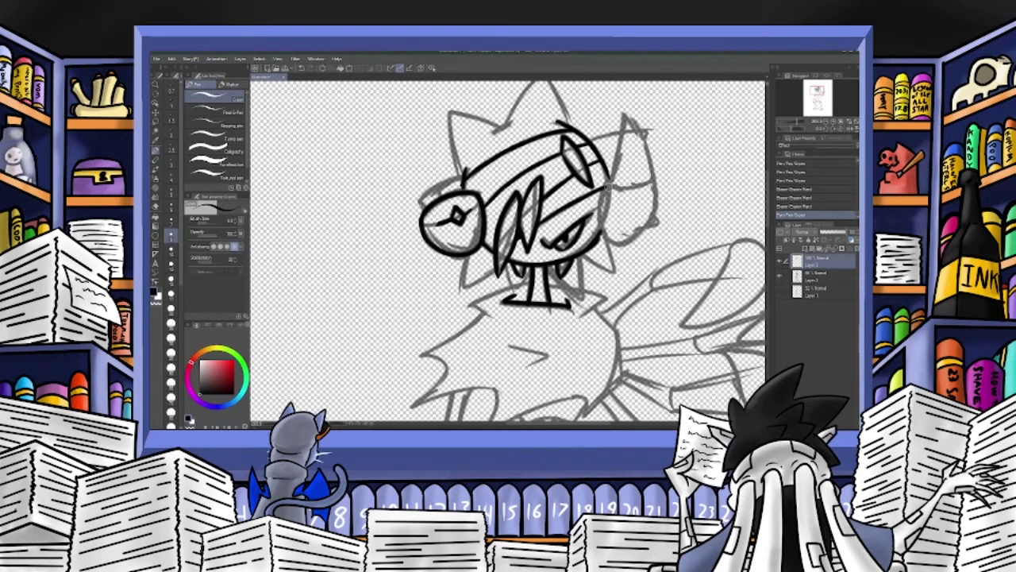
Ink the right ear's rounded base and pointed horn-like tip, undoing and redrawing the first attempts.
mouse_move(610, 179)
mouse_down()
mouse_move(600, 220)
mouse_move(634, 240)
mouse_up()
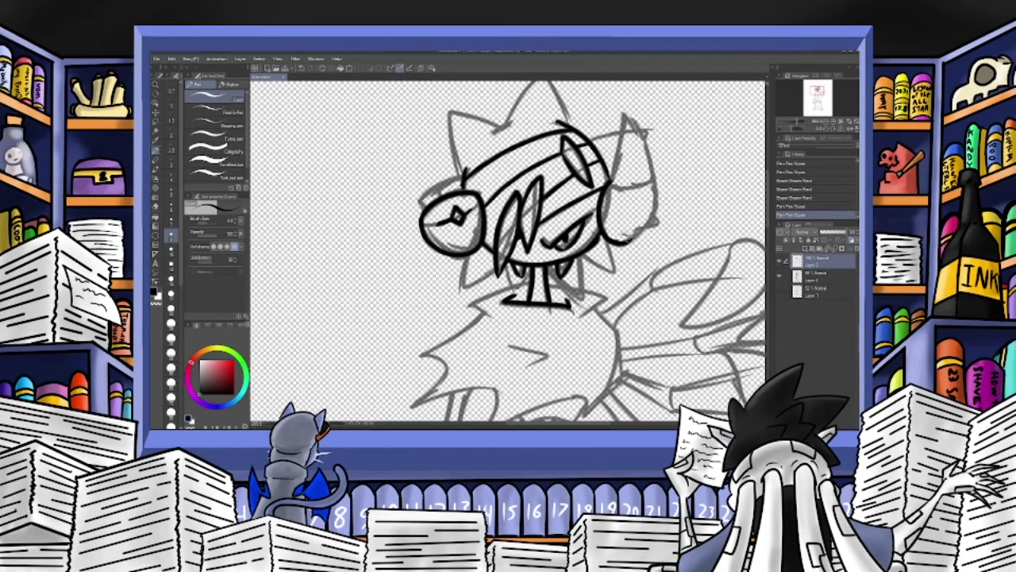
key(ctrl+z)
key(ctrl+z)
mouse_move(607, 181)
mouse_down()
mouse_move(605, 235)
mouse_move(659, 184)
mouse_up()
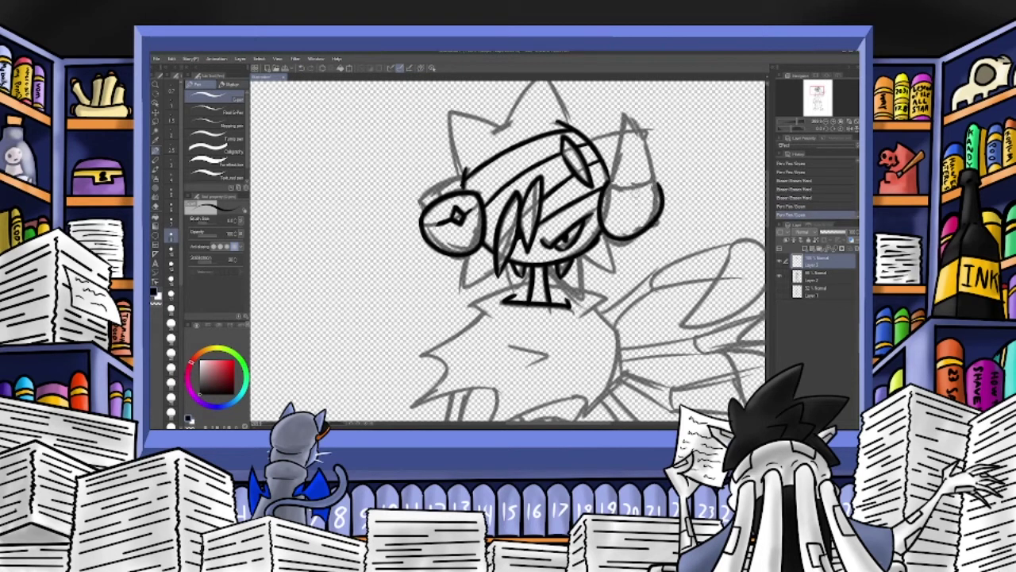
mouse_move(609, 181)
mouse_down()
mouse_move(619, 114)
mouse_move(648, 143)
mouse_move(657, 182)
mouse_up()
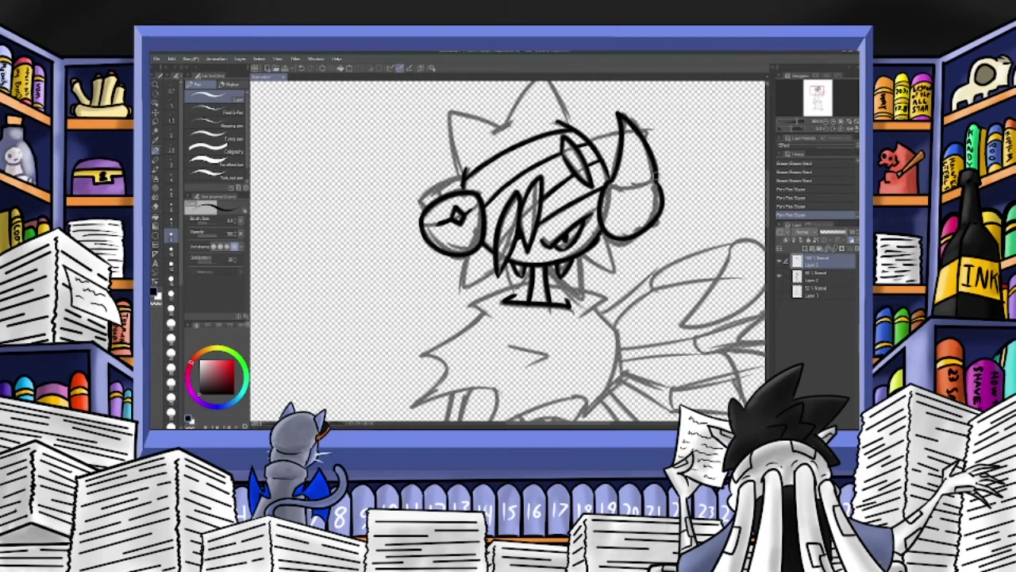
key(ctrl+z)
mouse_move(608, 188)
mouse_down()
mouse_move(629, 121)
mouse_move(658, 185)
mouse_up()
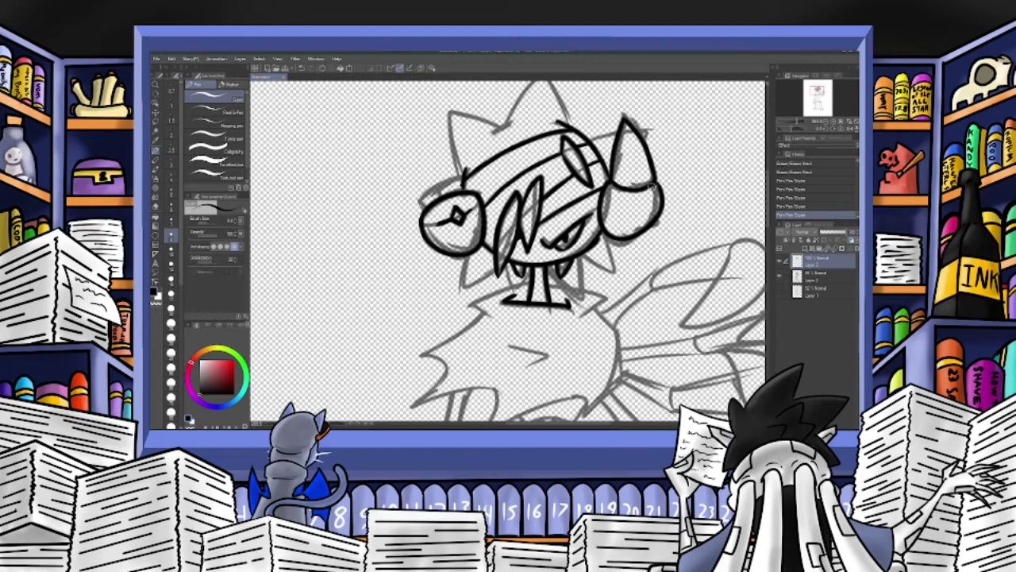
Ink the two large spikes on top of the head and the curved band over the left ear.
drag(817, 90, 816, 89)
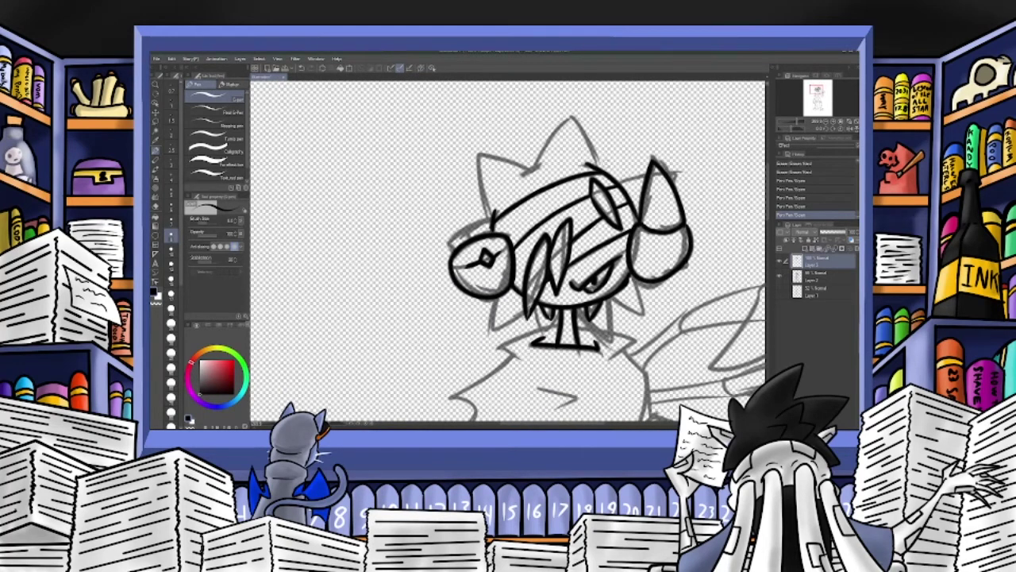
mouse_move(601, 163)
mouse_down()
mouse_move(571, 113)
mouse_move(529, 170)
mouse_move(472, 166)
mouse_move(492, 225)
mouse_up()
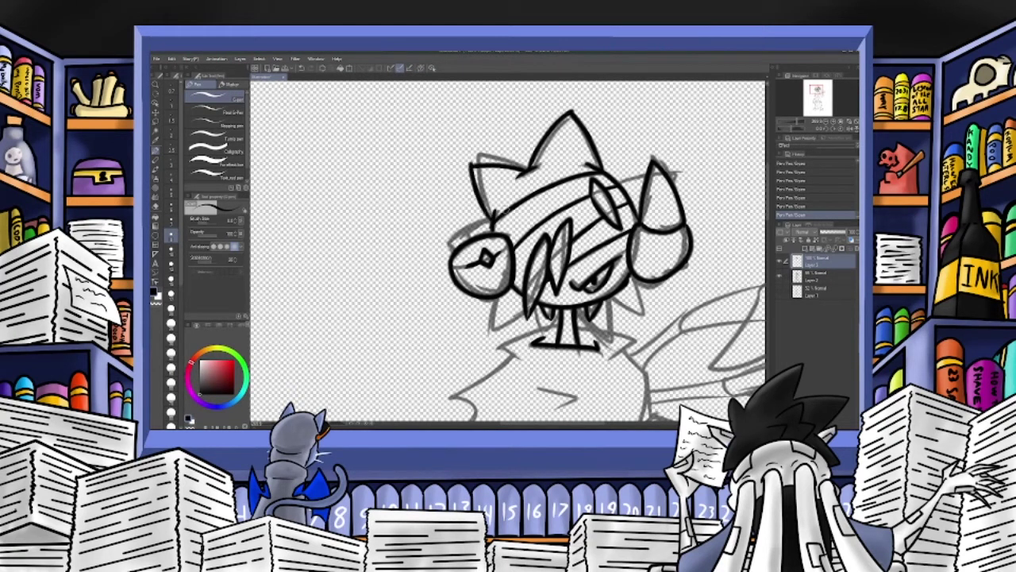
drag(490, 221, 446, 254)
Ink the pointed spikes hanging below both sides of the head, redrawing the right ones, and clean the lines with the eraser.
mouse_move(491, 299)
mouse_down()
mouse_move(494, 332)
mouse_move(527, 310)
mouse_move(617, 343)
mouse_up()
click(304, 70)
click(302, 70)
drag(612, 296, 616, 343)
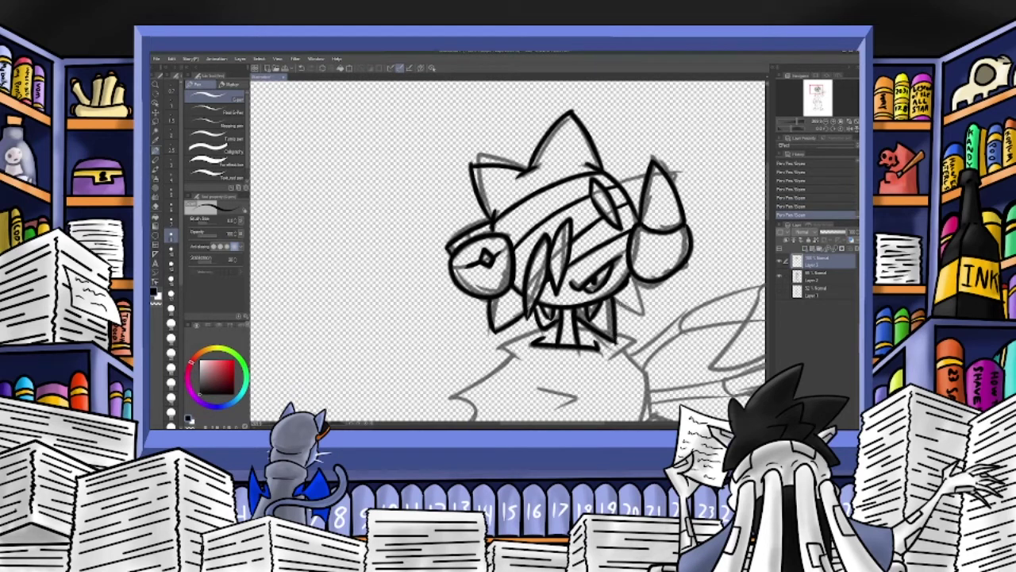
mouse_move(612, 295)
mouse_down()
mouse_move(648, 306)
mouse_move(640, 283)
mouse_up()
click(157, 206)
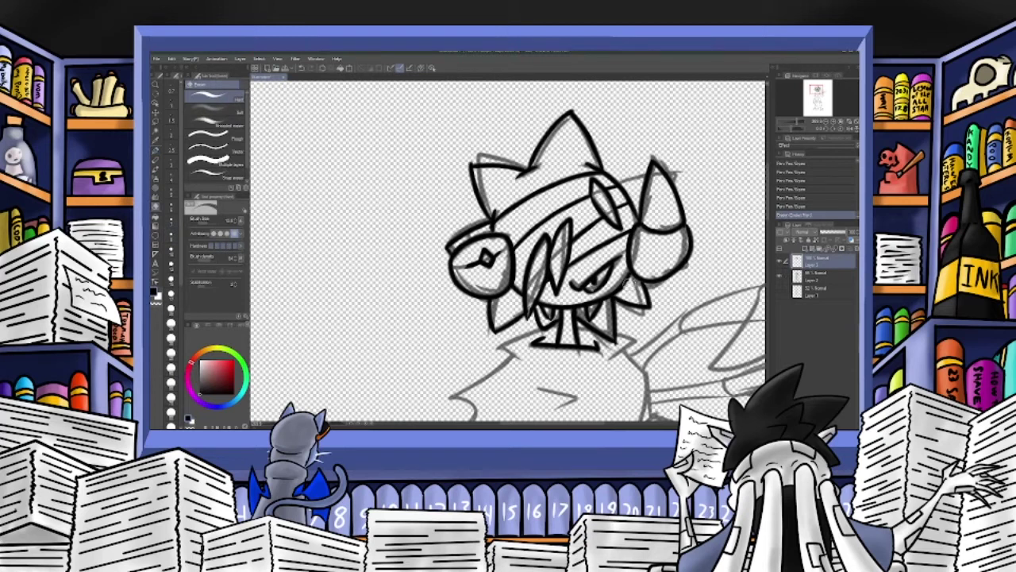
Ink the pointed collar edges on both sides below the neck with the pen.
key(p)
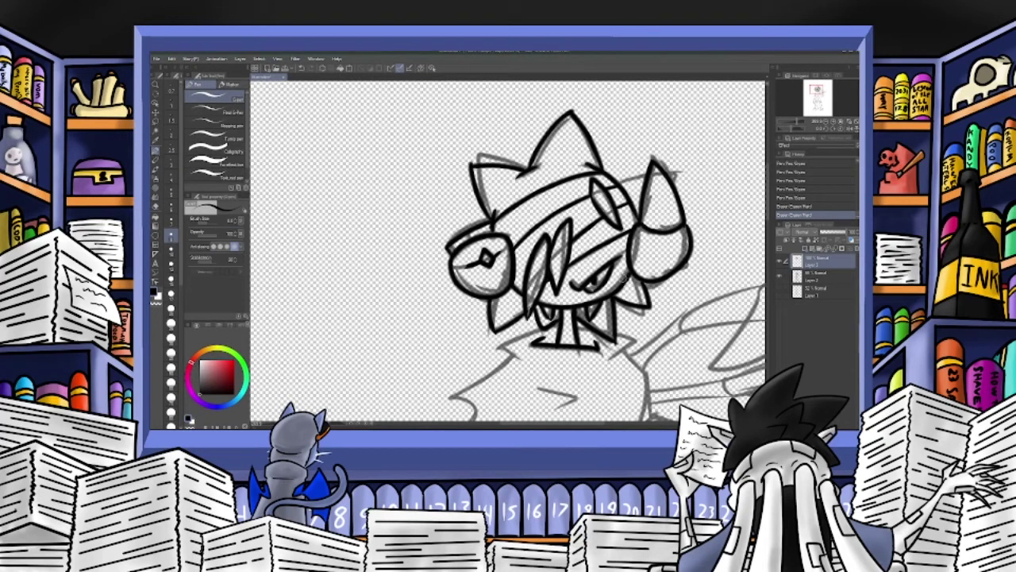
drag(632, 272, 616, 294)
scroll(589, 251, down, 5)
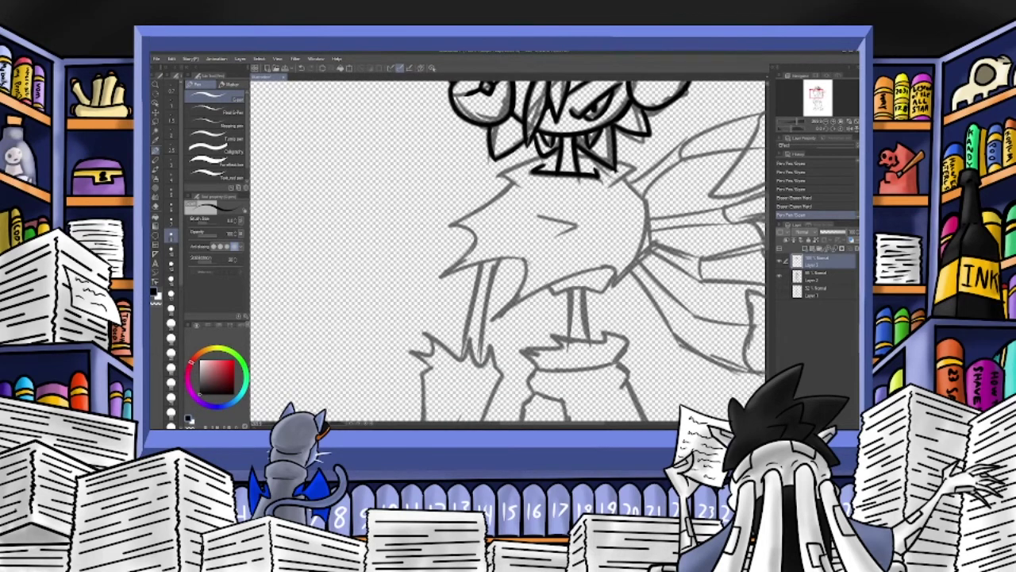
mouse_move(559, 151)
mouse_down()
mouse_move(501, 174)
mouse_move(523, 194)
mouse_up()
mouse_move(572, 156)
mouse_down()
mouse_move(599, 154)
mouse_move(641, 189)
mouse_up()
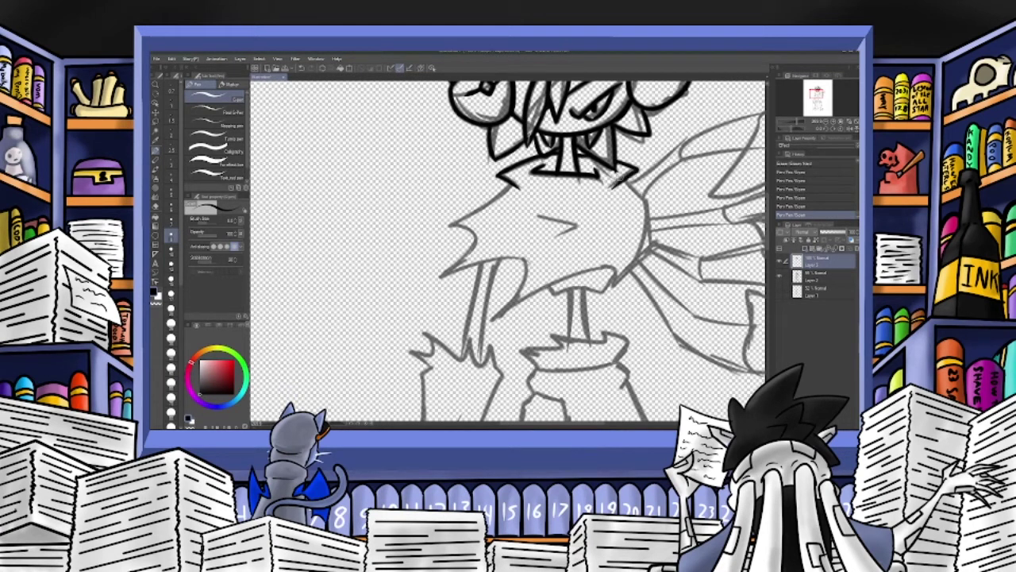
Ink the angular chest mark and the torso's cloak outline with its jagged hem and curved right side, redrawing the hem's first attempt.
mouse_move(538, 214)
mouse_down()
mouse_move(578, 228)
mouse_move(555, 237)
mouse_up()
mouse_move(514, 180)
mouse_down()
mouse_move(424, 237)
mouse_move(419, 287)
mouse_move(527, 259)
mouse_move(508, 301)
mouse_move(616, 266)
mouse_move(603, 295)
mouse_up()
key(ctrl+z)
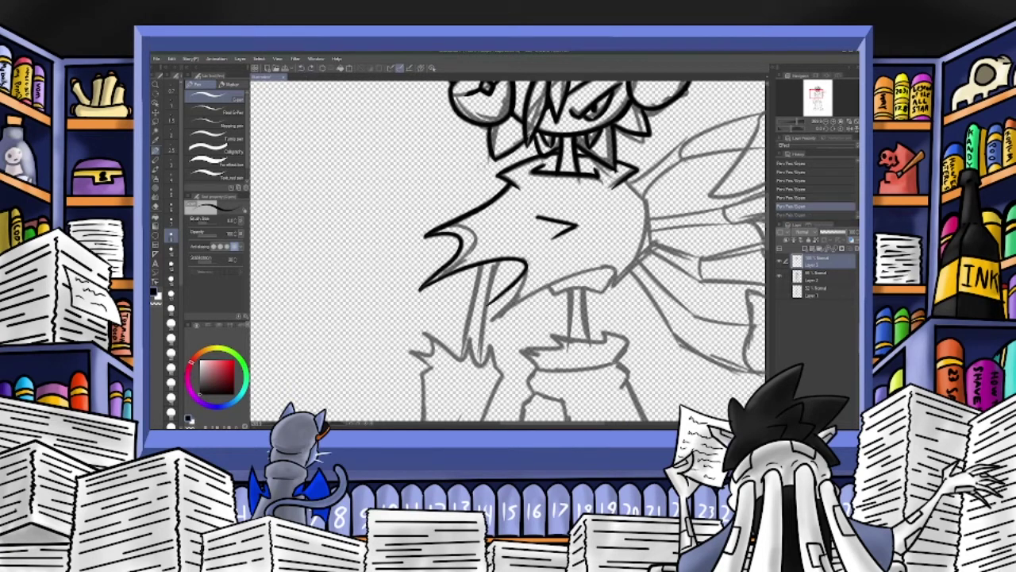
mouse_move(487, 305)
mouse_down()
mouse_move(570, 270)
mouse_move(612, 294)
mouse_move(657, 238)
mouse_up()
mouse_move(624, 182)
mouse_down()
mouse_move(646, 201)
mouse_move(652, 246)
mouse_up()
Ink the uppermost wing segment, from its narrow base at the shoulder to the rounded, pointed outer blade.
mouse_move(649, 178)
mouse_down()
mouse_move(497, 321)
mouse_move(524, 208)
mouse_move(564, 205)
mouse_move(592, 178)
mouse_up()
mouse_move(561, 221)
mouse_down()
mouse_move(622, 157)
mouse_move(687, 140)
mouse_up()
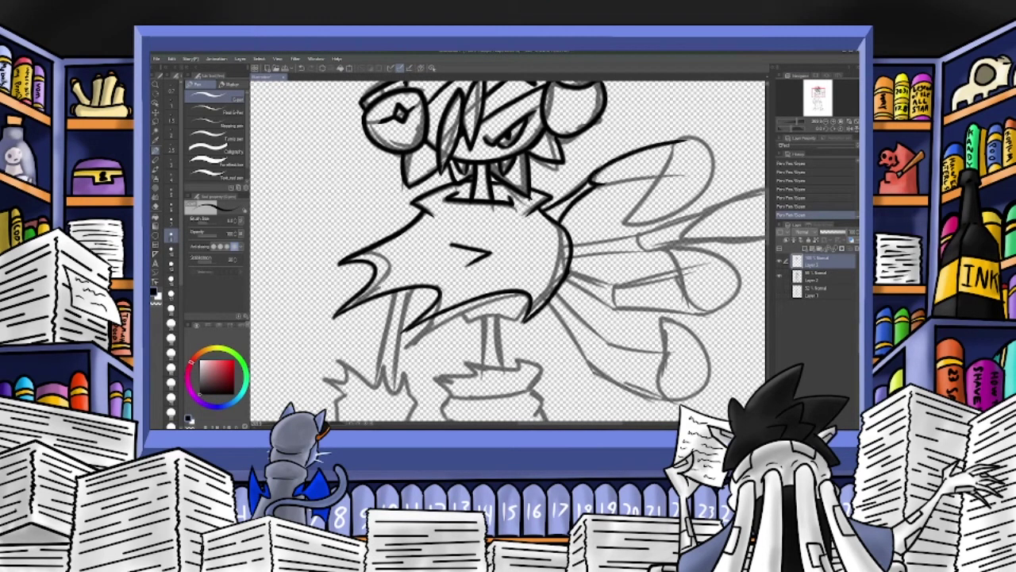
mouse_move(599, 188)
mouse_down()
mouse_move(662, 173)
mouse_move(686, 139)
mouse_move(680, 215)
mouse_move(624, 224)
mouse_up()
drag(675, 147, 621, 227)
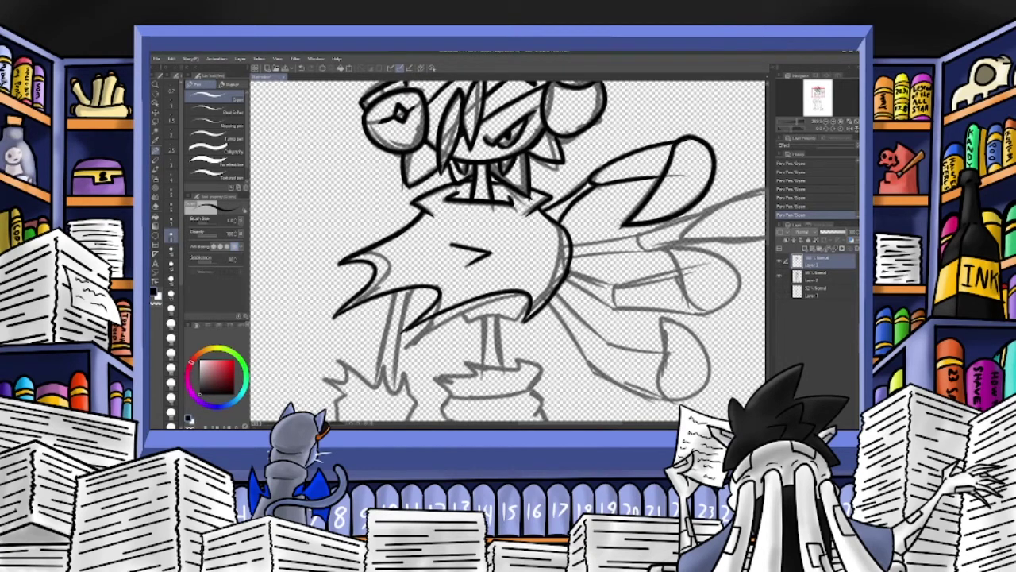
Ink the second wing segment's long rounded blade and the two thin lines connecting it to the torso.
drag(818, 92, 821, 94)
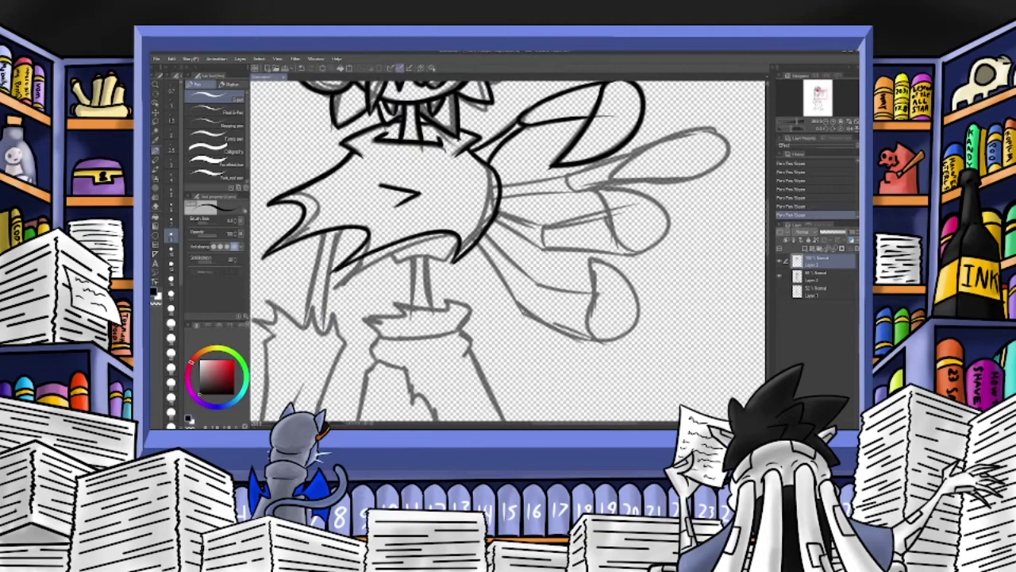
mouse_move(609, 173)
mouse_down()
mouse_move(632, 159)
mouse_move(700, 168)
mouse_move(608, 173)
mouse_up()
drag(659, 141, 564, 179)
mouse_move(678, 174)
mouse_down()
mouse_move(570, 193)
mouse_move(621, 181)
mouse_move(576, 165)
mouse_move(566, 194)
mouse_up()
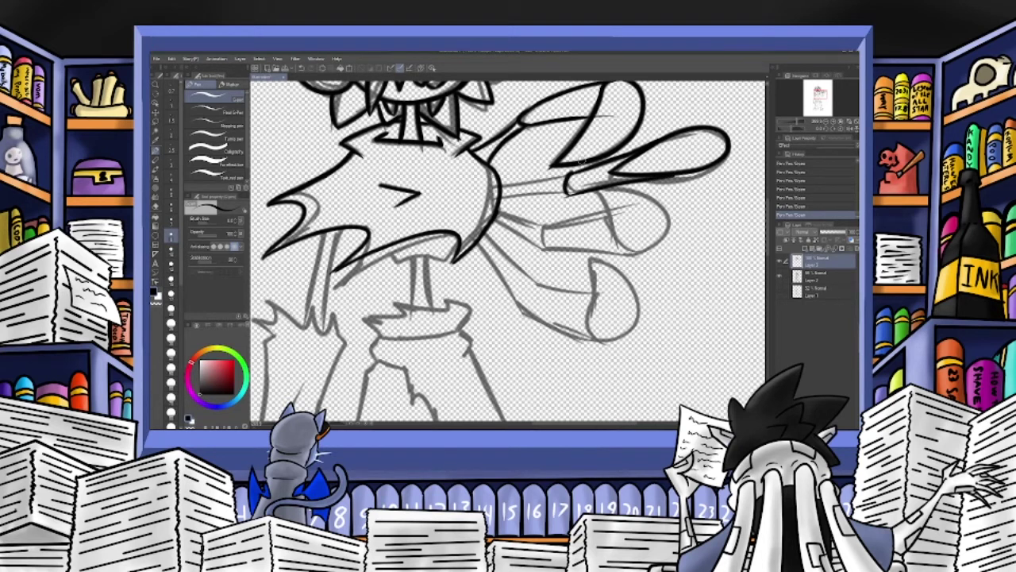
drag(501, 186, 562, 177)
drag(498, 199, 568, 192)
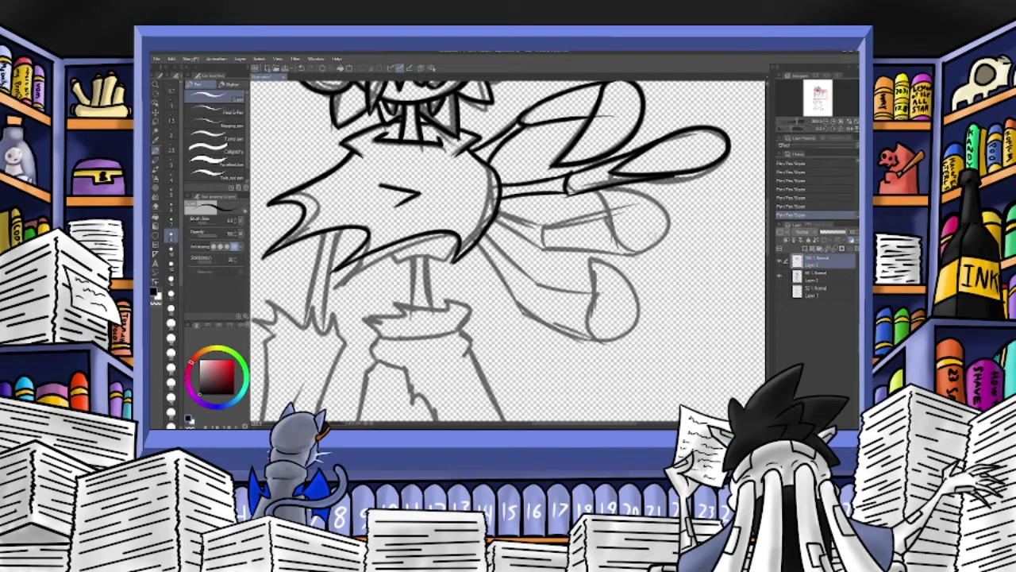
Ink the third wing segment with its teardrop tip, tapered middle section and thin connection to the torso, undoing stray strokes.
mouse_move(635, 254)
mouse_down()
mouse_move(594, 193)
mouse_move(643, 252)
mouse_up()
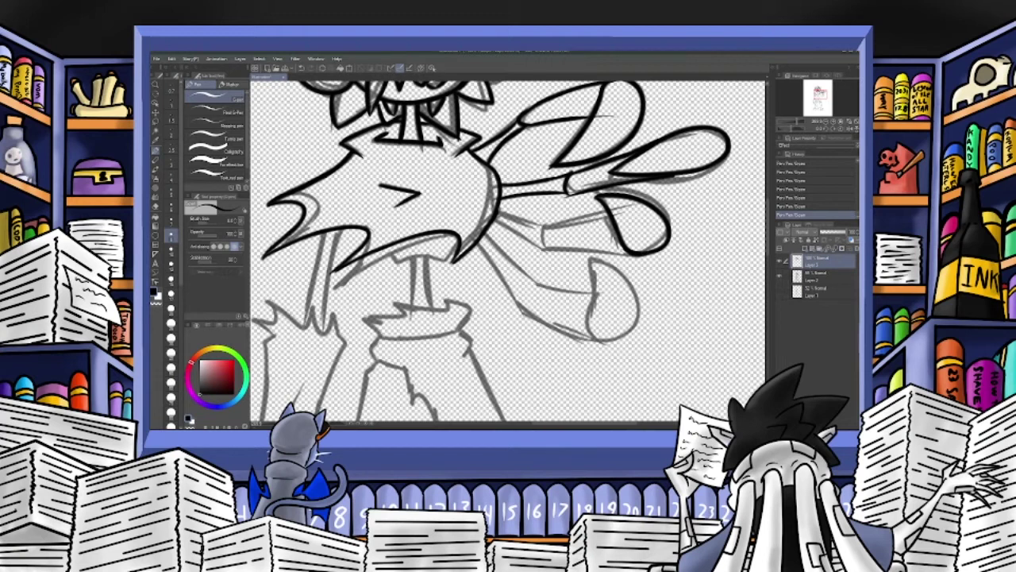
mouse_move(609, 212)
mouse_down()
mouse_move(544, 229)
mouse_move(585, 253)
mouse_move(632, 249)
mouse_up()
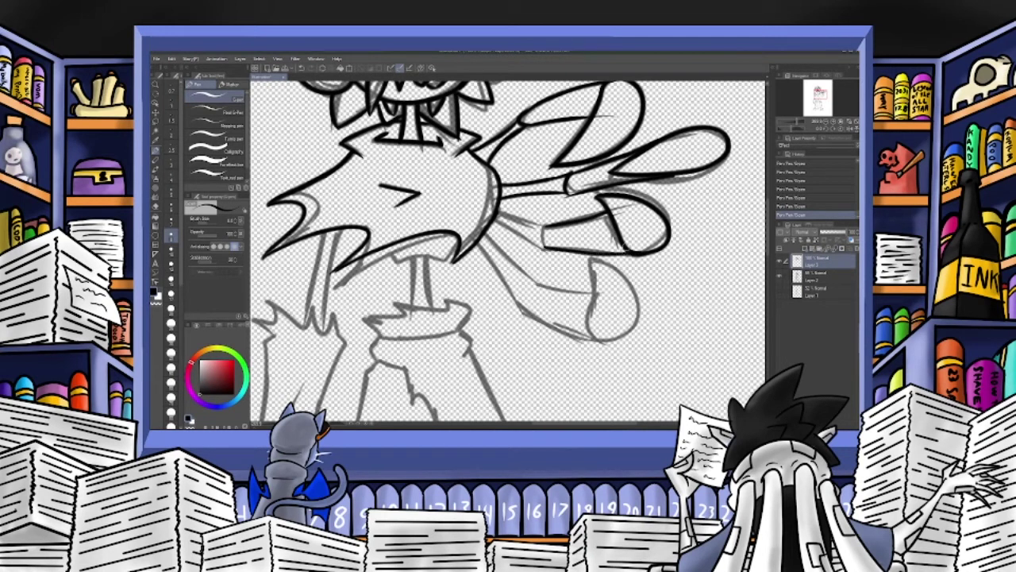
mouse_move(498, 209)
mouse_down()
mouse_move(541, 228)
mouse_move(527, 241)
mouse_move(545, 252)
mouse_move(499, 208)
mouse_move(542, 246)
mouse_up()
double_click(301, 69)
Ink the lowest wing segment with its narrow base and curved middle section, undoing and redrawing the rounded tip.
drag(485, 233, 542, 287)
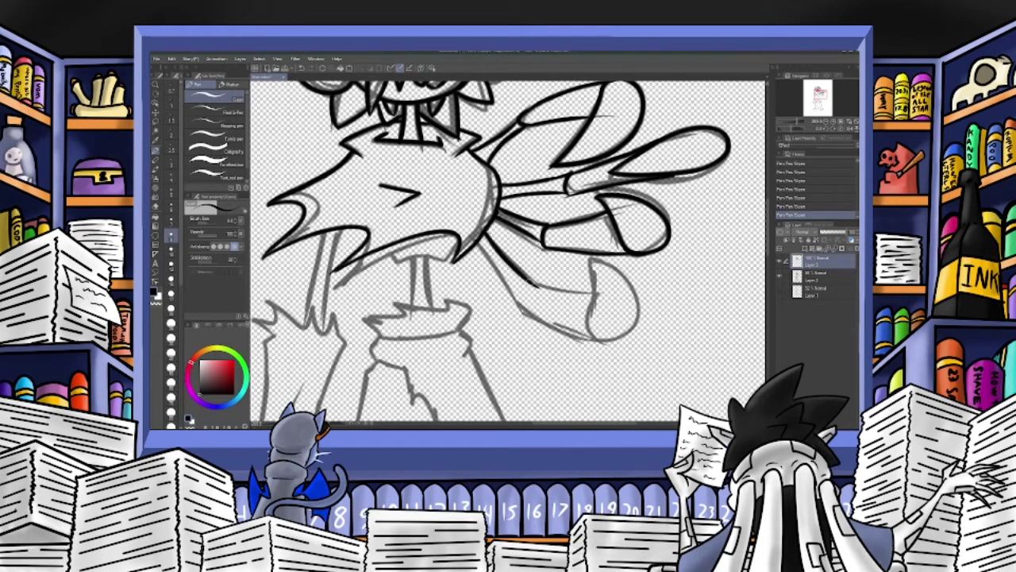
mouse_move(479, 239)
mouse_down()
mouse_move(525, 313)
mouse_move(605, 294)
mouse_up()
mouse_move(523, 310)
mouse_down()
mouse_move(594, 295)
mouse_move(595, 337)
mouse_move(601, 283)
mouse_move(637, 284)
mouse_move(643, 313)
mouse_move(602, 337)
mouse_up()
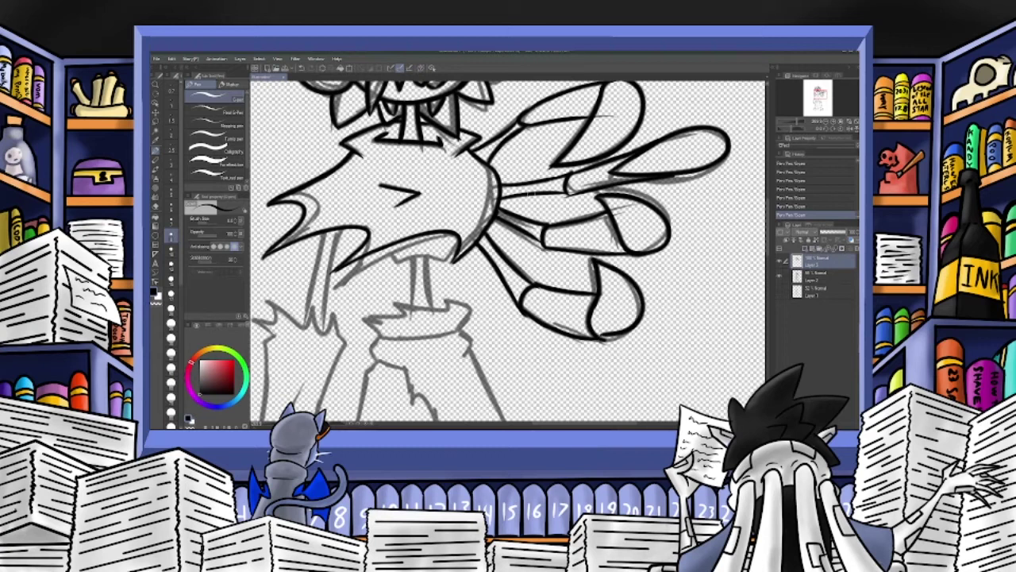
key(ctrl+z)
key(ctrl+z)
mouse_move(602, 341)
mouse_down()
mouse_move(591, 260)
mouse_move(642, 292)
mouse_move(644, 319)
mouse_move(648, 312)
mouse_move(602, 341)
mouse_up()
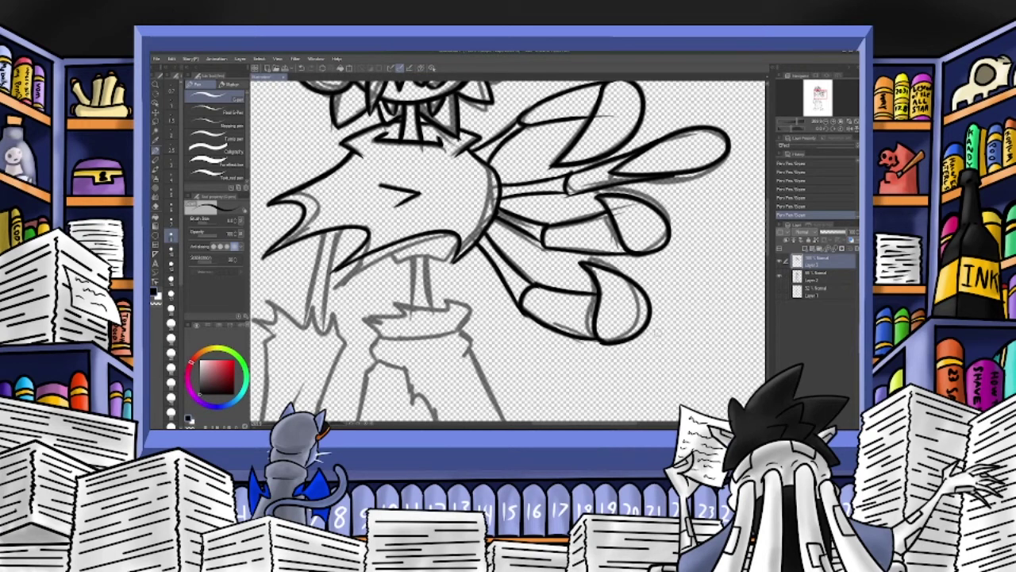
Ink the thin upper left arm and the spiky fur cuff beneath it, redrawing the arm's first line.
drag(821, 95, 815, 96)
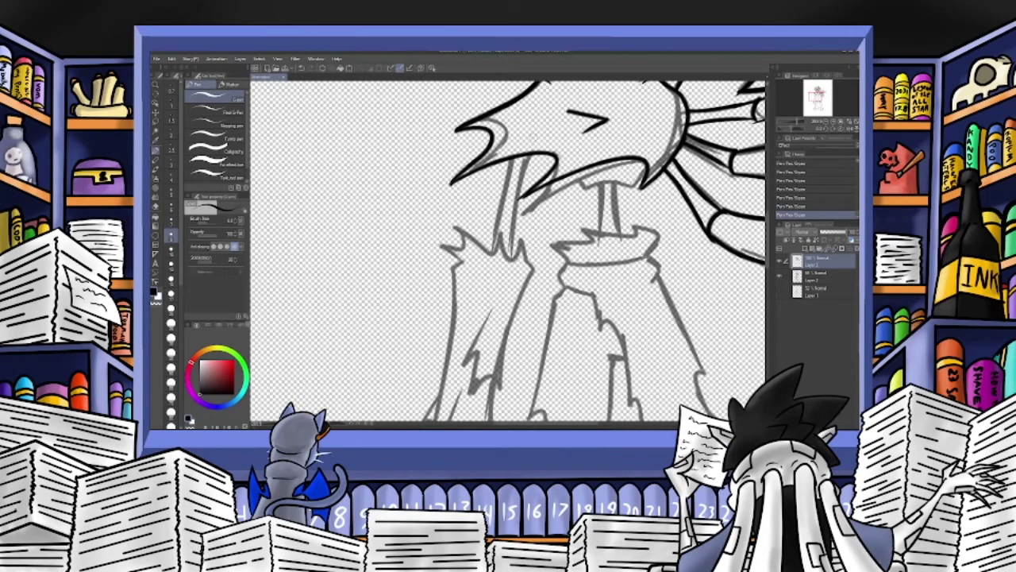
drag(518, 152, 477, 251)
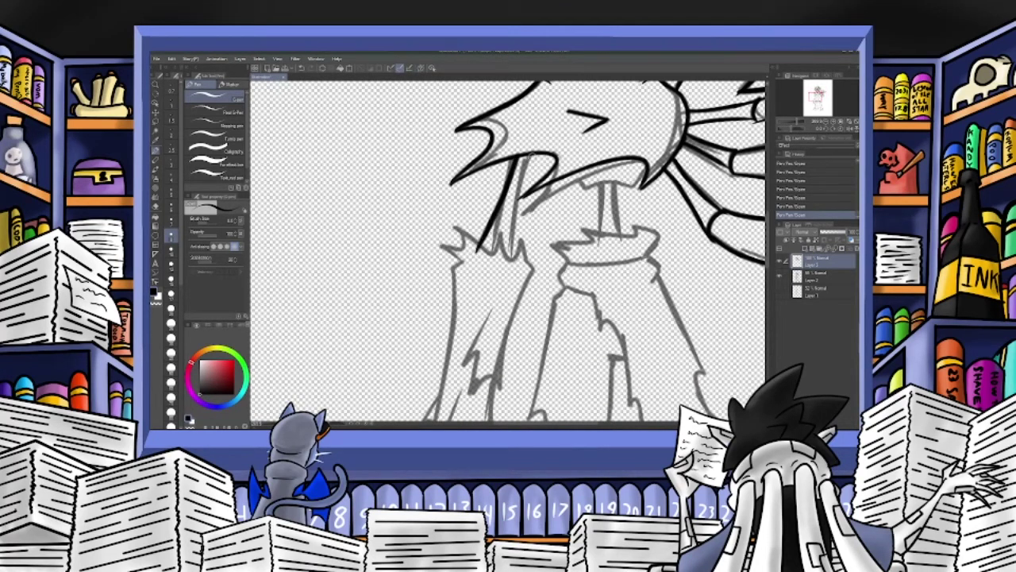
key(ctrl+z)
drag(517, 153, 478, 252)
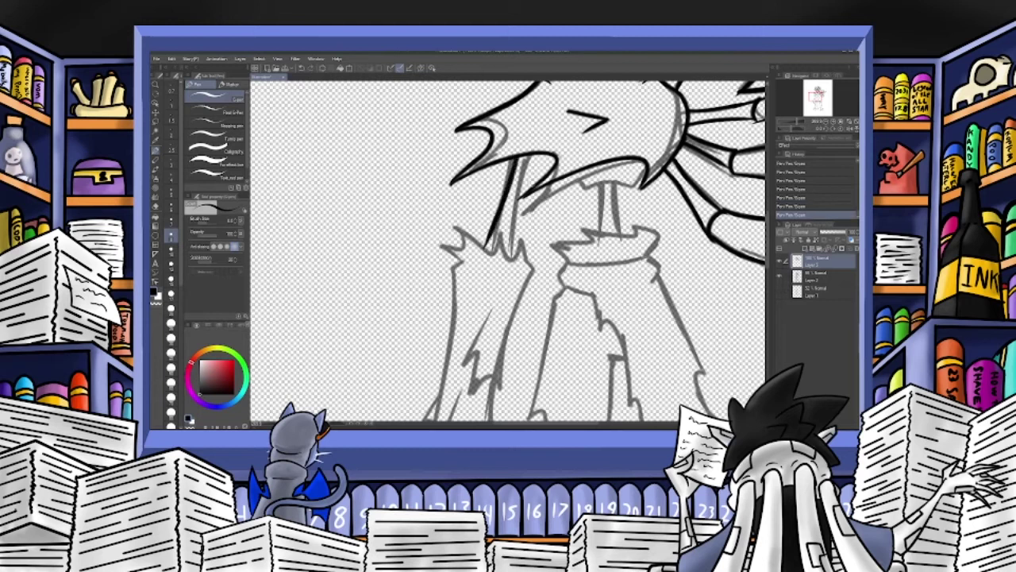
mouse_move(533, 156)
mouse_down()
mouse_move(505, 256)
mouse_move(524, 256)
mouse_move(504, 253)
mouse_move(482, 223)
mouse_move(459, 239)
mouse_move(443, 229)
mouse_move(422, 259)
mouse_move(449, 270)
mouse_move(448, 289)
mouse_up()
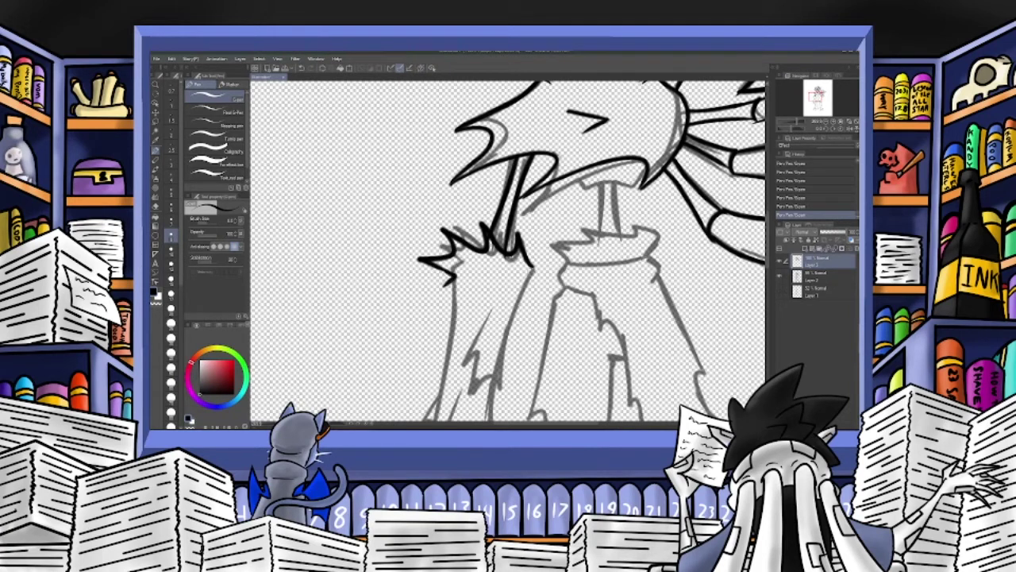
Ink the left forearm's sides, jagged inner fur marks and rounded wrist edge, undoing and redrawing the rough strokes.
drag(527, 262, 529, 287)
scroll(508, 252, down, 4)
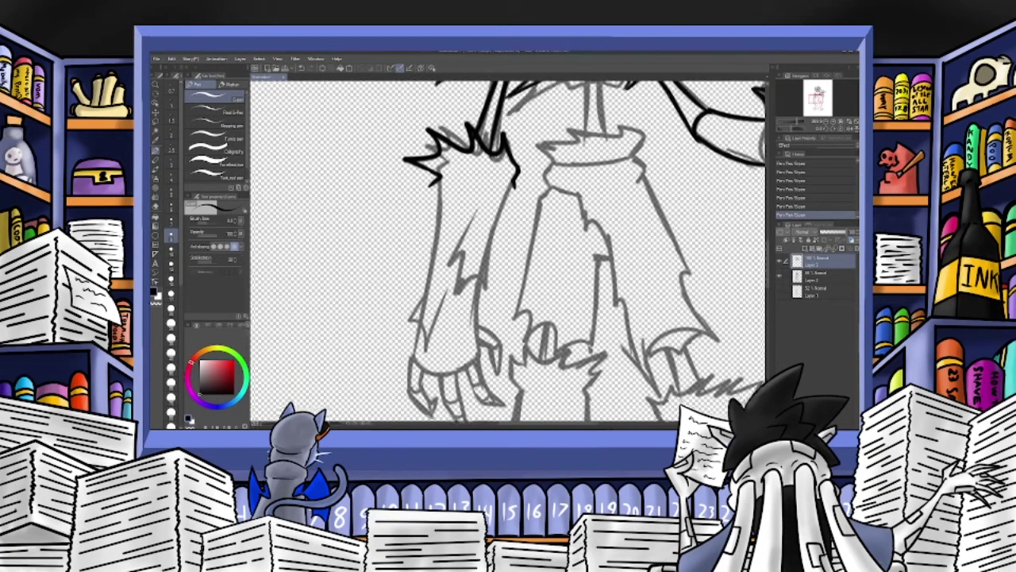
key(ctrl+z)
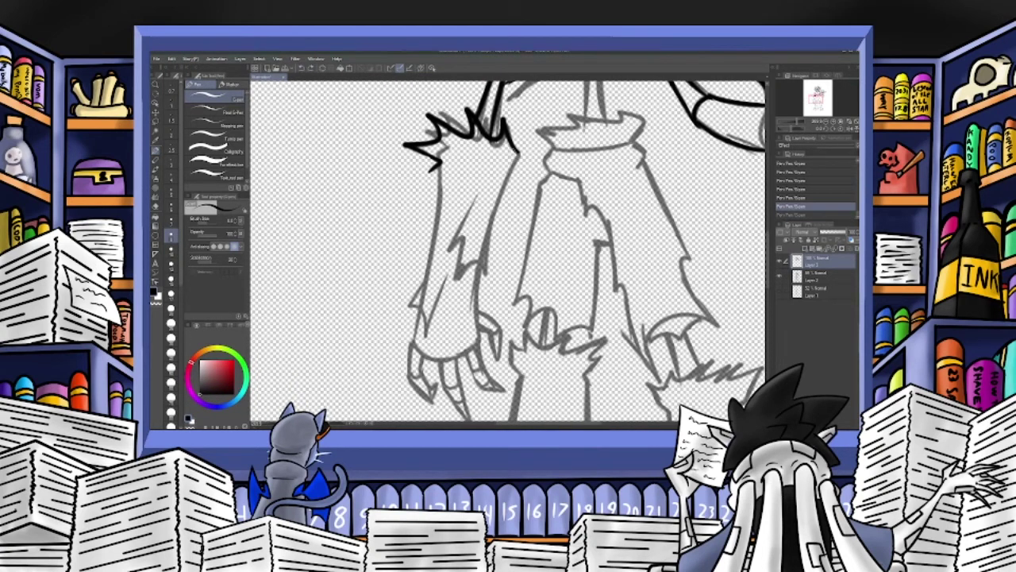
mouse_move(518, 152)
mouse_down()
mouse_move(487, 281)
mouse_move(451, 285)
mouse_move(442, 246)
mouse_up()
drag(484, 188, 441, 248)
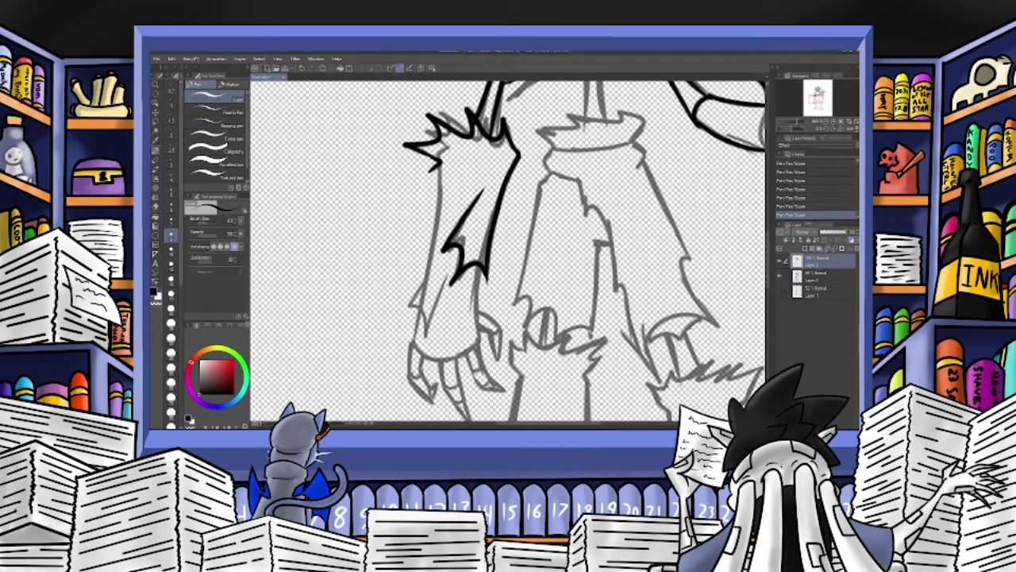
key(ctrl+z)
mouse_move(453, 281)
mouse_down()
mouse_move(448, 255)
mouse_move(477, 198)
mouse_up()
mouse_move(435, 164)
mouse_down()
mouse_move(407, 308)
mouse_move(428, 343)
mouse_up()
mouse_move(449, 278)
mouse_down()
mouse_move(429, 345)
mouse_move(417, 350)
mouse_move(454, 359)
mouse_move(481, 344)
mouse_up()
drag(481, 265, 480, 348)
Ink the left hand's thumb and pointed, segmented fingers, undoing and redrawing the thumb's joint line and the outermost finger.
mouse_move(482, 313)
mouse_down()
mouse_move(504, 325)
mouse_move(496, 351)
mouse_move(505, 376)
mouse_move(510, 367)
mouse_up()
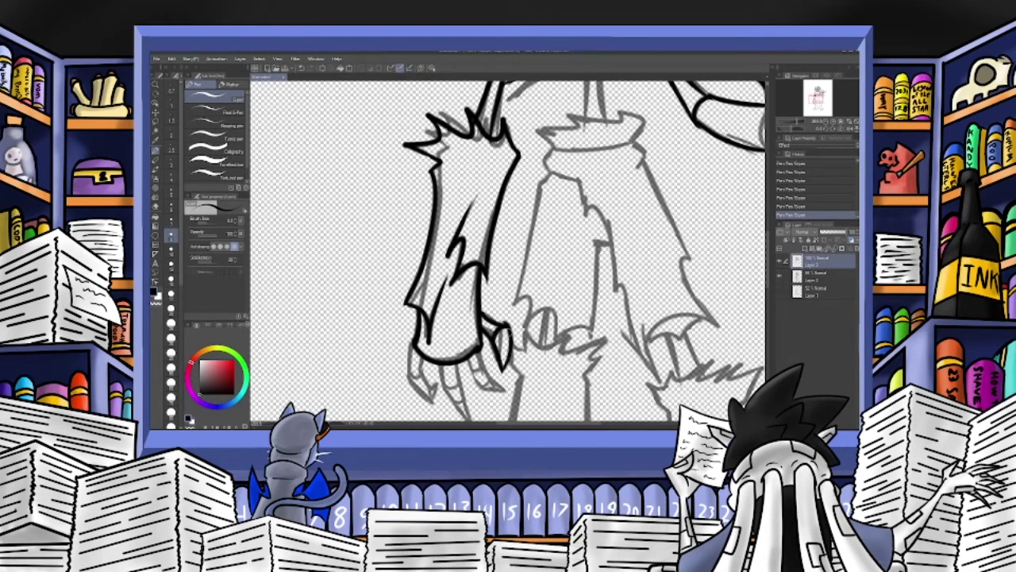
click(303, 70)
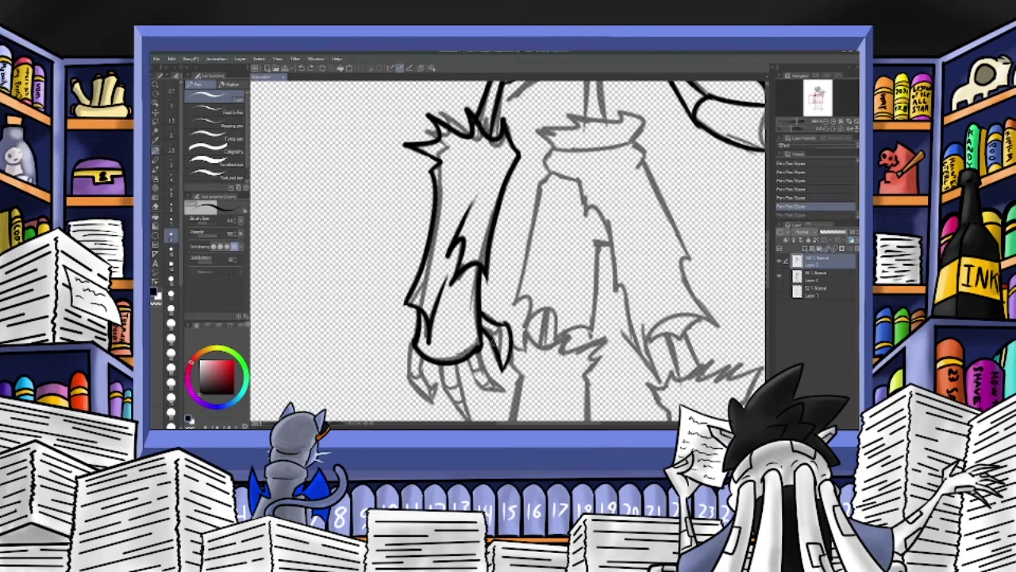
drag(495, 341, 508, 322)
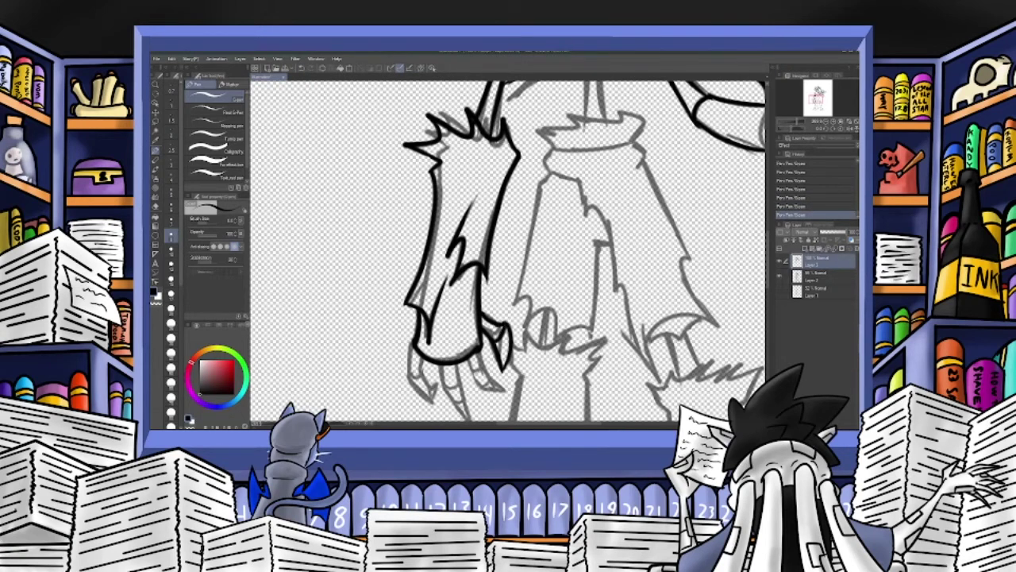
mouse_move(499, 345)
mouse_down()
mouse_move(442, 232)
mouse_move(485, 246)
mouse_move(500, 296)
mouse_move(475, 299)
mouse_move(505, 300)
mouse_move(445, 258)
mouse_move(456, 256)
mouse_move(460, 327)
mouse_up()
mouse_move(430, 261)
mouse_down()
mouse_move(438, 312)
mouse_move(459, 327)
mouse_move(444, 294)
mouse_up()
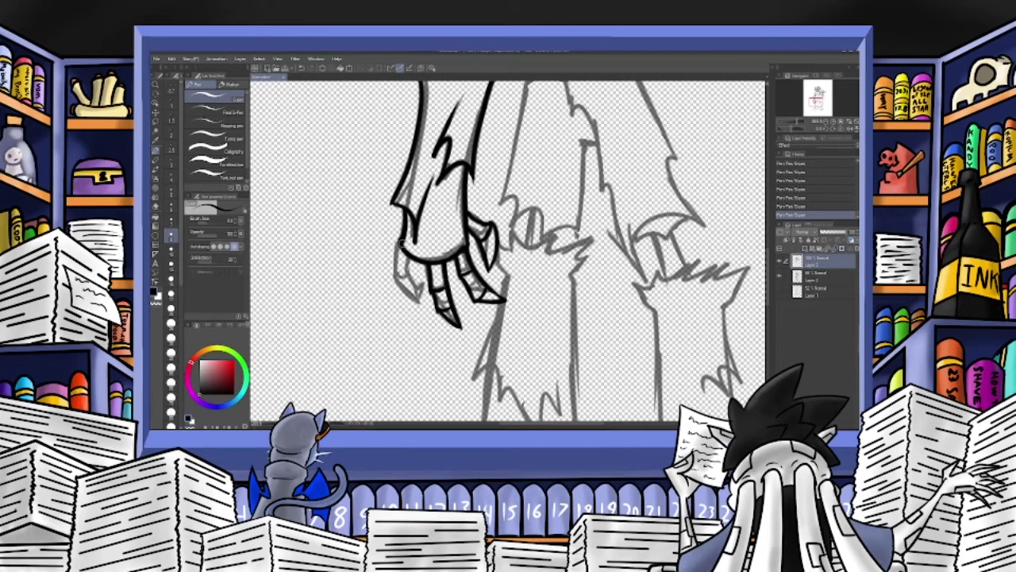
drag(408, 256, 425, 301)
drag(395, 243, 415, 314)
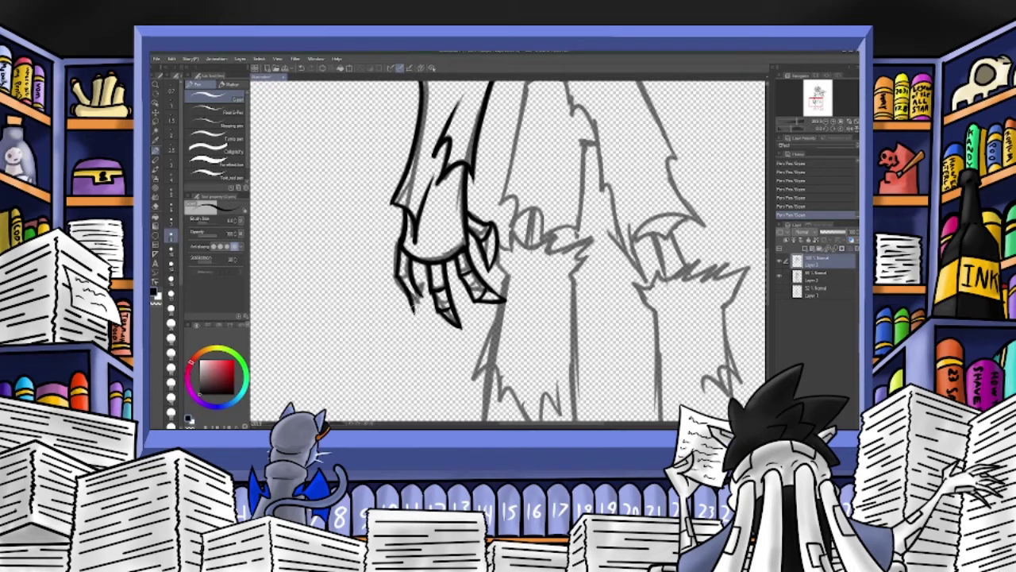
key(ctrl+z)
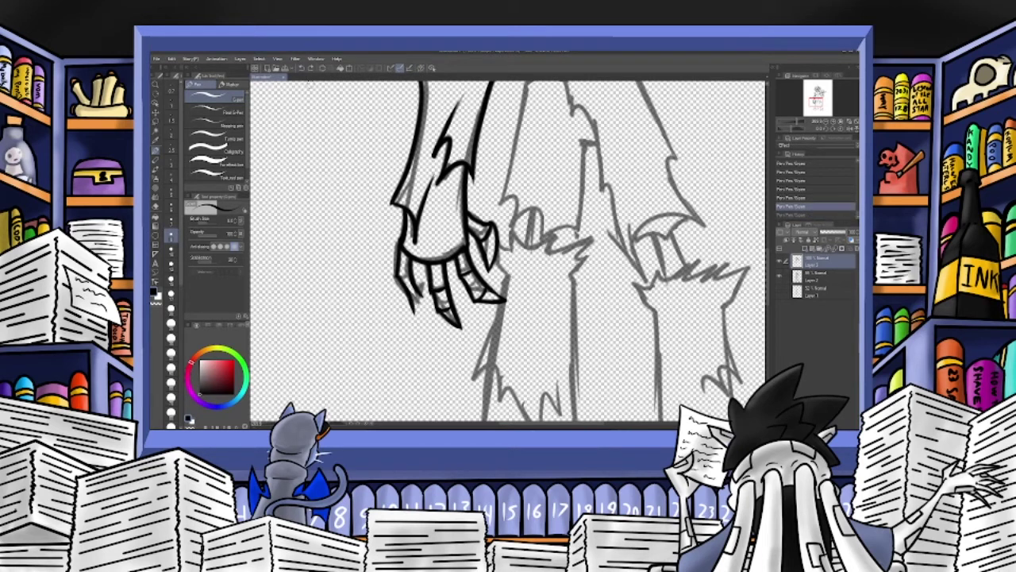
mouse_move(411, 306)
mouse_down()
mouse_move(435, 323)
mouse_move(410, 273)
mouse_up()
Ink the short base under the torso's hem and the two parallel lines of the thin waist.
drag(821, 105, 819, 97)
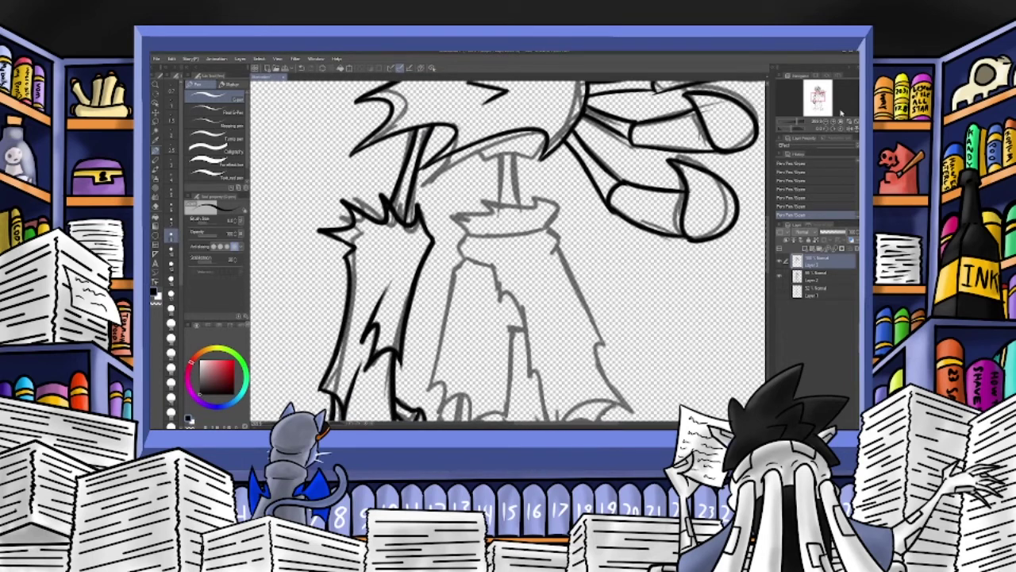
mouse_move(476, 144)
mouse_down()
mouse_move(486, 161)
mouse_move(539, 157)
mouse_move(545, 140)
mouse_up()
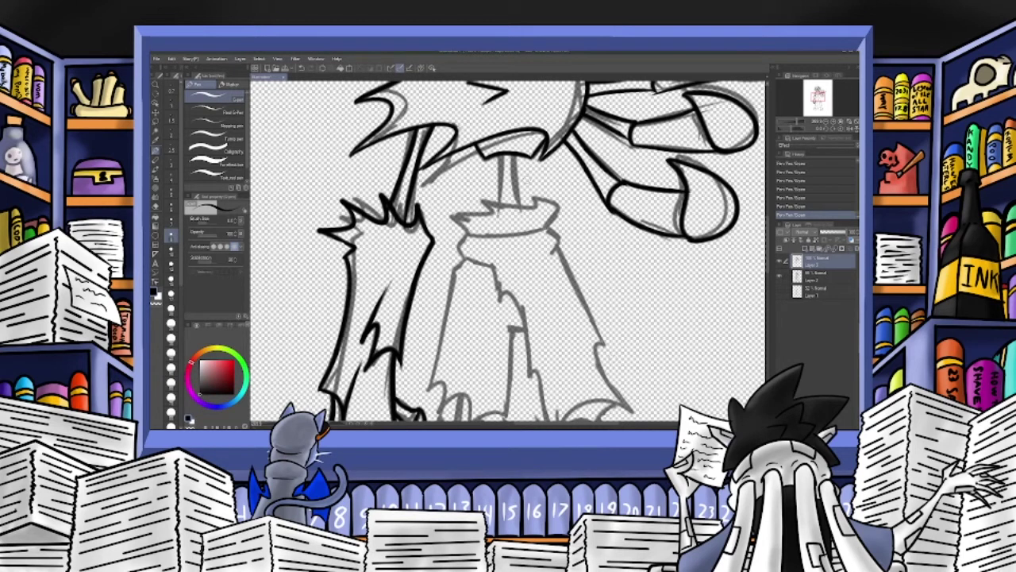
drag(502, 155, 501, 203)
drag(514, 154, 518, 204)
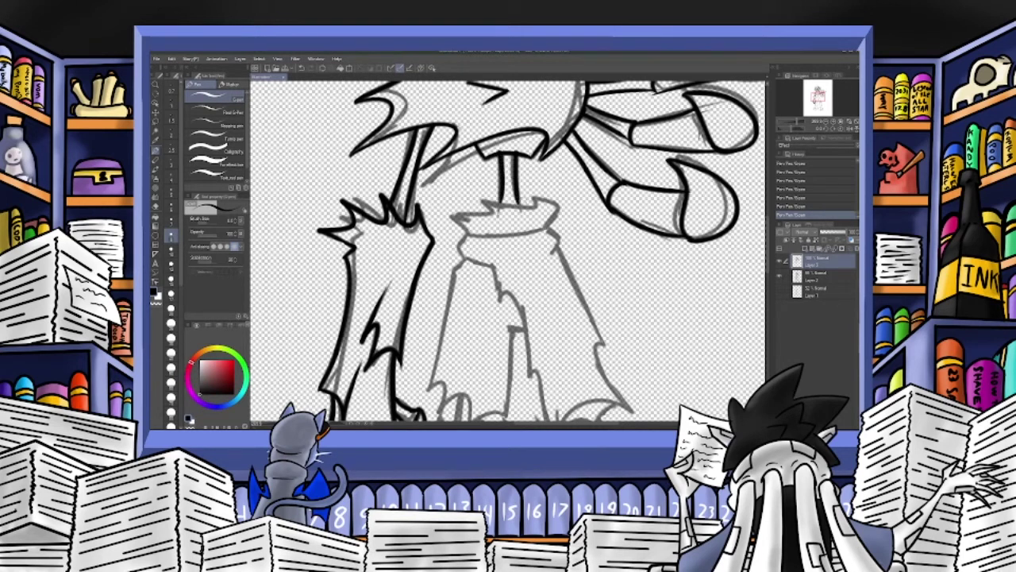
Ink the spiky waistband around the bottom of the thin waist, undoing the smooth attempts at its lower edge.
mouse_move(471, 236)
mouse_down()
mouse_move(445, 212)
mouse_move(478, 216)
mouse_move(476, 203)
mouse_up()
mouse_move(476, 203)
mouse_down()
mouse_move(524, 195)
mouse_move(511, 212)
mouse_move(526, 188)
mouse_move(565, 215)
mouse_move(548, 229)
mouse_up()
click(301, 69)
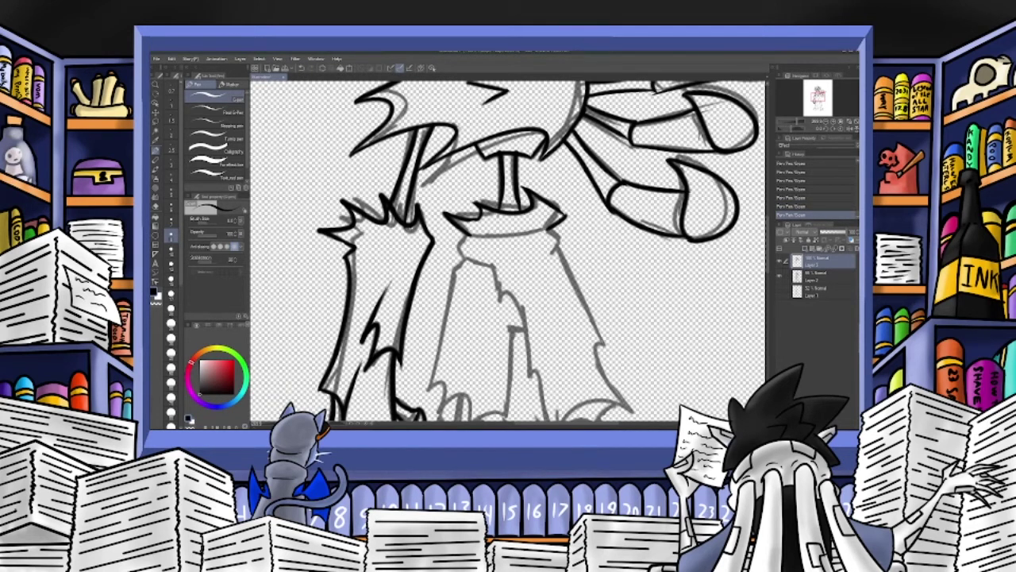
drag(470, 237, 557, 227)
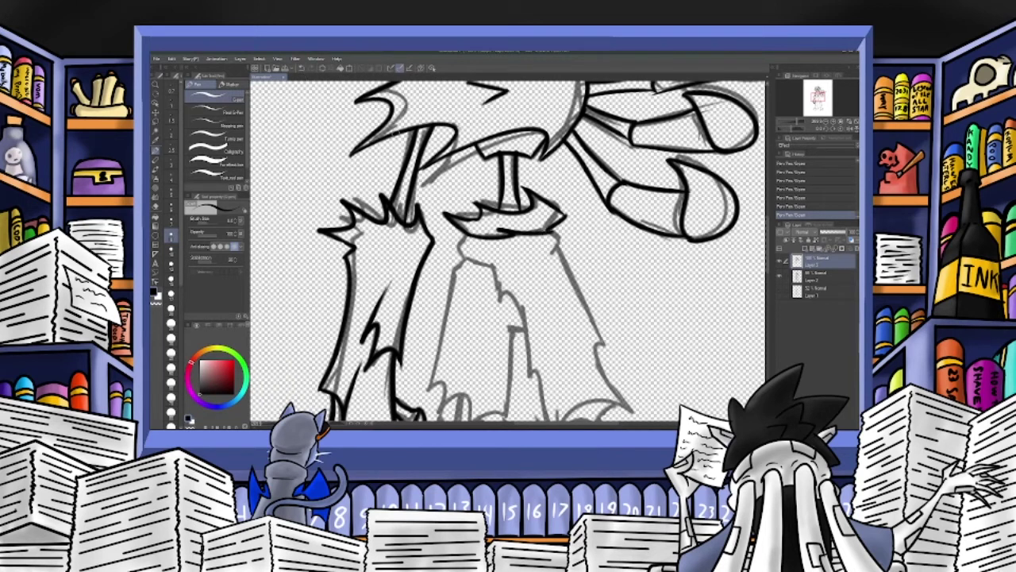
click(301, 69)
Ink the right upper leg's jagged inner edge, outer side, pointed hem and curved opening, redrawing the short line inside the opening.
mouse_move(486, 229)
mouse_down()
mouse_move(554, 226)
mouse_move(554, 253)
mouse_move(460, 246)
mouse_move(495, 276)
mouse_move(531, 386)
mouse_up()
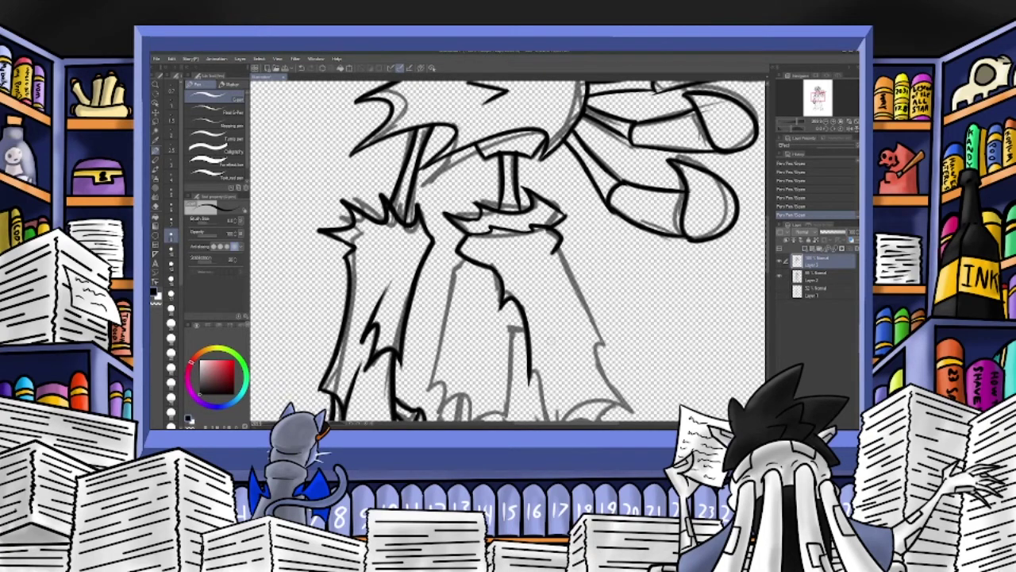
drag(819, 98, 818, 98)
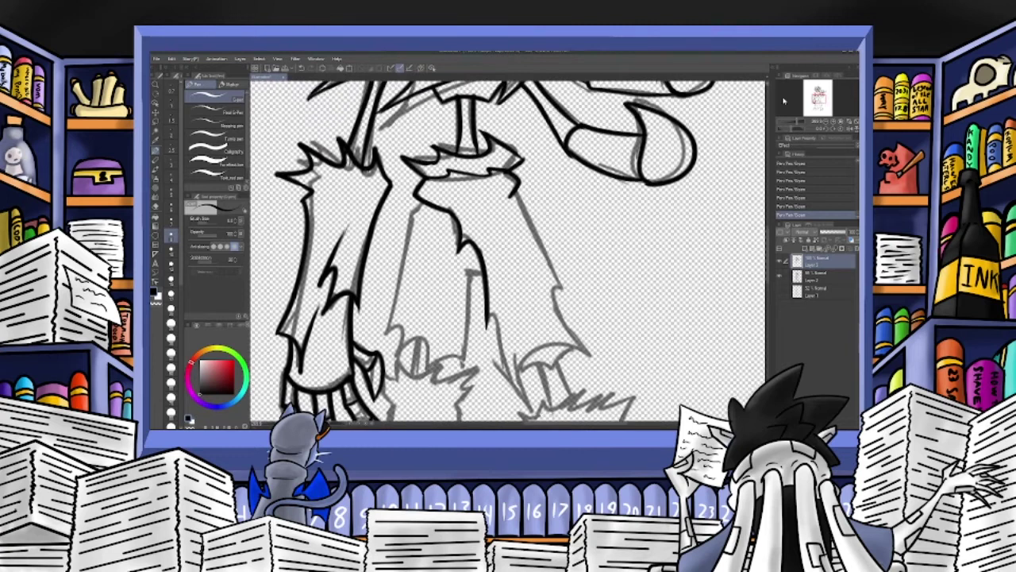
mouse_move(516, 193)
mouse_down()
mouse_move(564, 289)
mouse_move(547, 290)
mouse_move(586, 355)
mouse_move(518, 347)
mouse_move(518, 401)
mouse_up()
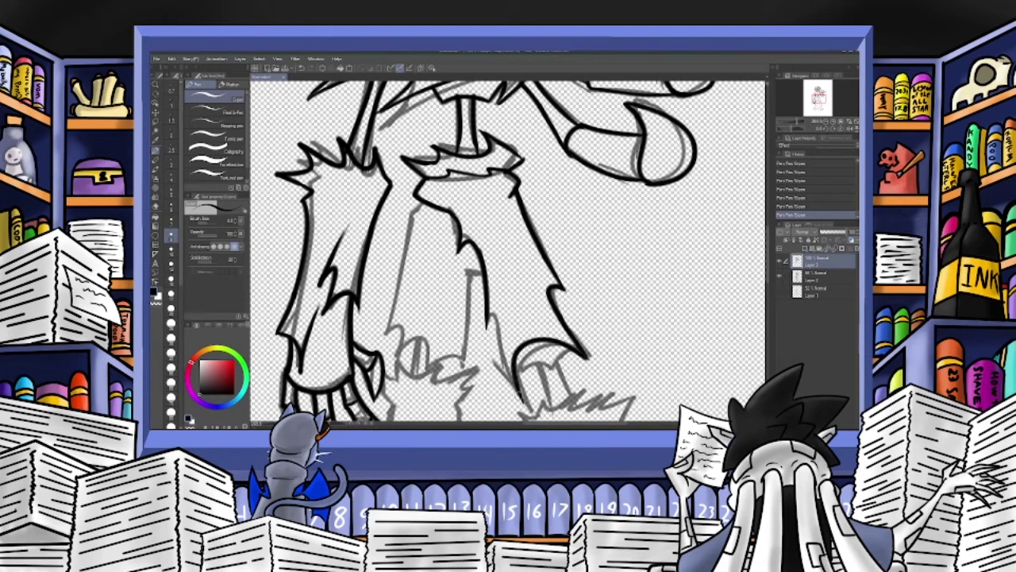
drag(488, 321, 524, 403)
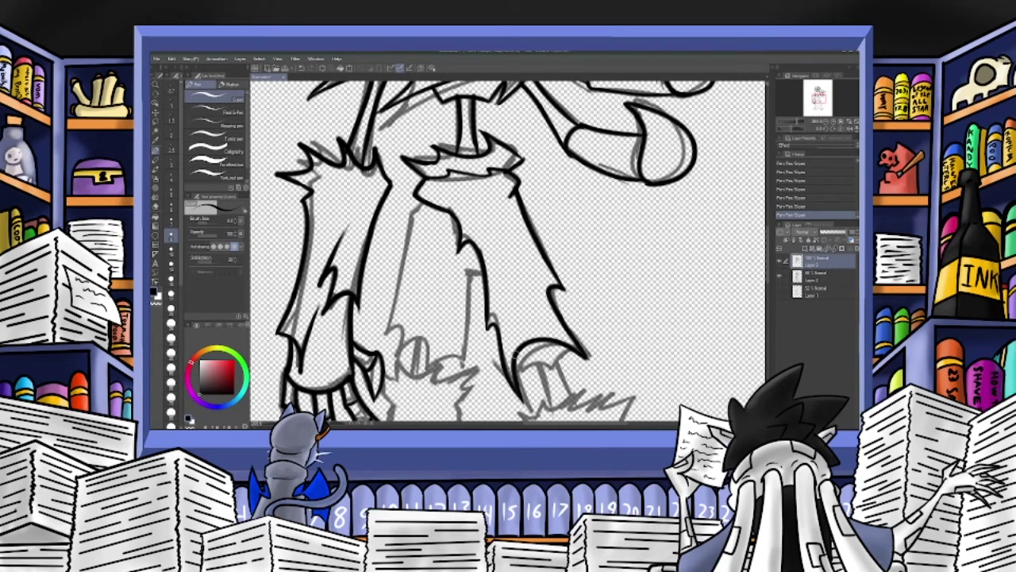
drag(520, 362, 554, 371)
key(ctrl+z)
drag(514, 362, 556, 371)
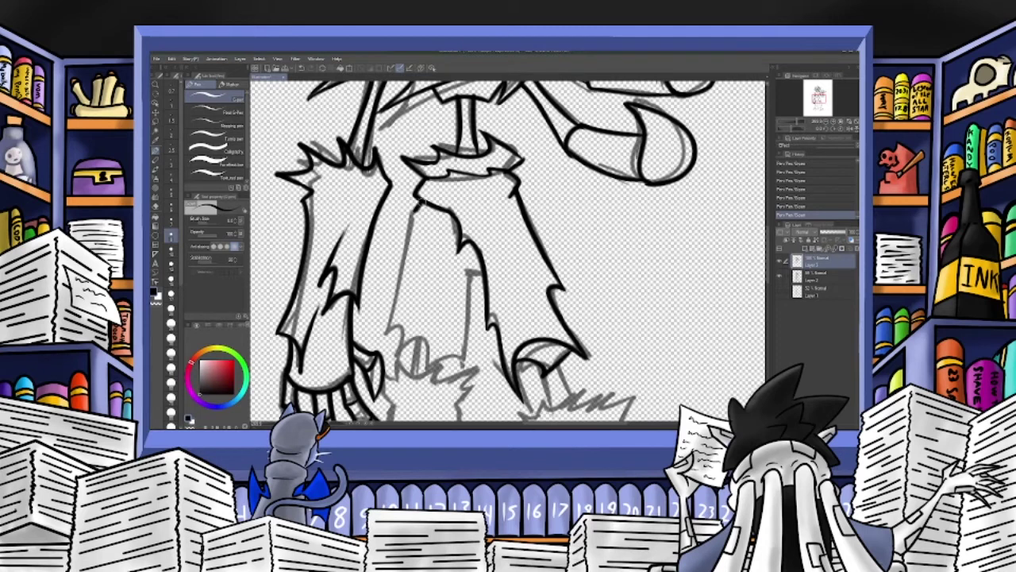
Ink the left upper leg's outer side, jagged fur marks, ragged hem and inner edge, undoing and redrawing the rough strokes.
drag(412, 212, 392, 307)
drag(411, 225, 388, 335)
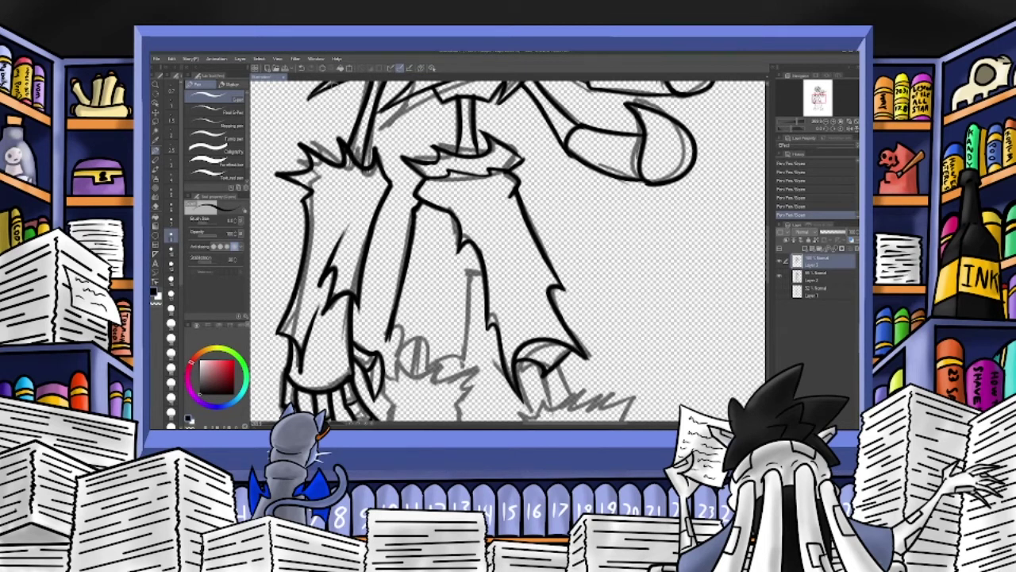
key(ctrl+z)
key(ctrl+z)
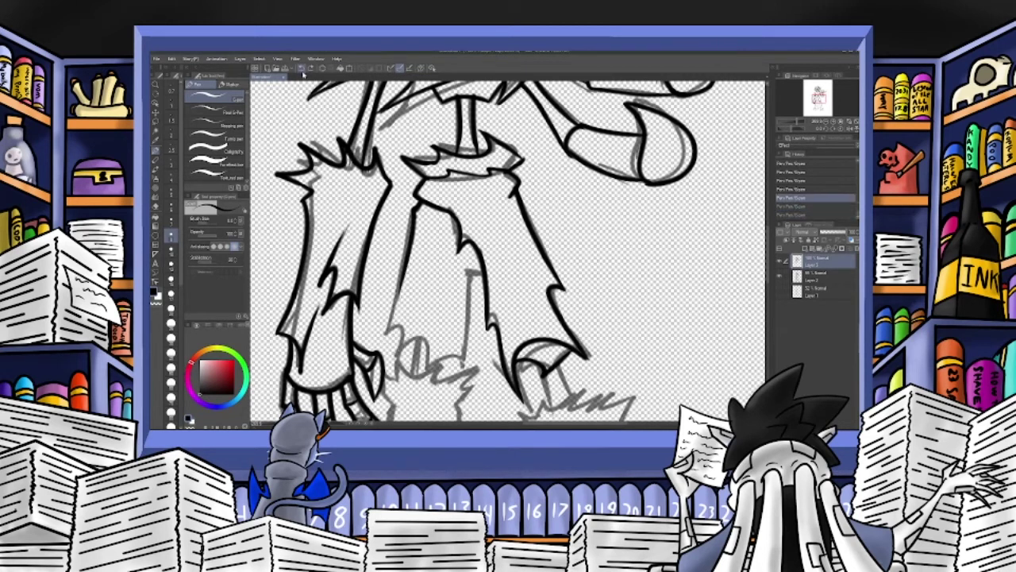
drag(407, 256, 410, 323)
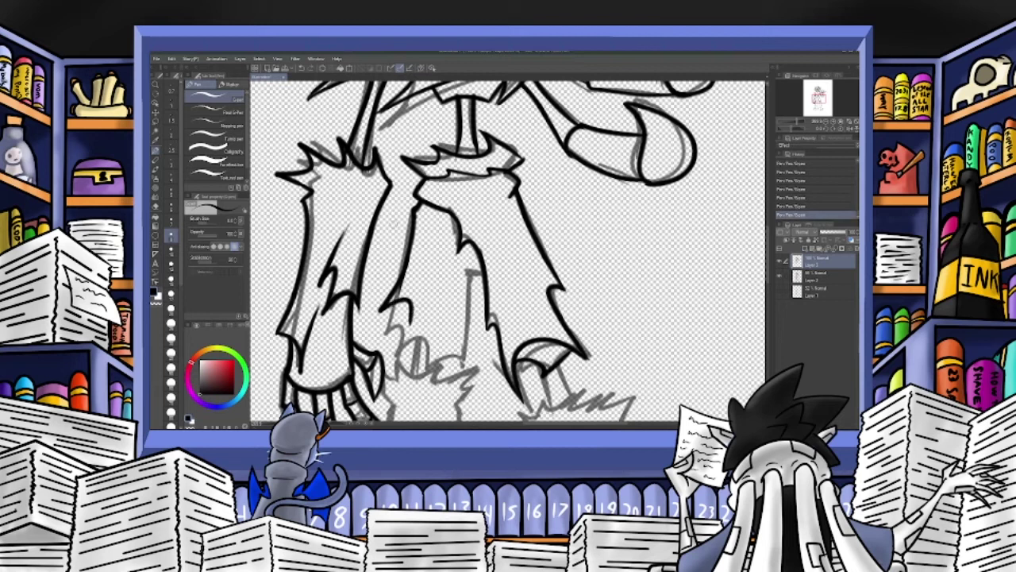
click(302, 69)
mouse_move(415, 211)
mouse_down()
mouse_move(387, 298)
mouse_move(413, 308)
mouse_move(433, 256)
mouse_up()
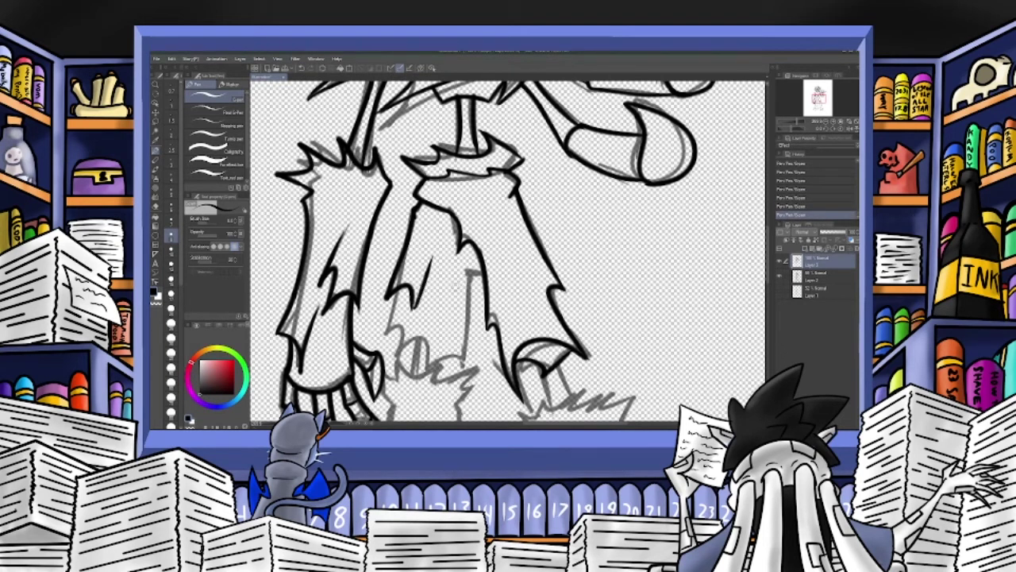
click(302, 69)
mouse_move(410, 310)
mouse_down()
mouse_move(433, 289)
mouse_move(435, 305)
mouse_move(387, 333)
mouse_move(401, 348)
mouse_move(428, 341)
mouse_move(429, 365)
mouse_move(462, 363)
mouse_move(464, 266)
mouse_move(490, 275)
mouse_up()
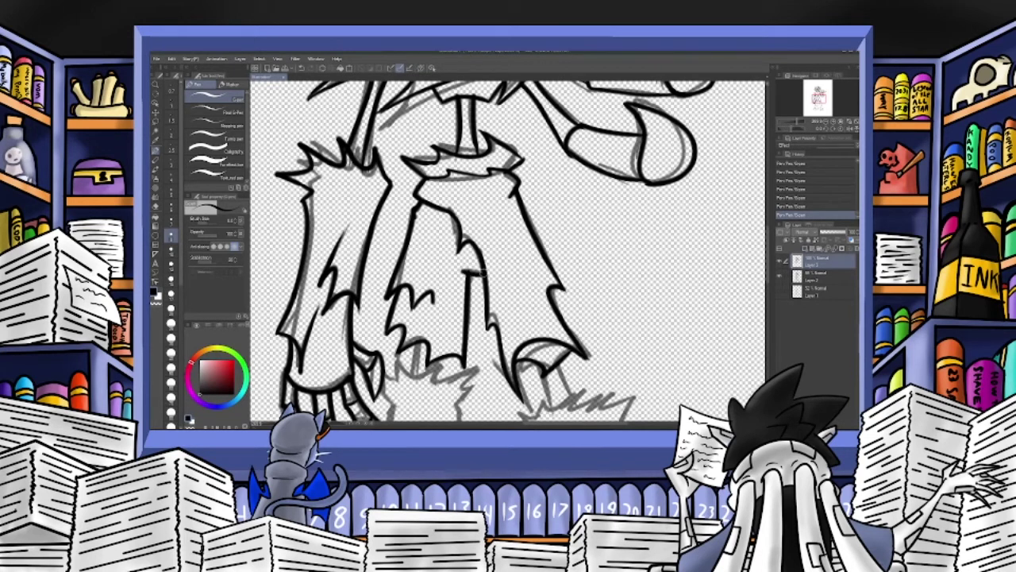
mouse_move(415, 341)
mouse_down()
mouse_move(416, 368)
mouse_move(433, 364)
mouse_up()
Ink the spiky fur trim around the top of the left lower leg.
scroll(508, 251, down, 5)
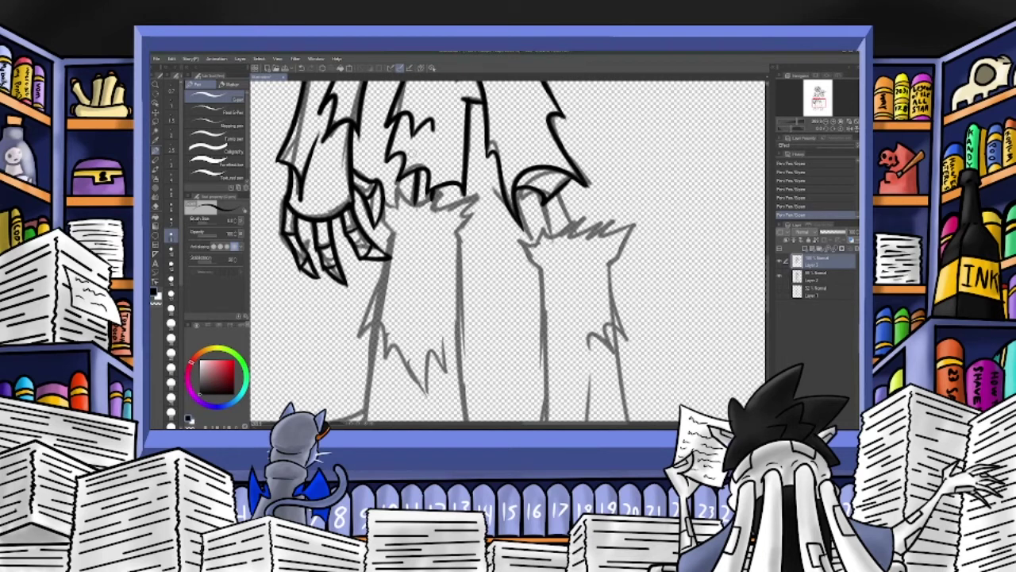
drag(385, 199, 397, 190)
mouse_move(401, 191)
mouse_down()
mouse_move(489, 194)
mouse_move(457, 232)
mouse_up()
drag(380, 214, 397, 239)
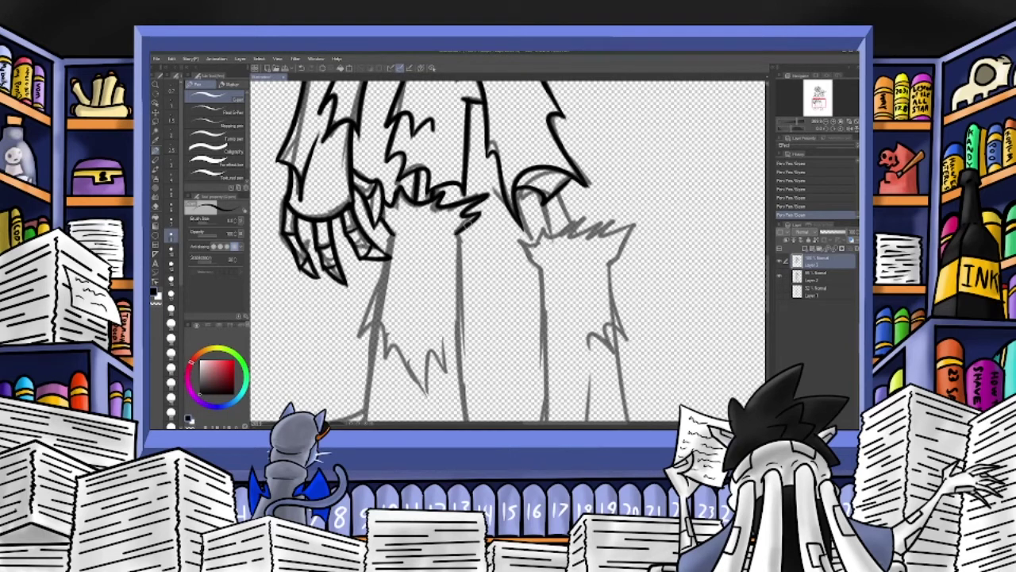
drag(458, 231, 461, 241)
Ink the left lower leg's sides, zigzag inner fur marks and curved bottom edge.
mouse_move(393, 232)
mouse_down()
mouse_move(357, 336)
mouse_move(435, 401)
mouse_move(494, 147)
mouse_move(434, 248)
mouse_up()
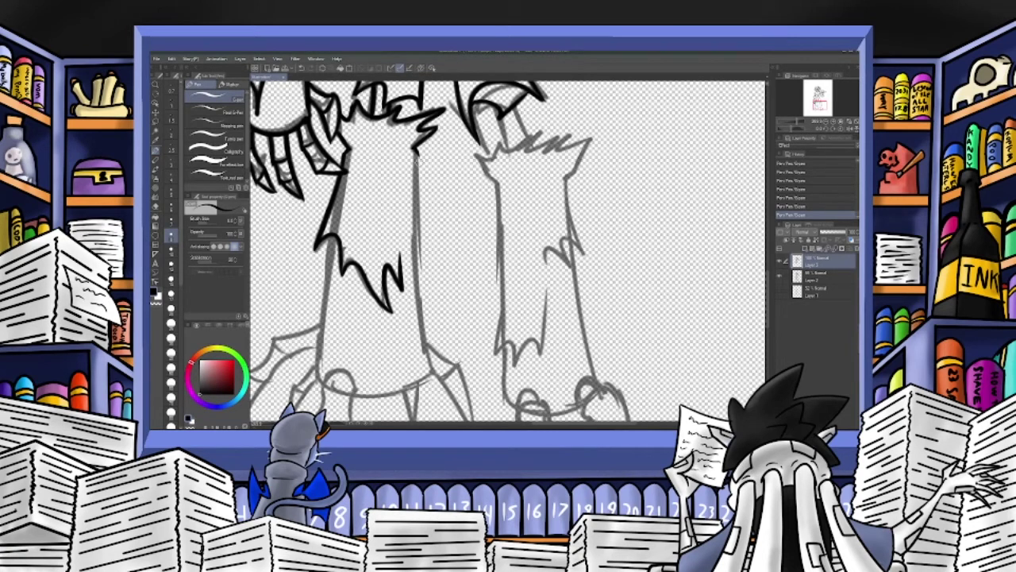
mouse_move(332, 231)
mouse_down()
mouse_move(322, 378)
mouse_move(392, 396)
mouse_move(424, 381)
mouse_up()
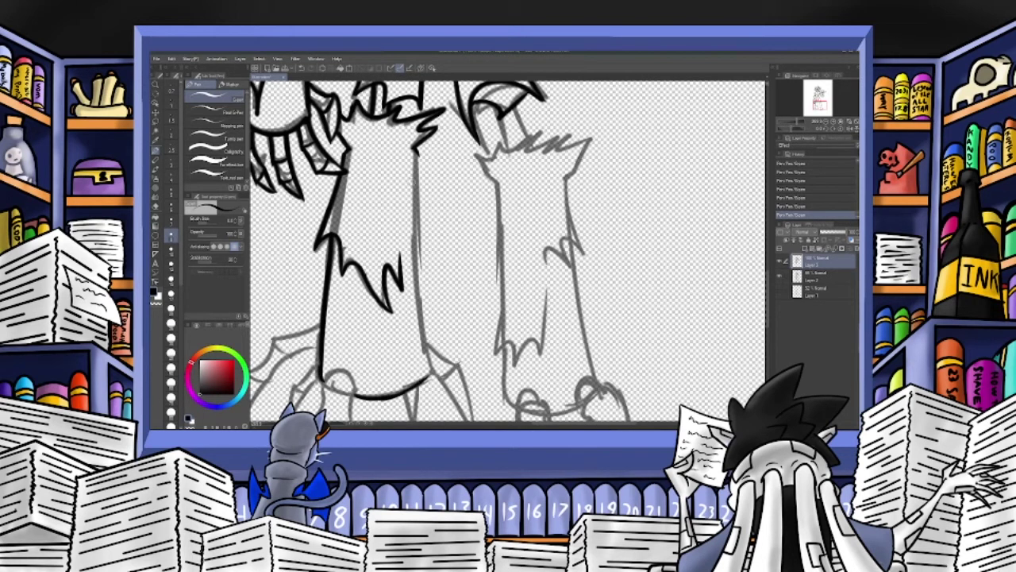
mouse_move(418, 153)
mouse_down()
mouse_move(416, 238)
mouse_move(435, 377)
mouse_move(423, 387)
mouse_move(432, 370)
mouse_up()
click(301, 69)
Ink the left foot's outermost segmented claw with its joint lines, undoing and redrawing its inner edge.
drag(820, 104, 817, 109)
mouse_move(421, 181)
mouse_down()
mouse_move(370, 200)
mouse_move(344, 240)
mouse_move(362, 309)
mouse_up()
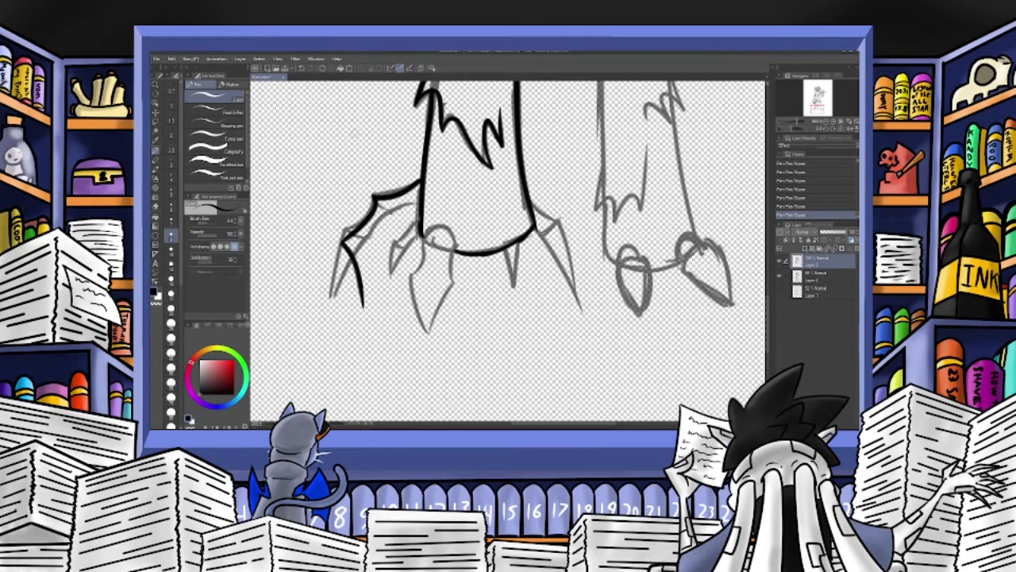
drag(364, 306, 417, 203)
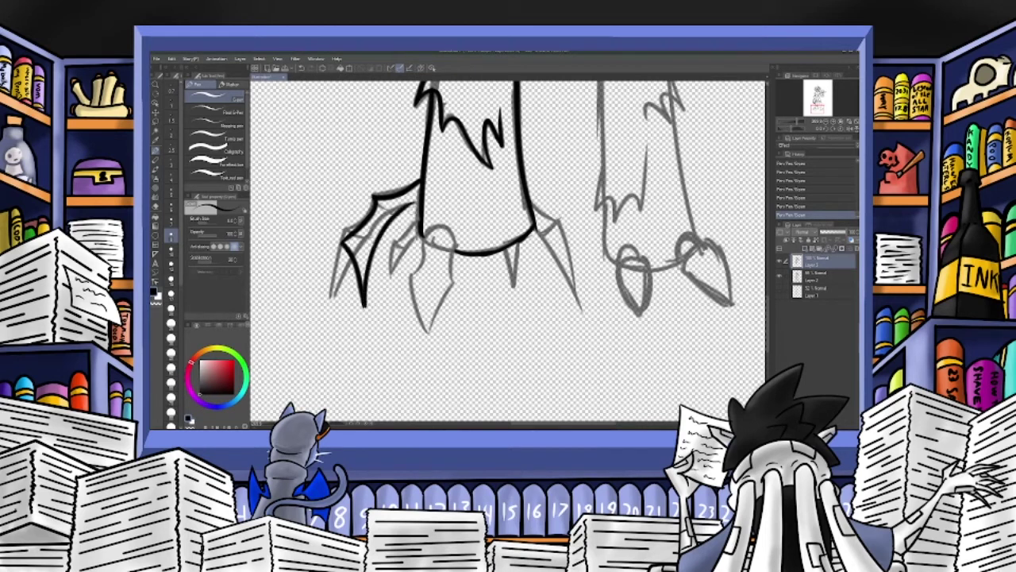
click(302, 69)
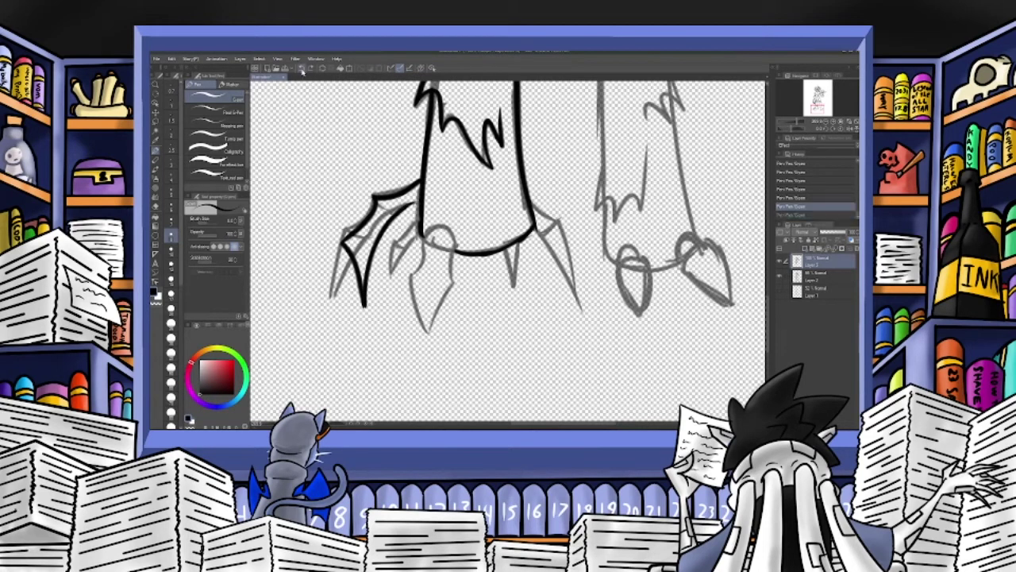
click(301, 69)
mouse_move(420, 201)
mouse_down()
mouse_move(390, 215)
mouse_move(362, 307)
mouse_up()
key(ctrl+z)
key(ctrl+z)
drag(370, 256, 367, 305)
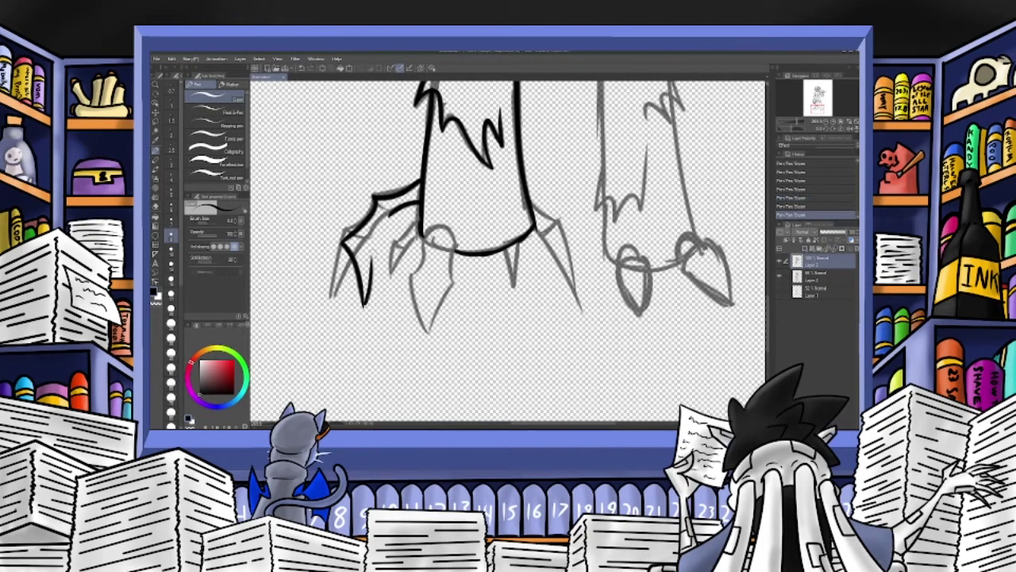
drag(397, 212, 372, 260)
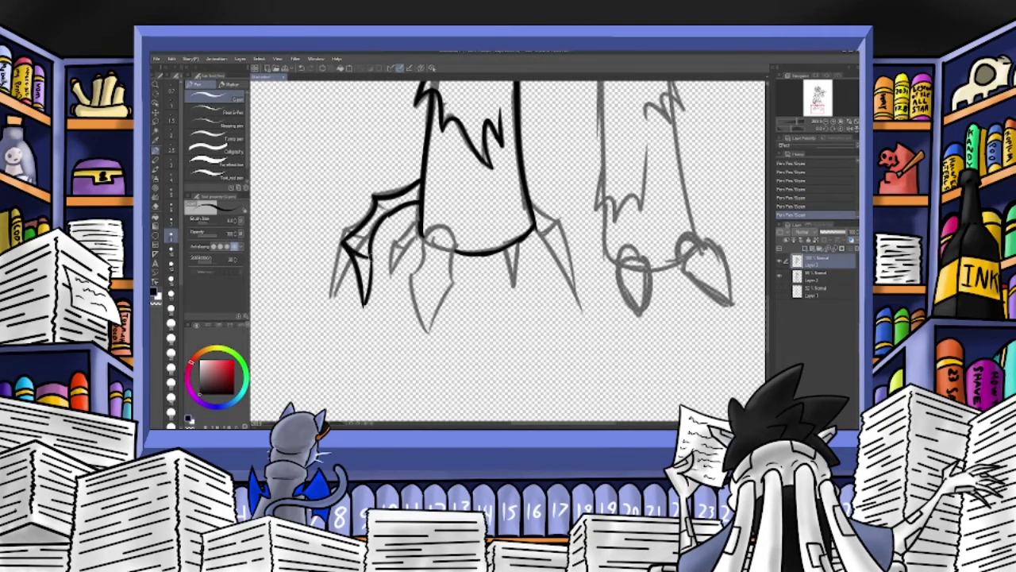
drag(389, 213, 376, 196)
Ink the left foot's small side claw and rounded front toe with its pointed claw, undoing and redrawing the front claw's outline.
drag(419, 220, 393, 240)
mouse_move(394, 274)
mouse_down()
mouse_move(422, 236)
mouse_move(411, 246)
mouse_move(458, 244)
mouse_move(400, 277)
mouse_move(429, 335)
mouse_move(456, 276)
mouse_move(460, 253)
mouse_move(451, 248)
mouse_up()
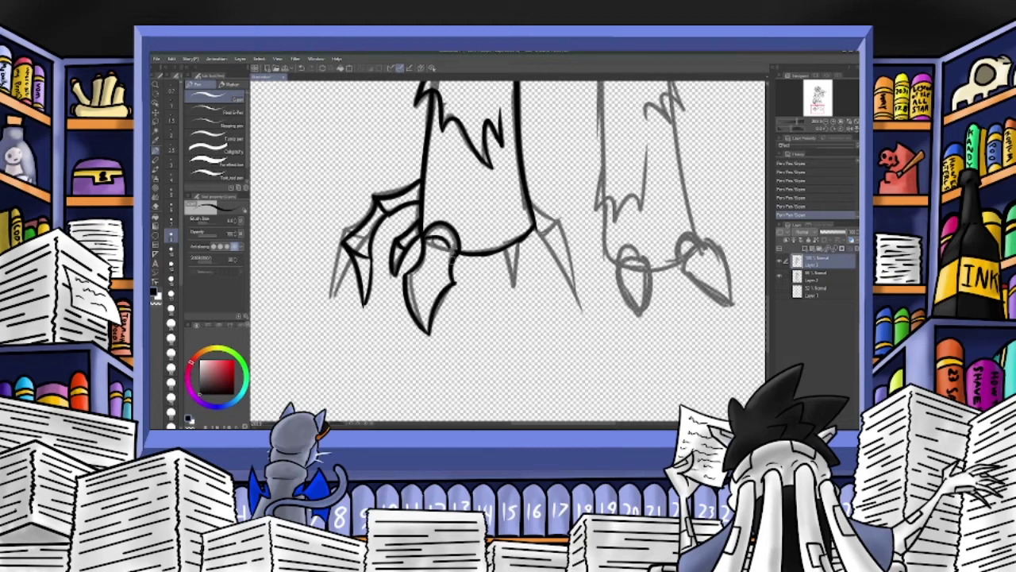
click(301, 69)
mouse_move(406, 275)
mouse_down()
mouse_move(451, 280)
mouse_move(451, 266)
mouse_up()
key(ctrl+z)
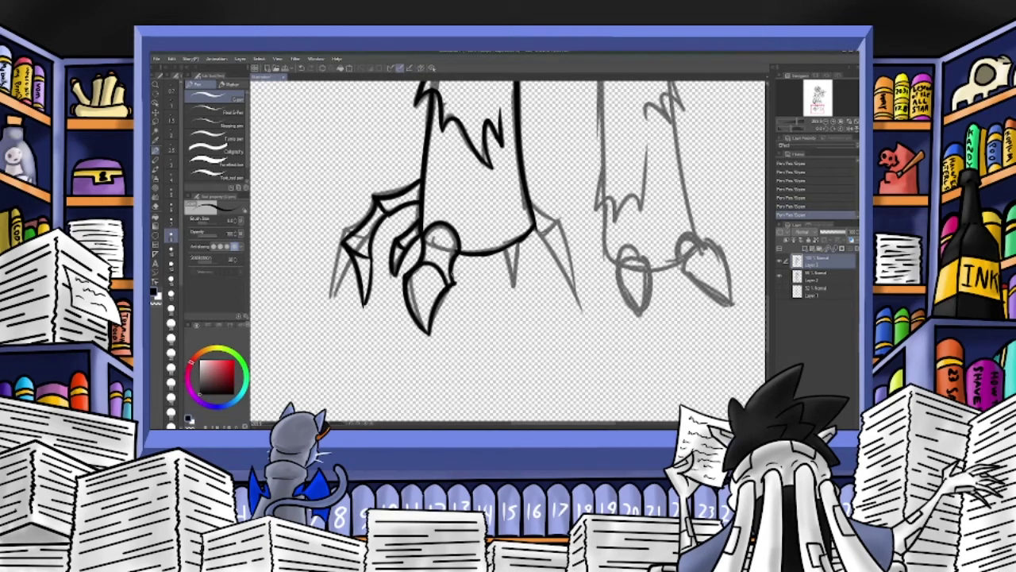
click(302, 69)
mouse_move(405, 276)
mouse_down()
mouse_move(435, 265)
mouse_move(453, 281)
mouse_up()
Ink the left foot's short middle claw and the long claw on its right side with its joint lines.
drag(509, 246, 518, 287)
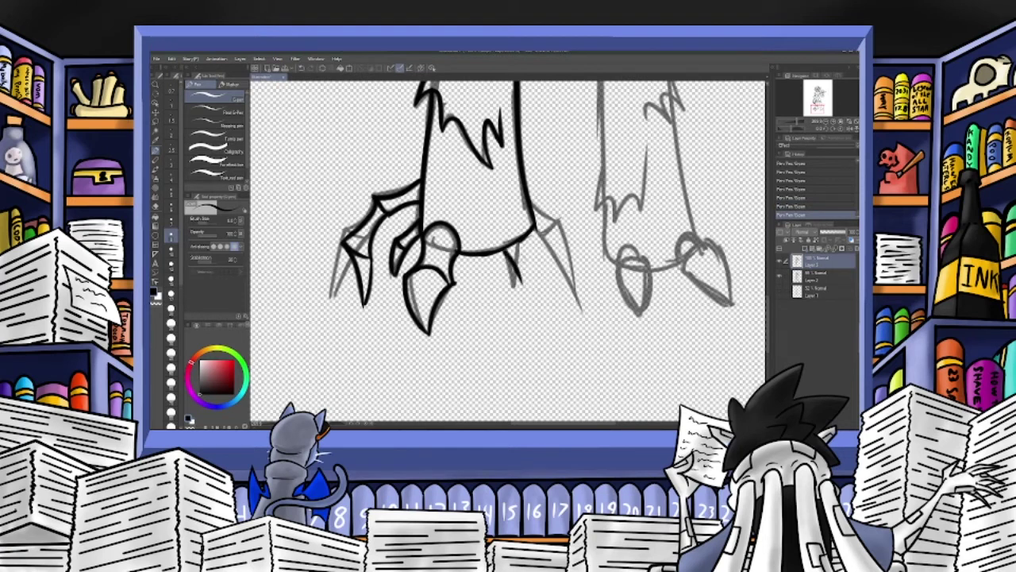
mouse_move(530, 208)
mouse_down()
mouse_move(562, 218)
mouse_move(582, 303)
mouse_up()
drag(538, 233, 580, 308)
drag(546, 236, 567, 222)
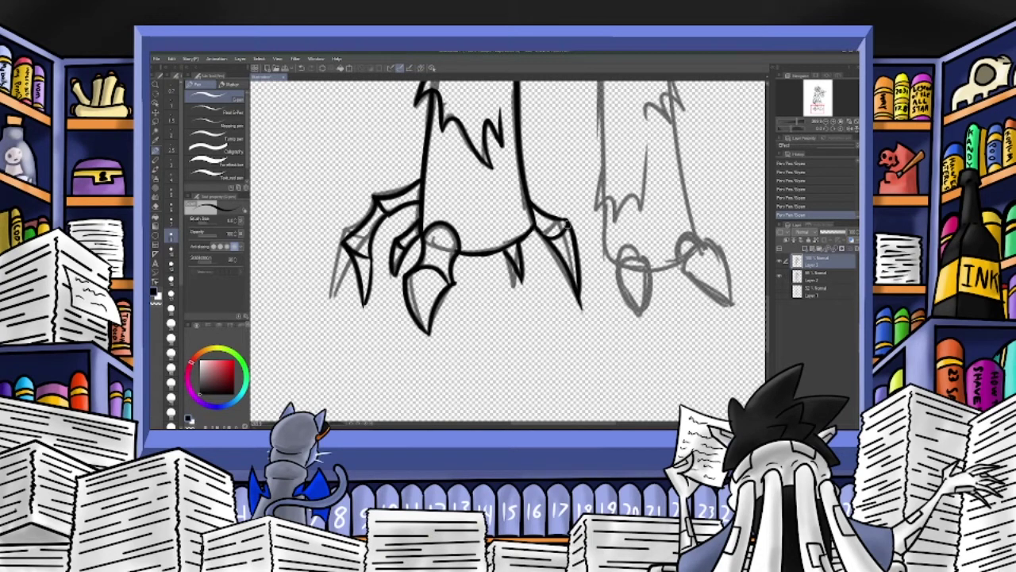
Ink the right lower leg's ankle lines, spiky top trim, sides and jagged fur marks, undoing a rough stroke.
drag(818, 108, 823, 104)
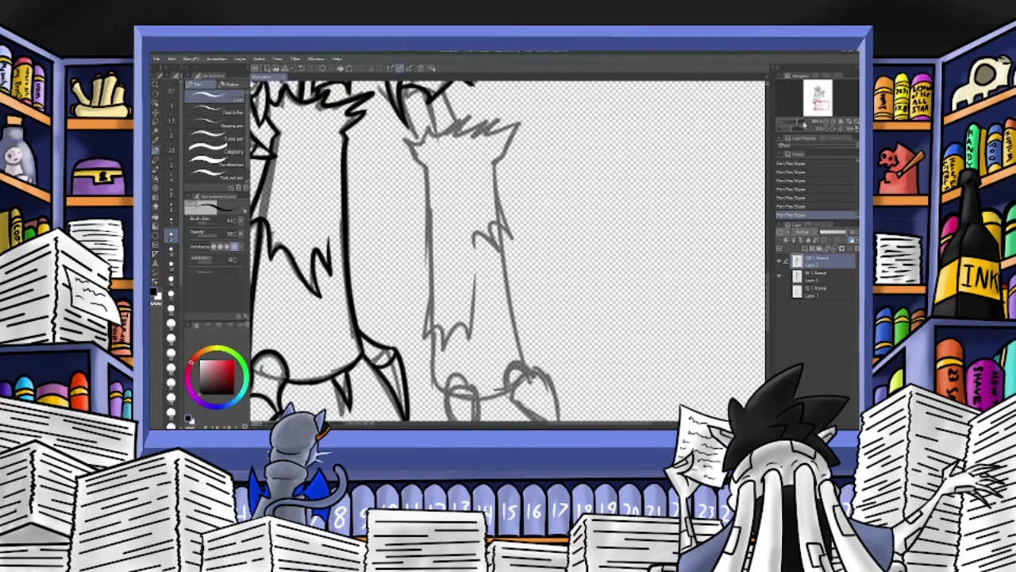
click(825, 122)
click(825, 123)
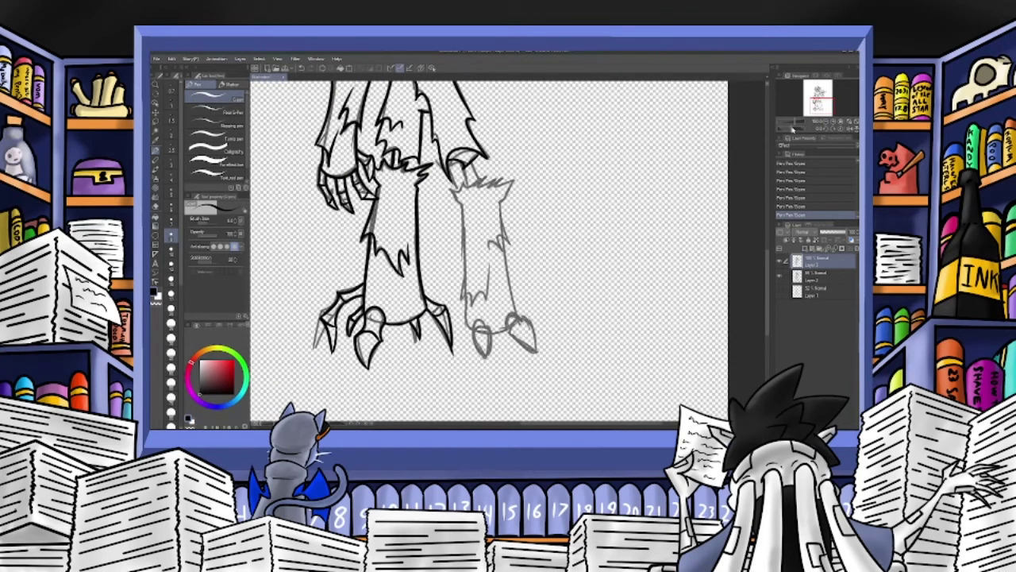
mouse_move(459, 162)
mouse_down()
mouse_move(468, 188)
mouse_move(480, 183)
mouse_up()
click(301, 69)
mouse_move(462, 204)
mouse_down()
mouse_move(458, 184)
mouse_move(510, 181)
mouse_move(496, 204)
mouse_move(486, 175)
mouse_move(460, 214)
mouse_move(461, 303)
mouse_move(476, 285)
mouse_move(481, 296)
mouse_move(485, 270)
mouse_up()
mouse_move(509, 200)
mouse_down()
mouse_move(498, 258)
mouse_move(465, 289)
mouse_move(471, 330)
mouse_up()
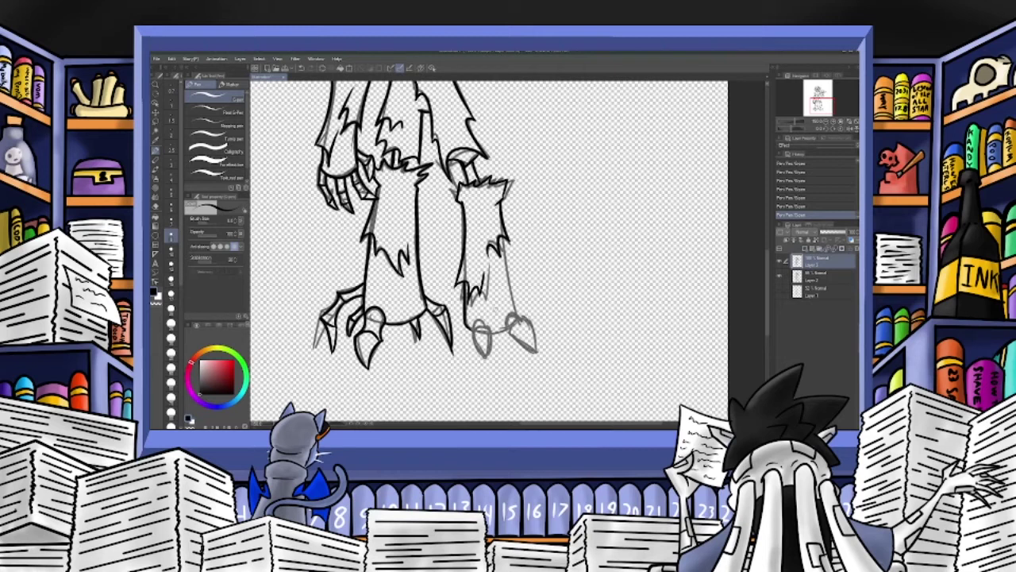
drag(501, 236, 523, 320)
Ink the right foot's two rounded toes with pointed claws and the curved edge between them, undoing and redrawing rough strokes.
mouse_move(475, 342)
mouse_down()
mouse_move(474, 333)
mouse_move(491, 350)
mouse_move(483, 355)
mouse_move(481, 319)
mouse_move(511, 315)
mouse_up()
mouse_move(508, 318)
mouse_down()
mouse_move(524, 310)
mouse_move(517, 318)
mouse_move(535, 352)
mouse_move(510, 342)
mouse_move(534, 358)
mouse_up()
click(301, 69)
drag(504, 312, 512, 332)
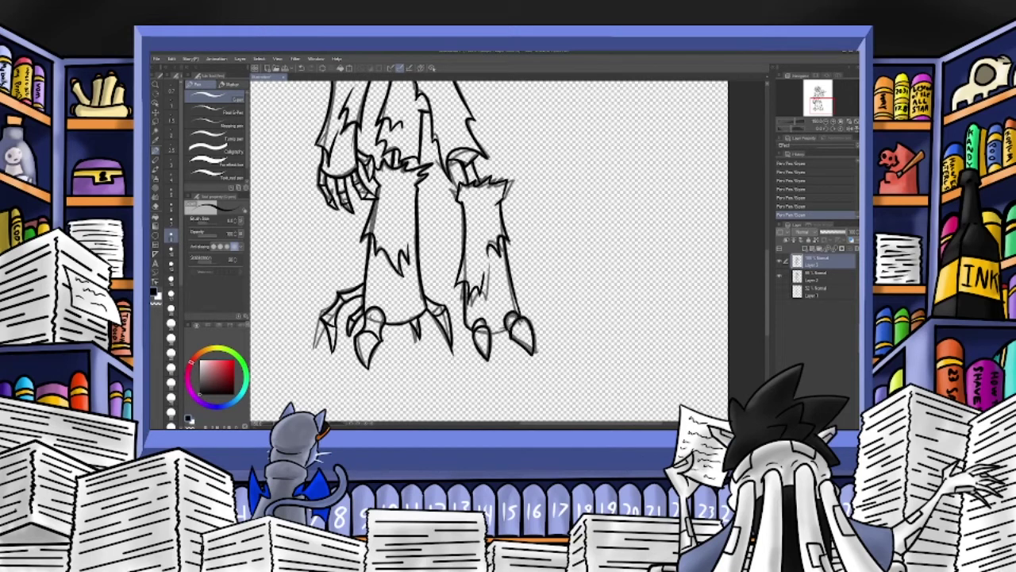
click(301, 69)
mouse_move(512, 316)
mouse_down()
mouse_move(512, 334)
mouse_move(499, 332)
mouse_move(507, 327)
mouse_up()
Touch up the spiky top of the right lower leg and erase the stray ink at its left corner.
mouse_move(822, 104)
mouse_down()
mouse_move(821, 93)
mouse_move(819, 102)
mouse_up()
drag(508, 270, 517, 239)
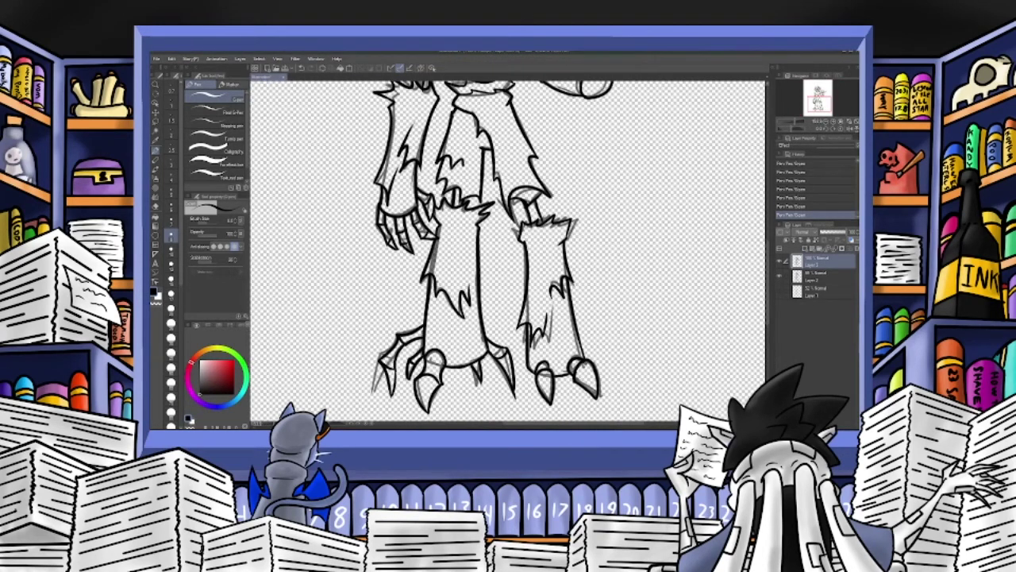
click(156, 206)
mouse_move(518, 229)
mouse_down()
mouse_move(518, 239)
mouse_move(512, 227)
mouse_up()
click(156, 151)
Ink the curved band and pointed tip behind the horn on the right side of the head, redrawing the first attempt.
click(797, 120)
drag(808, 105, 818, 89)
click(800, 122)
mouse_move(546, 148)
mouse_down()
mouse_move(590, 135)
mouse_move(577, 173)
mouse_up()
key(ctrl+z)
click(311, 68)
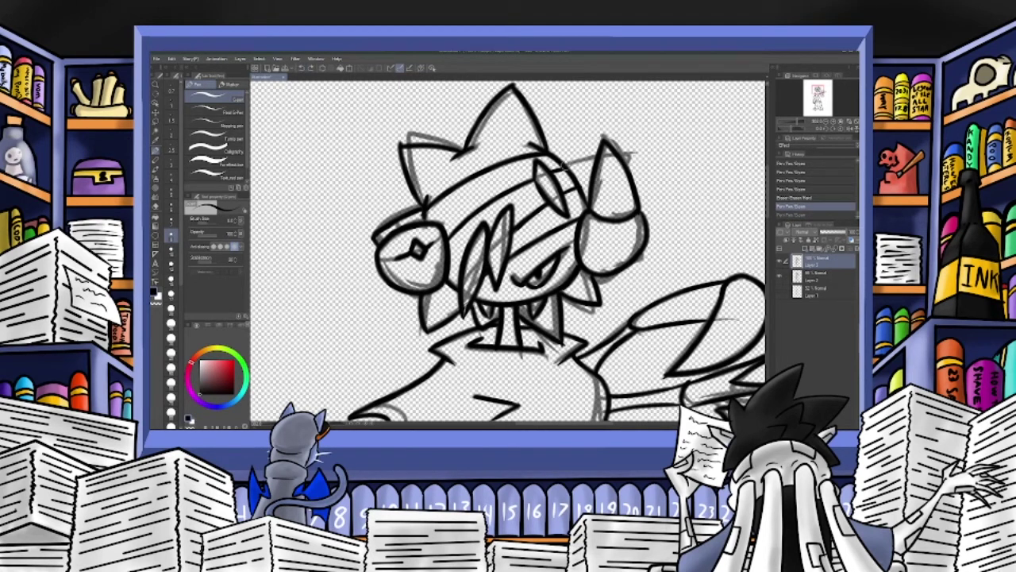
mouse_move(564, 169)
mouse_down()
mouse_move(637, 154)
mouse_move(631, 177)
mouse_up()
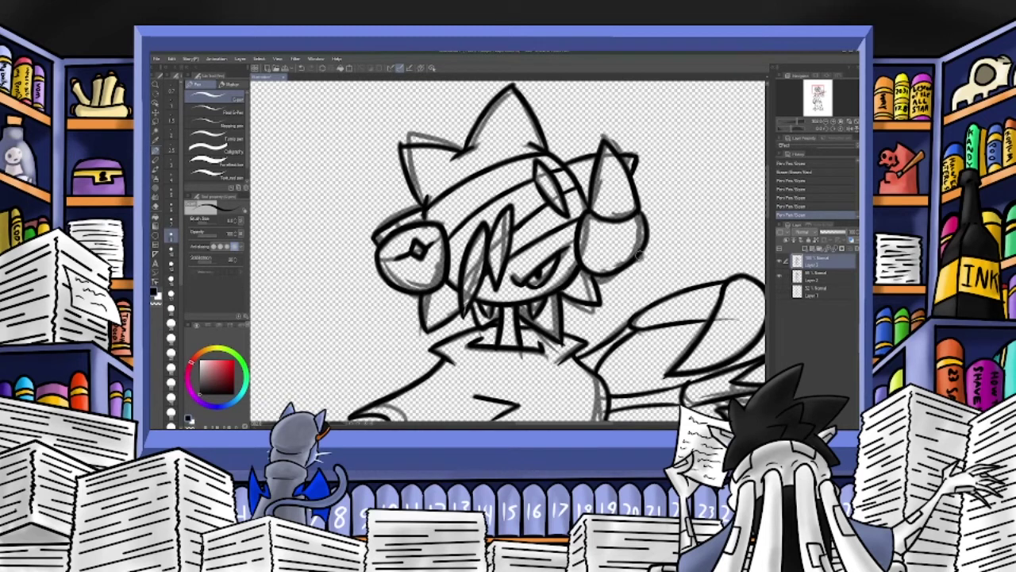
Ink the remaining small spikes around the head, below the right horn, beside the tall central peak and at the left edge.
mouse_move(626, 268)
mouse_down()
mouse_move(649, 259)
mouse_move(641, 249)
mouse_move(648, 263)
mouse_up()
drag(447, 145, 466, 138)
mouse_move(415, 193)
mouse_down()
mouse_move(393, 202)
mouse_move(410, 214)
mouse_up()
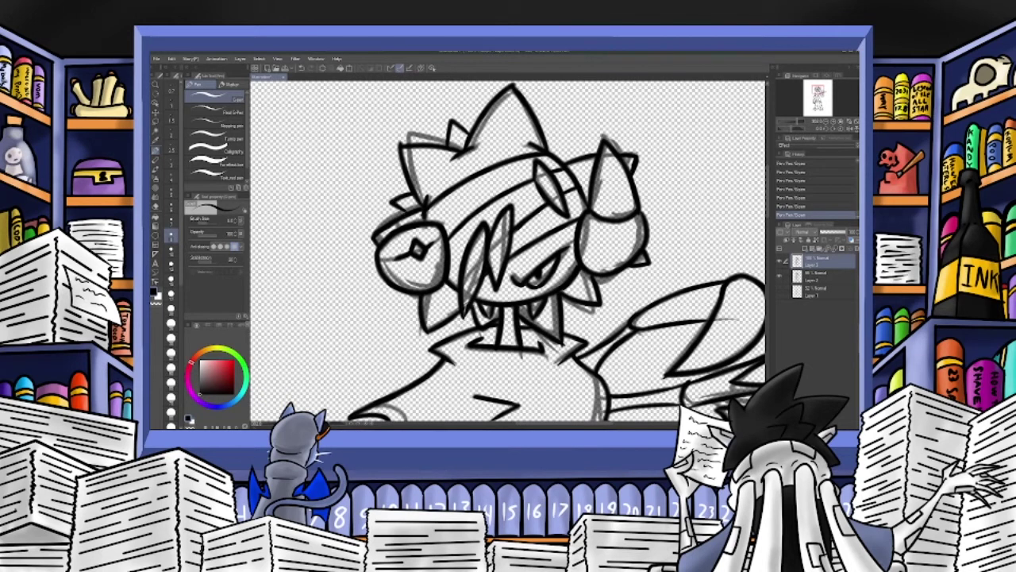
mouse_move(545, 141)
mouse_down()
mouse_move(566, 148)
mouse_move(555, 157)
mouse_up()
mouse_move(594, 283)
mouse_down()
mouse_move(613, 284)
mouse_move(610, 275)
mouse_up()
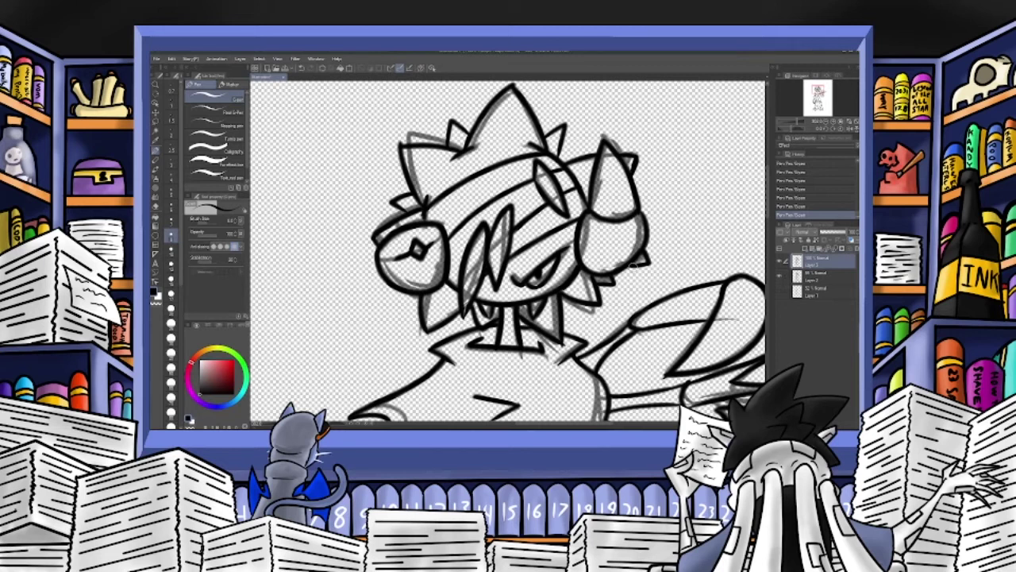
Delete the two sketch layers beneath the line art, keeping only the inked layer.
click(816, 275)
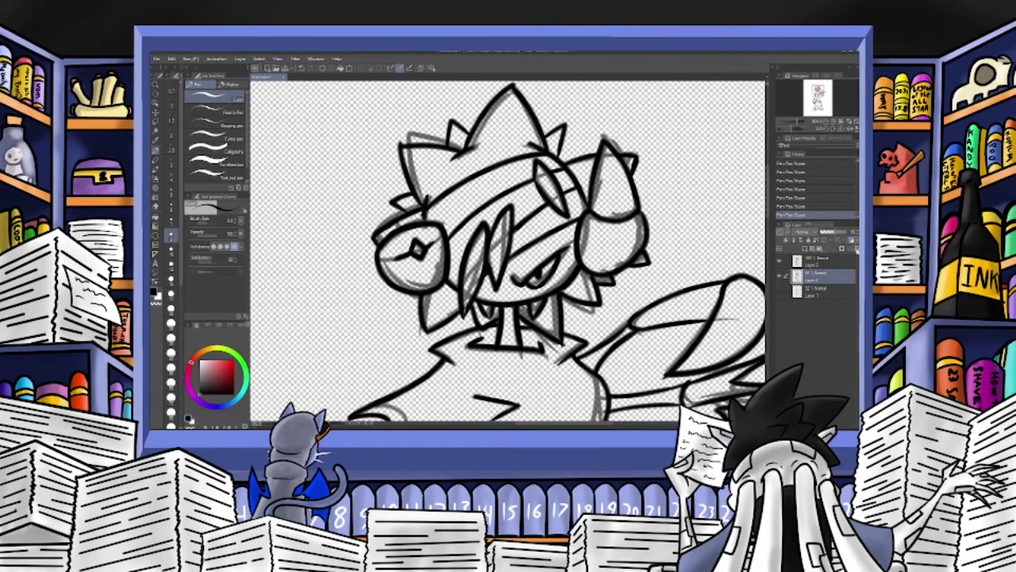
click(856, 248)
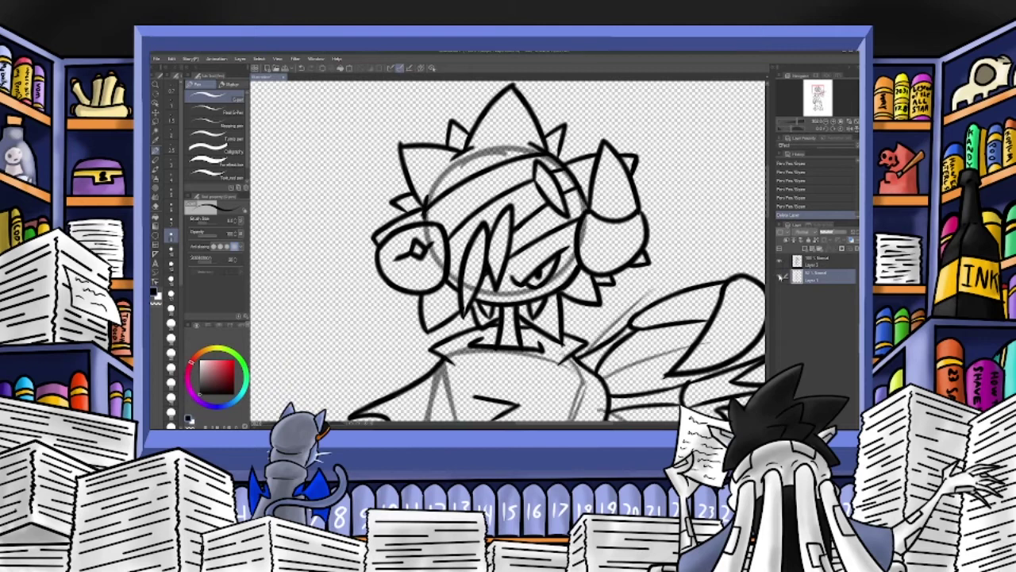
click(854, 248)
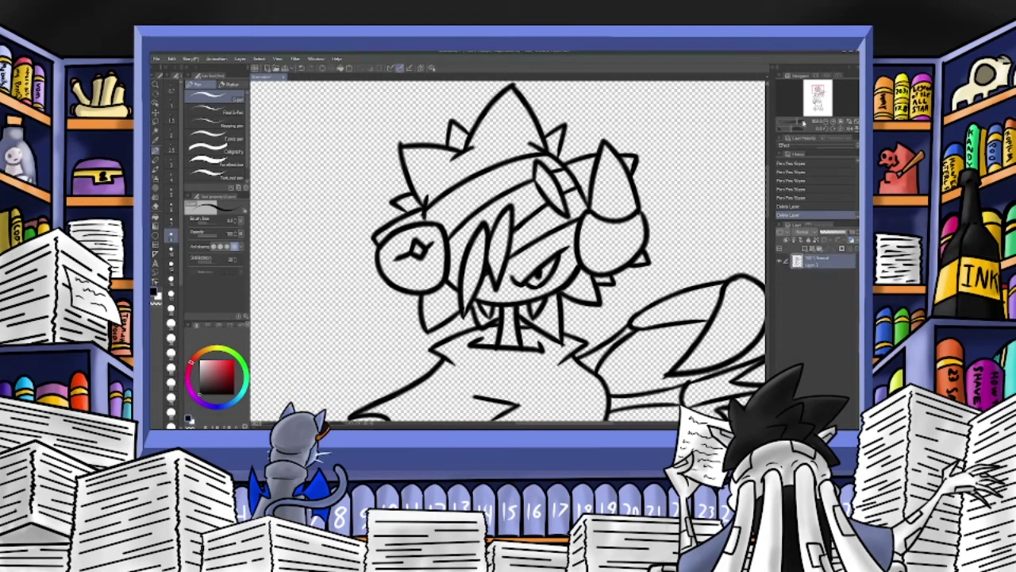
Add a new layer beneath the line art and choose orange as the drawing colour.
click(796, 124)
drag(795, 123, 791, 123)
drag(817, 89, 817, 96)
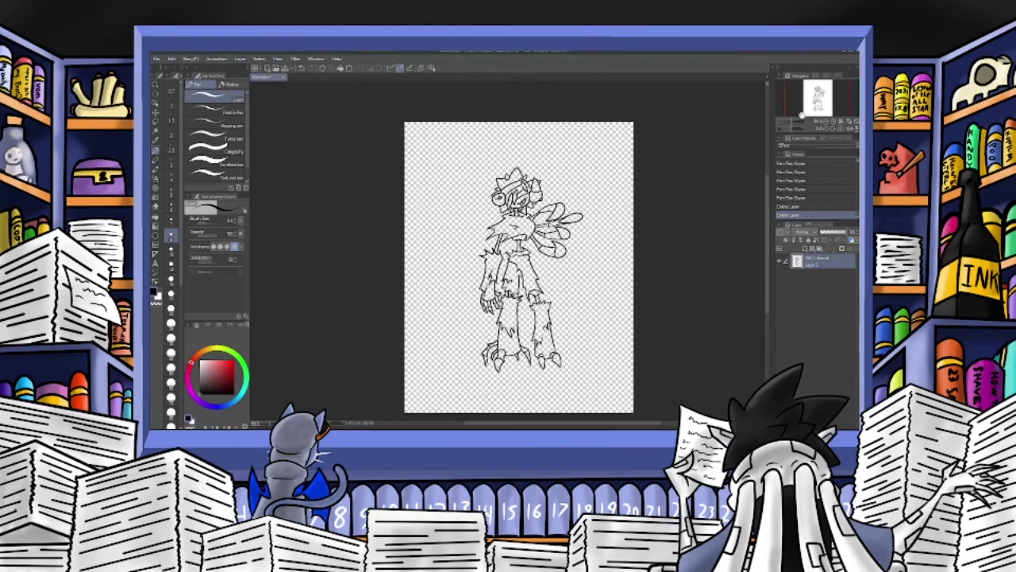
click(796, 121)
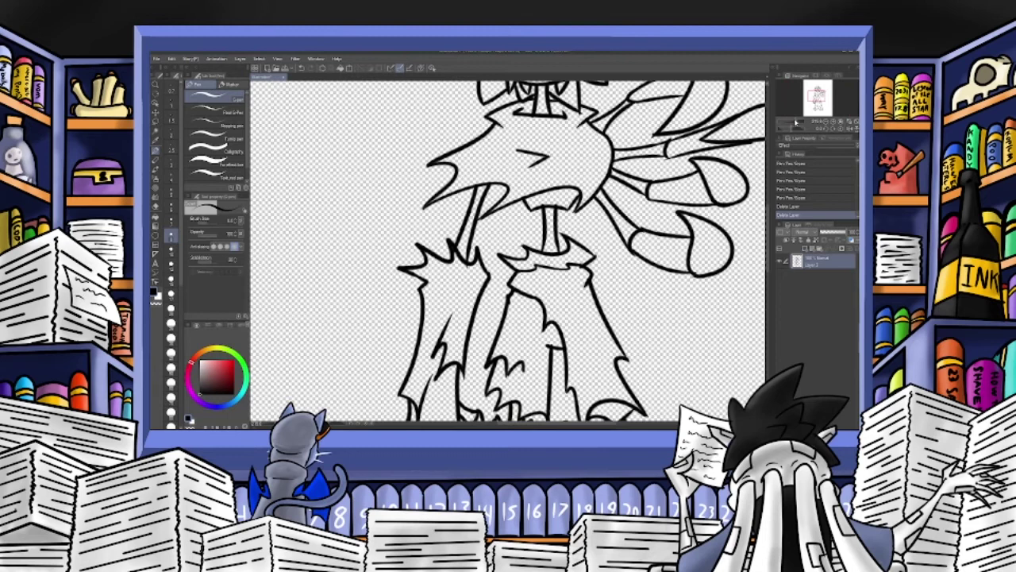
drag(816, 98, 817, 91)
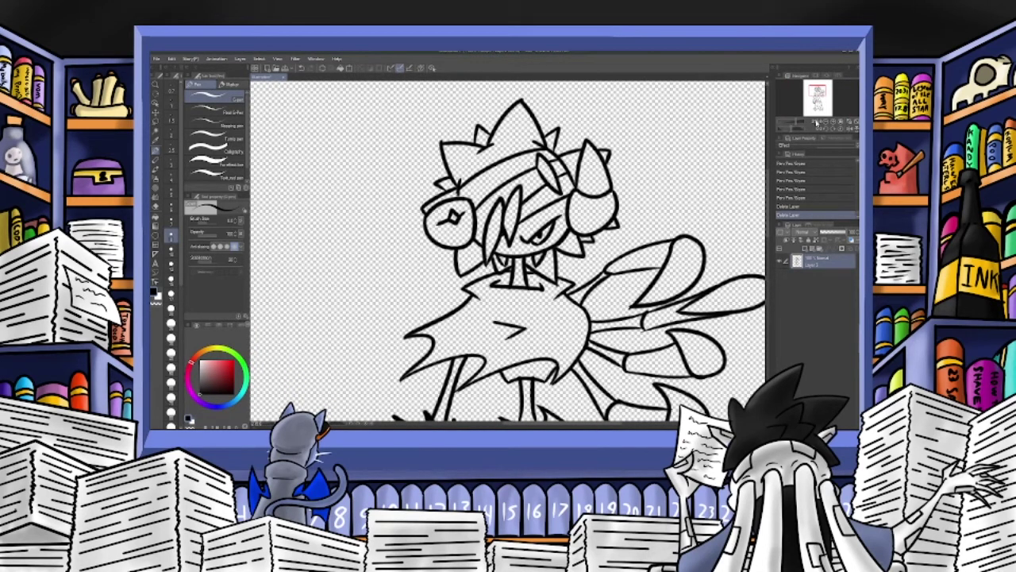
click(814, 240)
drag(814, 268, 813, 283)
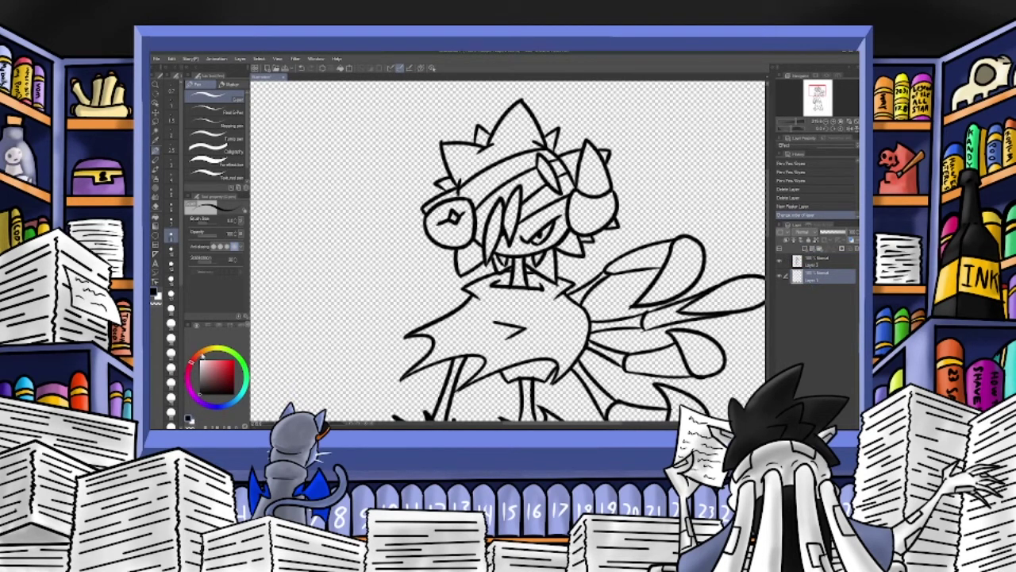
click(203, 353)
click(225, 361)
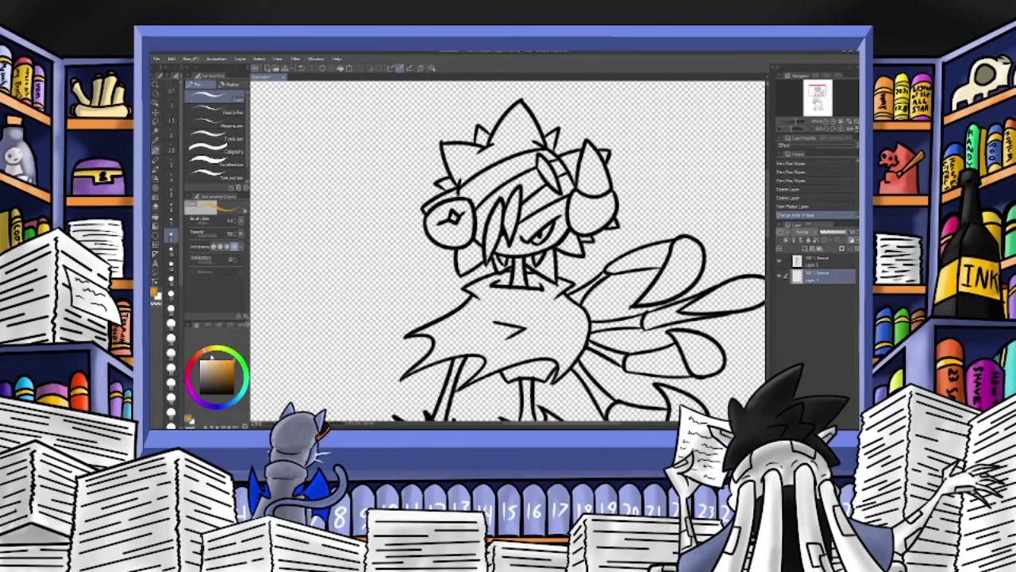
Auto-select the enclosed face, neck, arm, waist and knee areas on the line art layer and expand the selection.
click(156, 136)
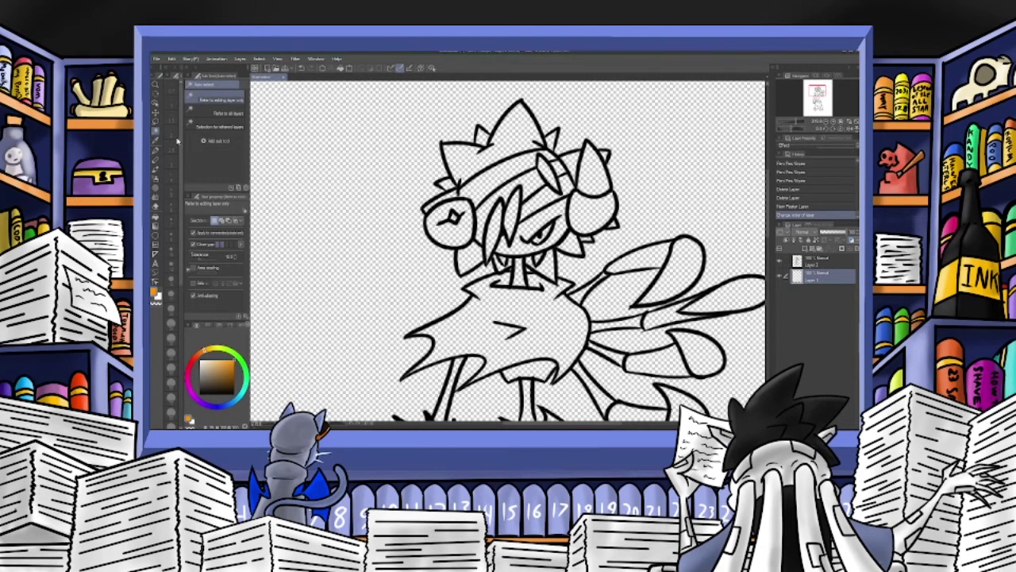
click(794, 122)
click(815, 97)
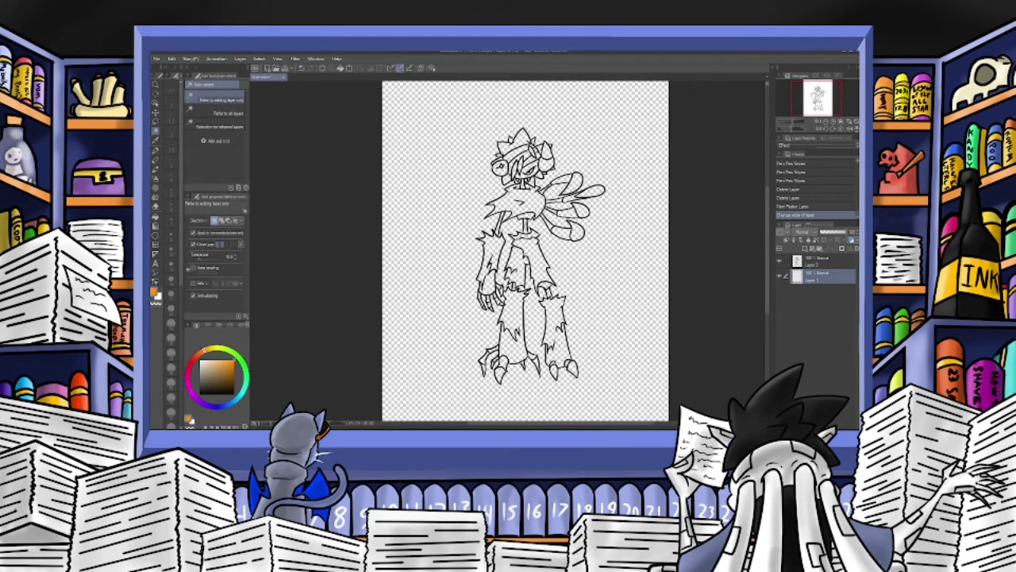
click(527, 187)
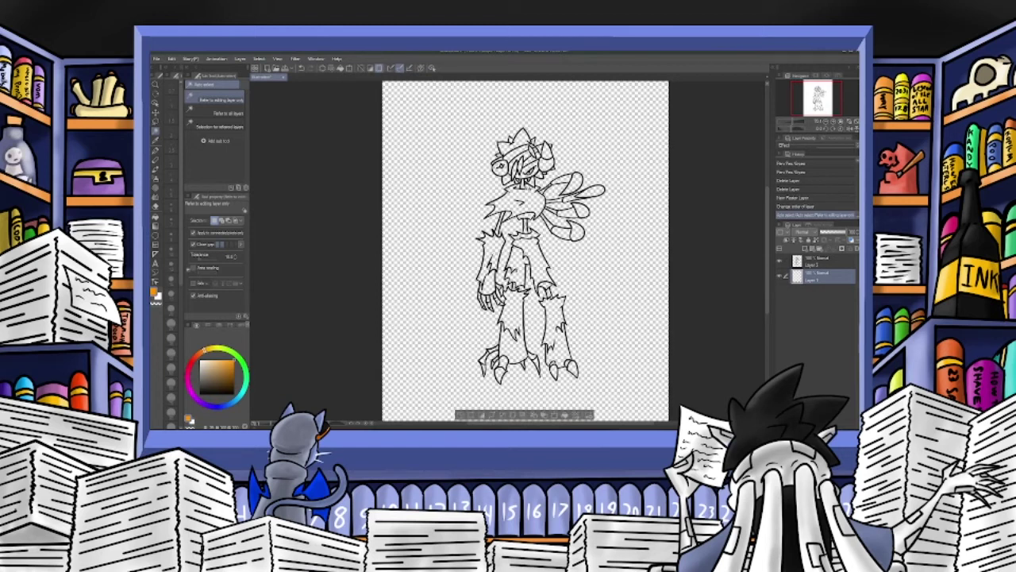
click(301, 68)
key(alt+bracketright)
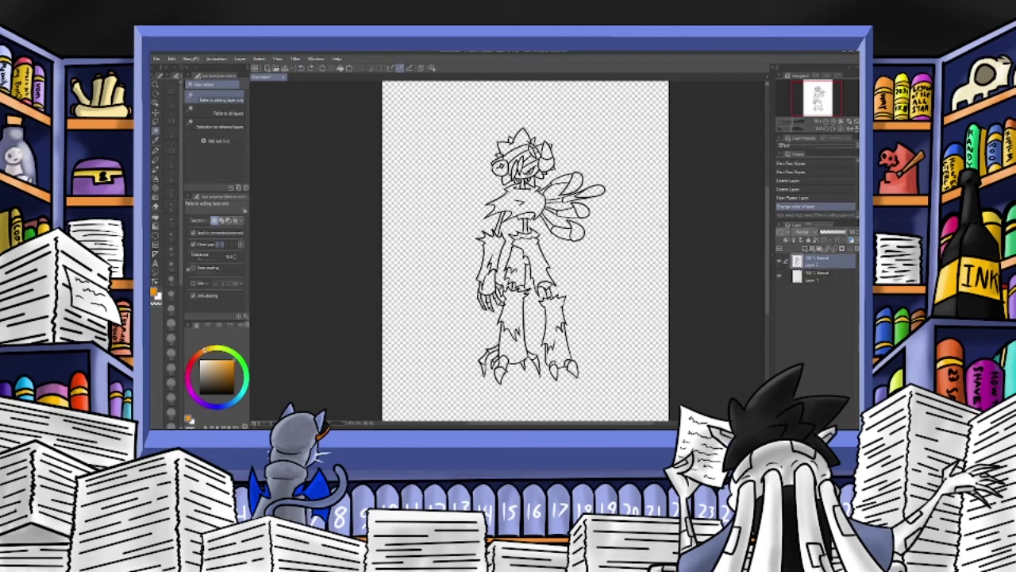
click(523, 175)
shift+click(524, 183)
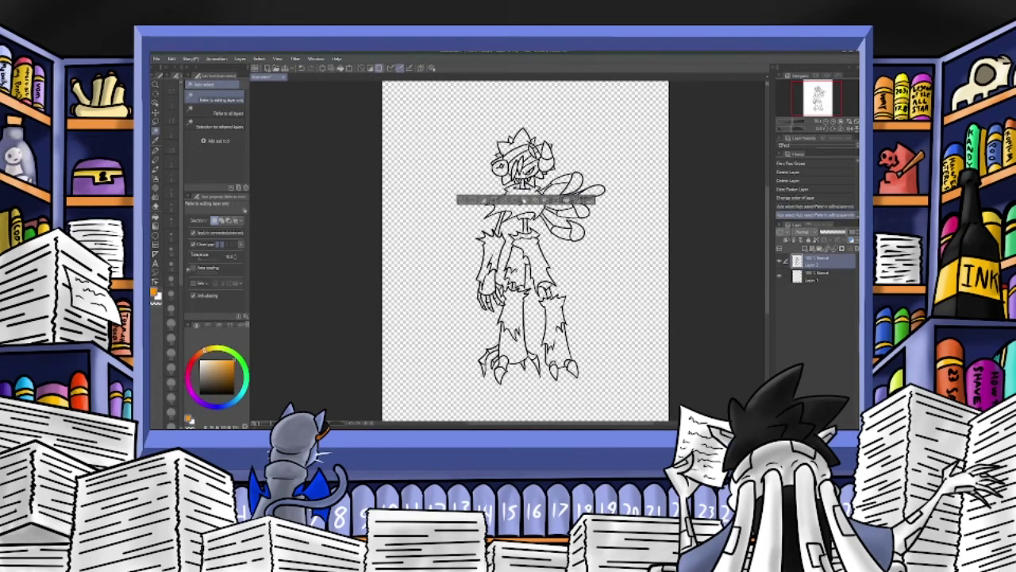
shift+click(539, 289)
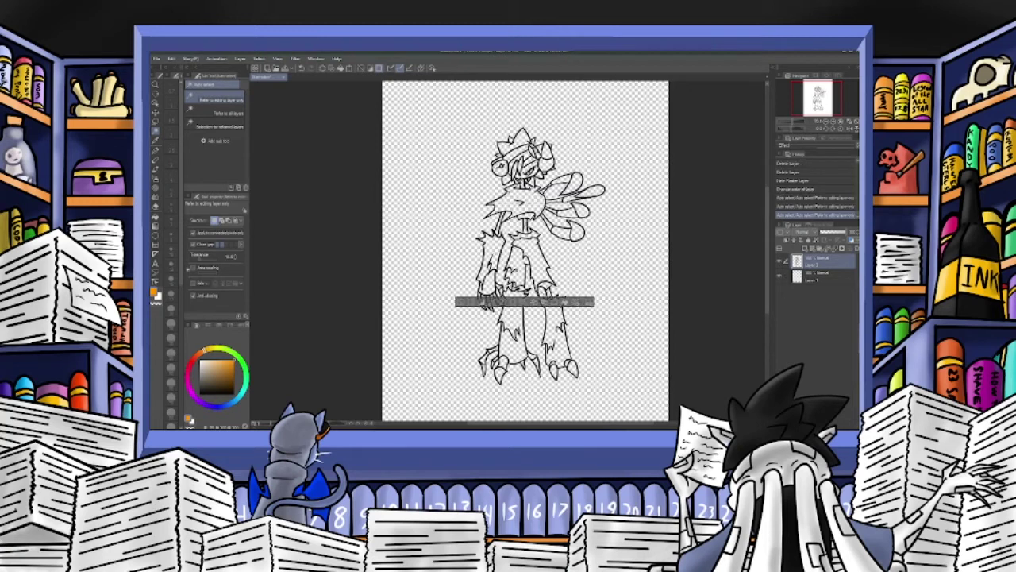
shift+click(548, 293)
shift+click(489, 258)
shift+click(489, 289)
shift+click(543, 289)
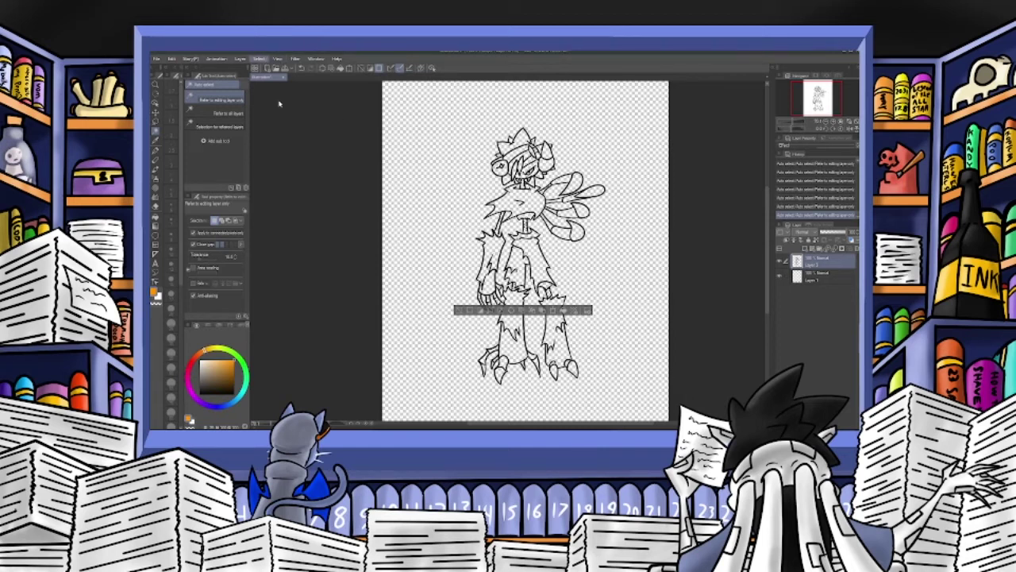
click(623, 179)
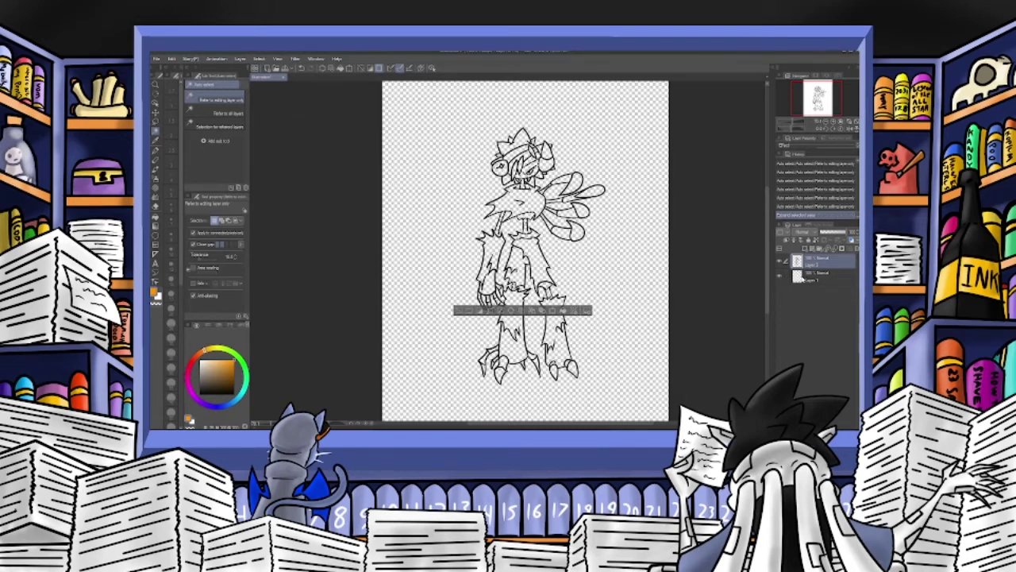
Fill the selected face, neck, arm, waist and knee areas with orange on the layer below the line art, and deselect.
click(814, 277)
click(156, 219)
click(499, 223)
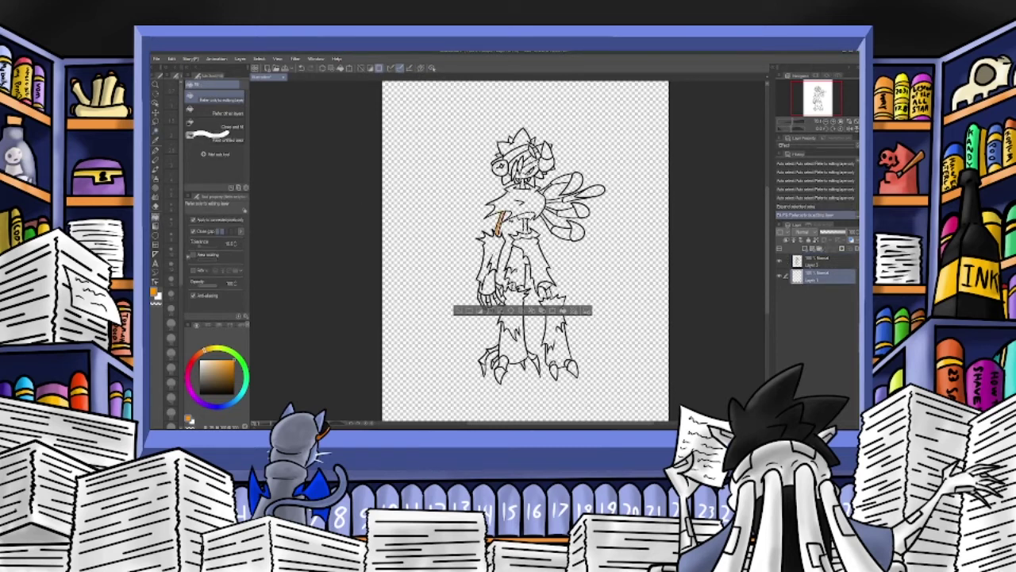
click(526, 216)
click(525, 227)
click(548, 293)
click(514, 287)
click(527, 170)
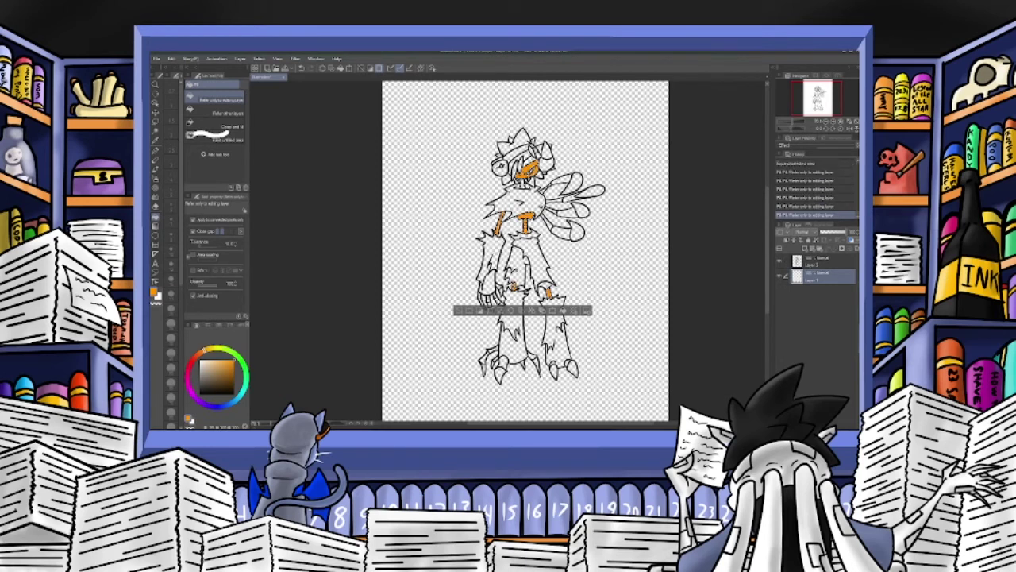
click(523, 185)
click(156, 122)
click(423, 148)
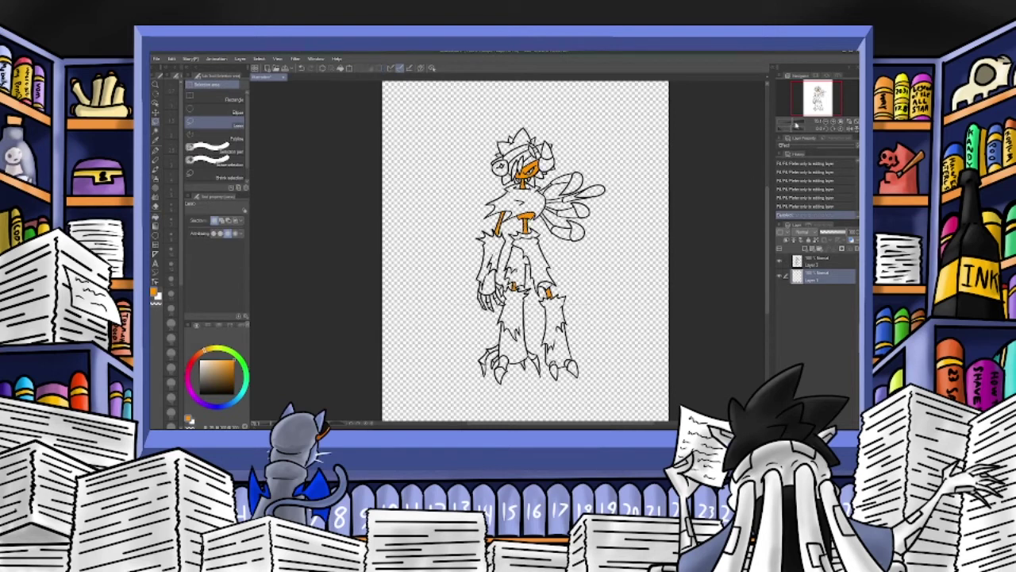
Dab orange with the pen into the small unfilled gaps beneath the chin and around the neck.
click(797, 122)
drag(818, 96, 818, 93)
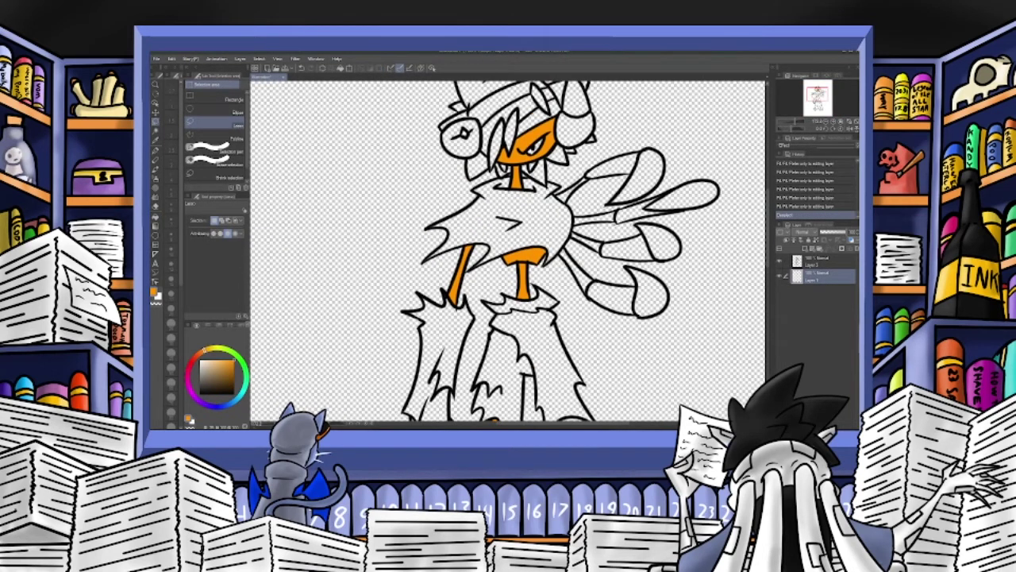
click(156, 151)
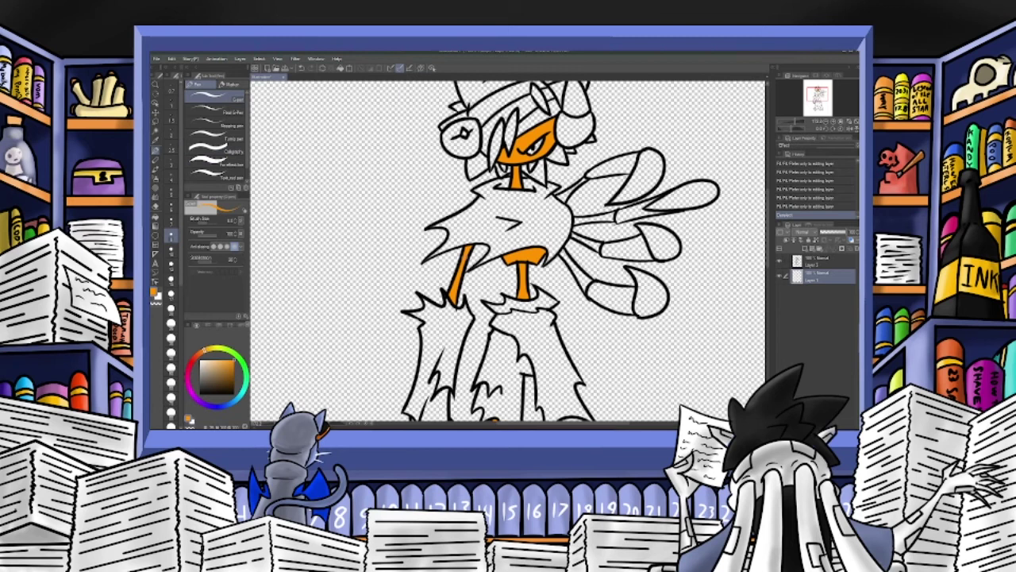
click(516, 167)
click(516, 168)
click(518, 170)
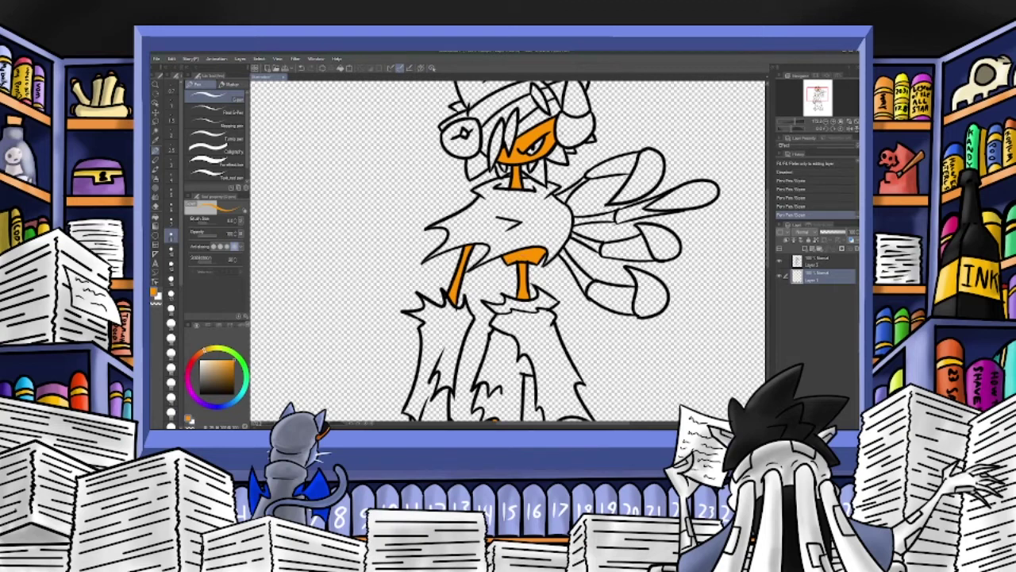
drag(817, 99, 820, 99)
click(795, 123)
Auto-select the spiky hair areas above and around the head on the line art layer.
click(805, 256)
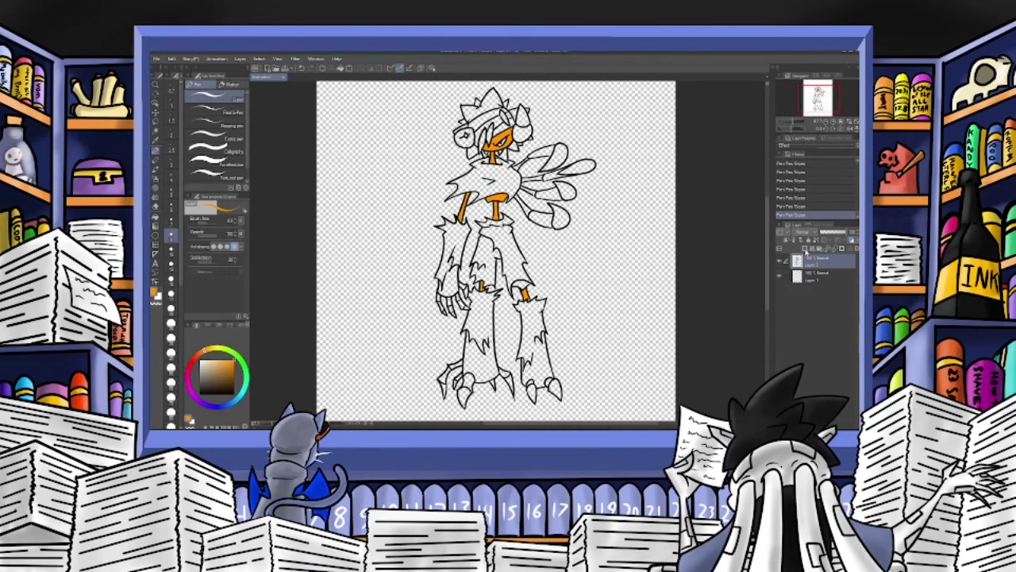
click(156, 131)
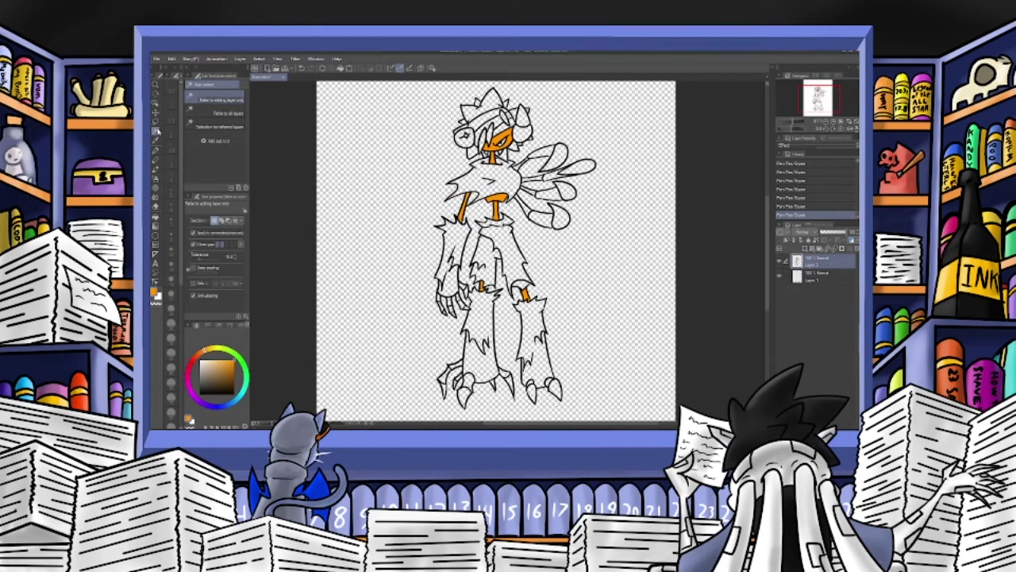
click(484, 108)
shift+click(493, 98)
shift+click(472, 125)
click(302, 68)
click(302, 69)
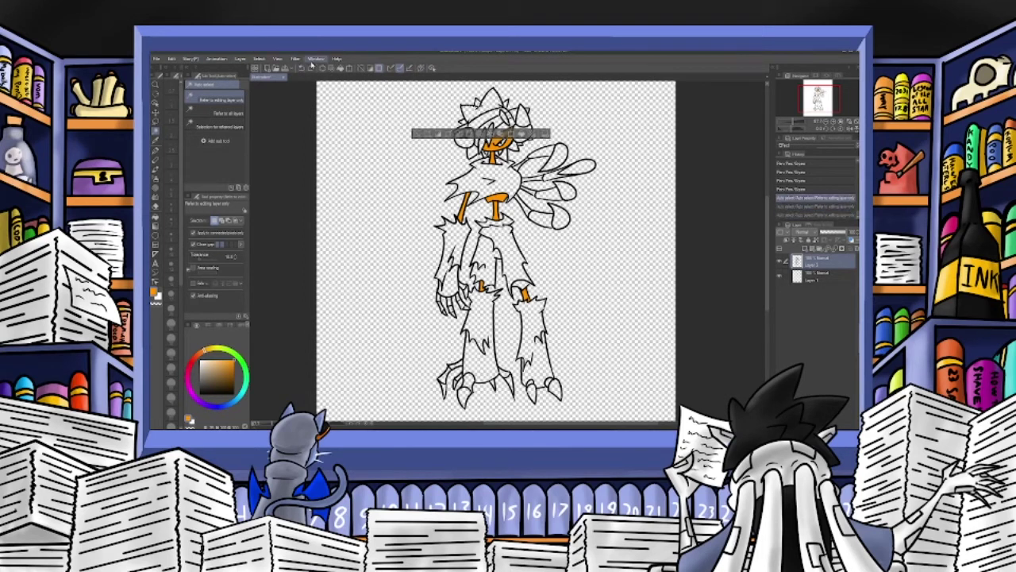
shift+click(507, 105)
shift+click(482, 136)
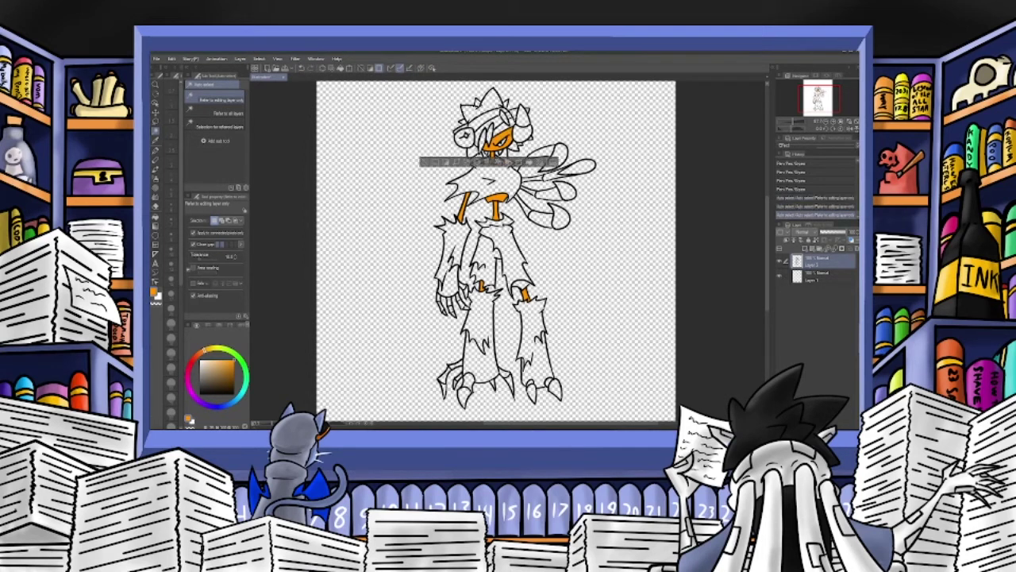
shift+click(475, 150)
shift+click(462, 141)
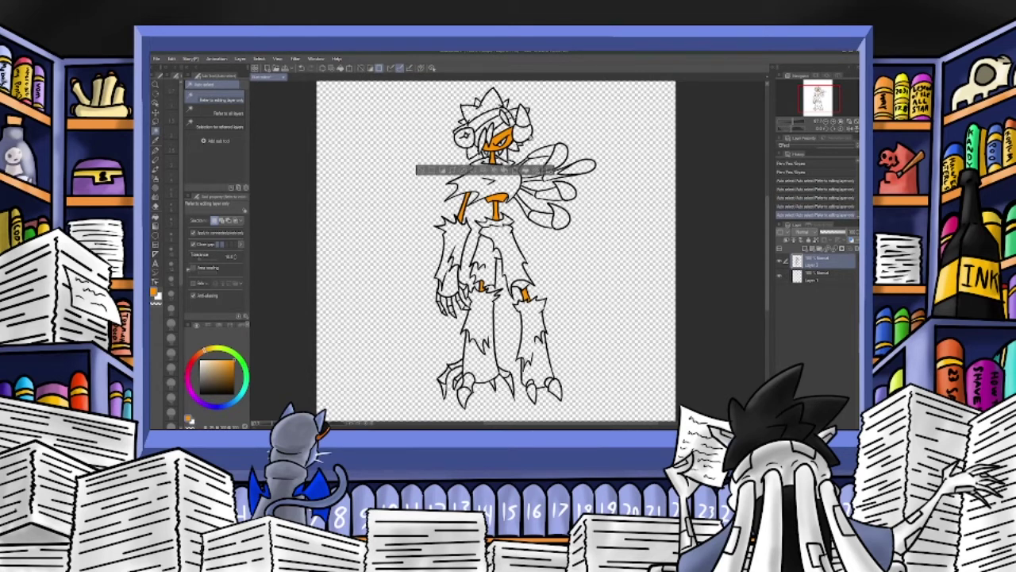
key(ctrl+y)
key(ctrl+y)
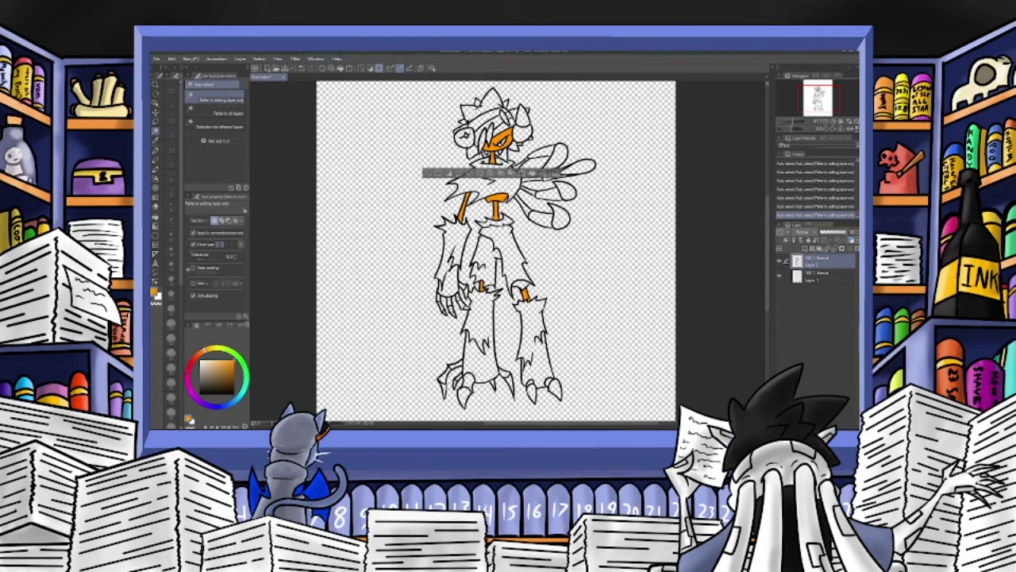
Add another new layer and move it beneath the orange colour layer.
click(818, 277)
click(804, 249)
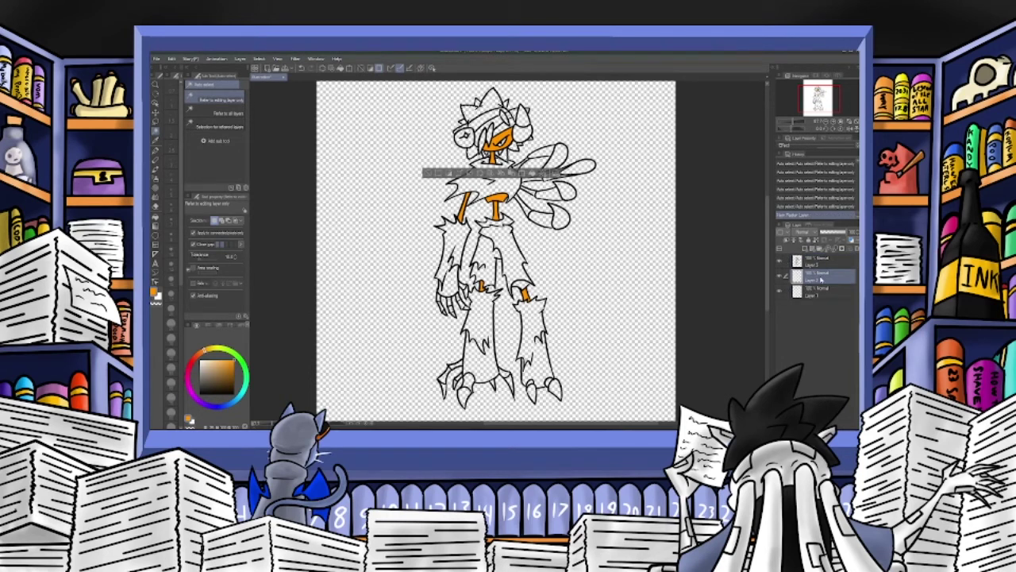
drag(821, 280, 816, 302)
click(826, 262)
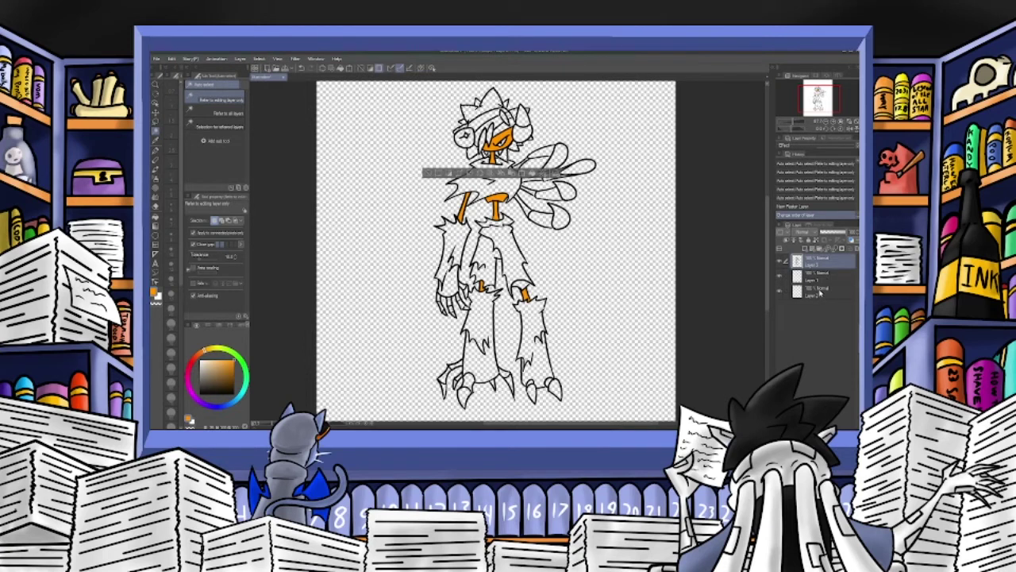
click(814, 292)
Choose red for the Fill tool and expand the selection of the hair spikes.
click(156, 219)
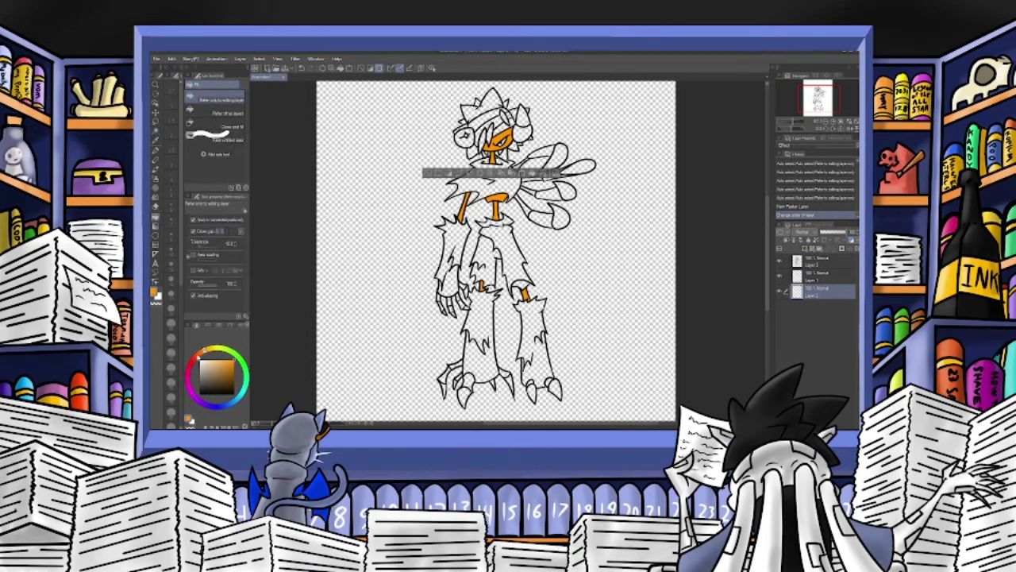
click(195, 358)
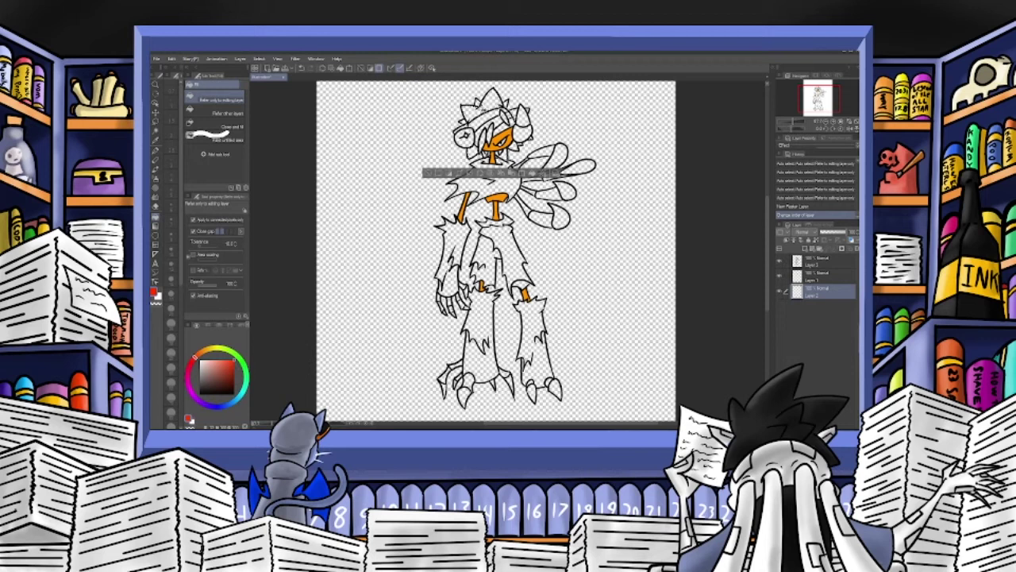
click(481, 106)
click(310, 69)
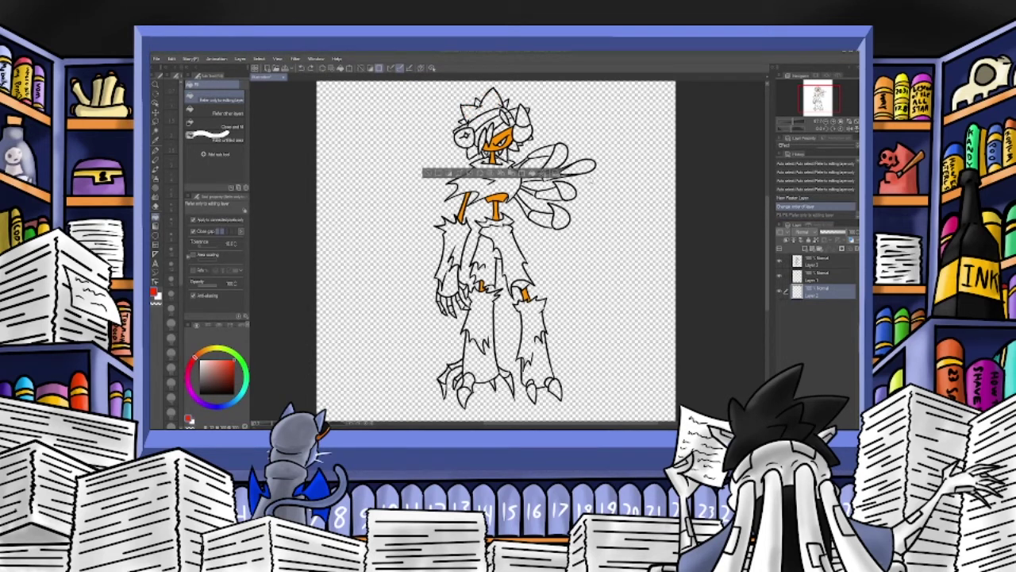
click(618, 181)
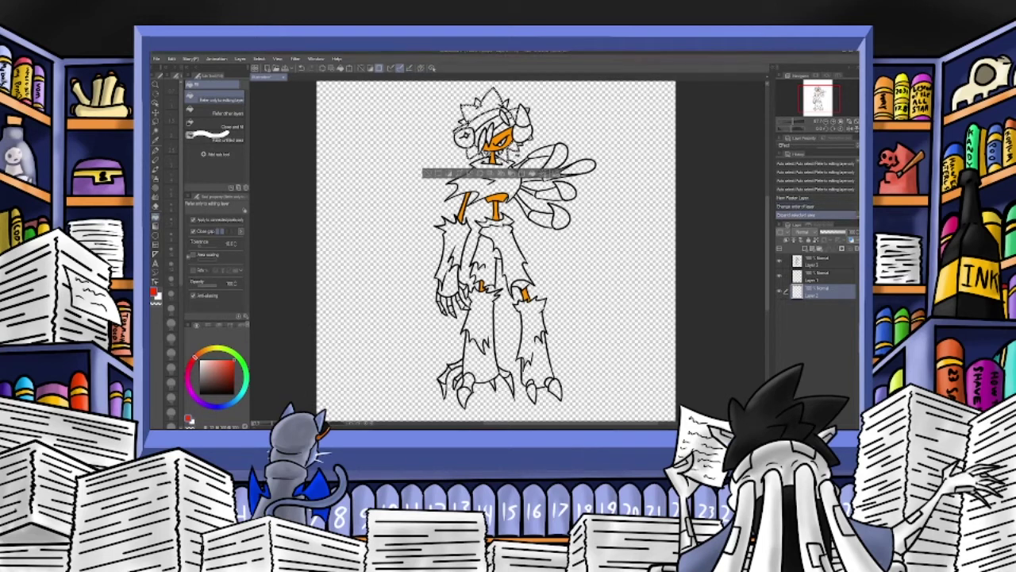
Fill the selected hair spikes red on the bottom layer, and touch up the left edge of the head with the pen.
click(514, 145)
click(503, 155)
click(530, 140)
click(489, 103)
click(513, 114)
click(460, 128)
click(473, 151)
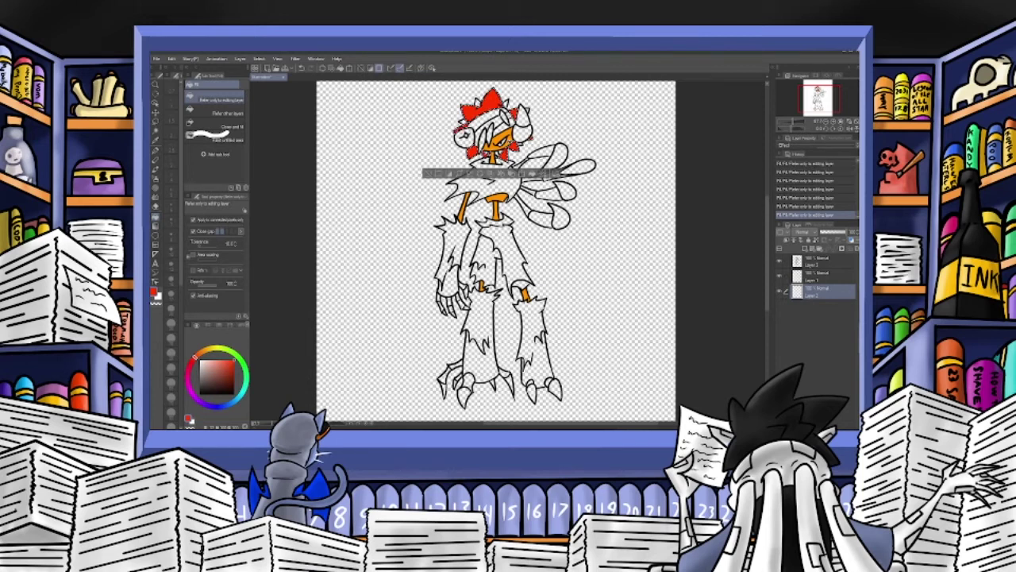
click(156, 122)
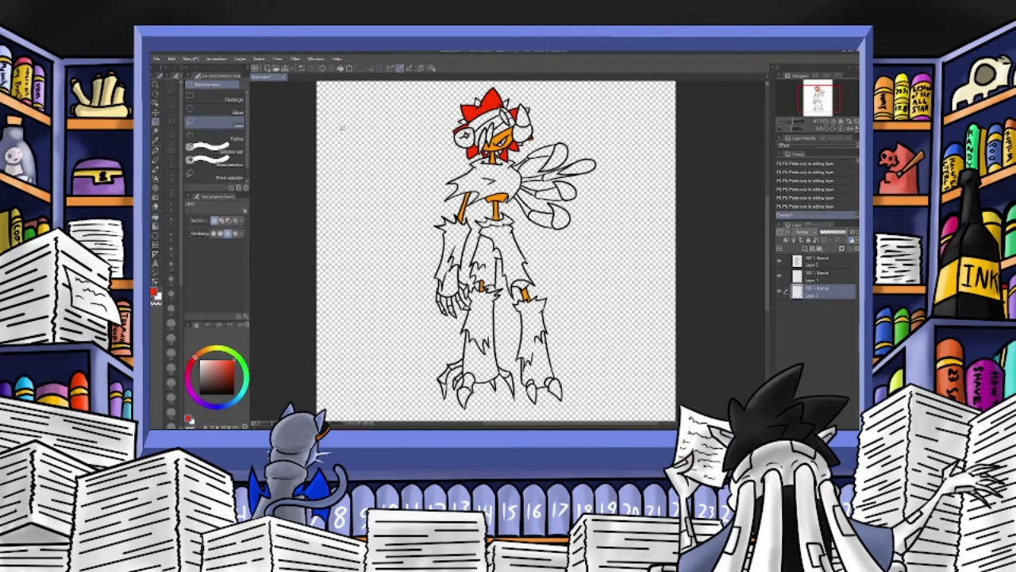
click(156, 150)
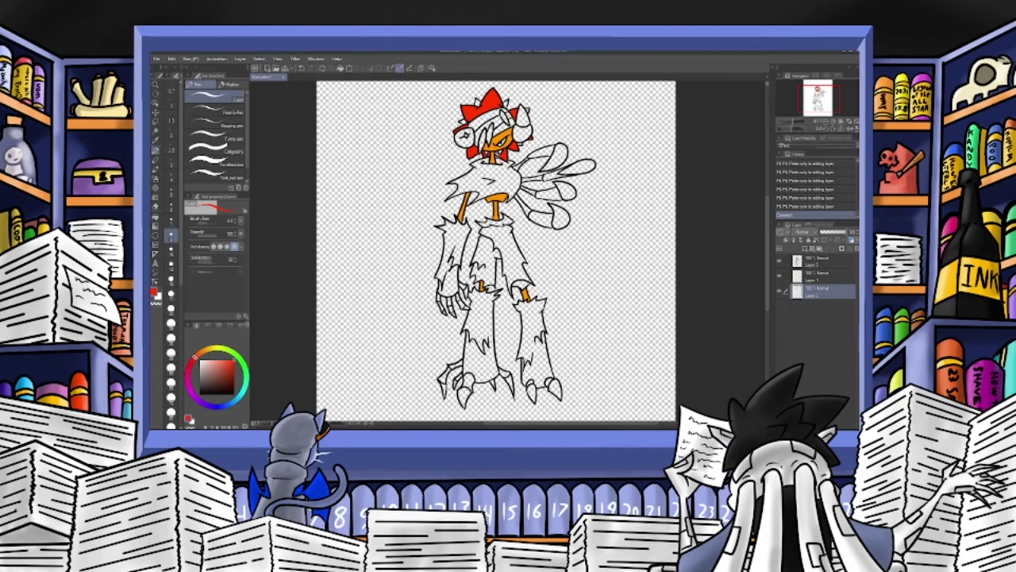
click(460, 130)
Auto-select the round left-hand head piece with its star mark and both parts of the right horn on the line art layer.
click(814, 265)
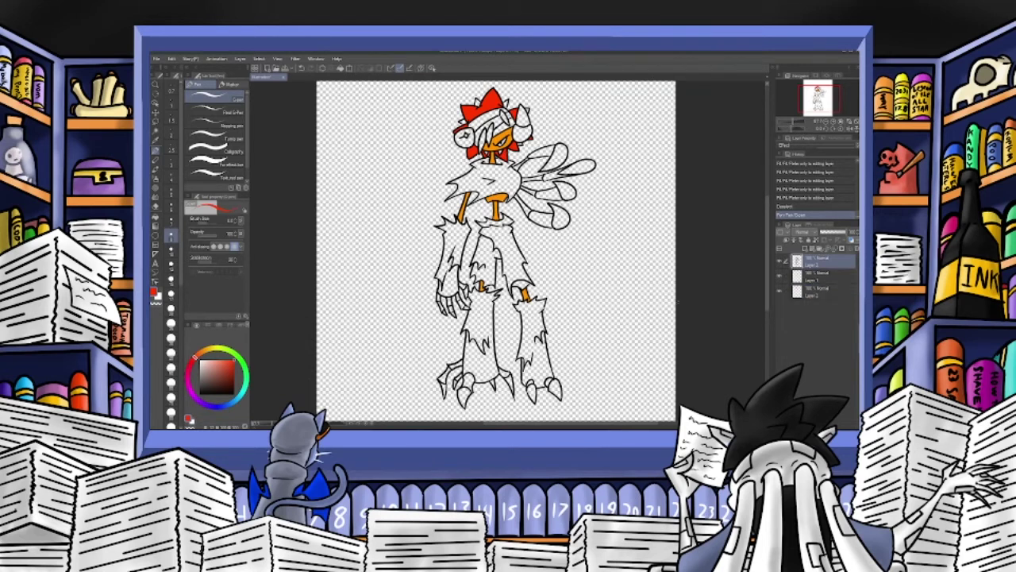
click(156, 131)
click(462, 141)
shift+click(467, 136)
shift+click(522, 132)
shift+click(521, 119)
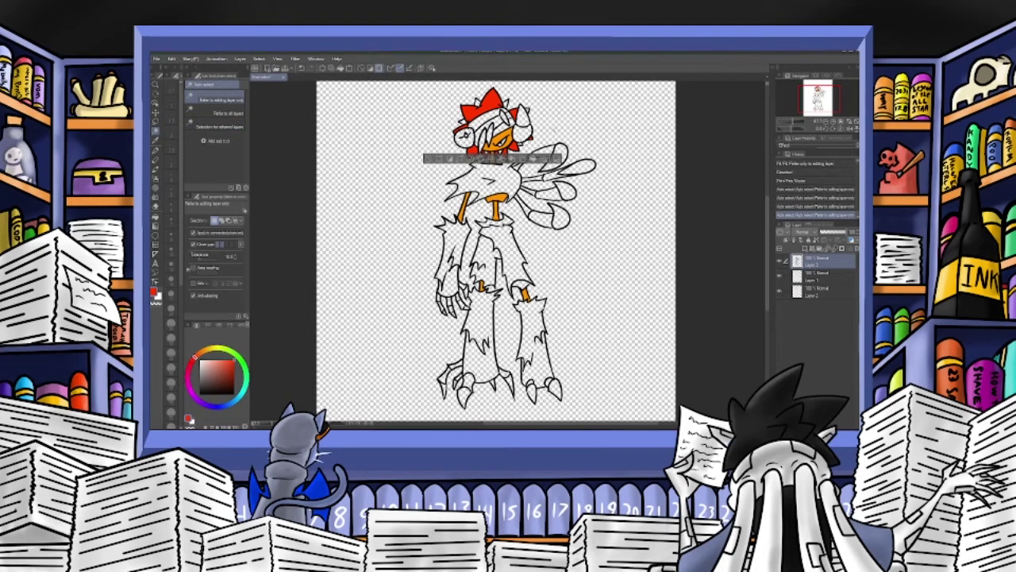
Add the wing segments, from the upper feathers down to the lowest one, to the selection.
shift+click(559, 151)
shift+click(551, 159)
shift+click(538, 156)
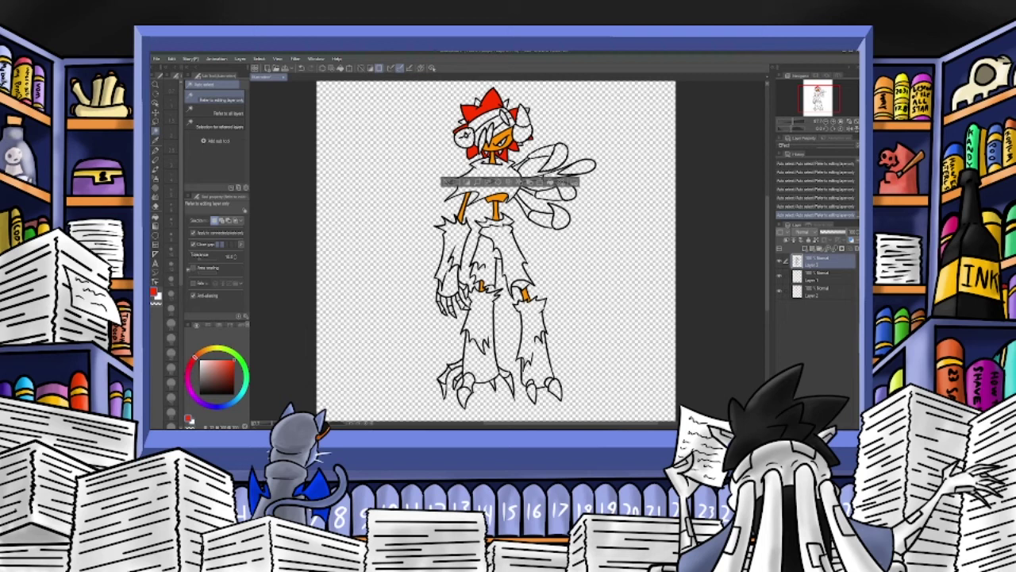
shift+click(584, 167)
shift+click(553, 177)
shift+click(561, 218)
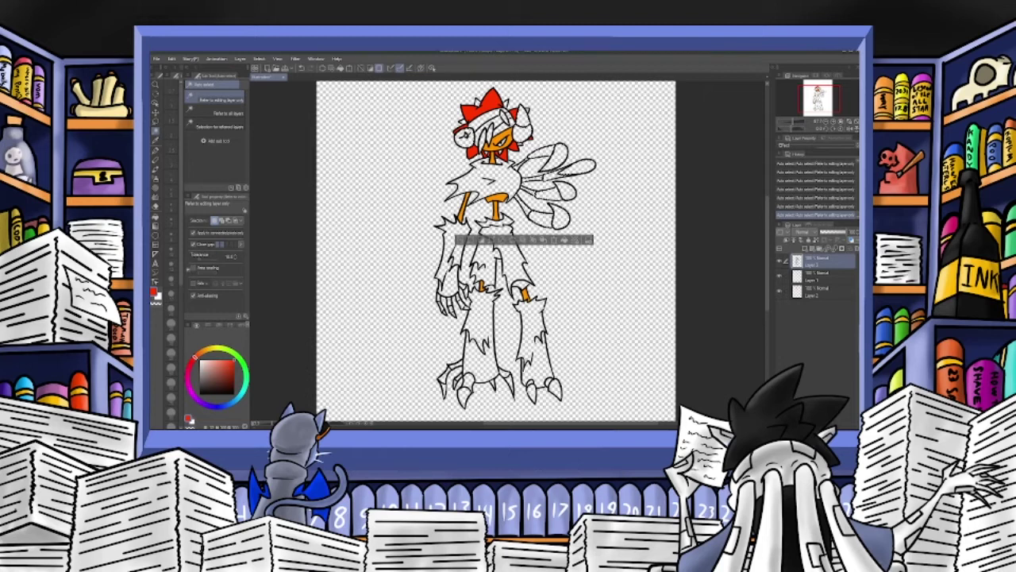
click(302, 69)
key(ctrl+y)
Add the toe claws of the right-hand foot to the selection.
shift+click(554, 388)
shift+click(532, 391)
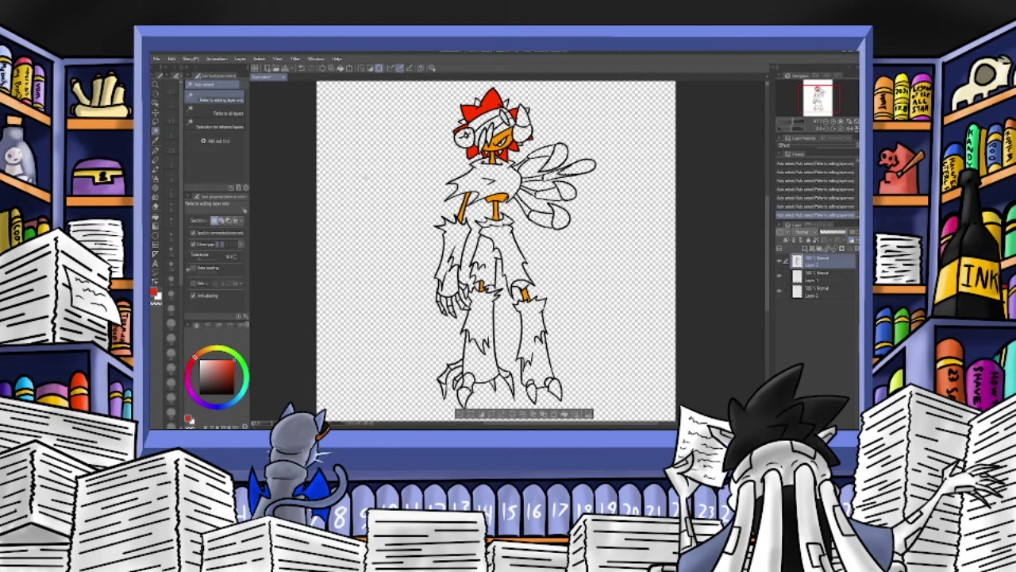
key(ctrl+z)
key(ctrl+y)
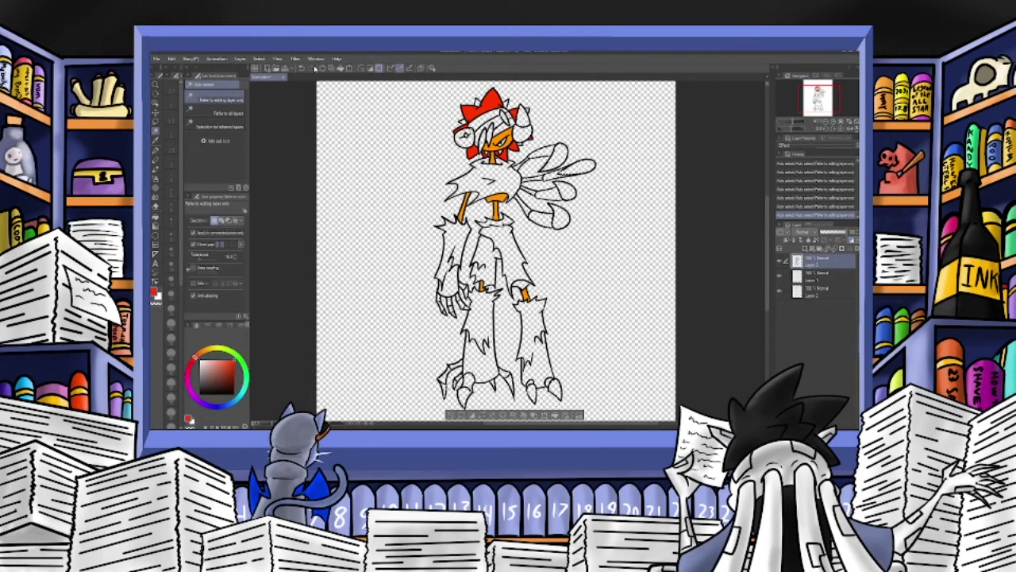
Expand the selected area and add a new layer at the very bottom of the layer stack.
key(ctrl+z)
key(ctrl+y)
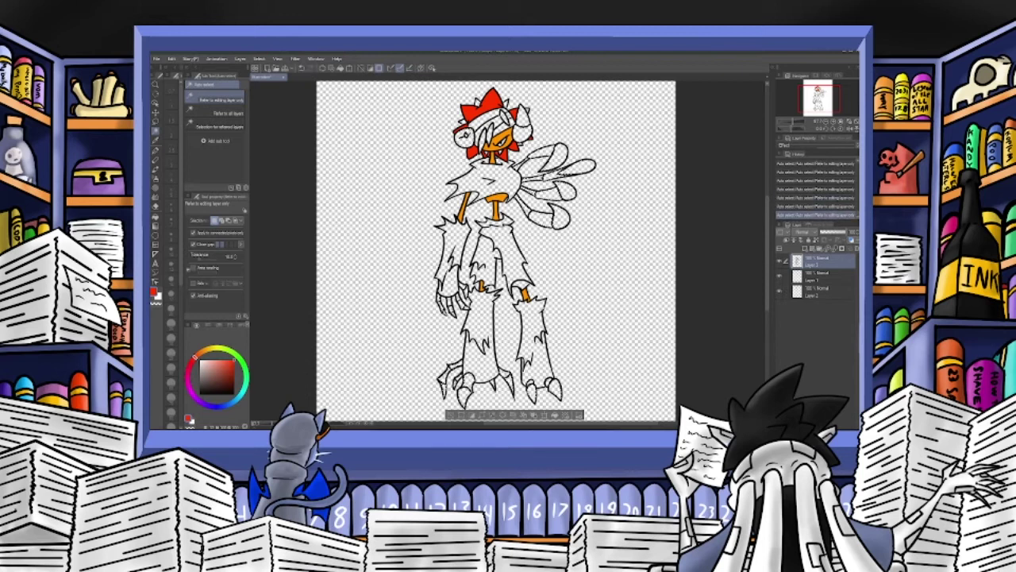
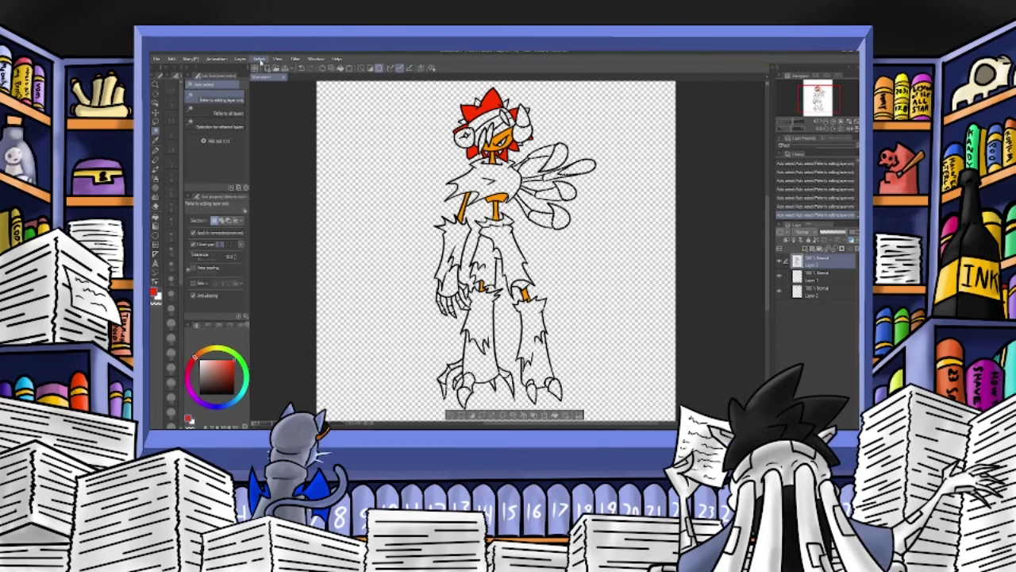
click(619, 176)
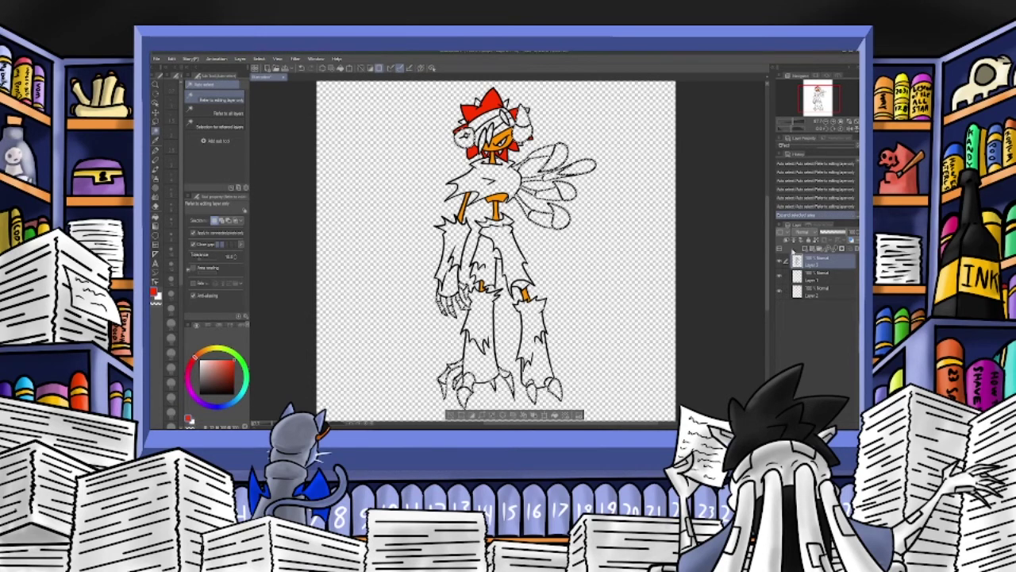
click(821, 295)
click(805, 250)
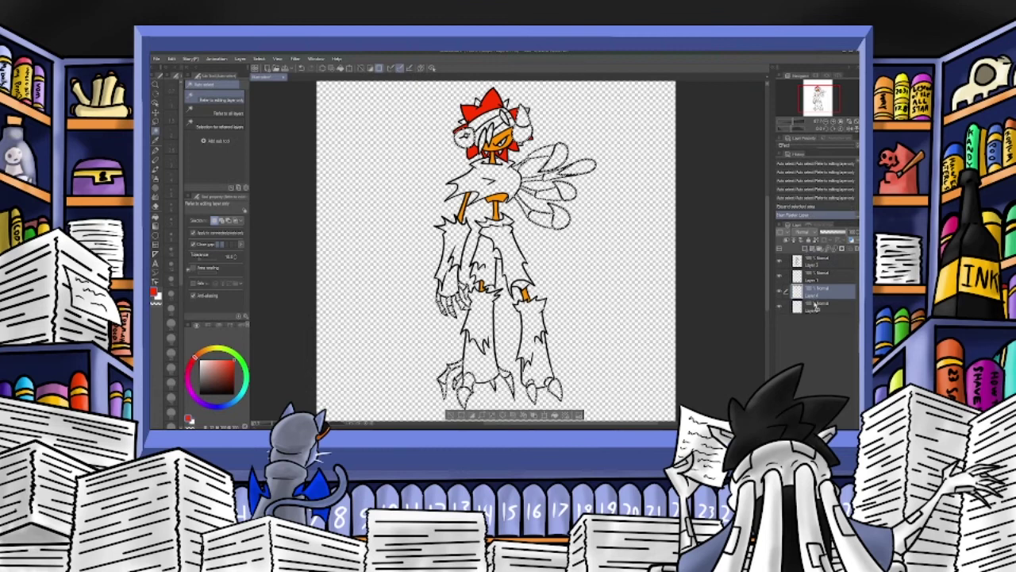
drag(822, 293, 820, 317)
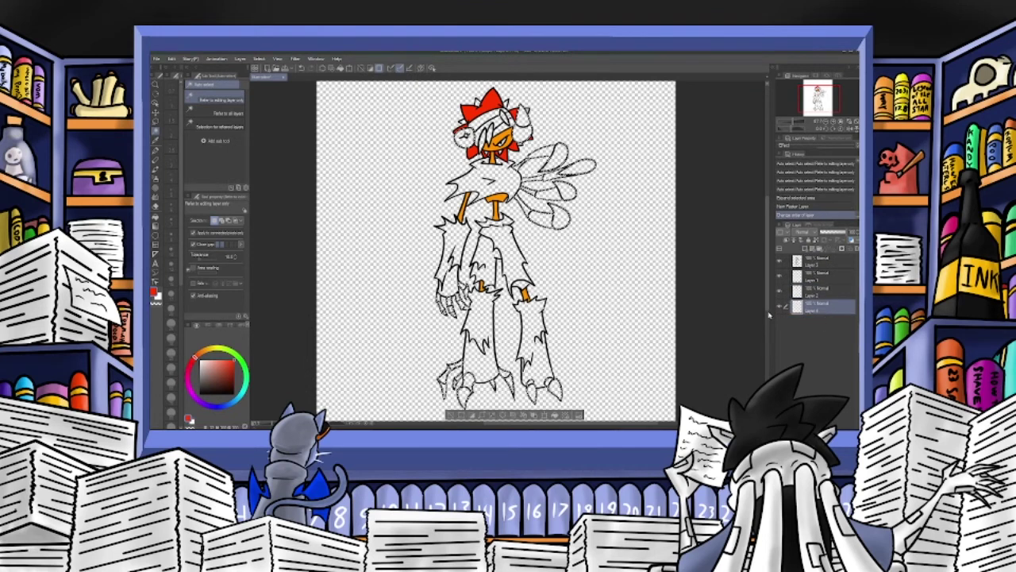
Fill the character's hand and fingers with a muted red on the new bottom layer.
click(156, 219)
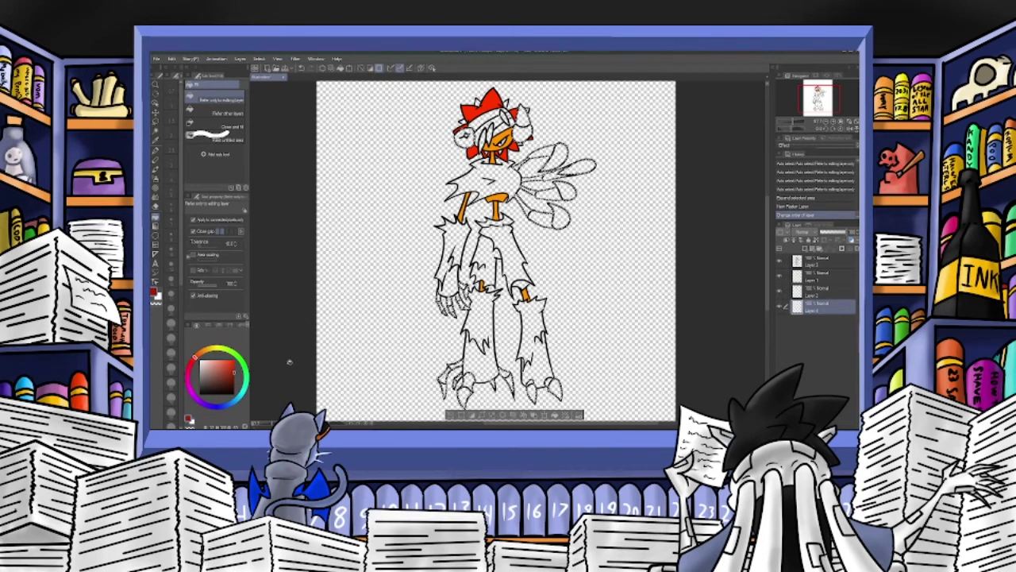
click(218, 369)
click(443, 305)
click(453, 306)
click(461, 301)
click(465, 293)
Fill both round head pieces, the wing segments and the foot claws with the same muted red, and clear the selection.
click(460, 136)
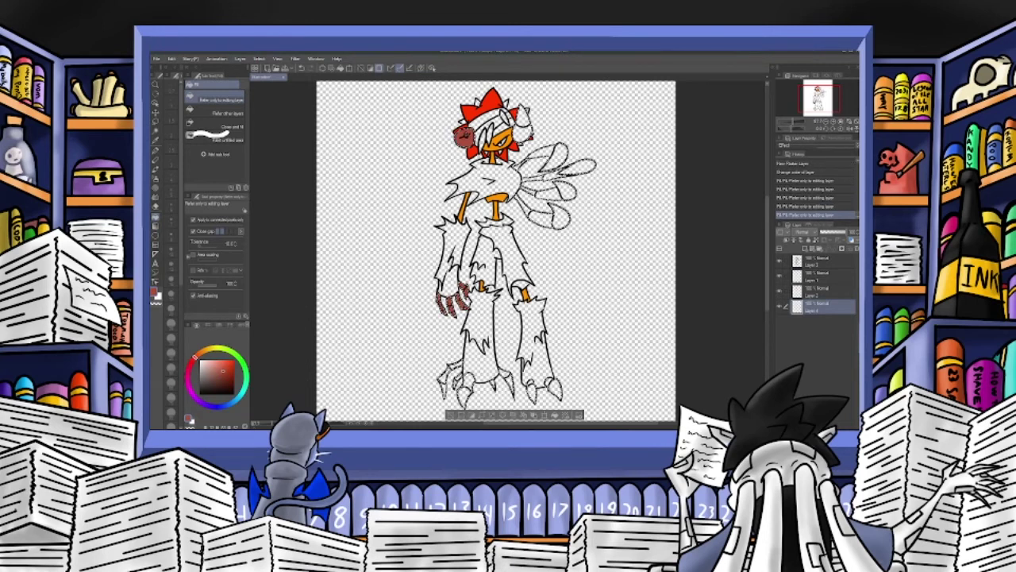
click(522, 120)
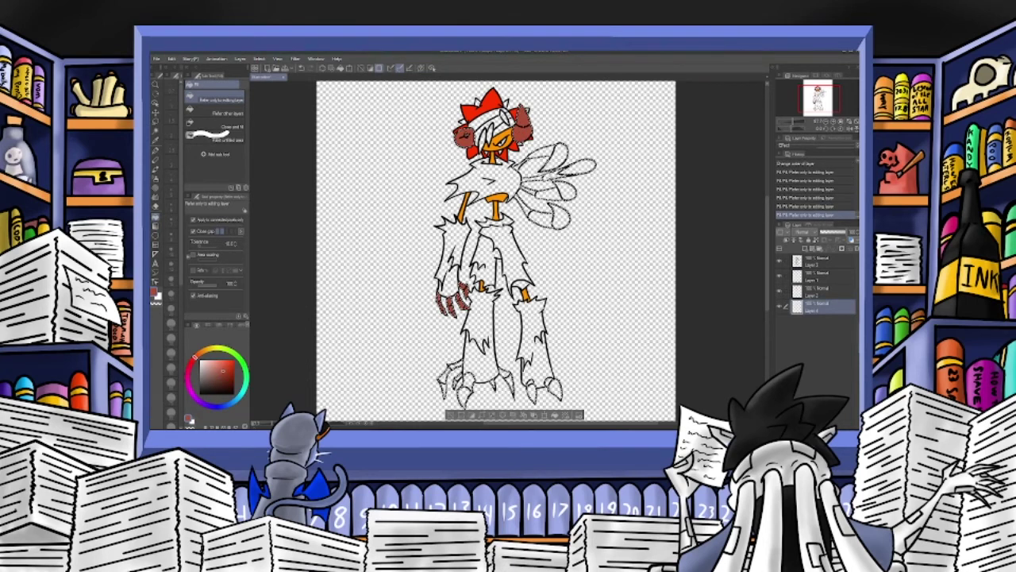
click(546, 154)
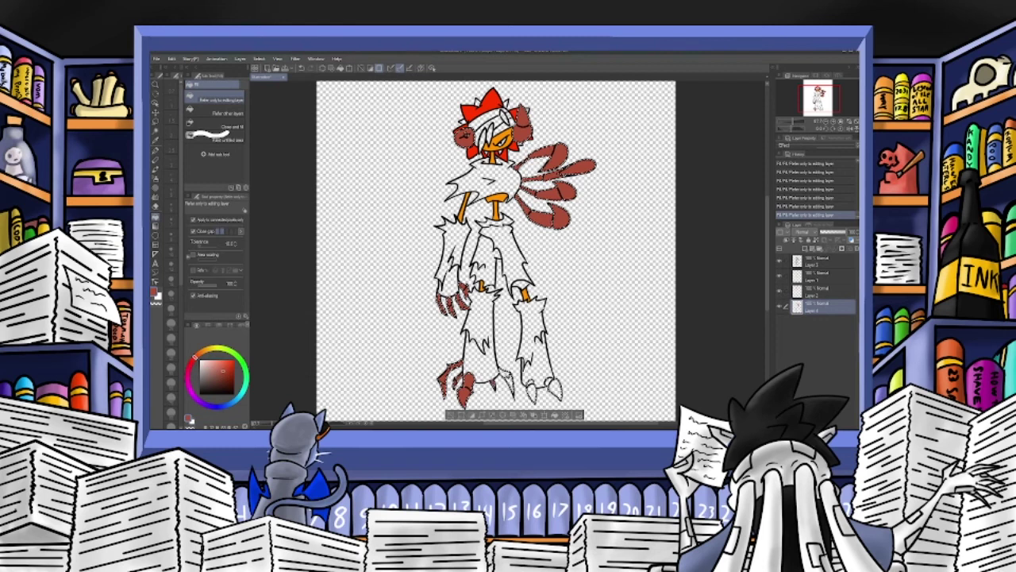
click(523, 162)
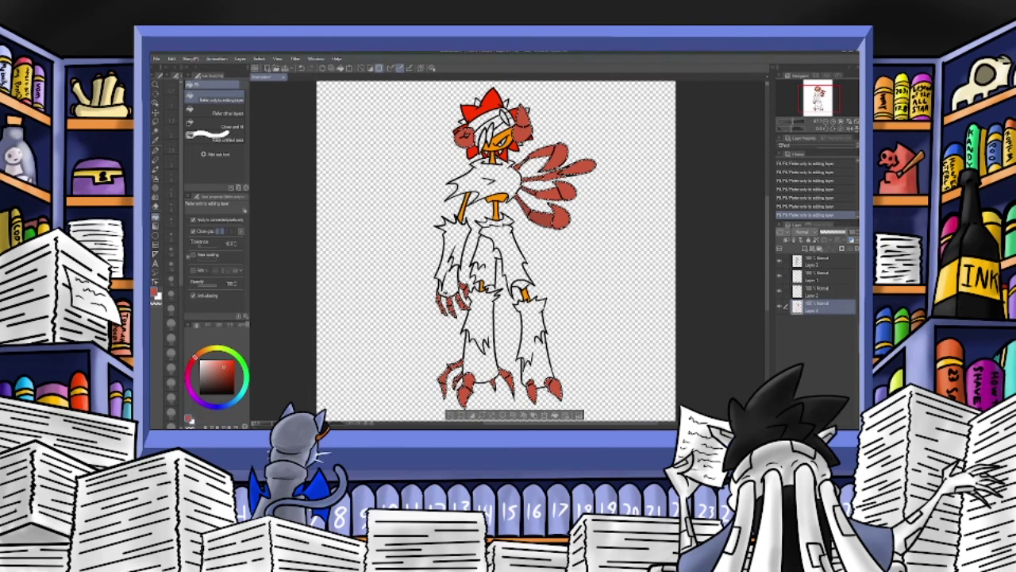
click(156, 122)
click(344, 142)
Paint the front hair strands and the pointed oval on the headband bright red with the Pen on the existing colour layer.
click(154, 151)
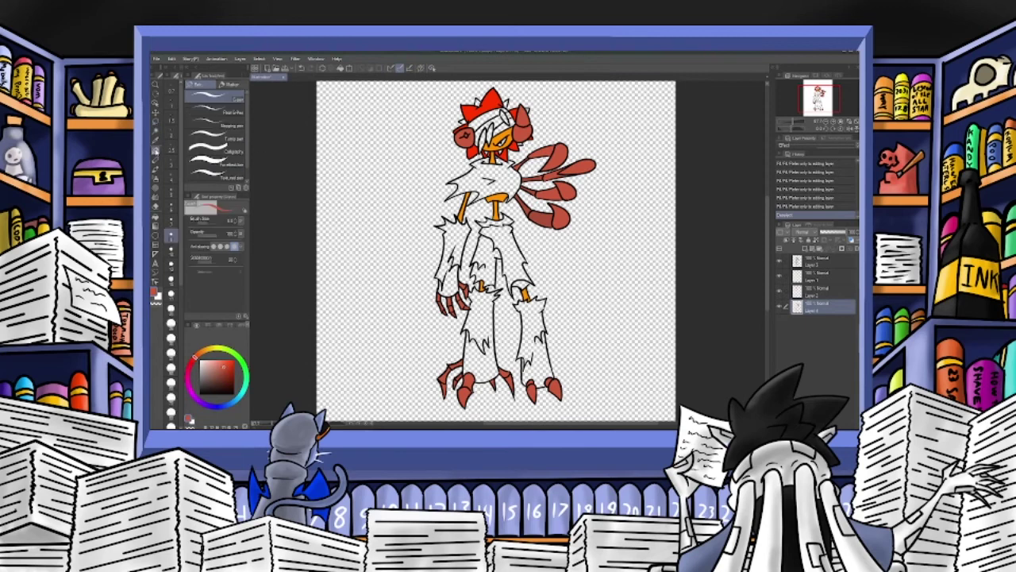
click(827, 293)
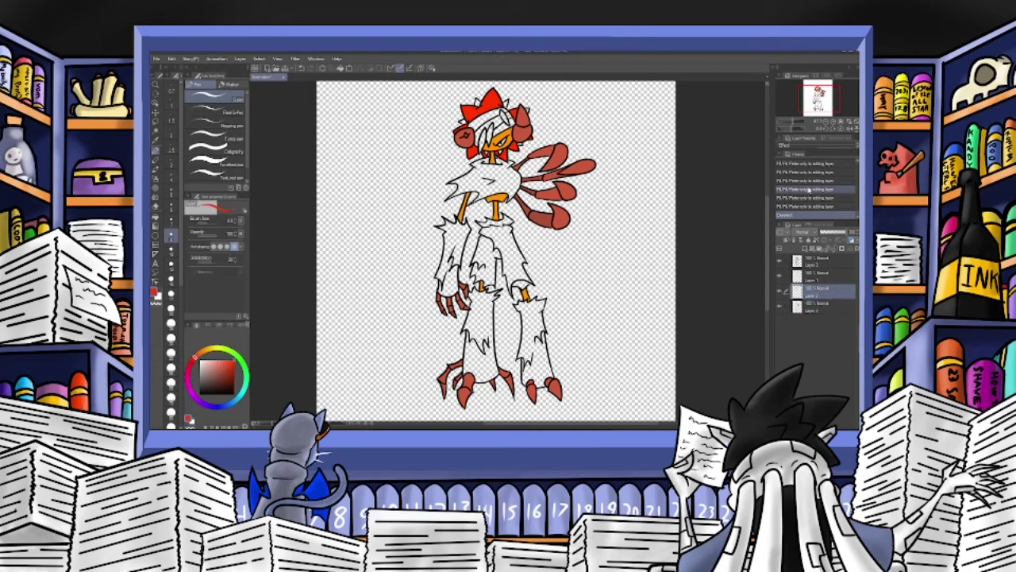
click(797, 122)
drag(819, 98, 819, 90)
drag(545, 180, 566, 220)
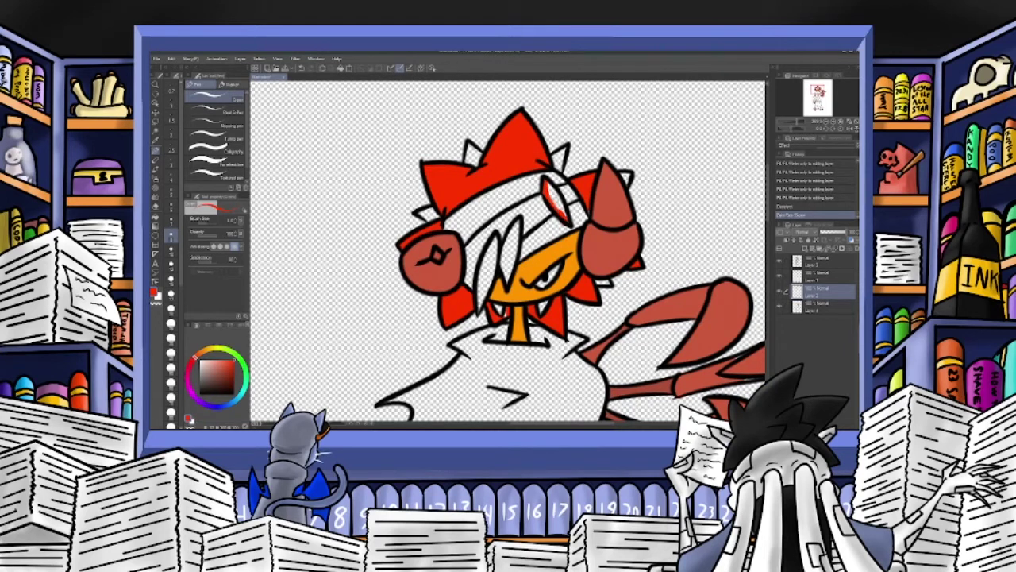
click(302, 68)
mouse_move(546, 181)
mouse_down()
mouse_move(567, 220)
mouse_move(544, 193)
mouse_move(566, 219)
mouse_move(505, 266)
mouse_move(507, 288)
mouse_move(518, 223)
mouse_move(508, 278)
mouse_move(513, 232)
mouse_move(488, 290)
mouse_move(481, 238)
mouse_move(478, 314)
mouse_move(491, 254)
mouse_move(486, 288)
mouse_move(505, 311)
mouse_up()
alt+click(540, 313)
alt+click(497, 309)
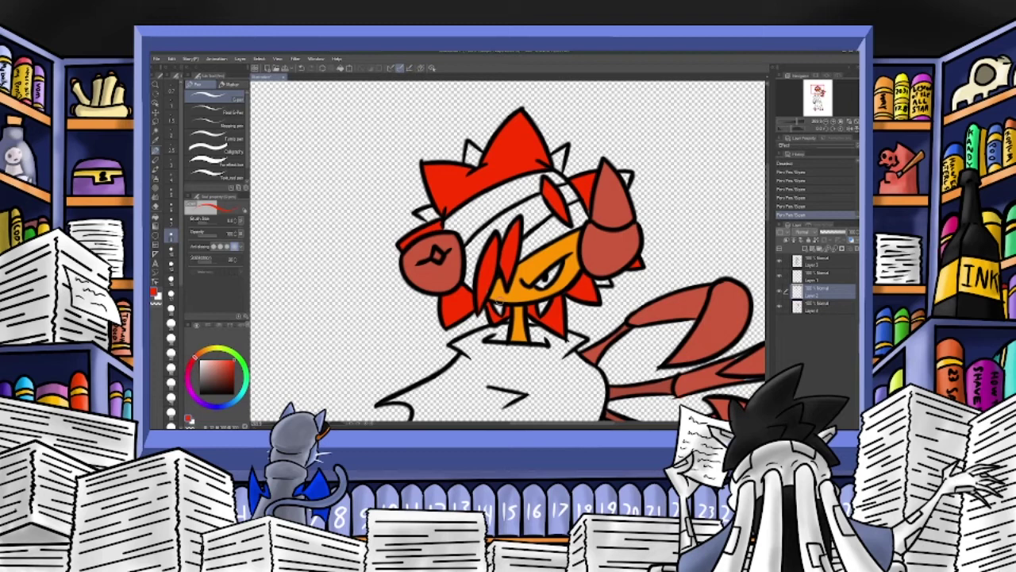
Add a new layer between the bright red colour layer and the muted red layer at the bottom.
click(796, 123)
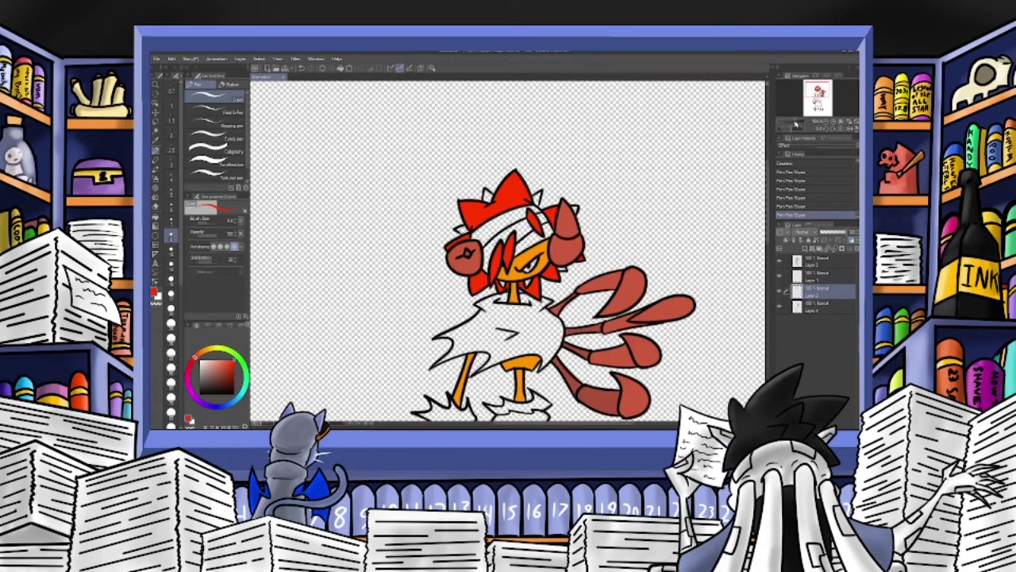
drag(818, 89, 817, 94)
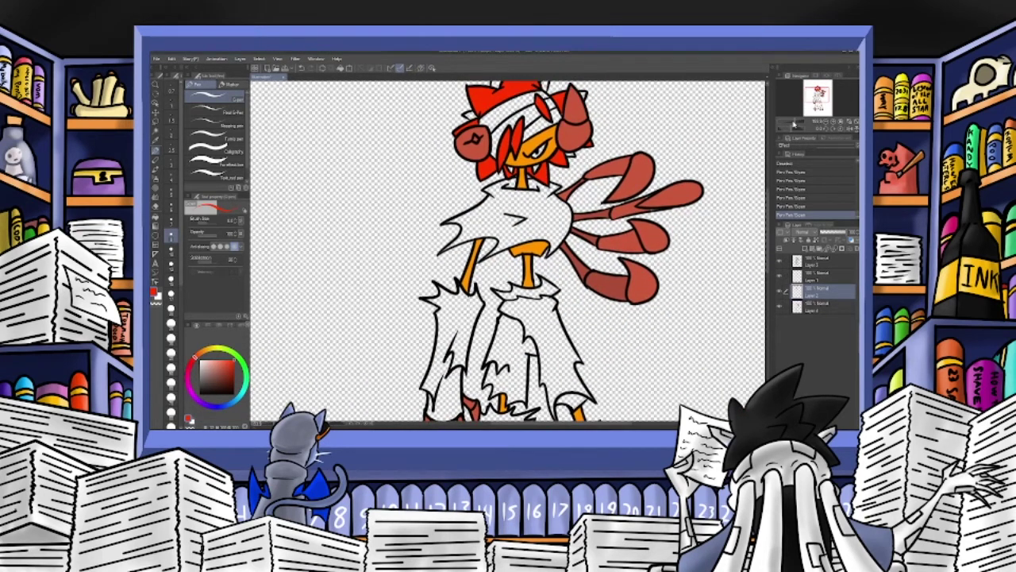
click(793, 122)
click(799, 122)
drag(818, 91, 817, 89)
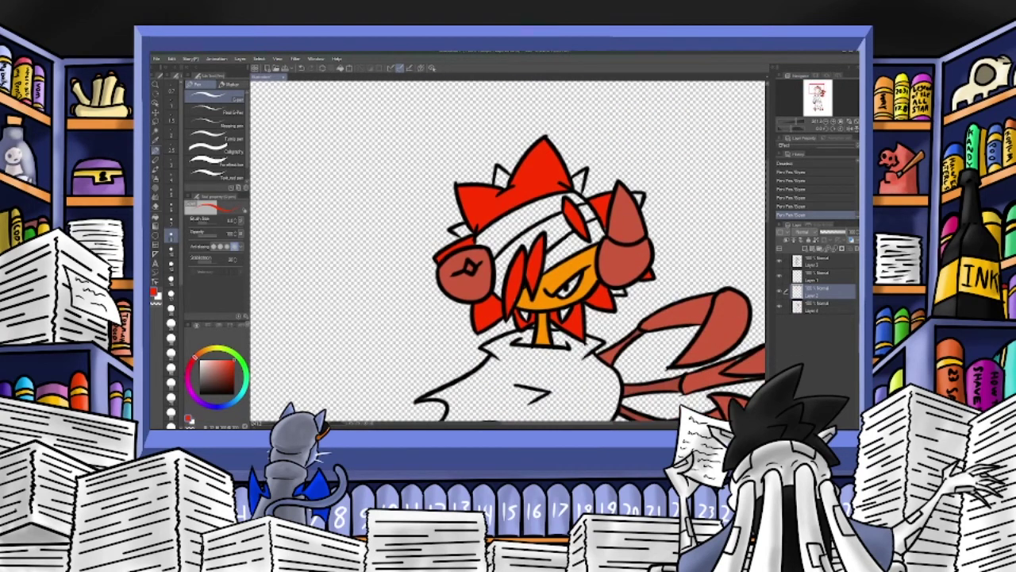
click(808, 306)
click(806, 251)
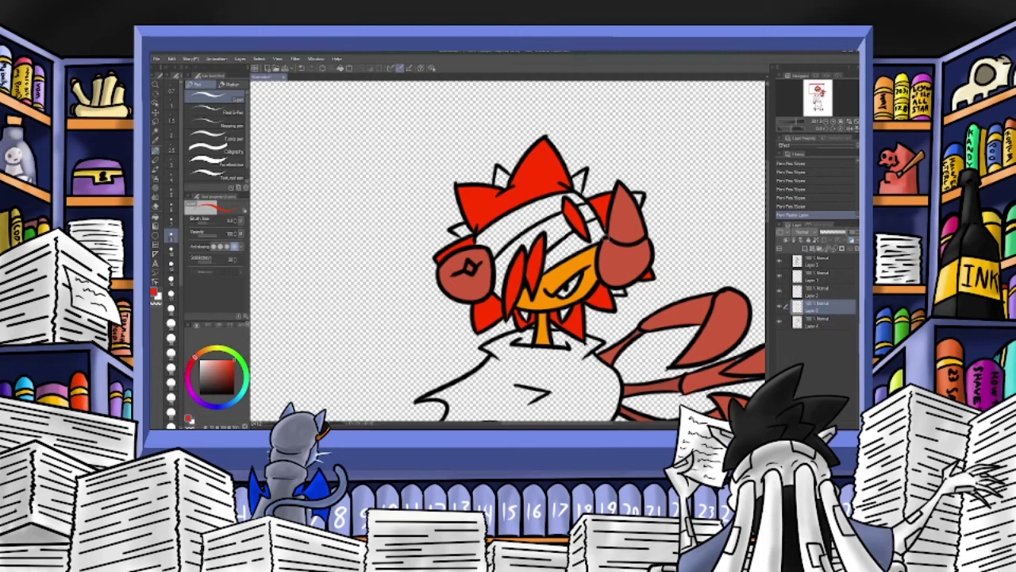
Paint the small spikes behind the hair and the gaps below the jaw in a darker red on the new layer.
click(233, 371)
drag(459, 228, 472, 234)
mouse_move(495, 170)
mouse_down()
mouse_move(501, 186)
mouse_move(508, 176)
mouse_move(499, 173)
mouse_up()
mouse_move(579, 189)
mouse_down()
mouse_move(586, 173)
mouse_move(578, 176)
mouse_move(642, 200)
mouse_up()
alt+click(620, 197)
click(818, 291)
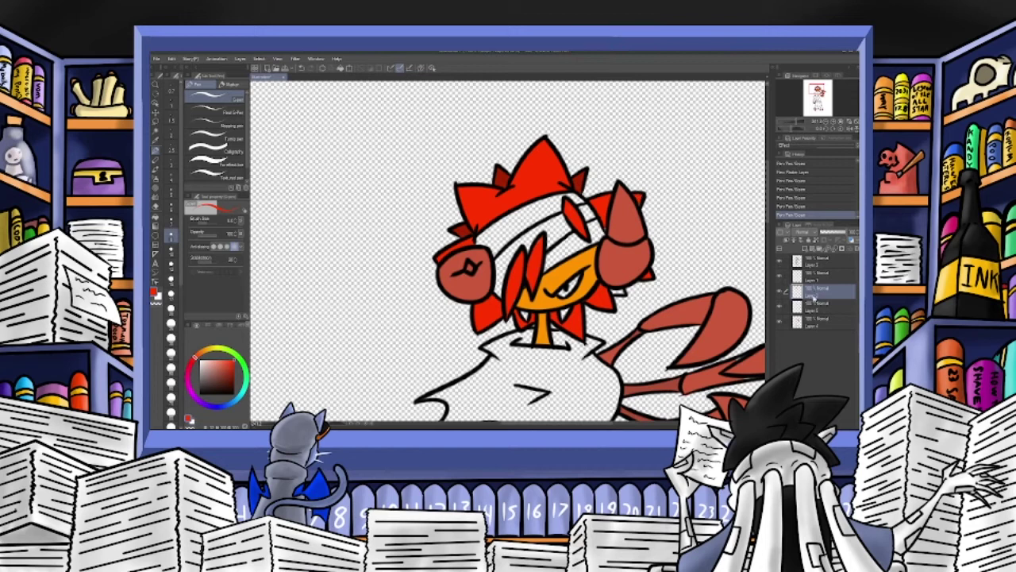
key(alt+[)
mouse_move(616, 290)
mouse_down()
mouse_move(623, 292)
mouse_move(615, 293)
mouse_up()
drag(558, 312, 560, 316)
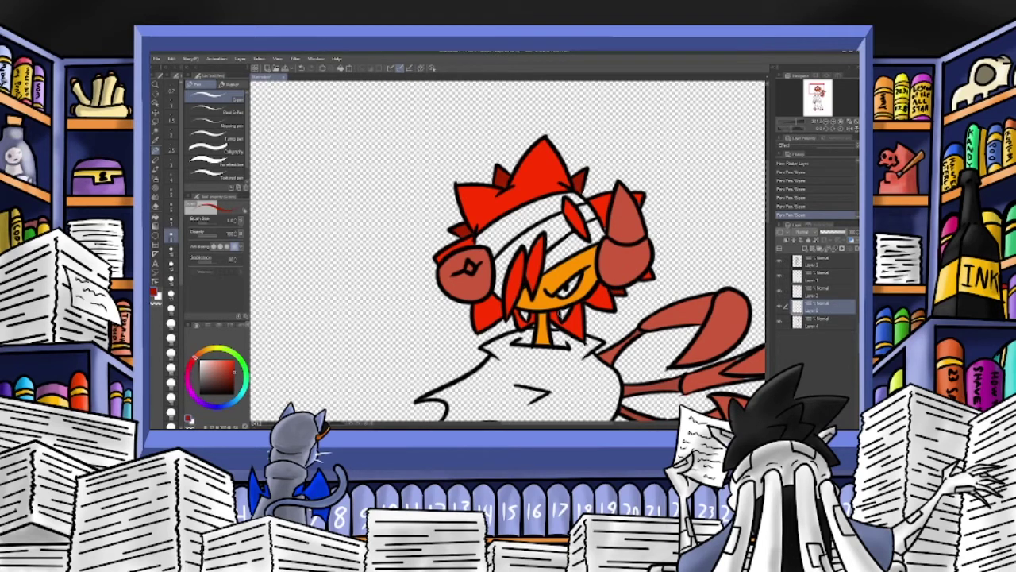
Draw small extra black hair spikes beside the neck on the line art layer and colour them dark red on the layer beneath.
click(814, 266)
click(200, 393)
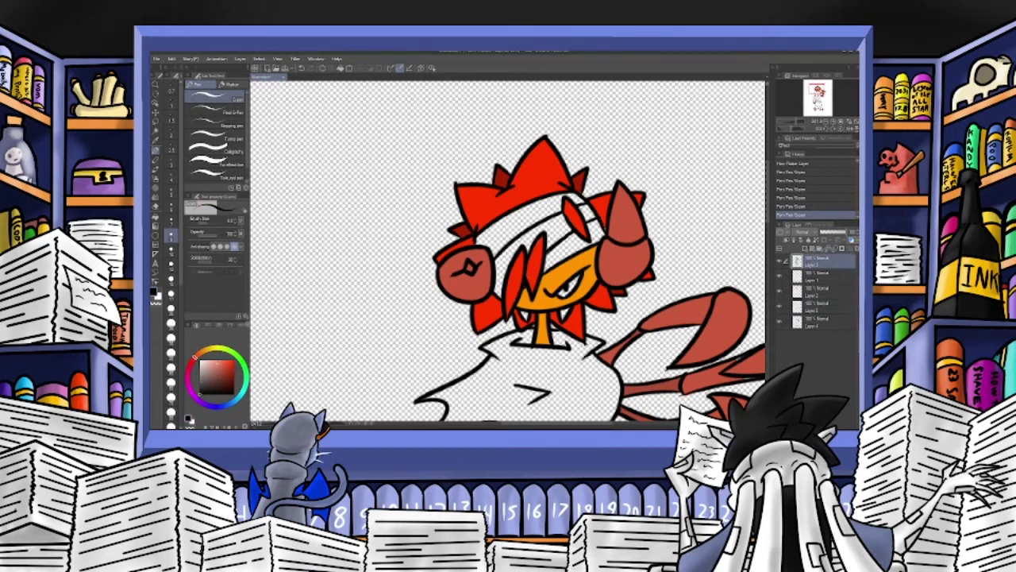
drag(587, 316, 592, 310)
drag(503, 319, 509, 323)
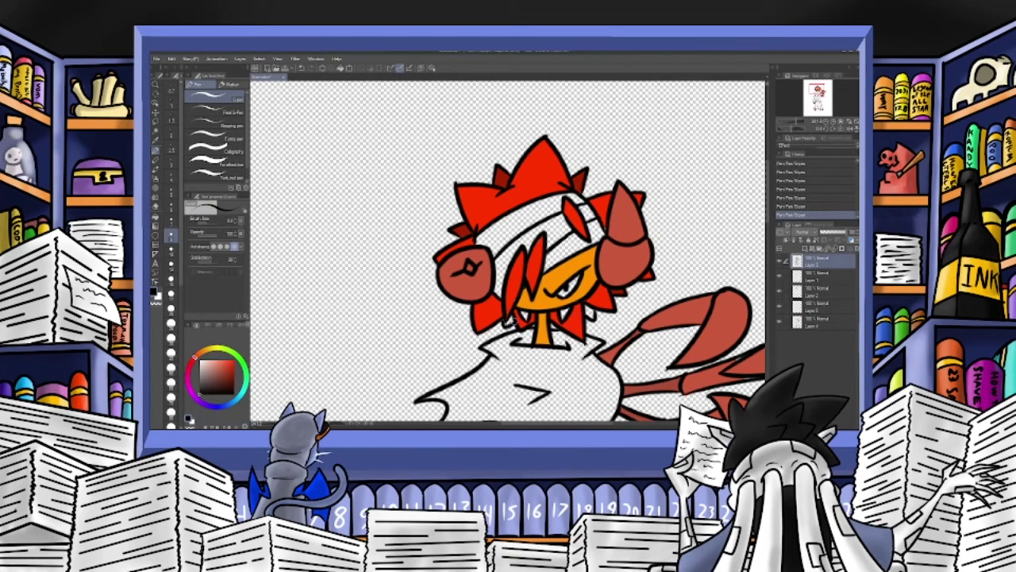
click(820, 310)
key(x)
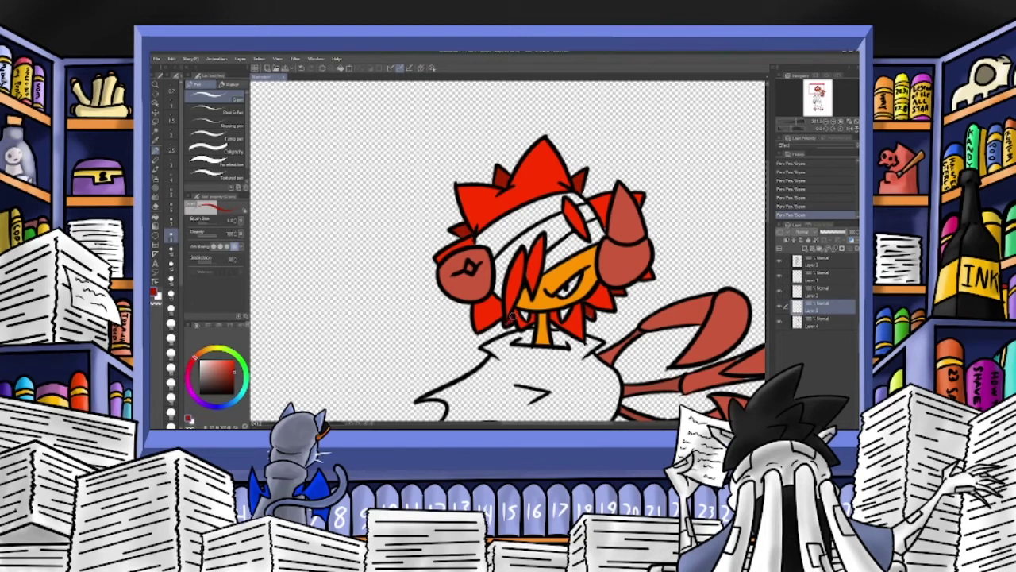
Paint the eye and the teeth yellow on the layer holding the dark red spikes.
click(819, 293)
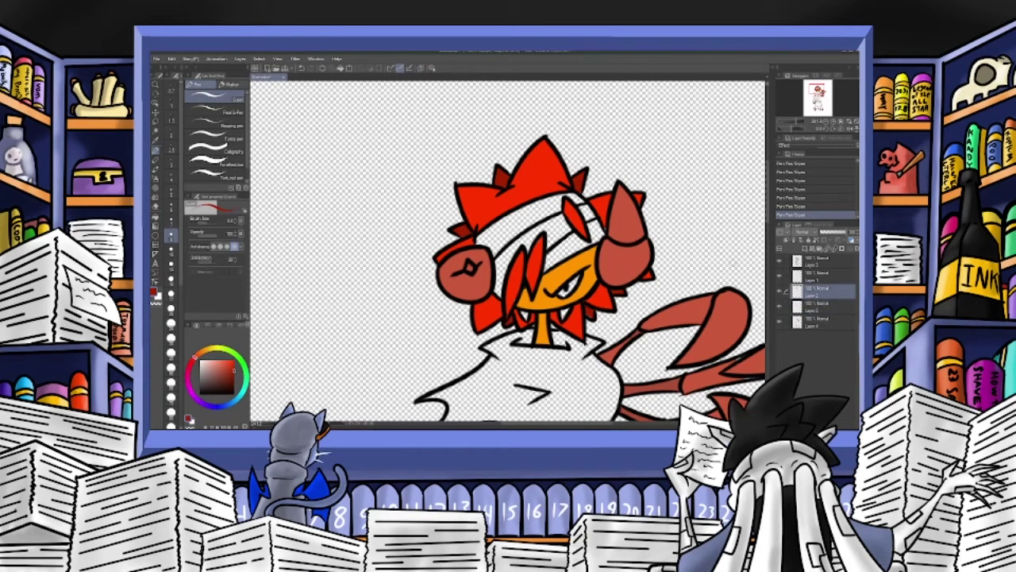
alt+click(609, 206)
key(alt+bracketleft)
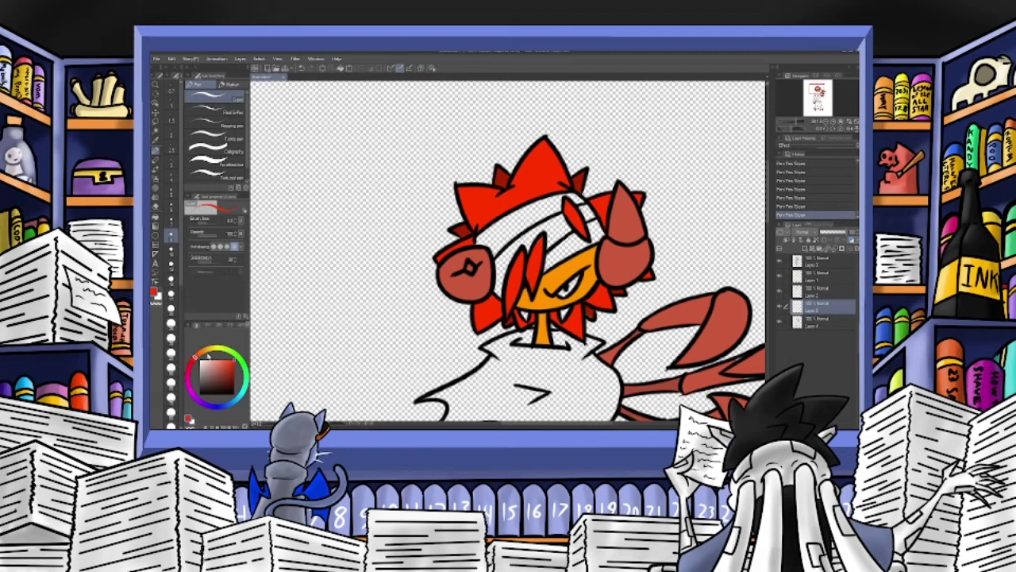
click(211, 353)
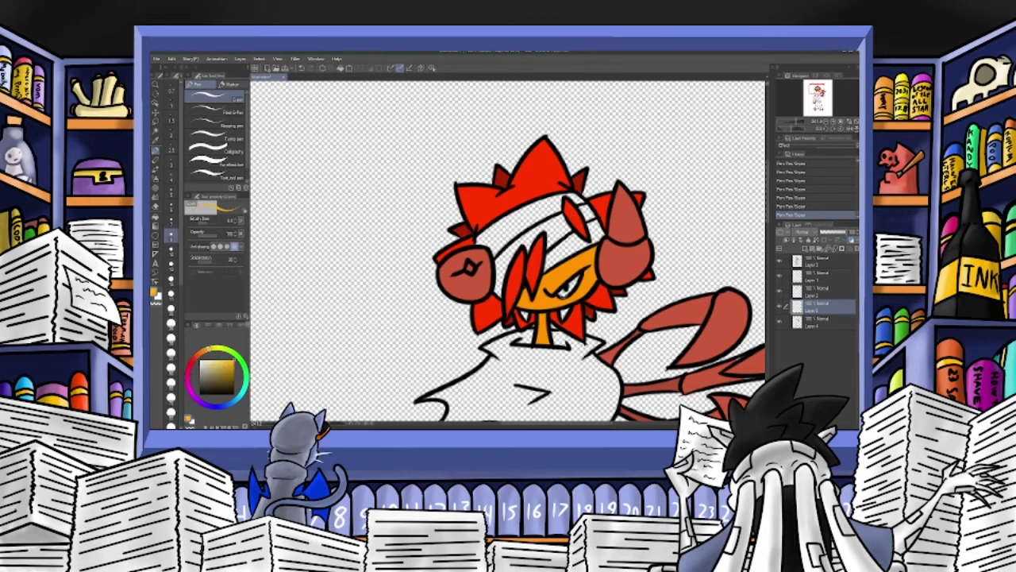
mouse_move(570, 281)
mouse_down()
mouse_move(569, 292)
mouse_move(578, 276)
mouse_up()
alt+click(652, 262)
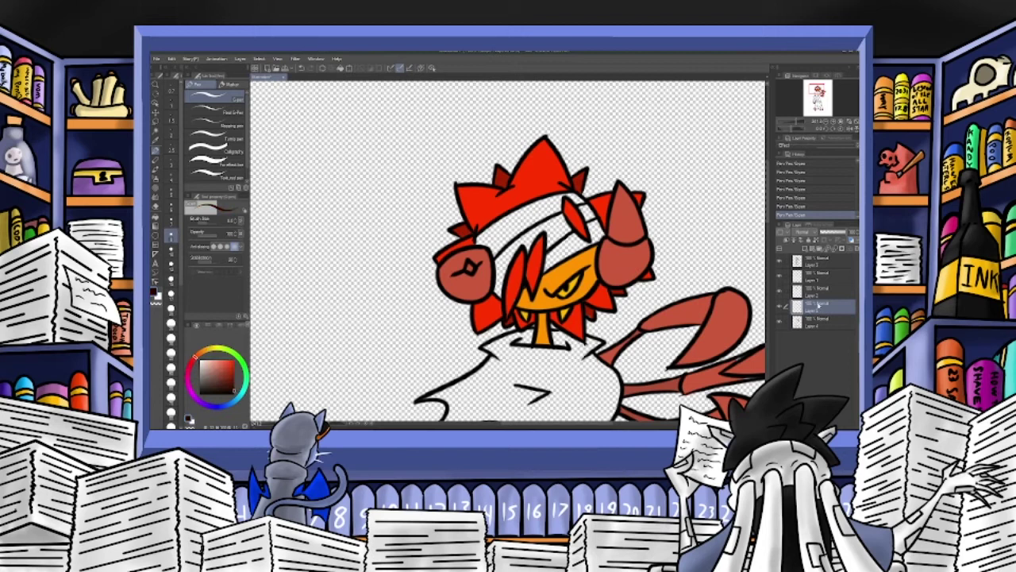
alt+click(587, 309)
Auto-select the empty torso area and the headband sections on the line art layer.
click(796, 121)
click(795, 122)
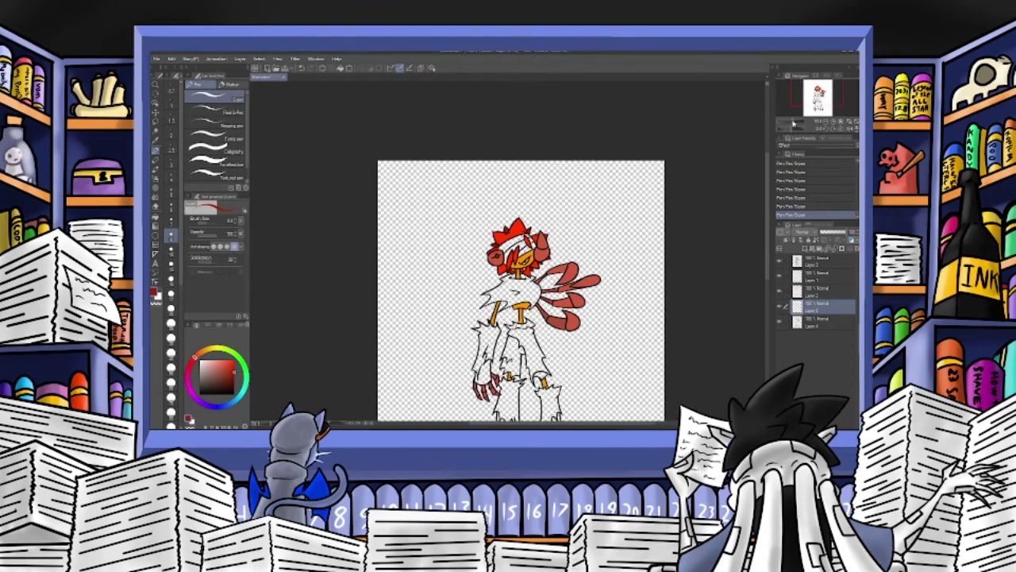
click(812, 119)
drag(812, 108, 814, 104)
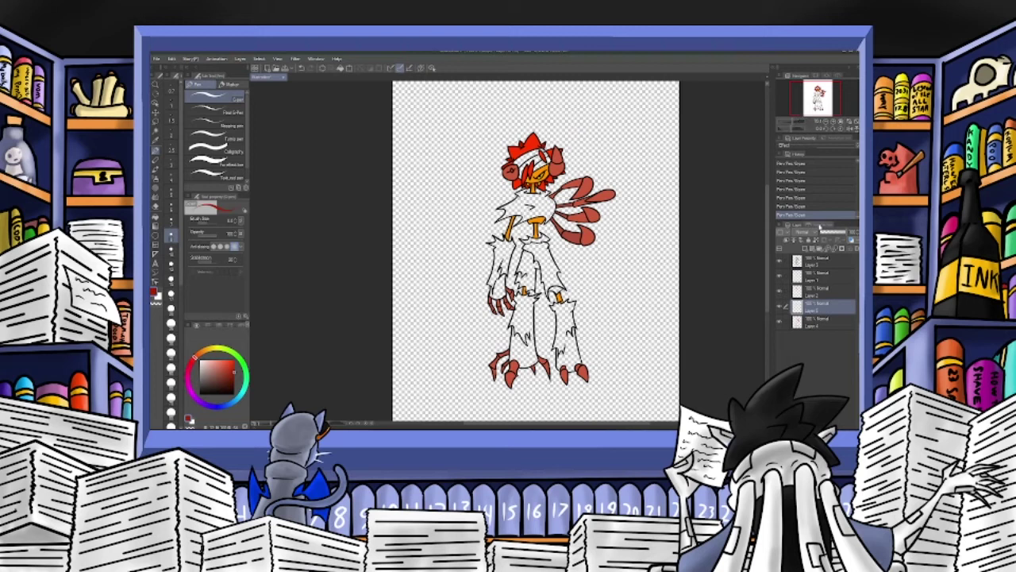
click(818, 262)
click(156, 131)
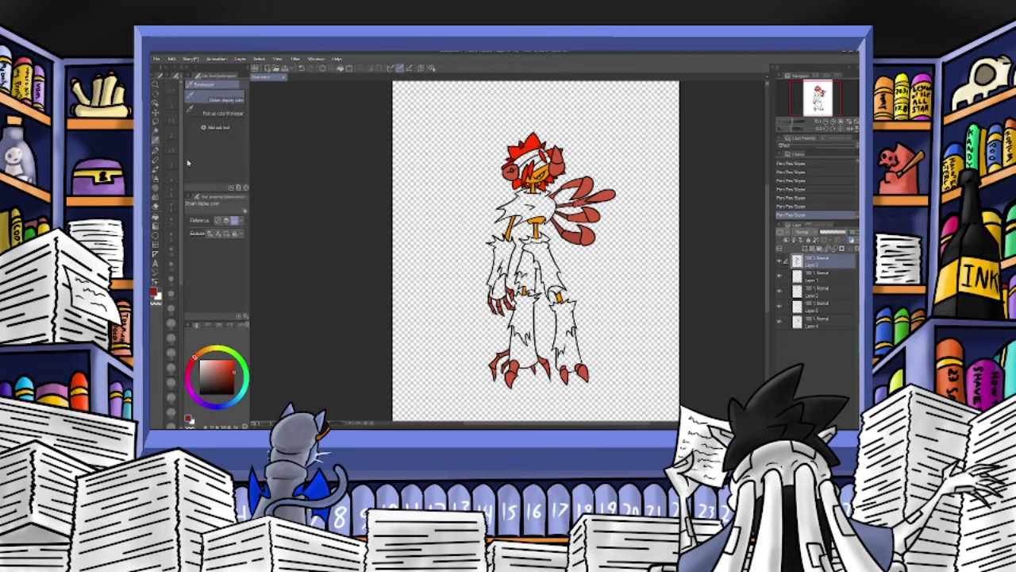
click(527, 208)
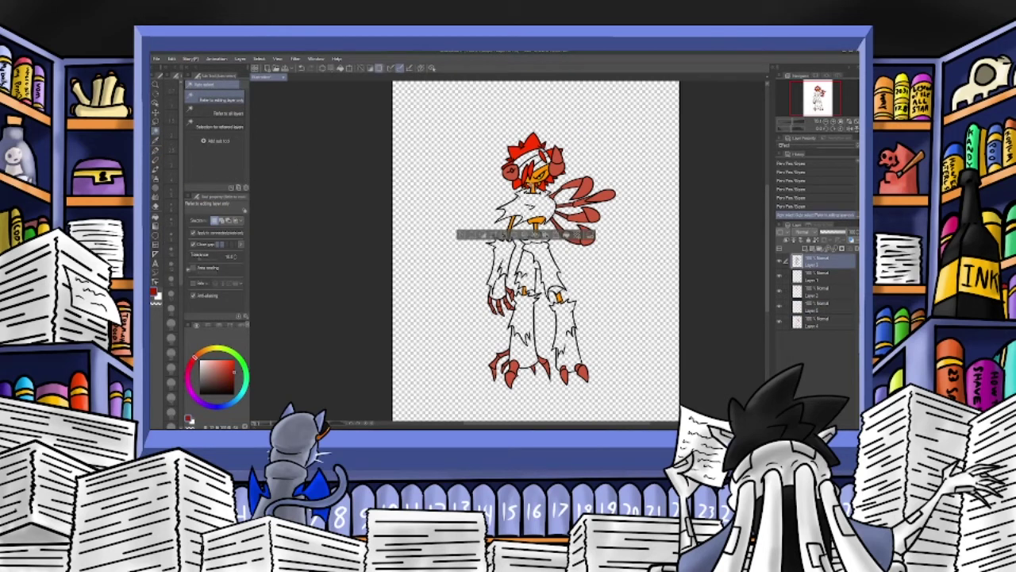
shift+click(524, 204)
shift+click(521, 163)
shift+click(527, 159)
shift+click(533, 157)
shift+click(541, 156)
Add the arm and leg coverings to the selection and expand the selected area.
shift+click(499, 262)
shift+click(527, 270)
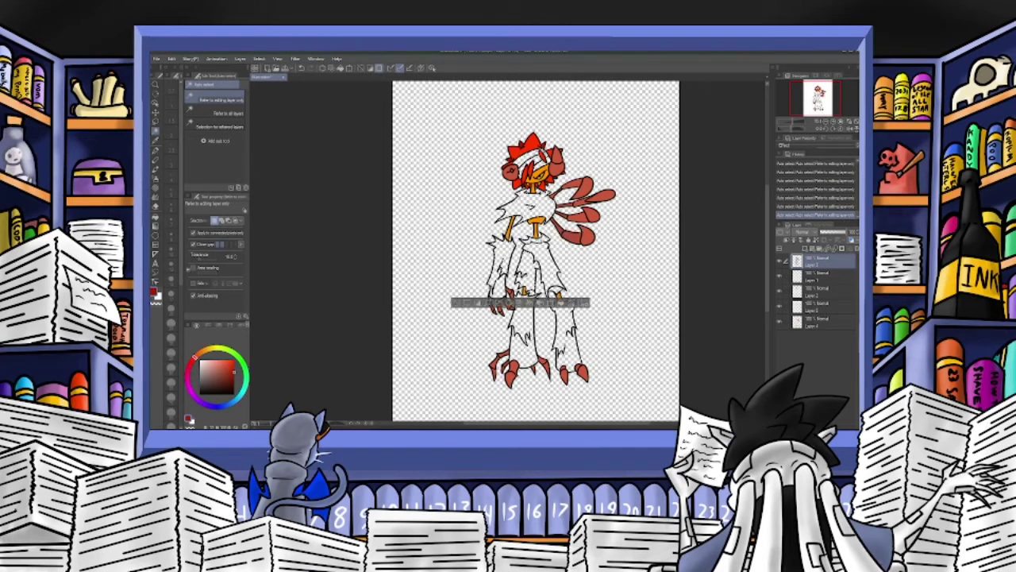
shift+click(523, 330)
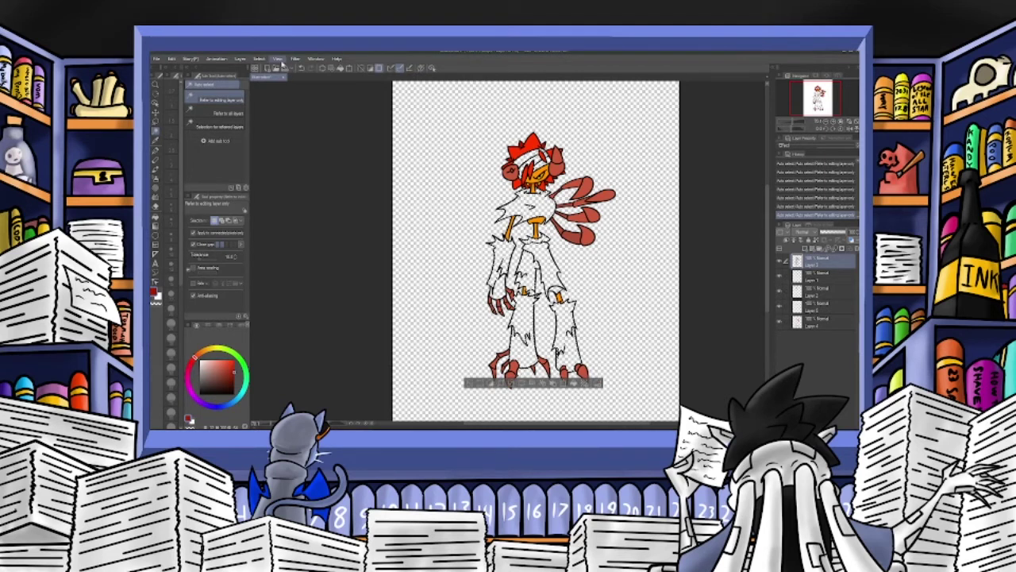
click(624, 181)
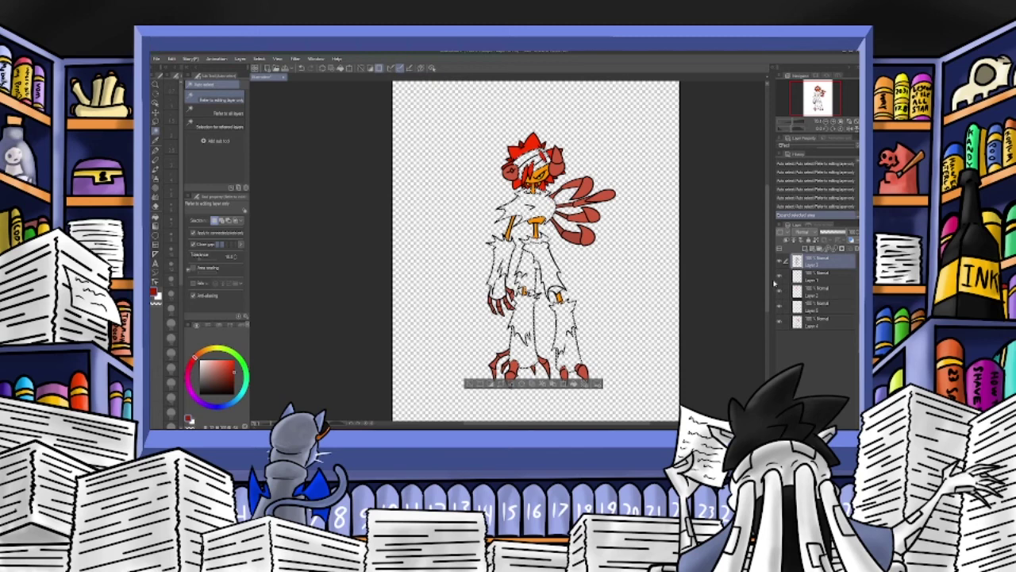
drag(793, 125, 818, 98)
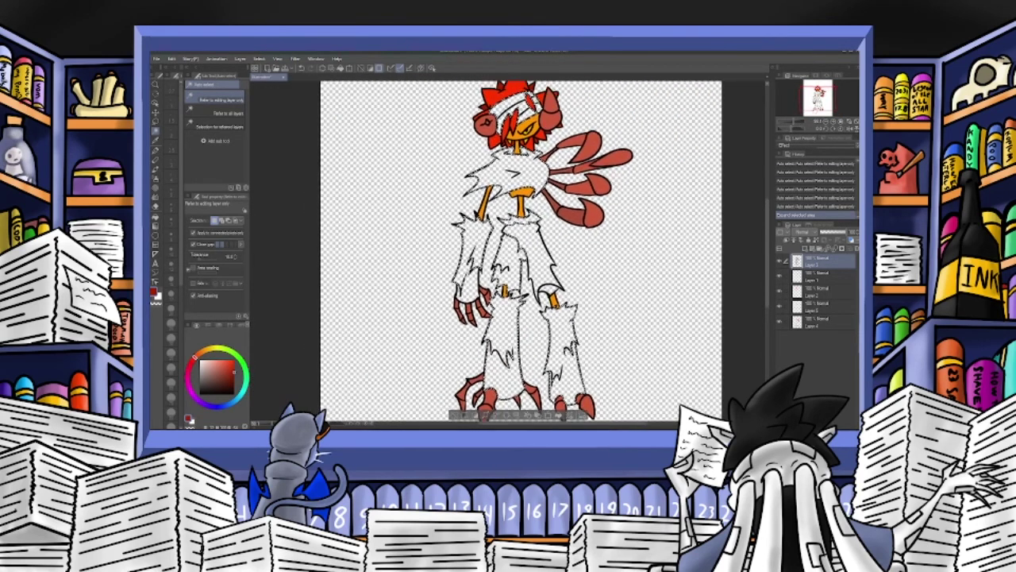
Add a new raster layer directly beneath the line art layer and switch to the Fill tool.
click(818, 304)
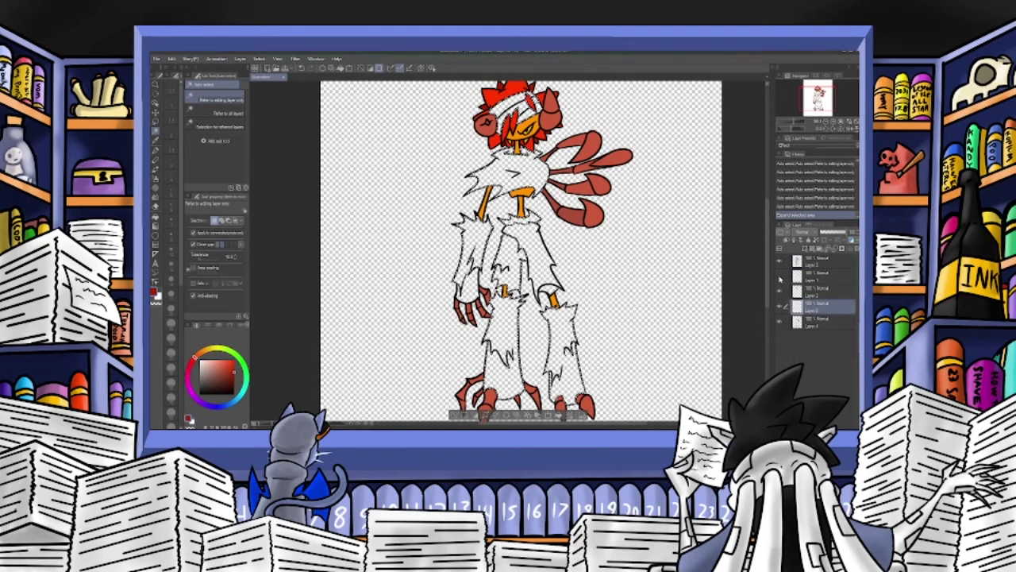
click(810, 280)
key(ctrl+v)
click(157, 217)
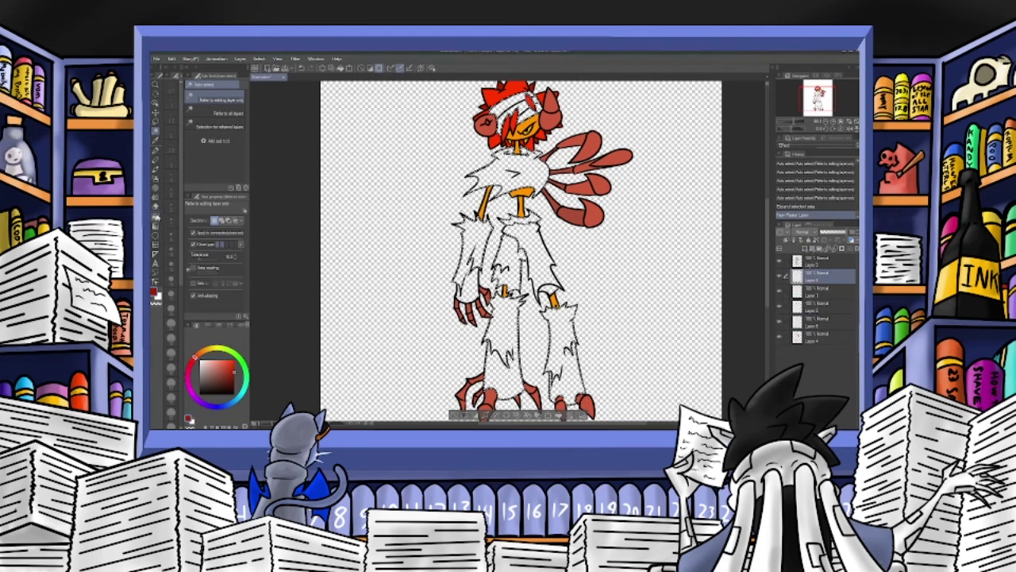
Try filling the torso, arm, waist and leg coverings with a bright reddish brown on the new layer.
click(202, 354)
drag(227, 366, 219, 367)
click(229, 370)
click(197, 353)
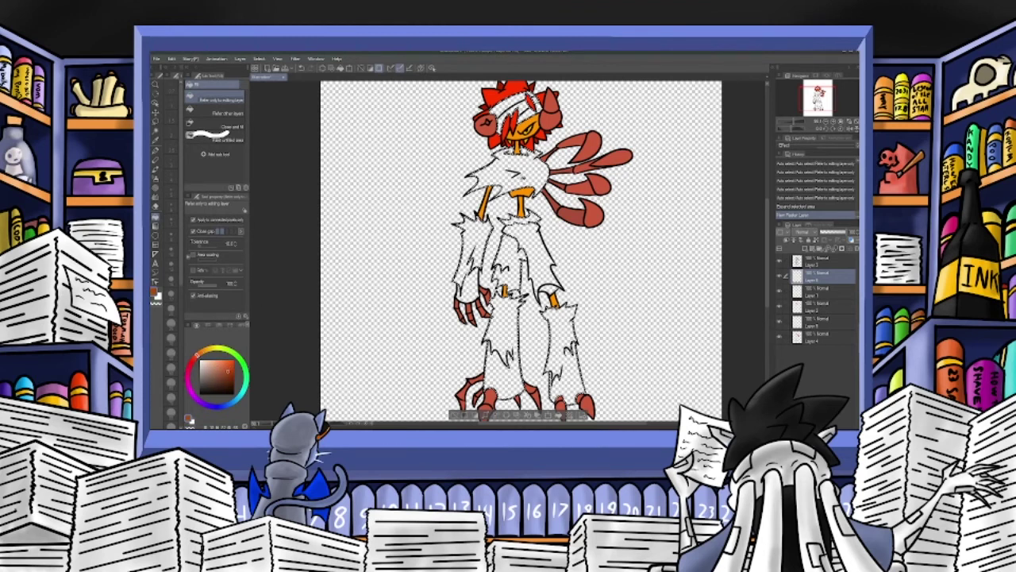
click(514, 171)
click(474, 238)
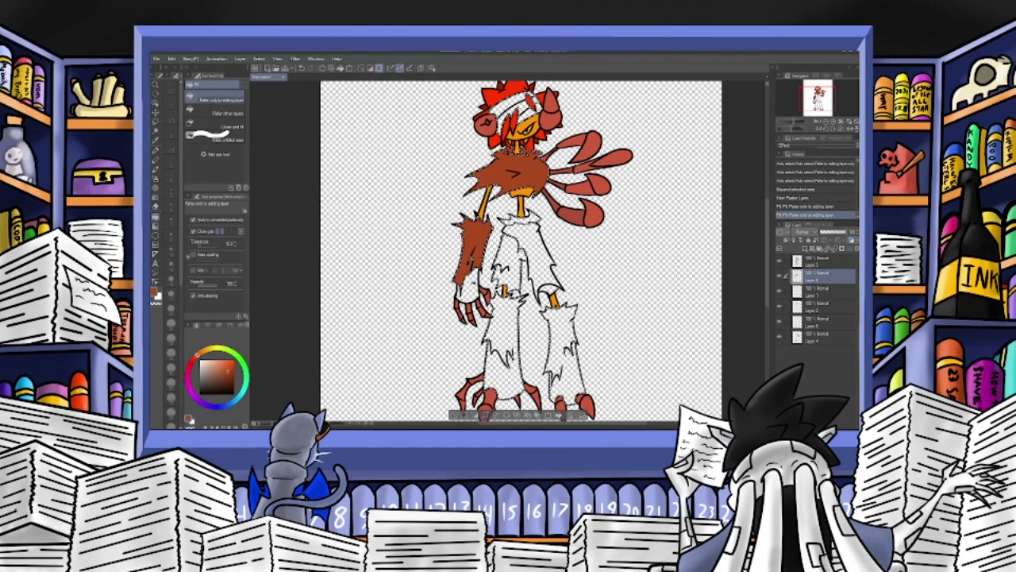
click(520, 223)
click(505, 327)
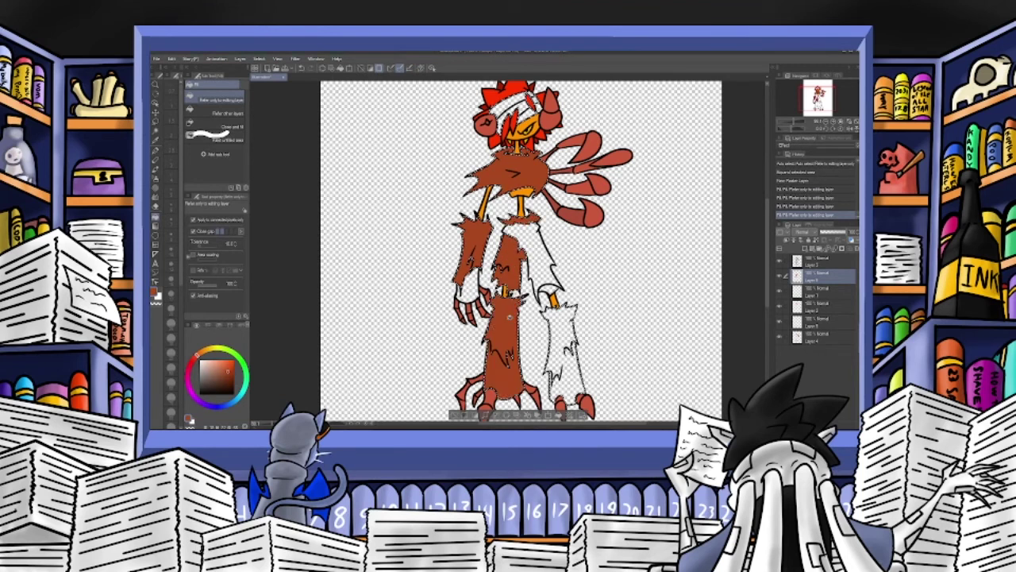
click(562, 337)
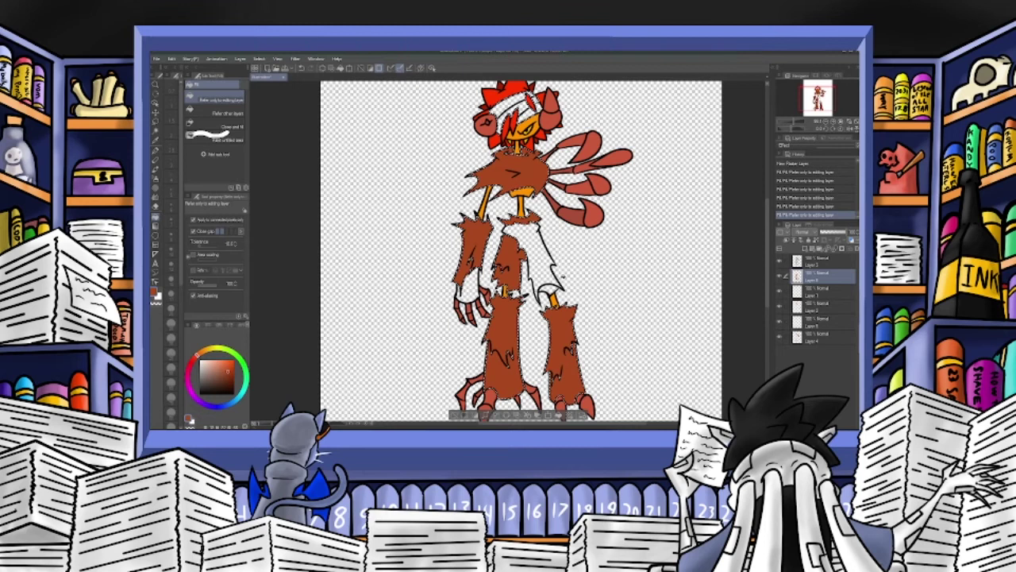
Undo all the bright reddish-brown fills on the torso, arm, waist and leg coverings.
click(301, 71)
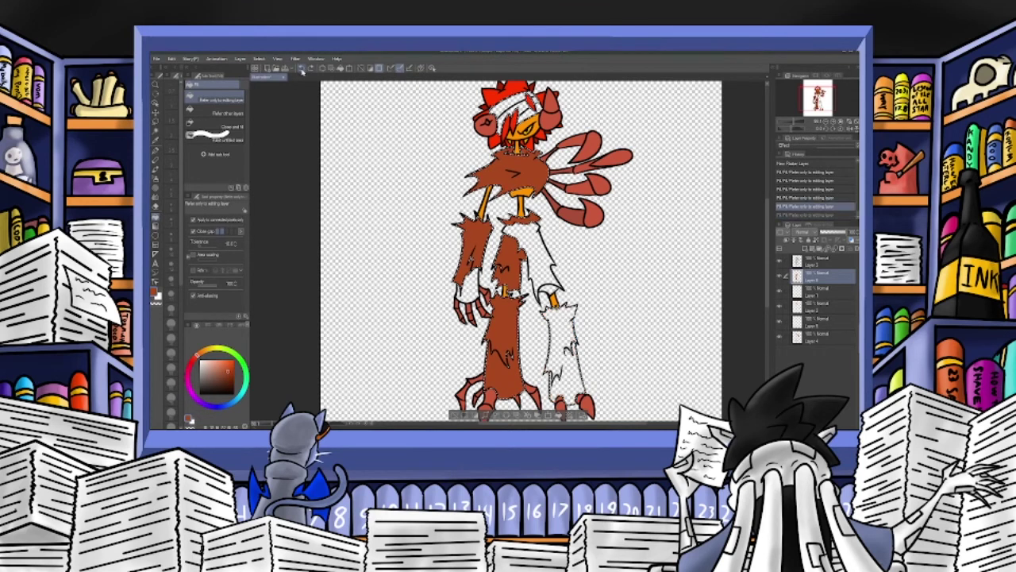
click(301, 71)
click(301, 70)
click(301, 70)
click(301, 71)
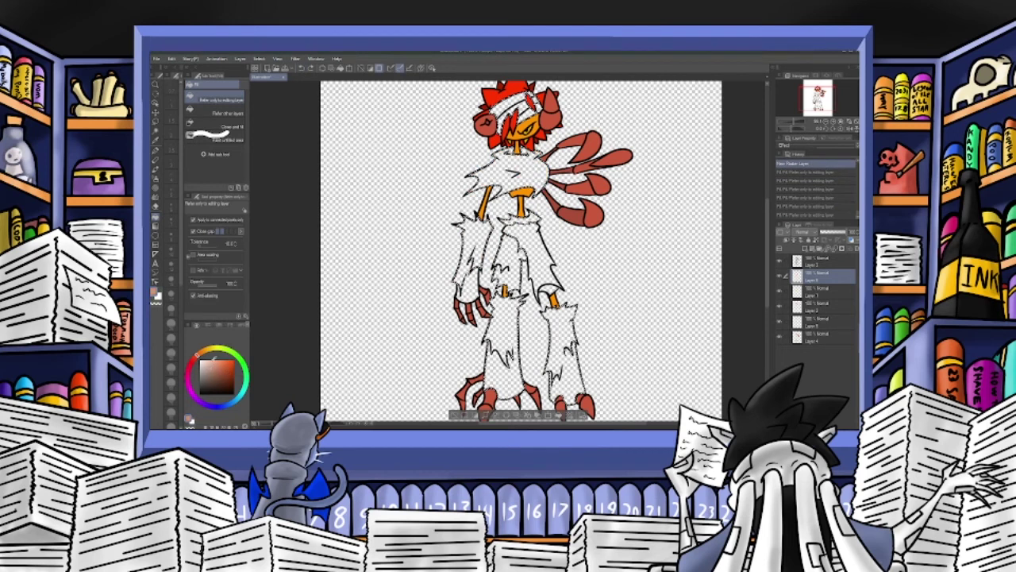
Try an orange-brown fill on the arm covering and upper leg covering, and undo both fills.
click(204, 352)
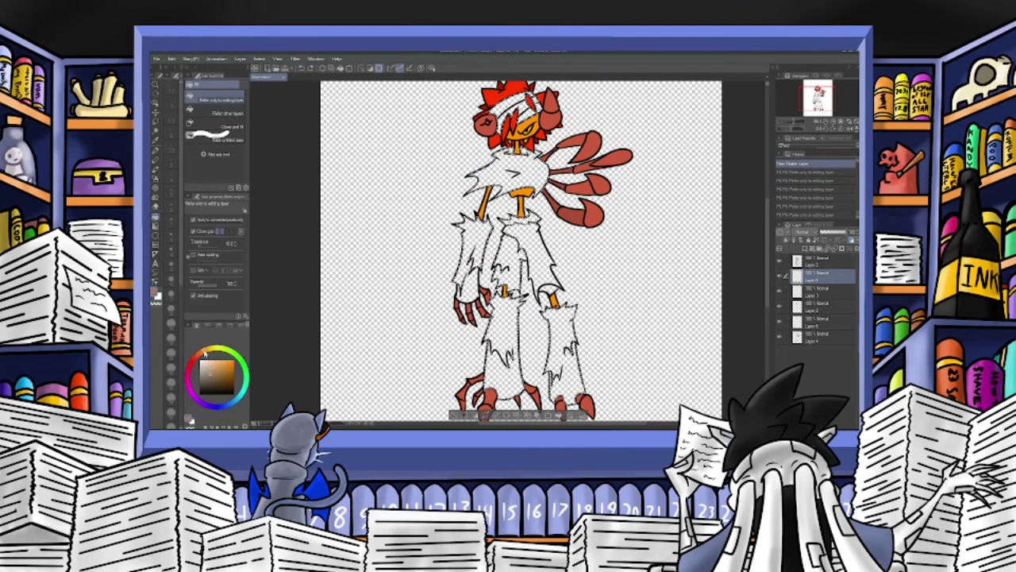
click(223, 372)
click(215, 375)
click(202, 353)
drag(243, 379, 233, 369)
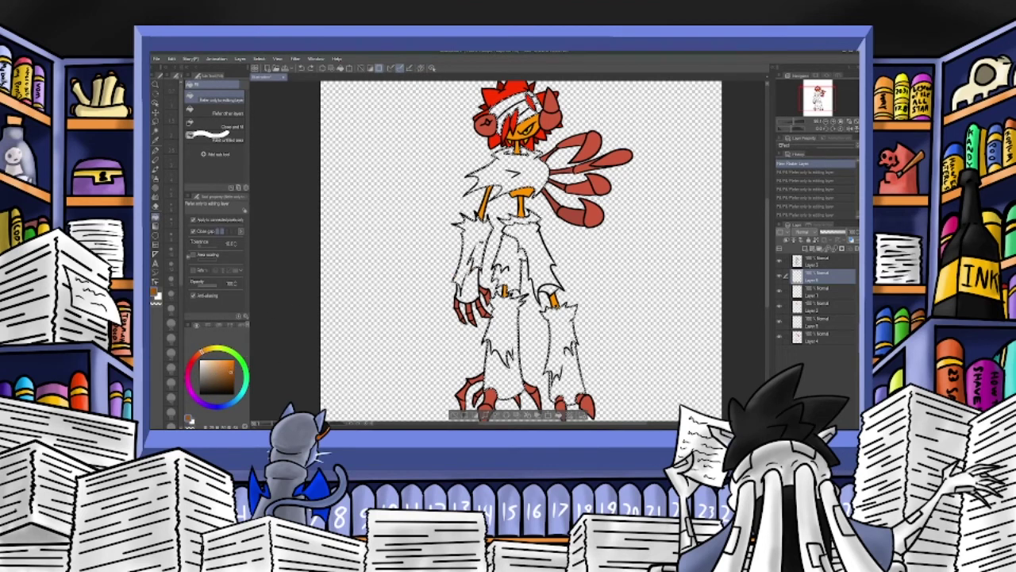
click(473, 240)
click(511, 258)
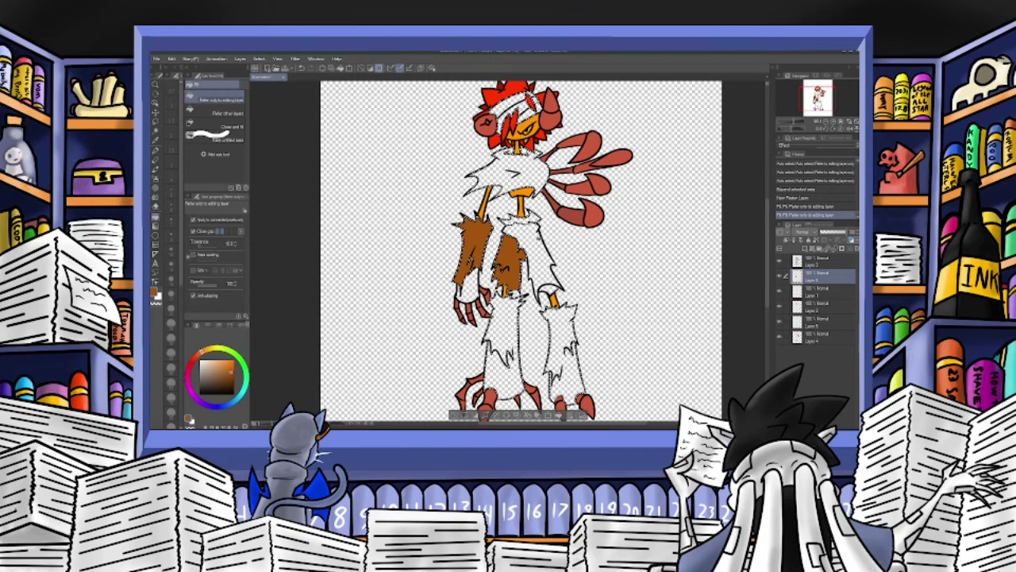
click(302, 69)
click(302, 69)
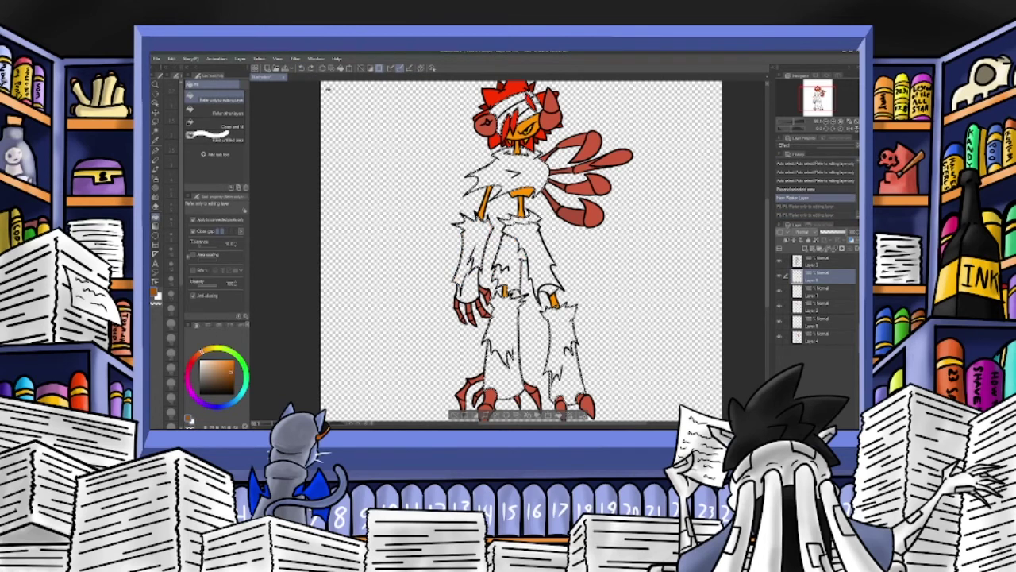
Fill the arm, waist and leg coverings, the torso and the headband with a darker reddish brown.
click(197, 355)
click(222, 380)
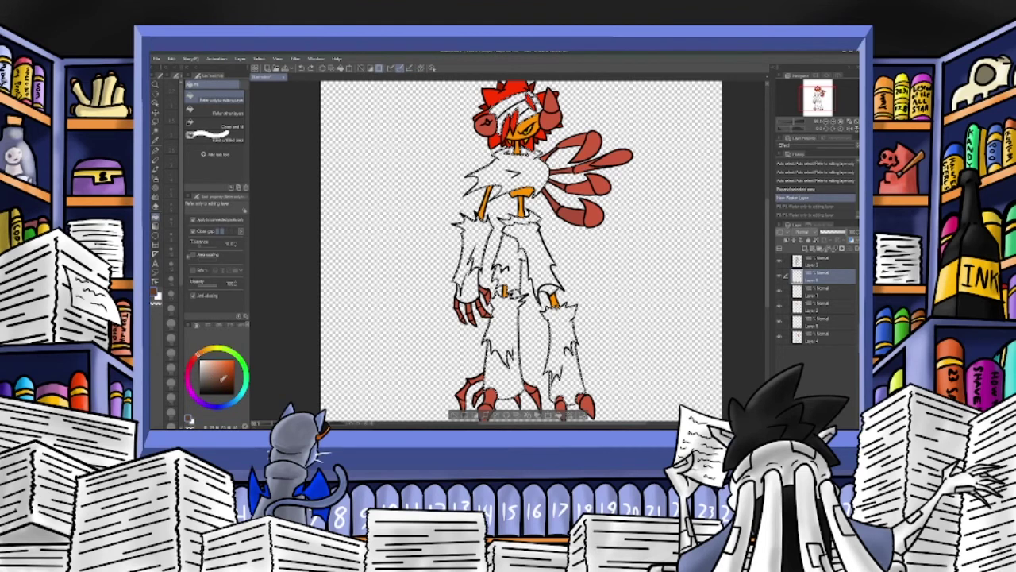
click(227, 374)
click(473, 251)
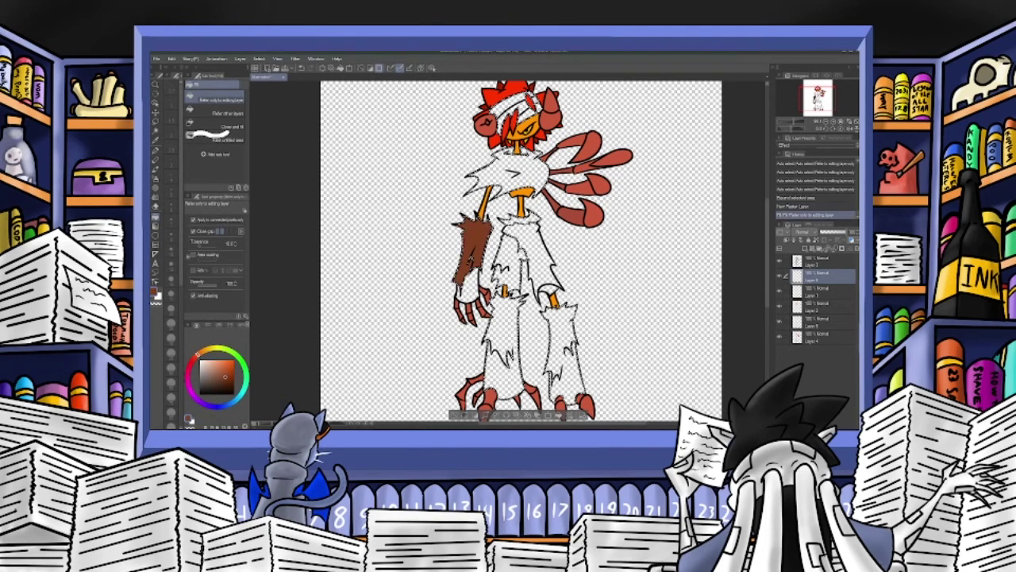
click(510, 252)
click(520, 221)
click(562, 334)
click(512, 312)
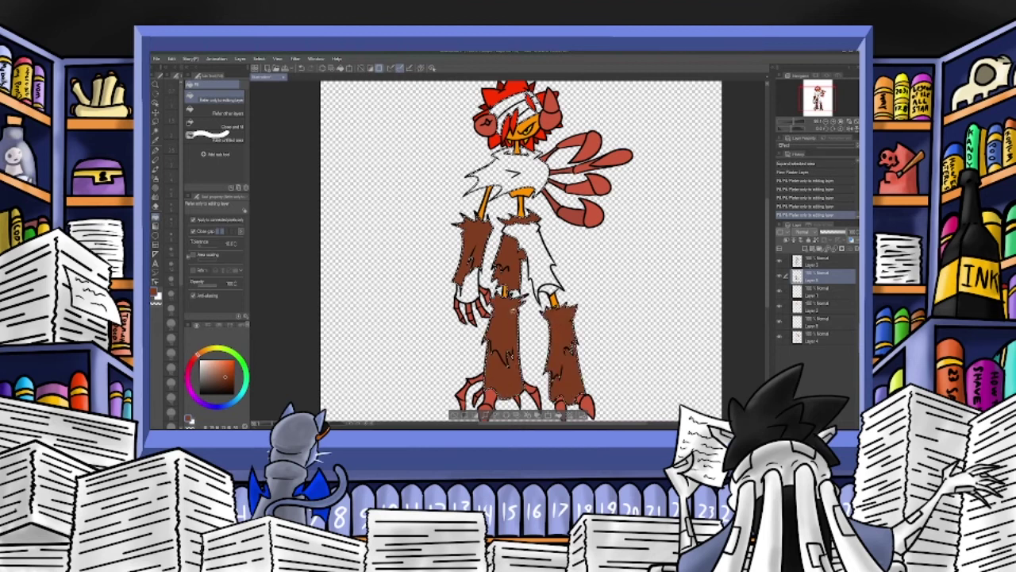
click(512, 173)
click(514, 102)
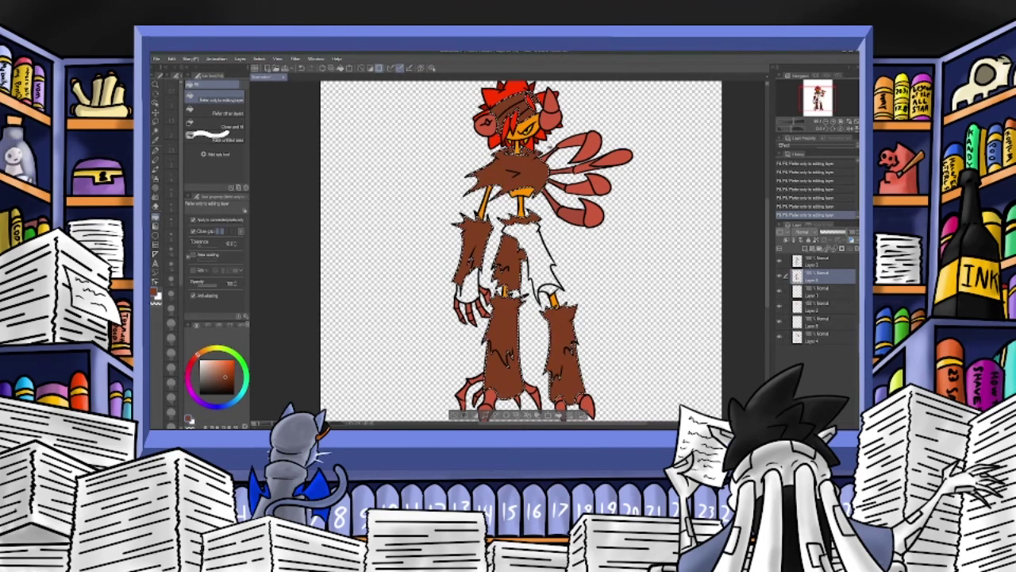
Deselect the area and paint the unfilled spots on the headband, knee flap and arm covering brown with the pen.
click(155, 121)
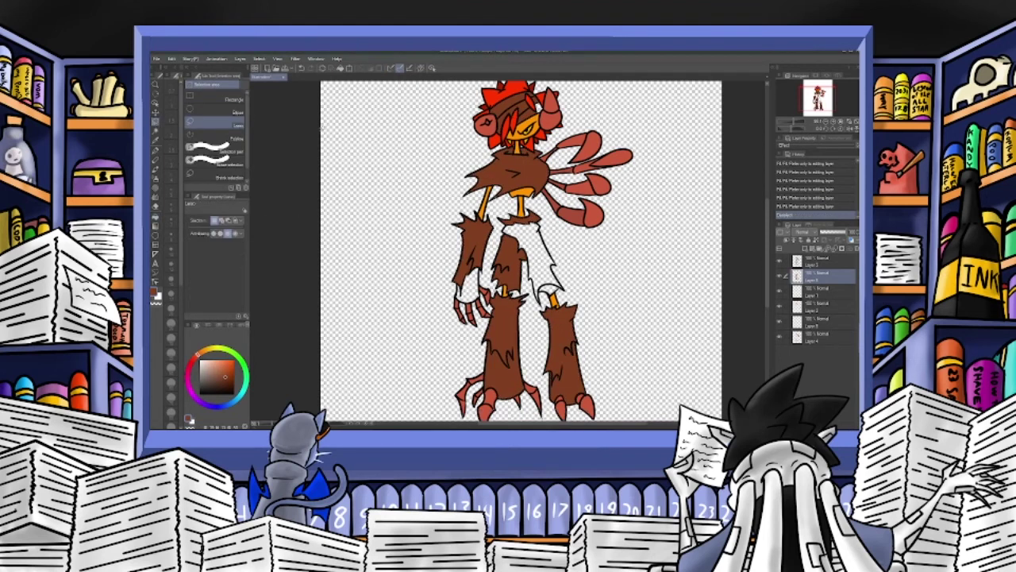
click(155, 150)
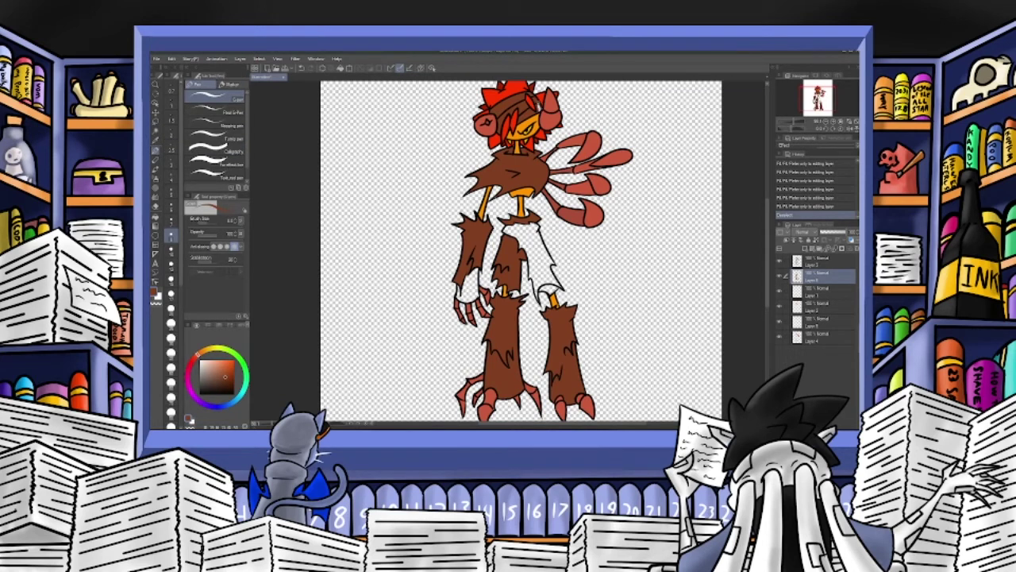
drag(543, 114, 547, 121)
drag(542, 290, 552, 289)
drag(544, 291, 553, 289)
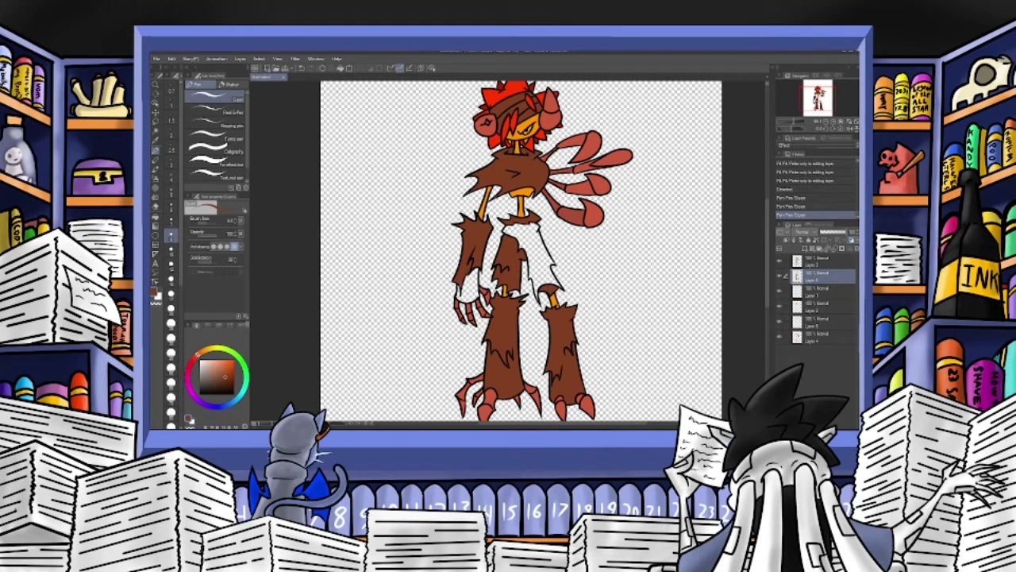
click(209, 226)
mouse_move(460, 294)
mouse_down()
mouse_move(476, 295)
mouse_move(476, 270)
mouse_move(465, 295)
mouse_up()
Refill the lower leg covering beneath the knee flap with a muted greyish brown.
click(213, 370)
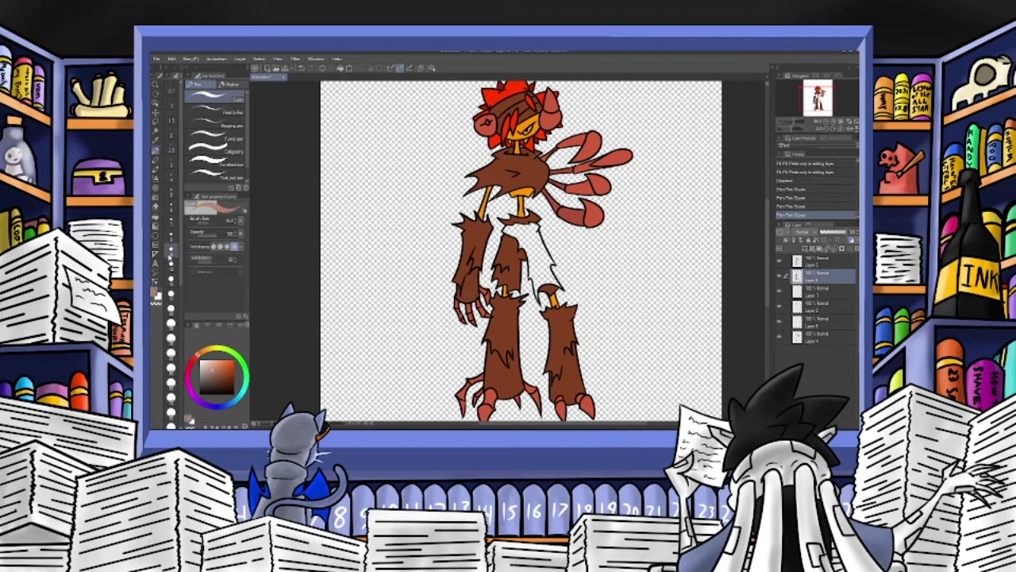
click(156, 216)
click(567, 340)
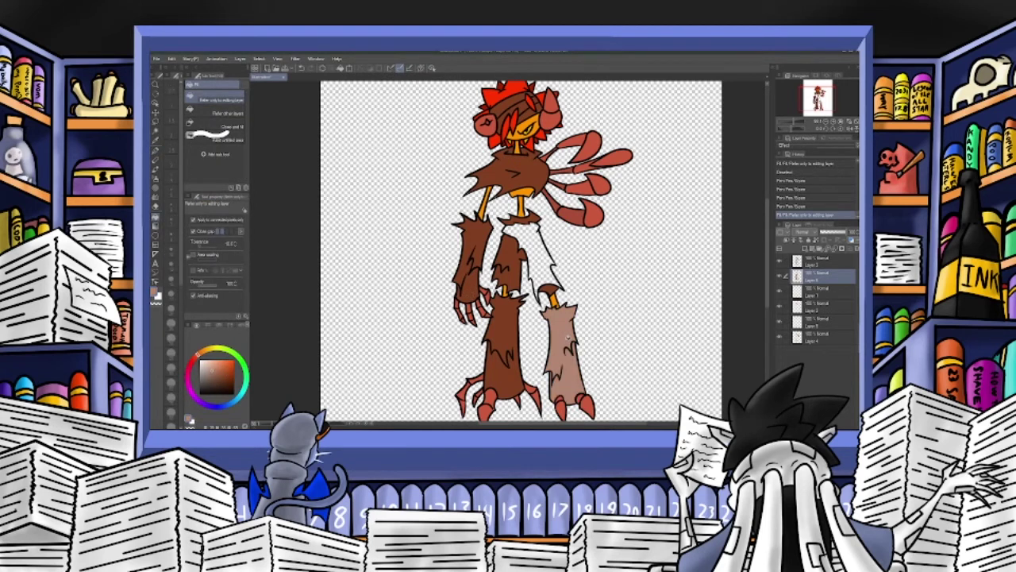
click(212, 374)
click(569, 351)
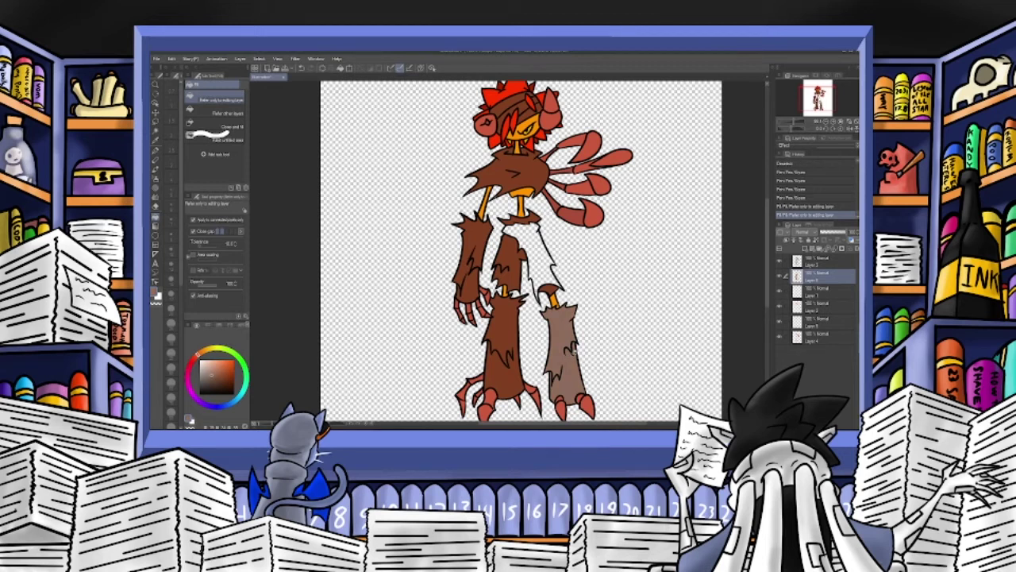
Recolour the headband sections and the arm covering with the same greyish brown.
click(508, 106)
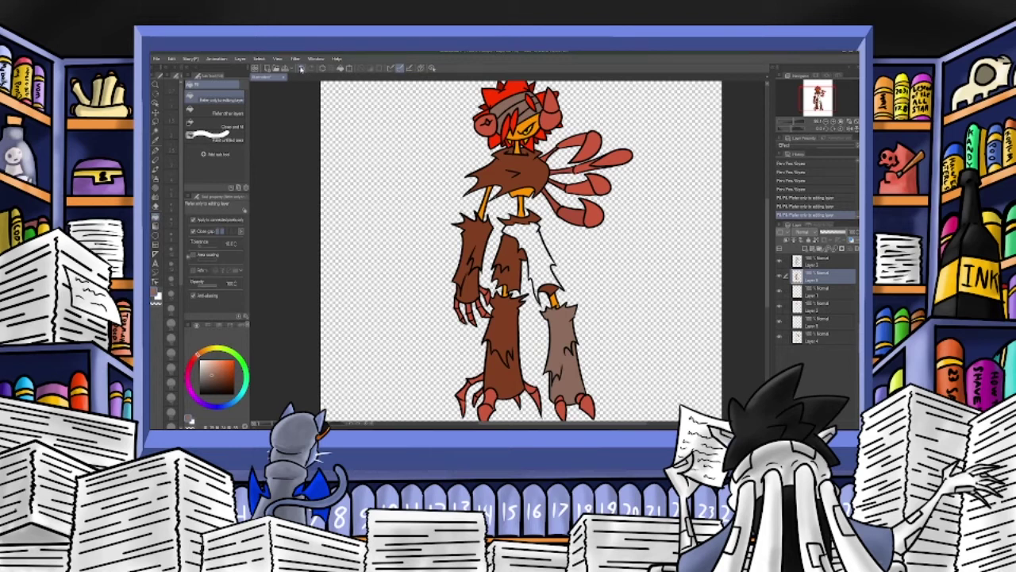
click(302, 68)
click(530, 111)
click(482, 242)
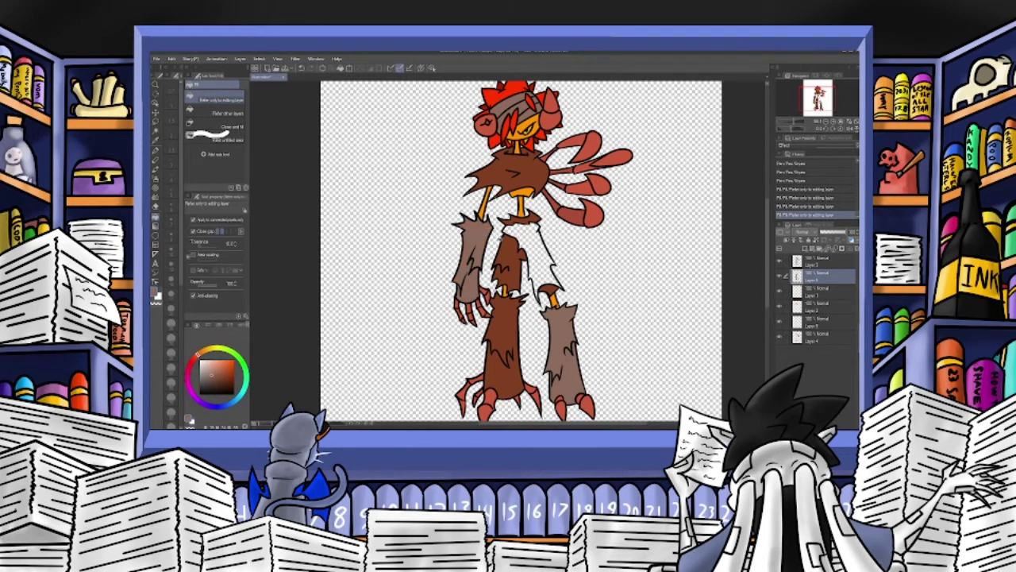
Sample the dark brown from the torso and touch up its colouring with the pen.
alt+click(526, 176)
key(p)
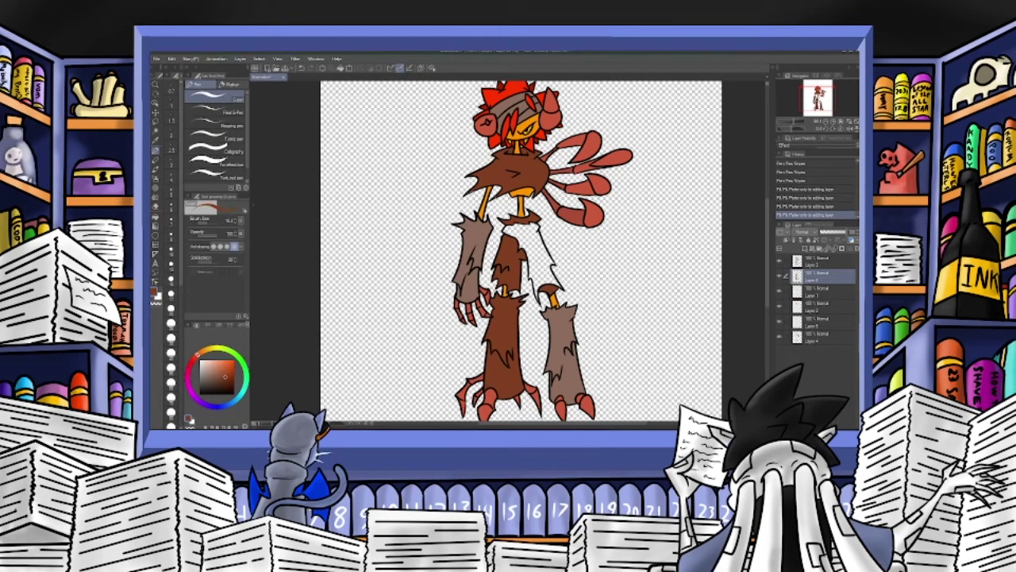
click(516, 176)
click(516, 177)
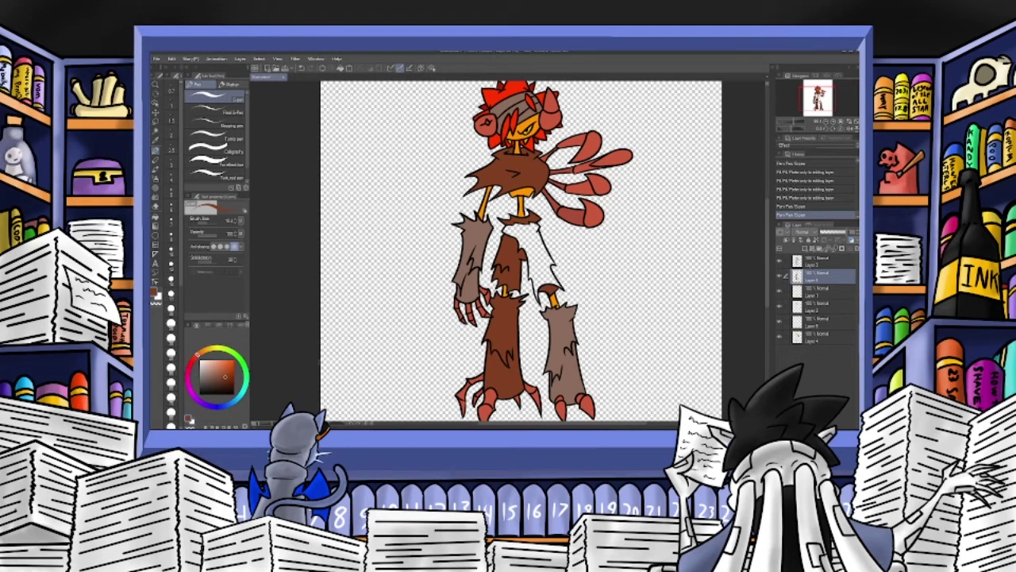
Add a layer beneath the brown colours and paint the upper part of the thigh garment dark red.
click(196, 362)
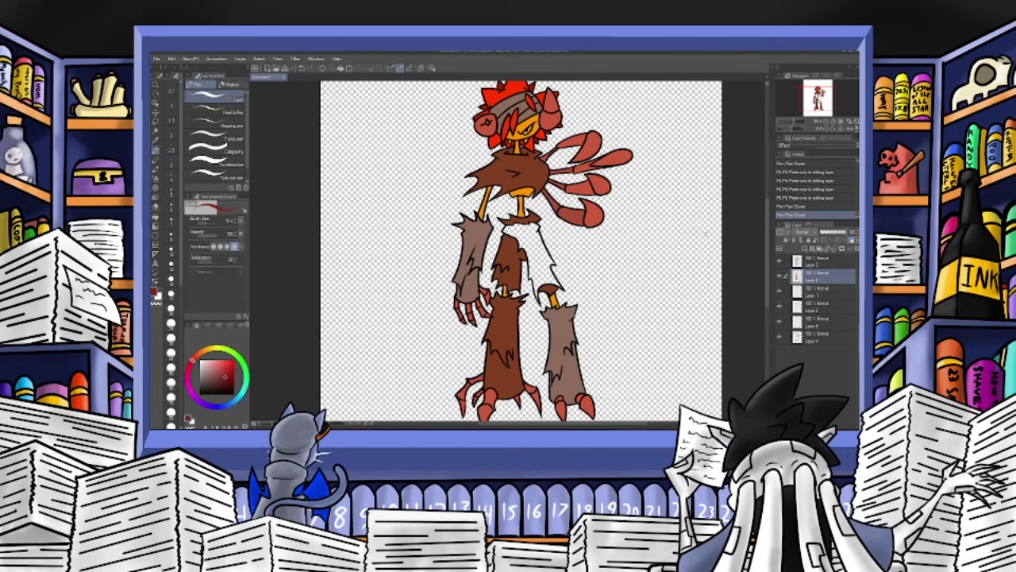
click(806, 248)
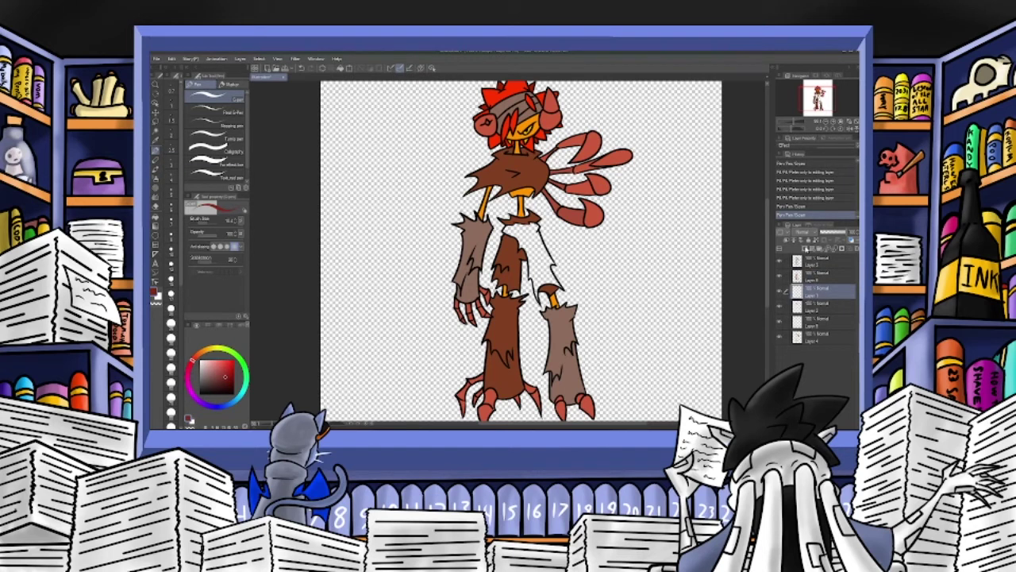
mouse_move(504, 232)
mouse_down()
mouse_move(520, 232)
mouse_move(509, 235)
mouse_up()
drag(506, 232, 520, 236)
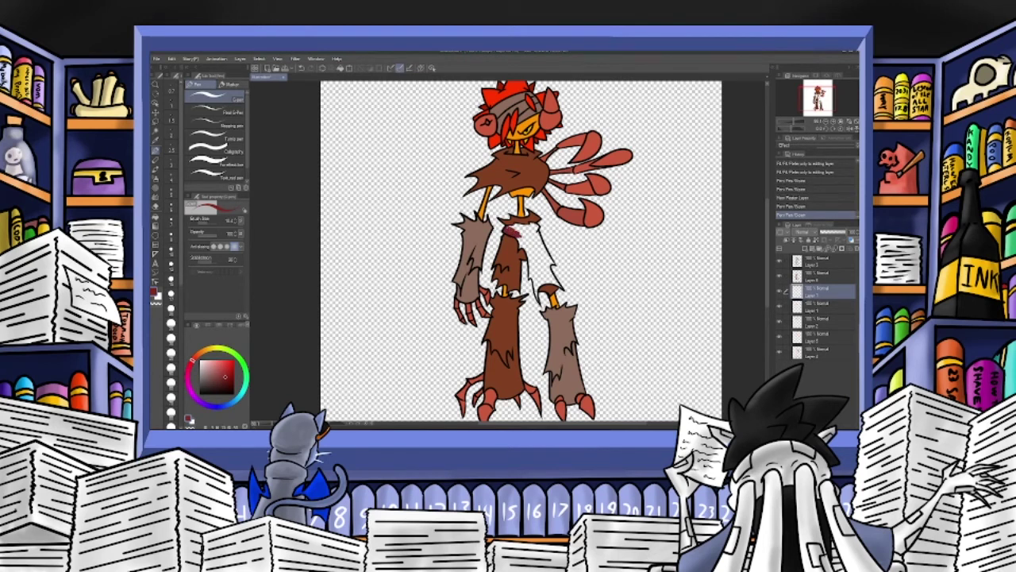
drag(506, 228, 532, 224)
mouse_move(531, 226)
mouse_down()
mouse_move(539, 236)
mouse_move(532, 226)
mouse_move(516, 247)
mouse_move(528, 259)
mouse_move(533, 243)
mouse_move(535, 261)
mouse_move(543, 251)
mouse_move(551, 263)
mouse_up()
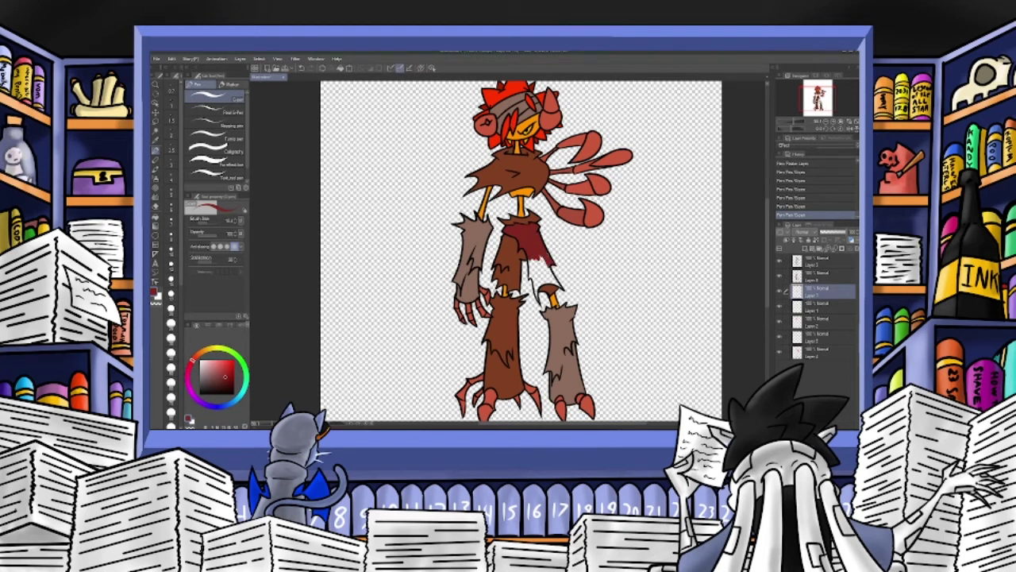
Finish painting the lower part of the thigh garment dark red down to its ragged hem.
click(796, 122)
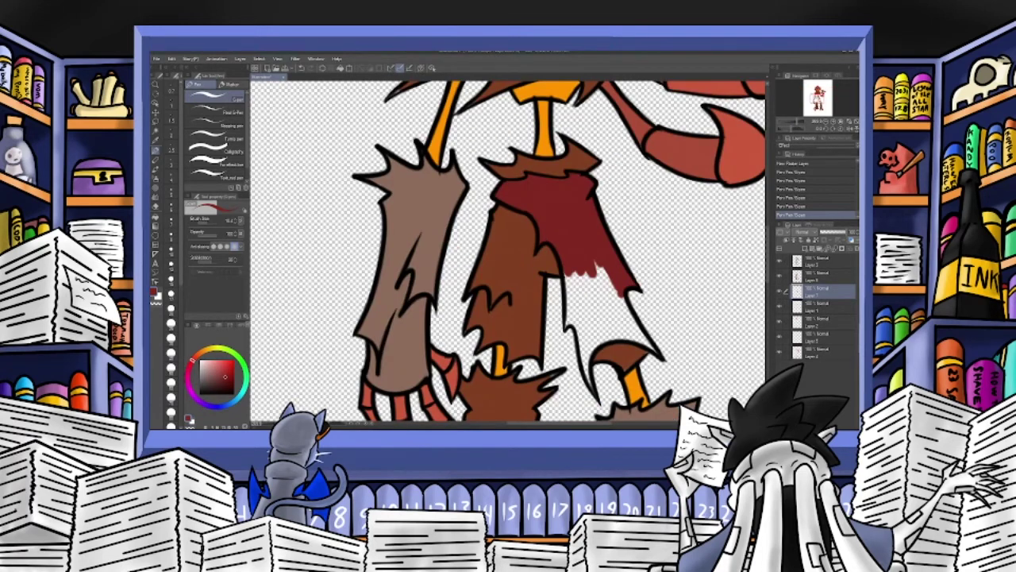
mouse_move(562, 265)
mouse_down()
mouse_move(567, 322)
mouse_move(567, 307)
mouse_move(590, 382)
mouse_move(583, 348)
mouse_move(590, 356)
mouse_move(628, 332)
mouse_move(609, 338)
mouse_move(651, 335)
mouse_up()
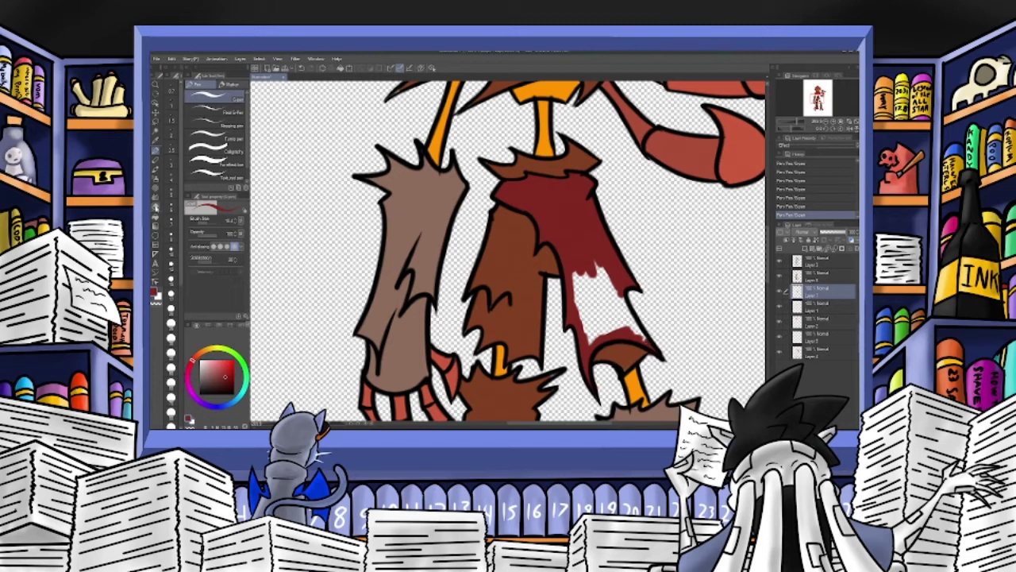
click(156, 203)
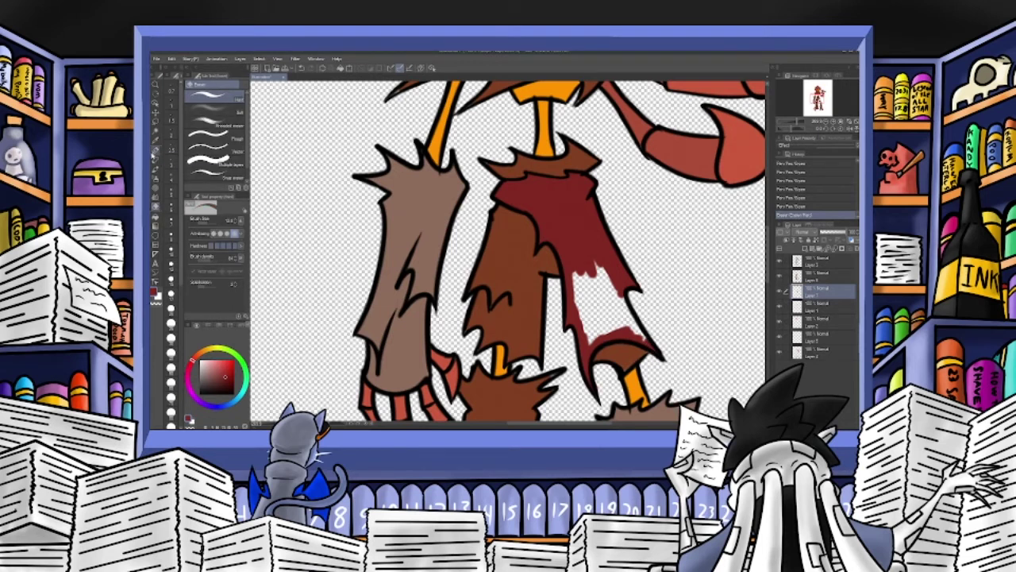
click(155, 153)
mouse_move(635, 327)
mouse_down()
mouse_move(600, 272)
mouse_move(626, 316)
mouse_move(596, 262)
mouse_move(578, 270)
mouse_move(584, 322)
mouse_up()
mouse_move(578, 277)
mouse_down()
mouse_move(592, 340)
mouse_move(606, 287)
mouse_move(606, 324)
mouse_move(611, 298)
mouse_move(618, 305)
mouse_up()
drag(586, 259, 589, 265)
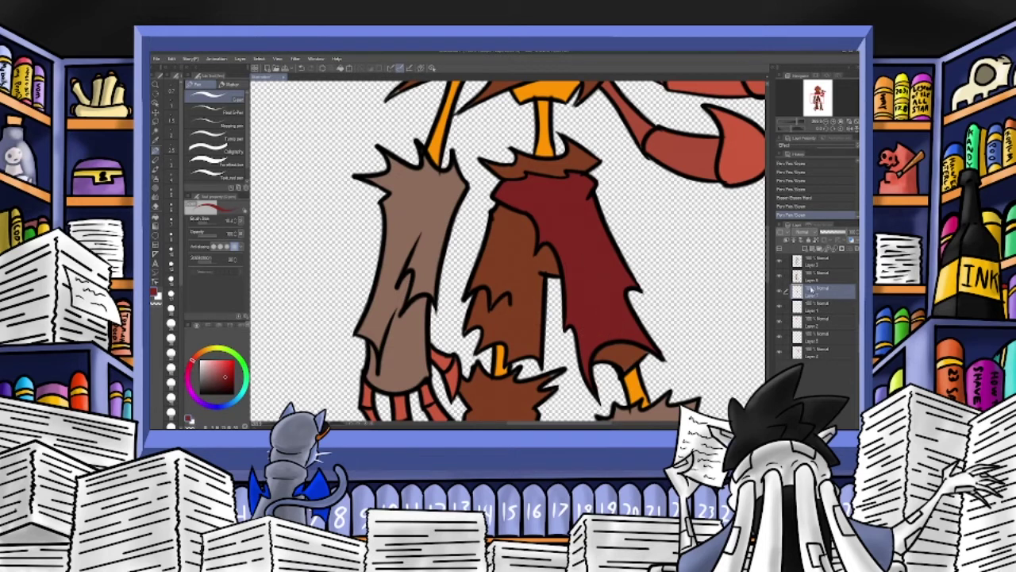
Return to the brown layer, sample the leg's brown and touch up gaps along the leg coverings.
click(824, 277)
alt+click(520, 383)
drag(556, 372, 554, 371)
drag(556, 370, 551, 373)
drag(466, 333, 466, 328)
drag(516, 289, 520, 286)
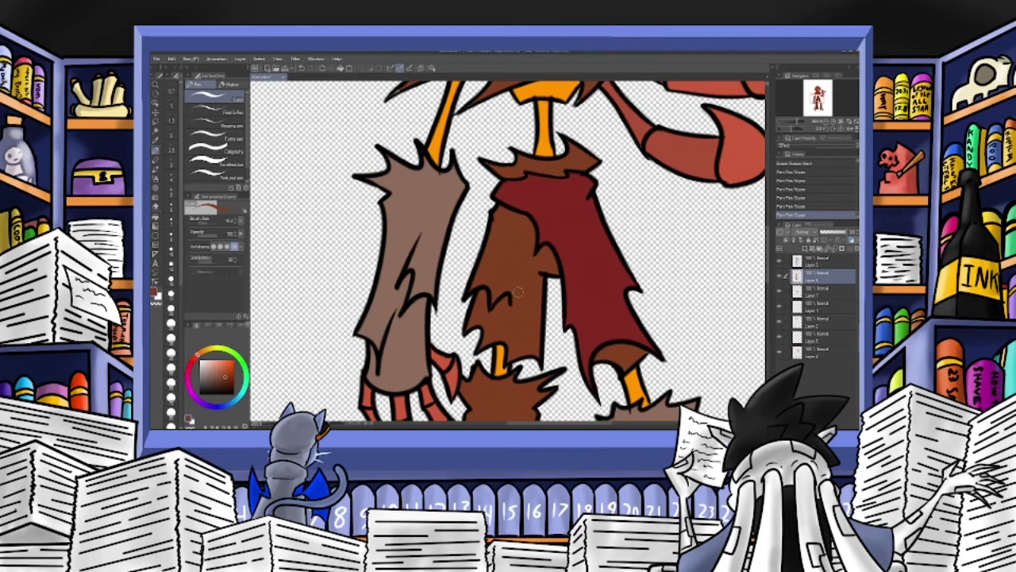
Touch up the remaining gaps in the brown and taupe coverings of the lower legs with the pen.
drag(466, 390, 467, 386)
scroll(625, 162, down, 5)
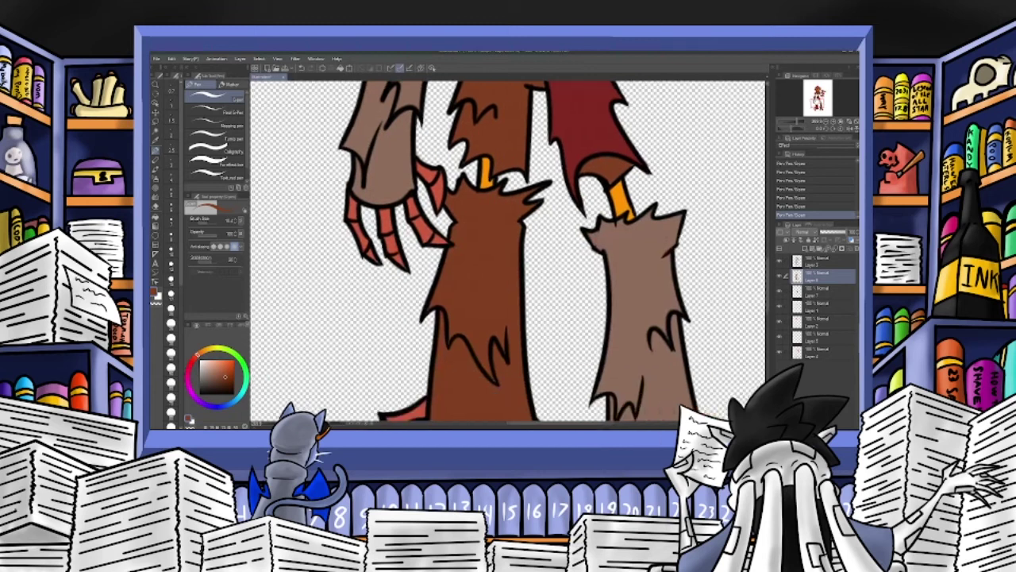
drag(813, 108, 817, 107)
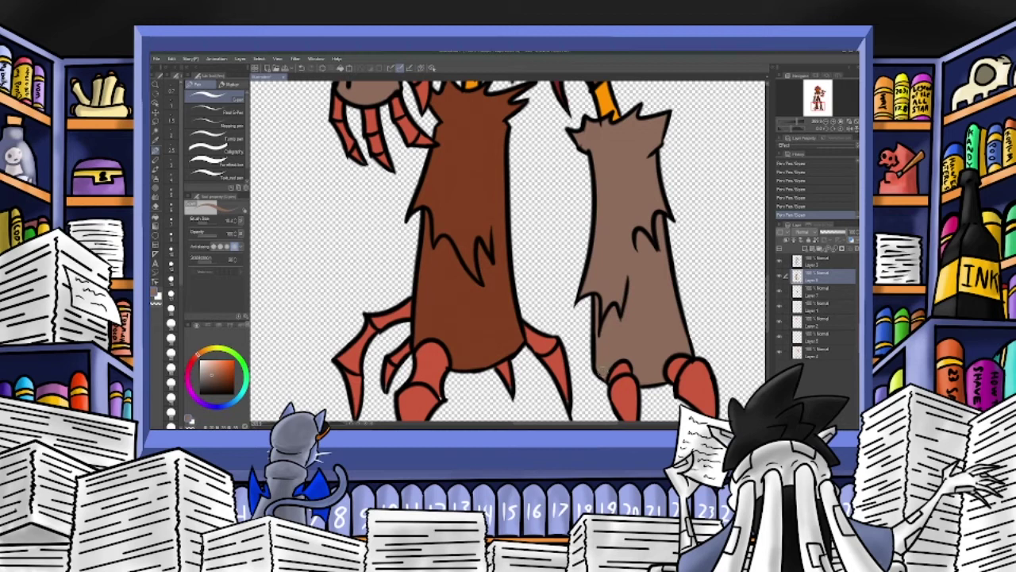
Select the bottom red layer, sample the claws' red and touch up the colouring of the foot claws.
alt+click(618, 382)
click(794, 352)
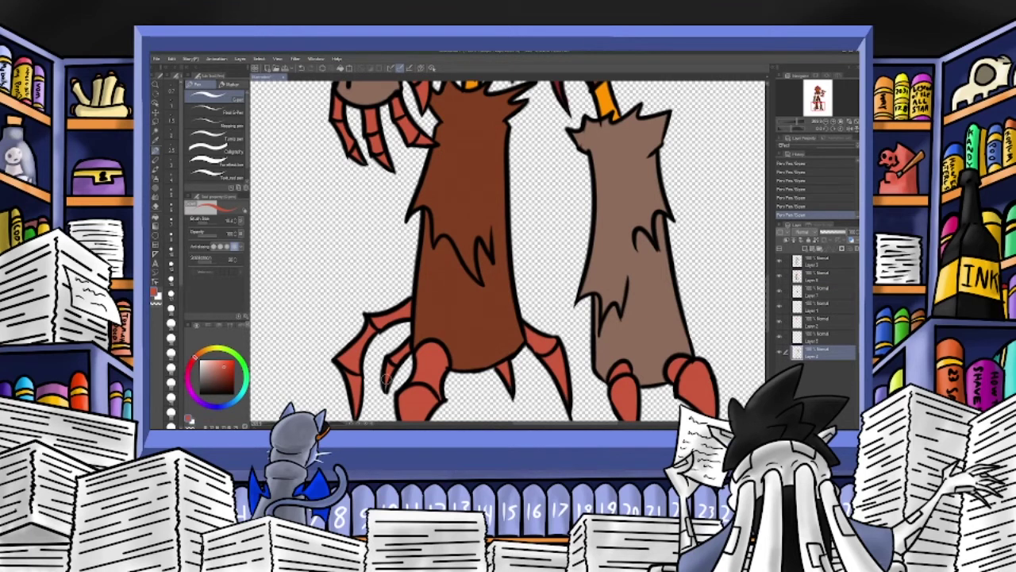
drag(817, 106, 818, 109)
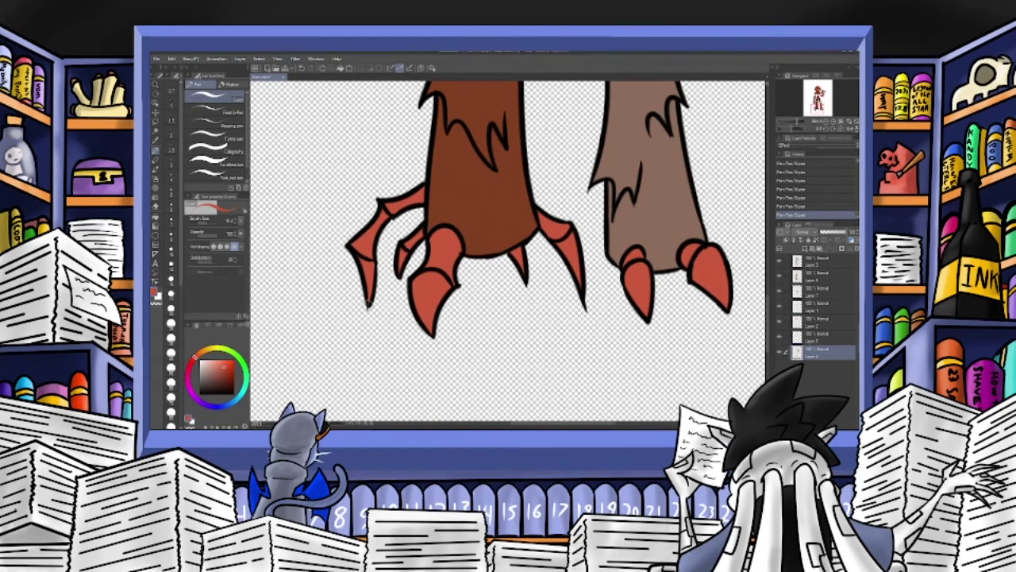
drag(797, 122, 817, 97)
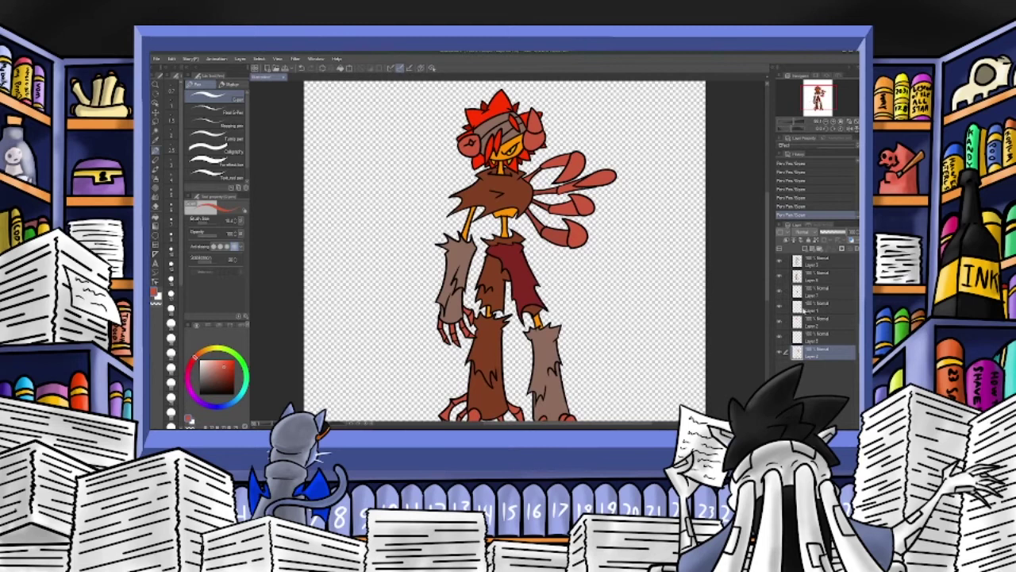
Toggle the visibility of the layers one at a time to check which parts of the character each one colours.
click(779, 308)
click(779, 308)
click(776, 322)
click(777, 322)
click(780, 340)
click(780, 293)
click(780, 293)
click(779, 280)
click(779, 279)
click(780, 353)
click(781, 353)
click(780, 323)
click(779, 324)
click(780, 339)
click(780, 306)
click(782, 305)
click(780, 292)
click(780, 292)
click(781, 277)
click(780, 277)
click(780, 262)
click(780, 262)
click(781, 354)
click(782, 313)
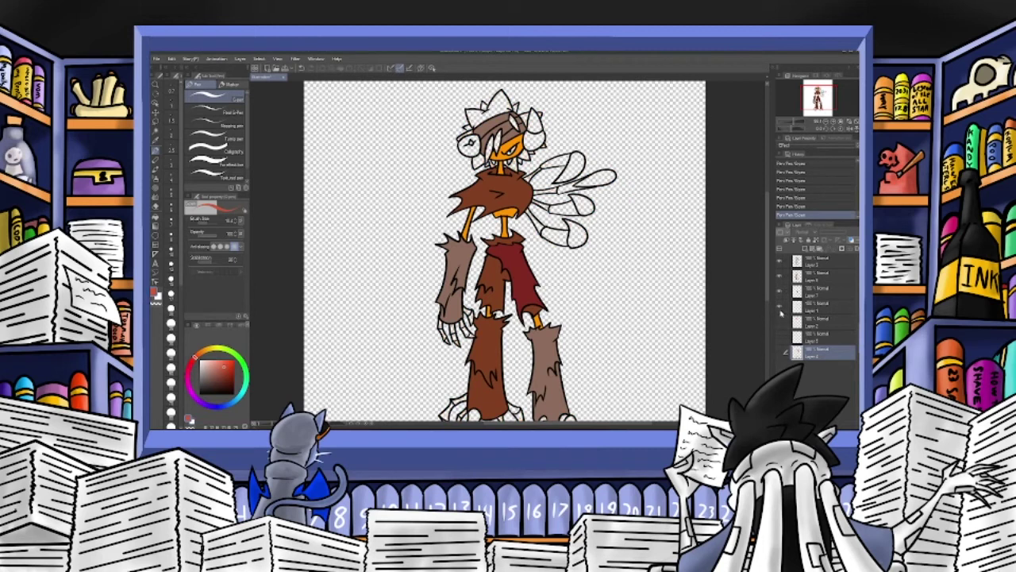
click(780, 317)
click(782, 352)
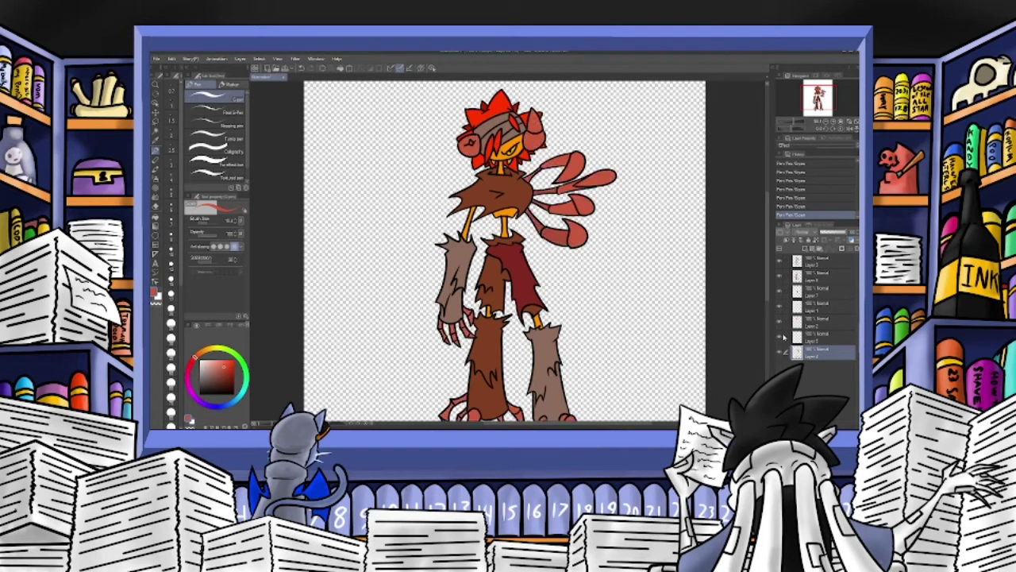
On the layer above the red one, sample the eye's yellow, pick a paler yellow and repaint the eye and both fangs.
click(810, 338)
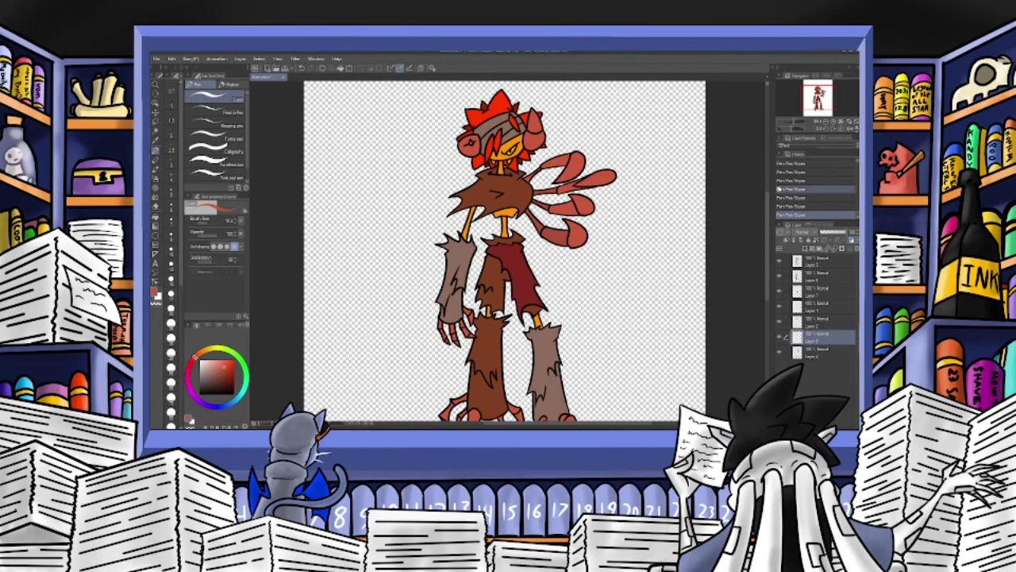
click(800, 123)
drag(819, 96, 819, 91)
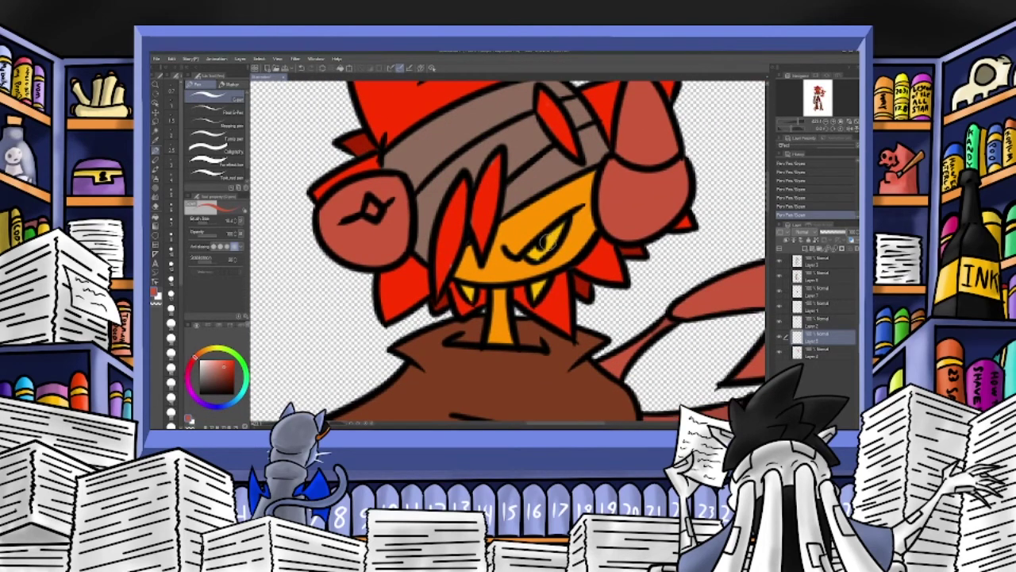
alt+click(550, 236)
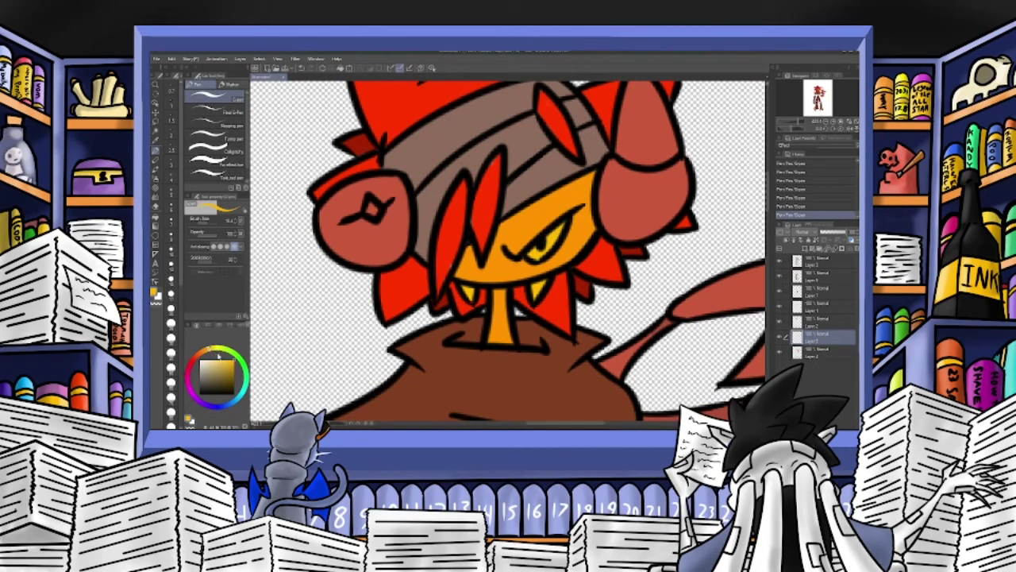
click(212, 350)
mouse_move(548, 252)
mouse_down()
mouse_move(540, 238)
mouse_move(533, 258)
mouse_move(563, 226)
mouse_move(545, 252)
mouse_up()
drag(534, 286, 537, 288)
drag(464, 287, 471, 284)
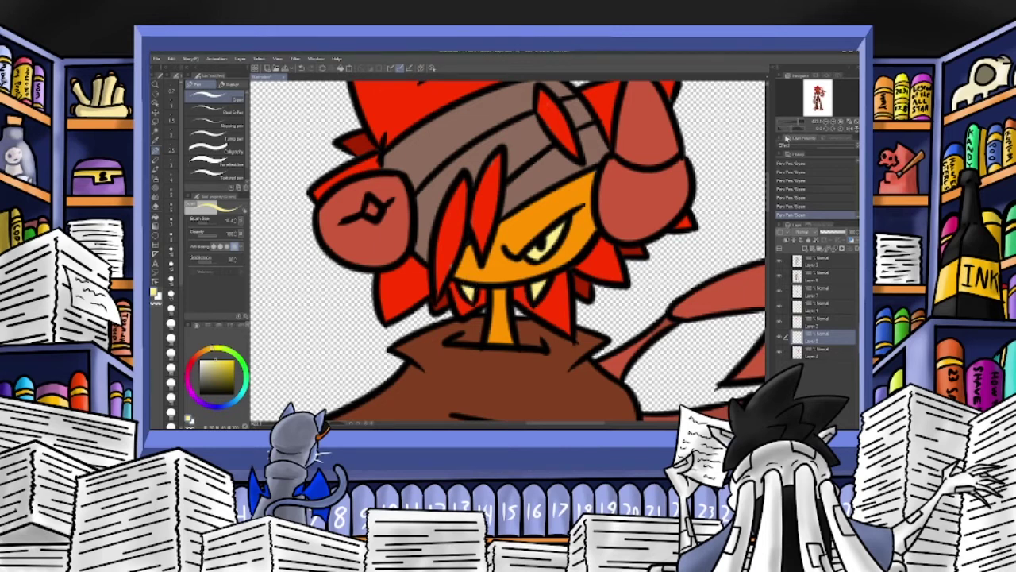
click(798, 122)
alt+click(502, 299)
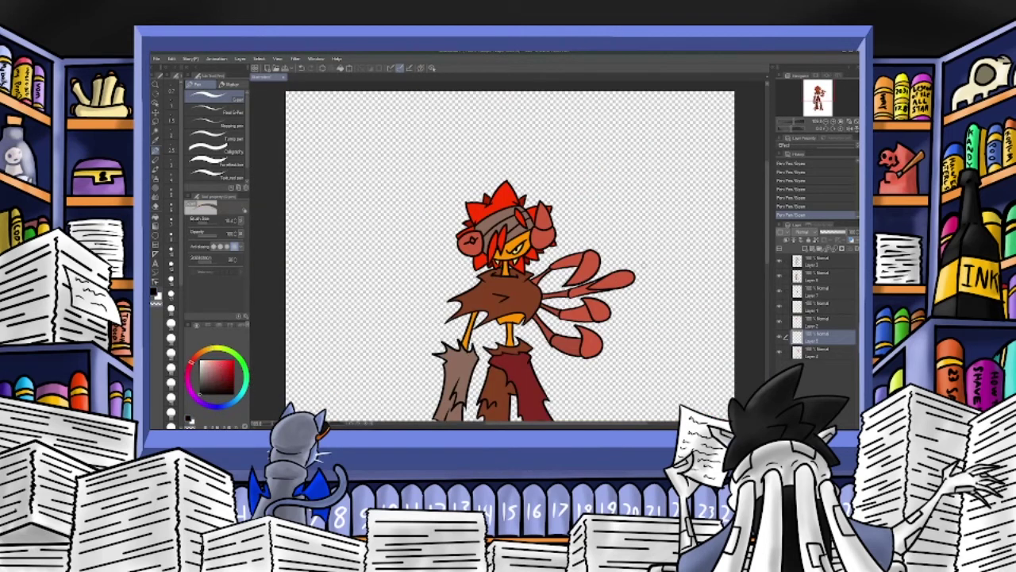
click(805, 353)
click(779, 353)
click(778, 352)
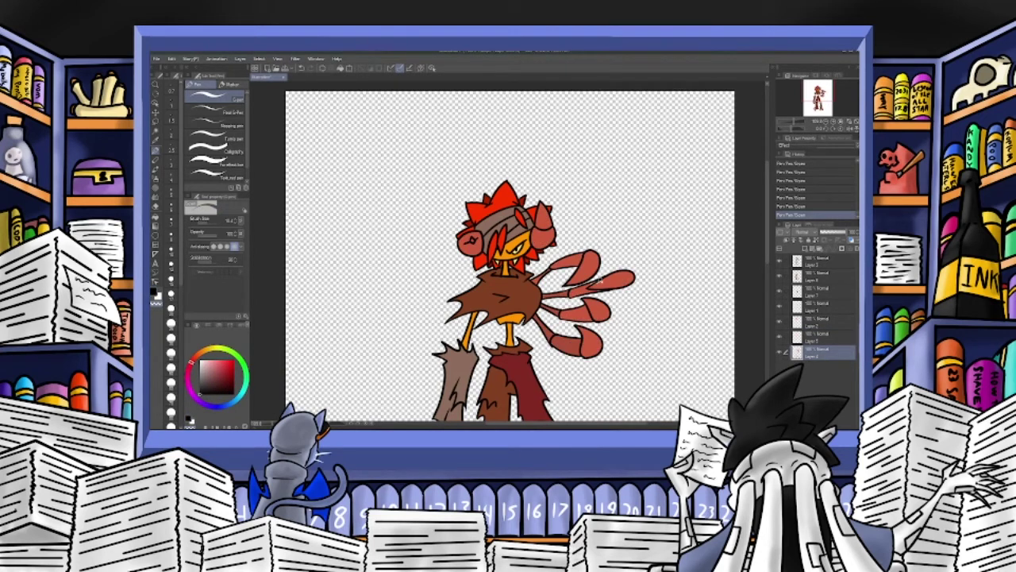
alt+click(605, 280)
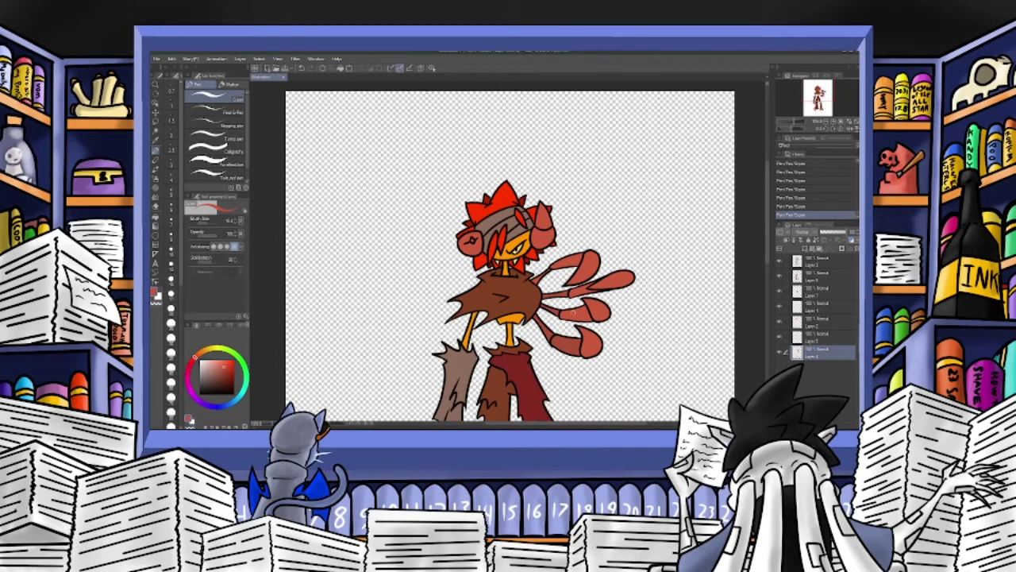
Sample the torso garment's brown, select the brown layer and lock its transparent pixels.
alt+click(520, 298)
click(786, 276)
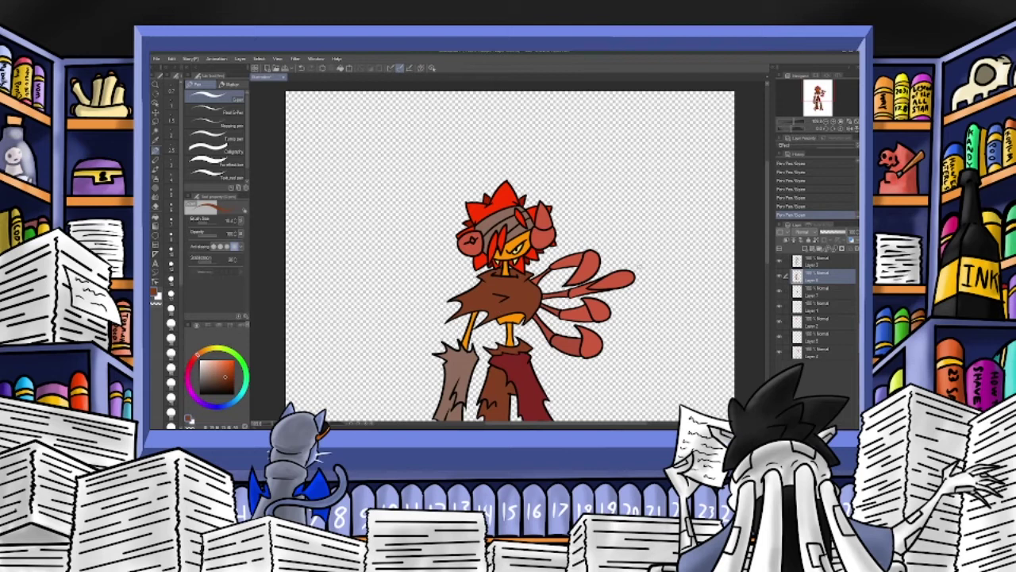
click(817, 92)
drag(517, 254, 522, 296)
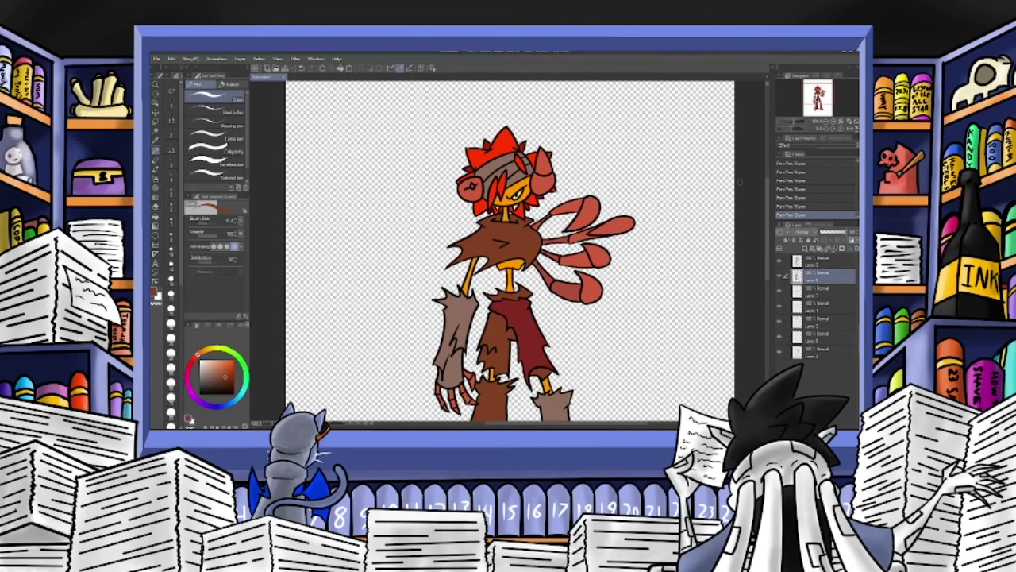
drag(794, 122, 795, 122)
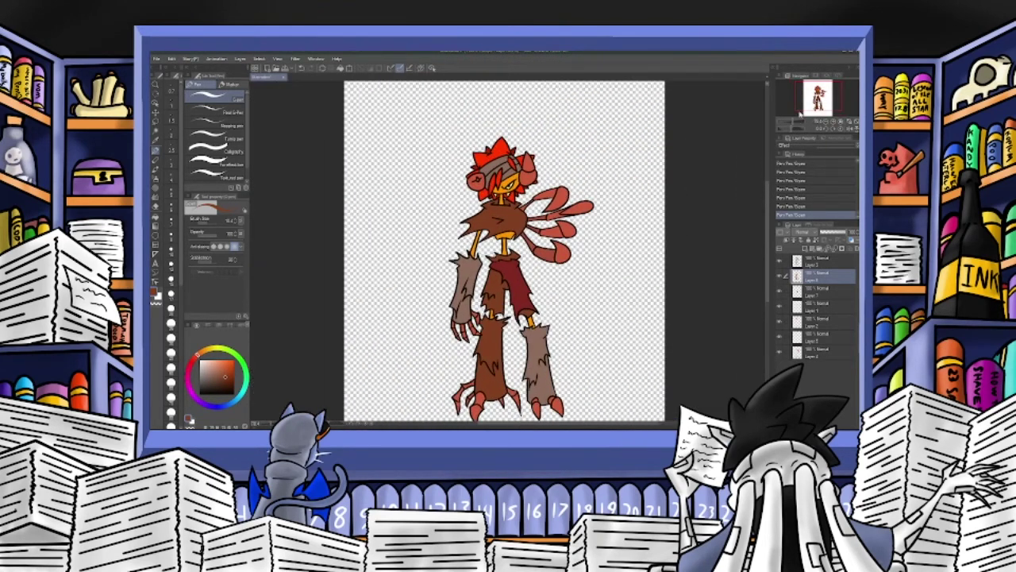
click(814, 99)
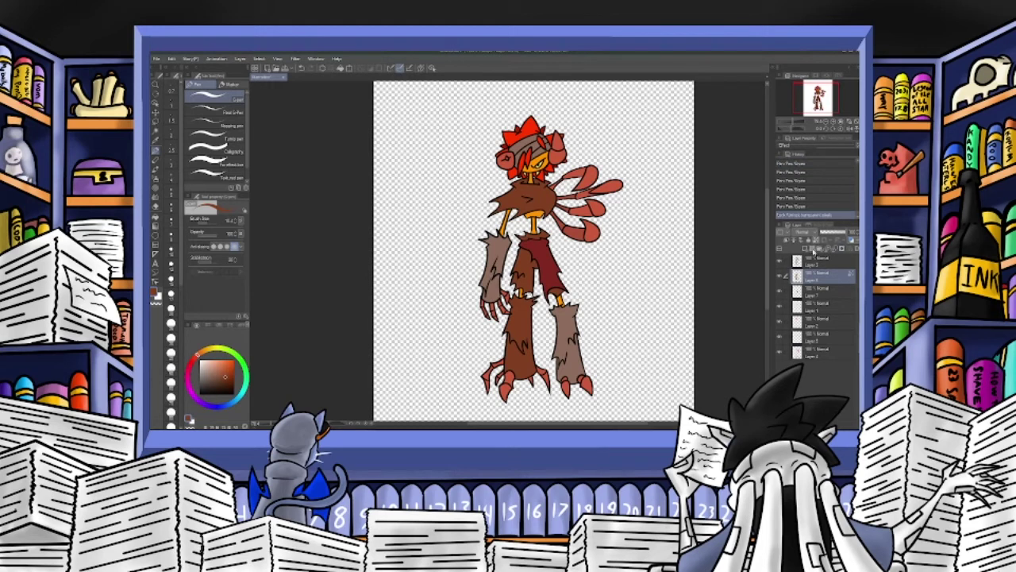
Hide all the other colour layers so that only the line art and the brown layer are displayed.
click(780, 276)
click(779, 276)
click(780, 277)
click(779, 291)
click(780, 307)
click(780, 321)
click(780, 337)
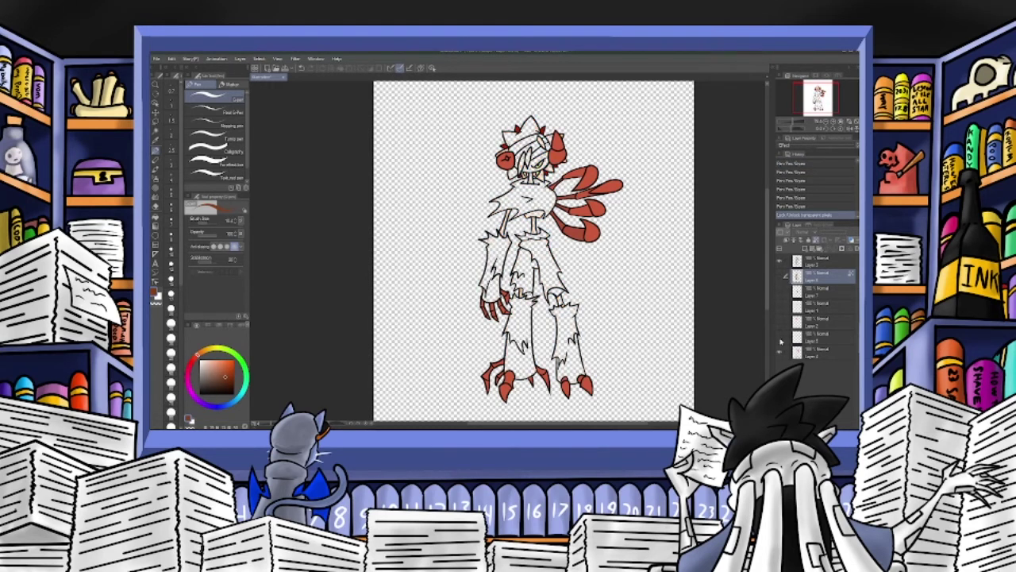
click(779, 351)
click(781, 276)
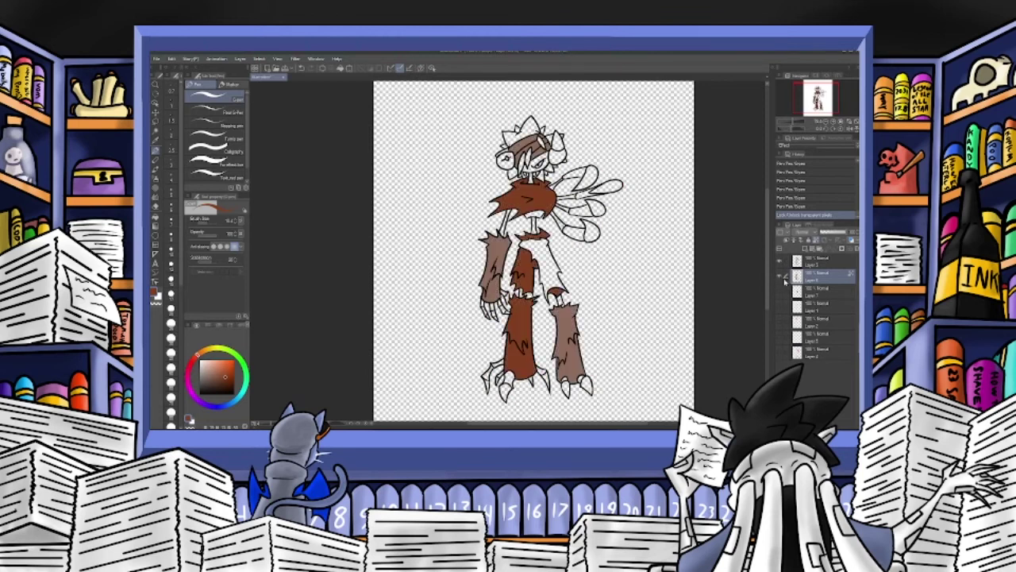
Pick a darker brown, switch to the Opaque watercolor brush and enlarge it for shading the torso garment.
click(224, 386)
click(156, 170)
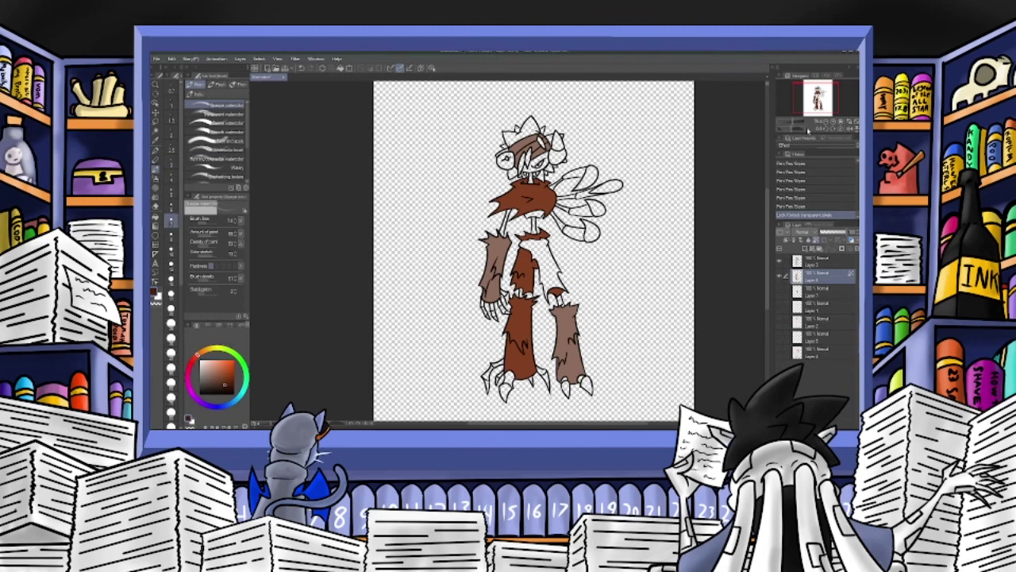
click(796, 122)
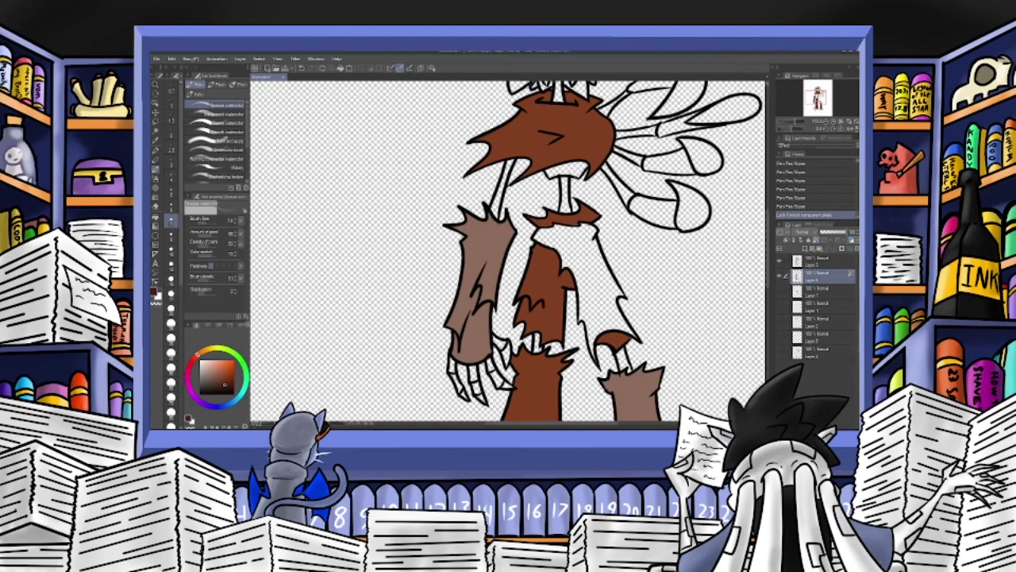
drag(817, 97, 817, 93)
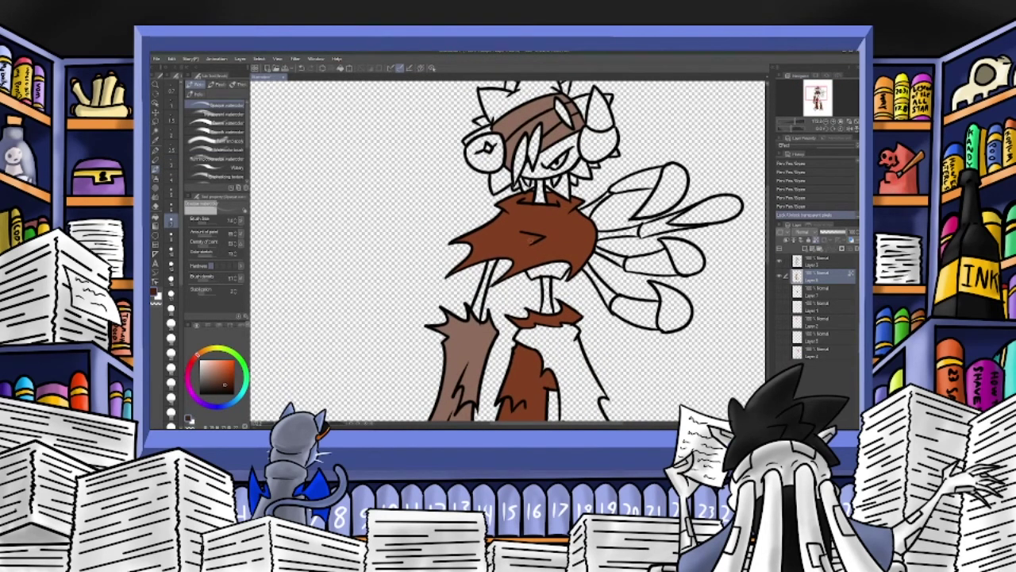
click(236, 219)
click(235, 219)
click(236, 220)
click(235, 219)
click(236, 219)
click(235, 219)
click(236, 219)
Shade the torso garment with a darker brown and add light highlights along its shoulder and collar.
click(226, 388)
mouse_move(508, 238)
mouse_down()
mouse_move(554, 232)
mouse_move(544, 244)
mouse_move(521, 236)
mouse_move(535, 236)
mouse_move(528, 244)
mouse_move(572, 222)
mouse_move(592, 234)
mouse_move(580, 216)
mouse_move(583, 255)
mouse_move(589, 239)
mouse_move(524, 262)
mouse_move(561, 240)
mouse_move(584, 237)
mouse_move(579, 249)
mouse_move(590, 226)
mouse_move(573, 273)
mouse_move(592, 232)
mouse_move(574, 256)
mouse_move(563, 243)
mouse_move(580, 224)
mouse_up()
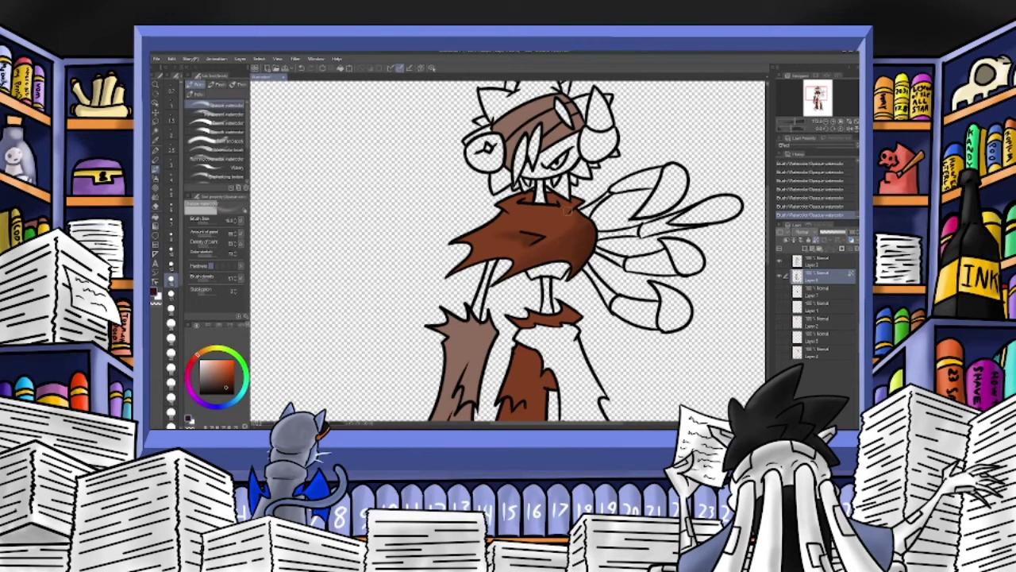
drag(531, 212, 544, 215)
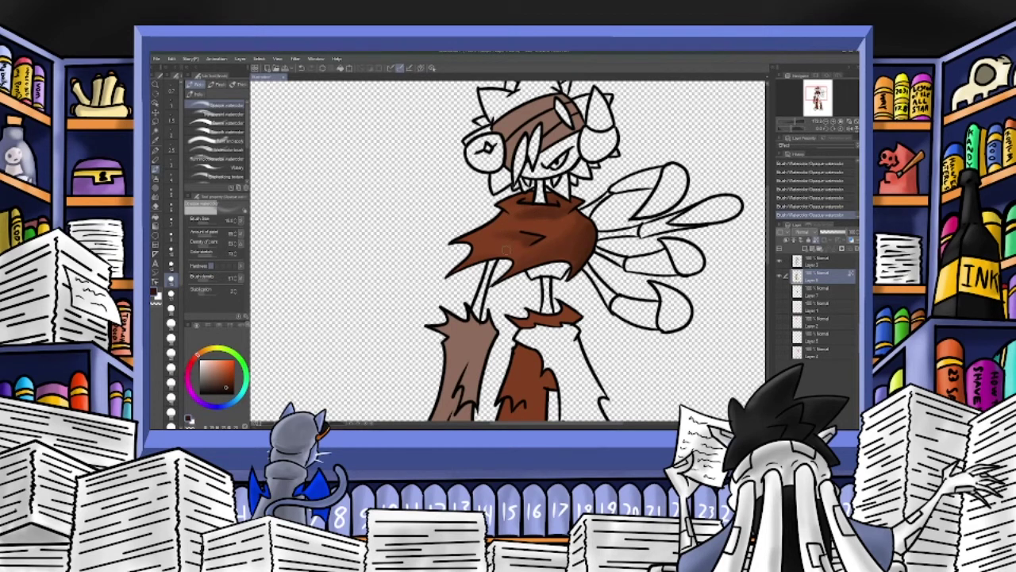
drag(227, 355, 216, 326)
mouse_move(500, 216)
mouse_down()
mouse_move(475, 235)
mouse_move(503, 214)
mouse_move(479, 236)
mouse_move(524, 218)
mouse_move(508, 219)
mouse_move(529, 222)
mouse_move(478, 237)
mouse_move(549, 223)
mouse_move(505, 226)
mouse_move(513, 221)
mouse_move(530, 222)
mouse_move(474, 238)
mouse_move(517, 249)
mouse_move(469, 253)
mouse_move(525, 239)
mouse_move(559, 195)
mouse_move(546, 225)
mouse_move(505, 202)
mouse_up()
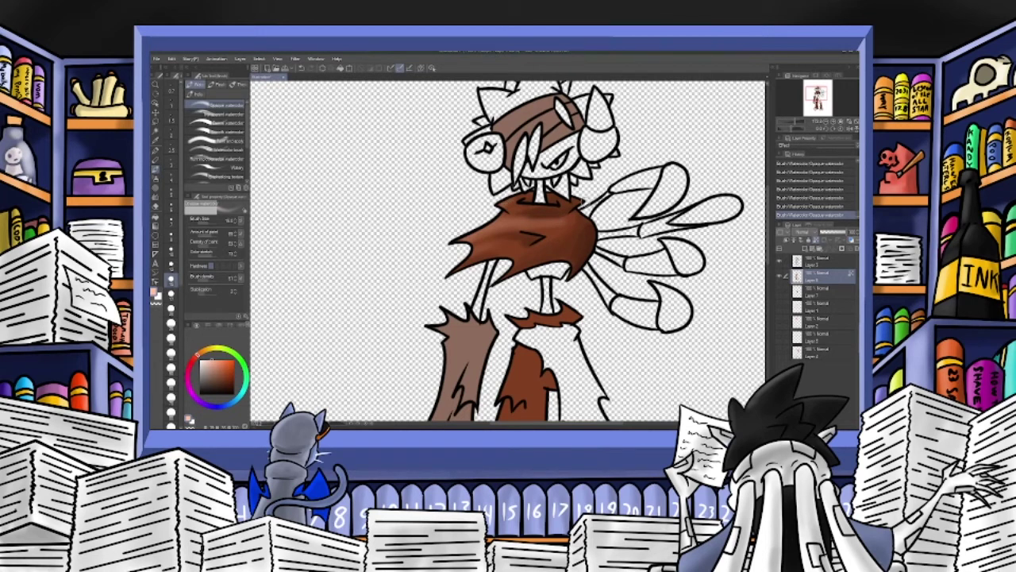
Sample the headband's taupe, pick a lighter tone and brush highlights across the headband's bands.
drag(815, 95, 815, 93)
alt+click(524, 157)
click(206, 364)
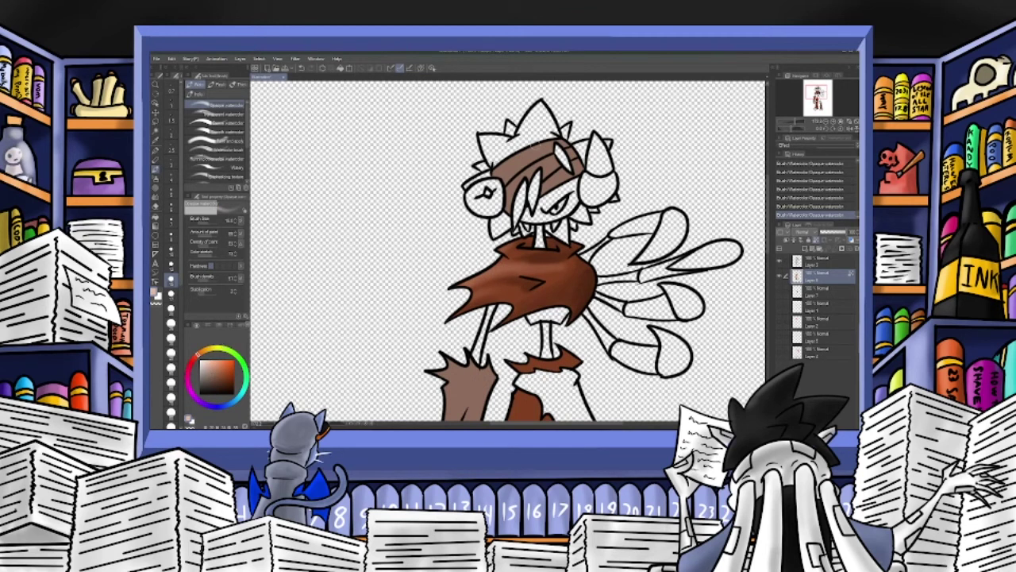
drag(502, 165, 552, 141)
drag(502, 170, 552, 140)
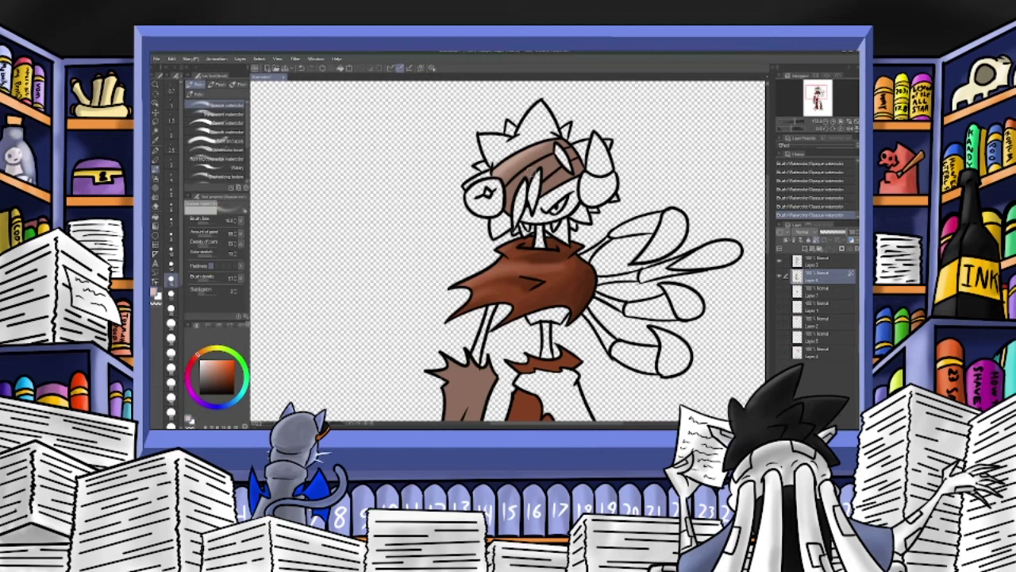
mouse_move(511, 191)
mouse_down()
mouse_move(554, 154)
mouse_move(530, 182)
mouse_up()
Sample the headband's colour again, pick a darker tone and shade the headband.
alt+click(522, 169)
click(213, 385)
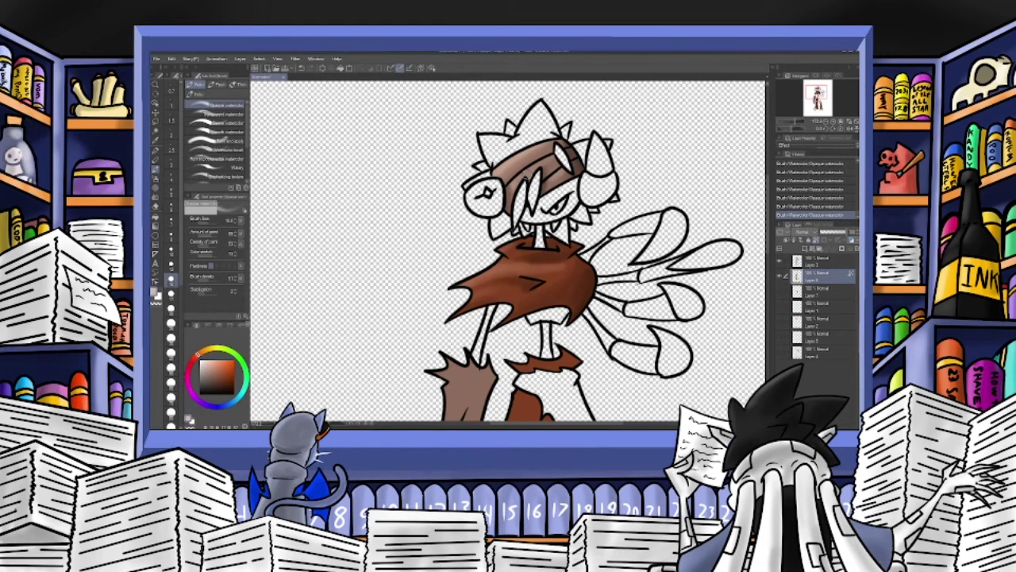
alt+click(551, 162)
drag(815, 95, 817, 92)
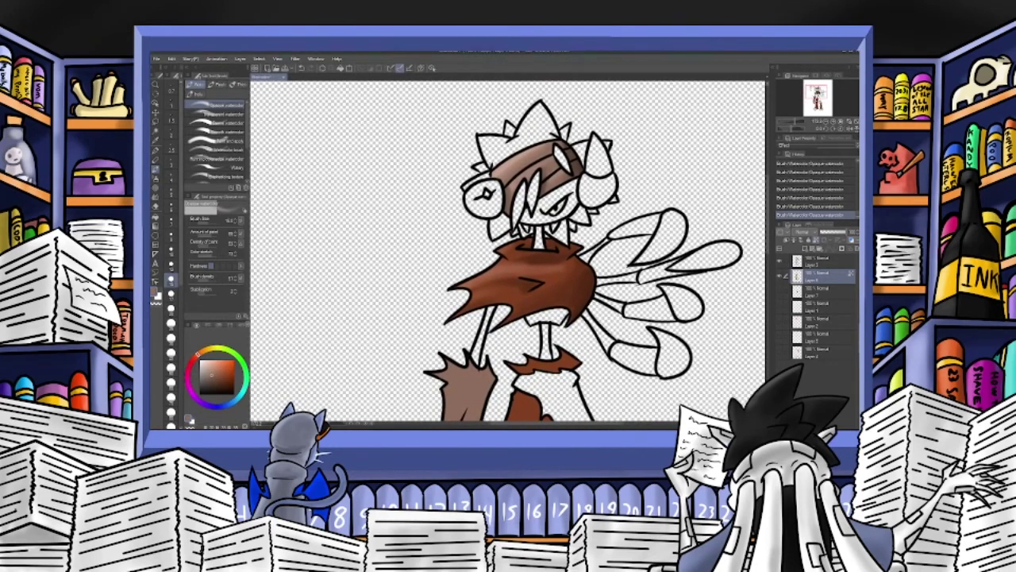
On the line art layer, draw a ragged black-outlined headband tail hanging beneath the round horn, undoing the last stroke.
click(818, 260)
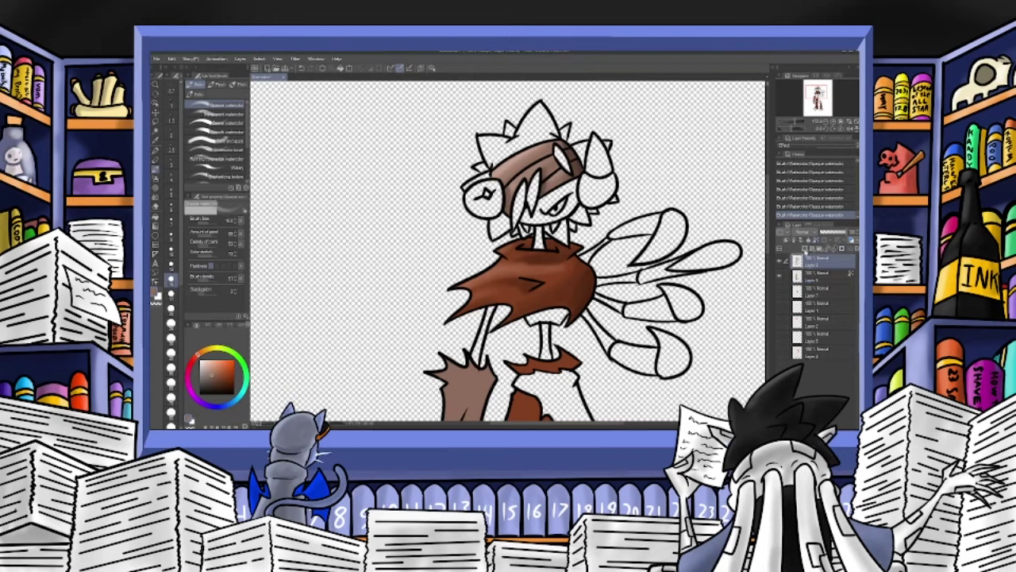
click(155, 151)
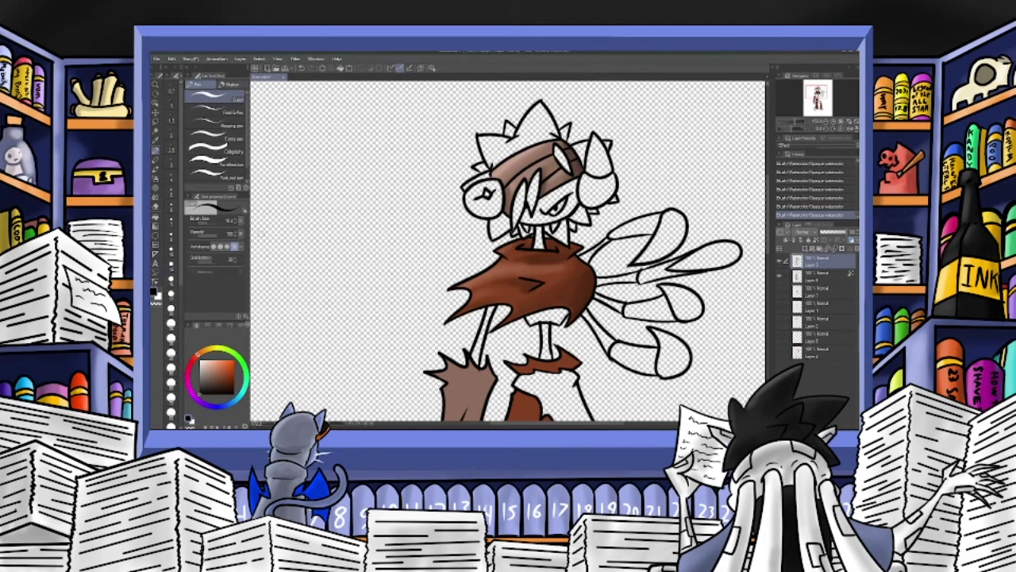
click(235, 224)
mouse_move(486, 218)
mouse_down()
mouse_move(461, 259)
mouse_move(466, 278)
mouse_up()
mouse_move(489, 240)
mouse_down()
mouse_move(465, 276)
mouse_move(480, 255)
mouse_up()
drag(479, 219, 470, 235)
key(c)
key(ctrl+z)
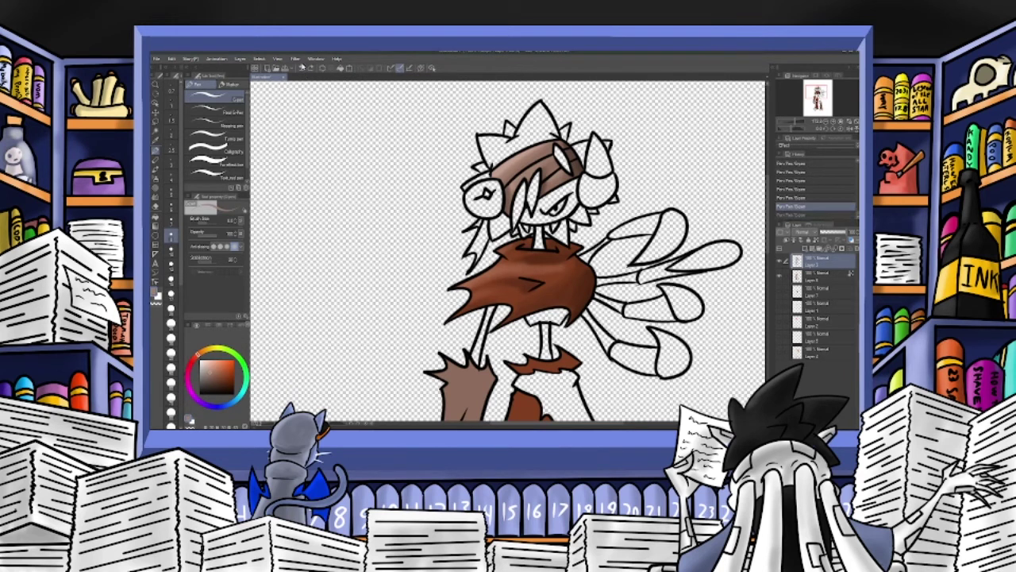
key(c)
Unlock the brown layer's transparent pixels and fill the headband tail with taupe.
click(826, 278)
click(815, 239)
mouse_move(474, 226)
mouse_down()
mouse_move(487, 235)
mouse_move(475, 265)
mouse_move(483, 235)
mouse_move(469, 254)
mouse_up()
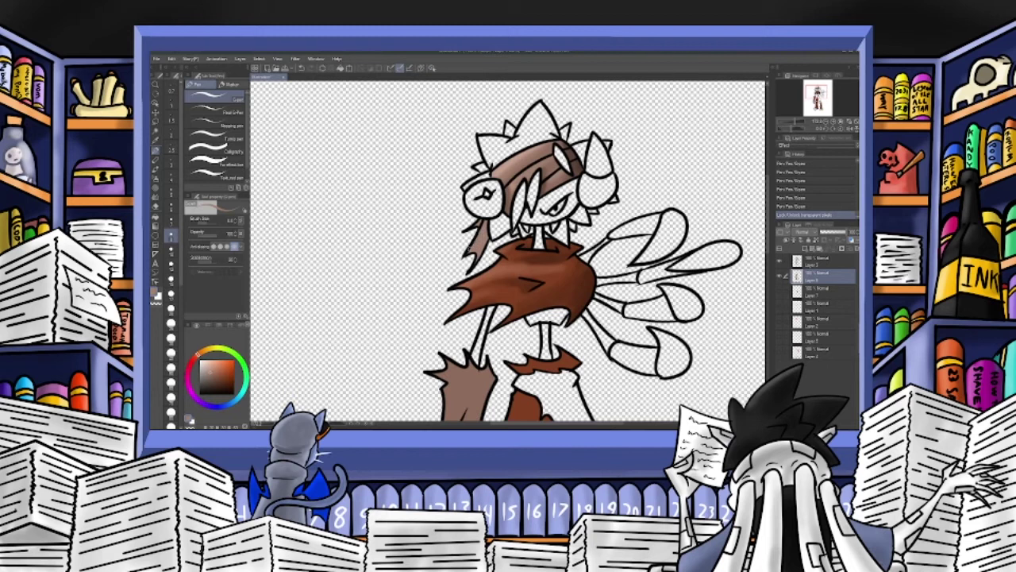
Lock the brown layer's transparent pixels again and brush light highlights onto the headband tail with the Opaque watercolor brush.
click(818, 237)
click(198, 354)
mouse_move(481, 220)
mouse_down()
mouse_move(474, 250)
mouse_move(481, 241)
mouse_up()
alt+click(484, 238)
click(155, 170)
drag(475, 254, 486, 237)
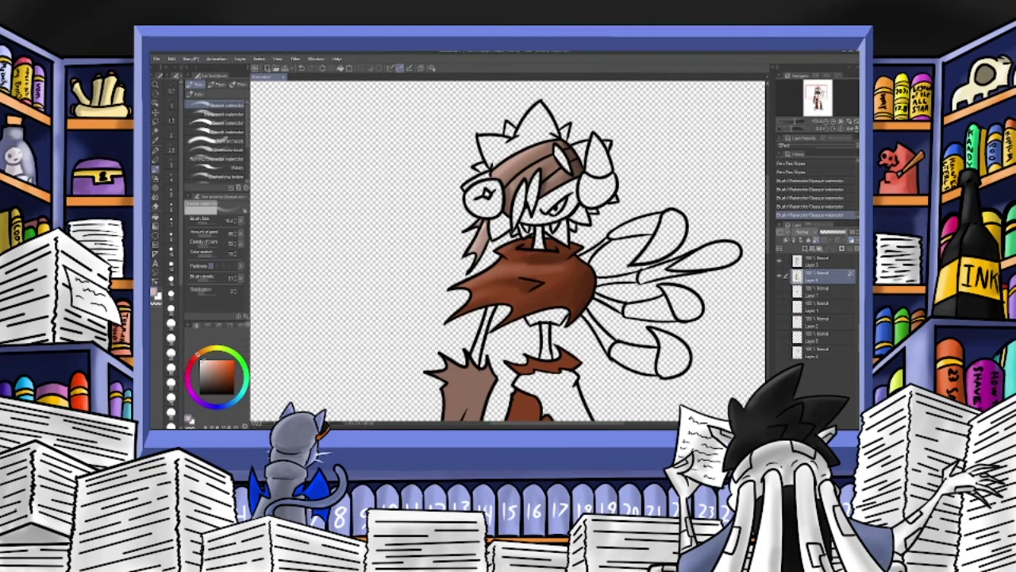
Finish the highlights on the headband tail and shade it with a darker brown.
drag(480, 226, 477, 246)
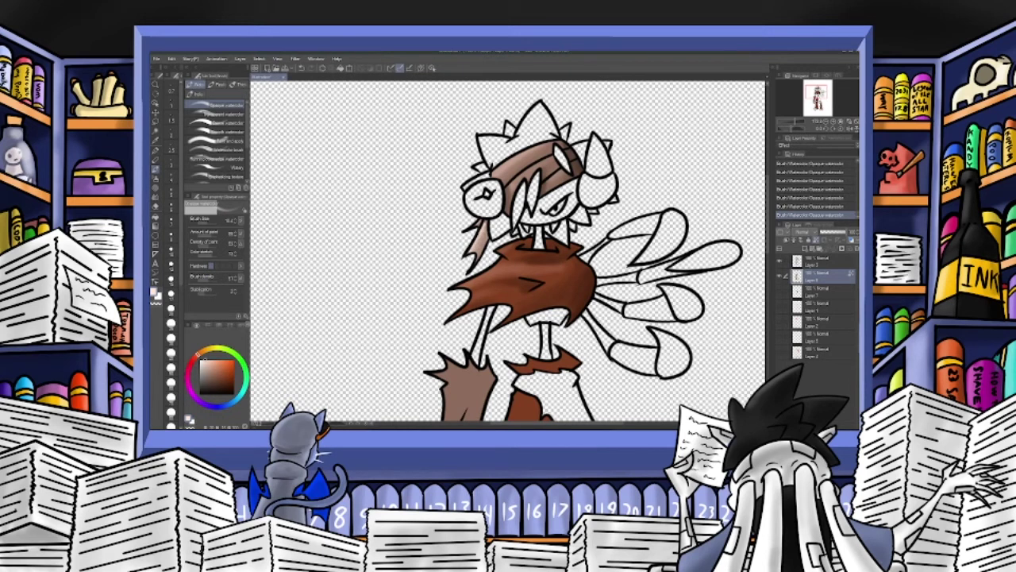
click(209, 373)
click(211, 379)
mouse_move(489, 238)
mouse_down()
mouse_move(480, 251)
mouse_move(487, 215)
mouse_up()
Shade the taupe arm wrap with a dark brown along its outer edge, torn folds and lower cuff.
mouse_move(501, 358)
mouse_down()
mouse_move(500, 162)
mouse_move(546, 155)
mouse_up()
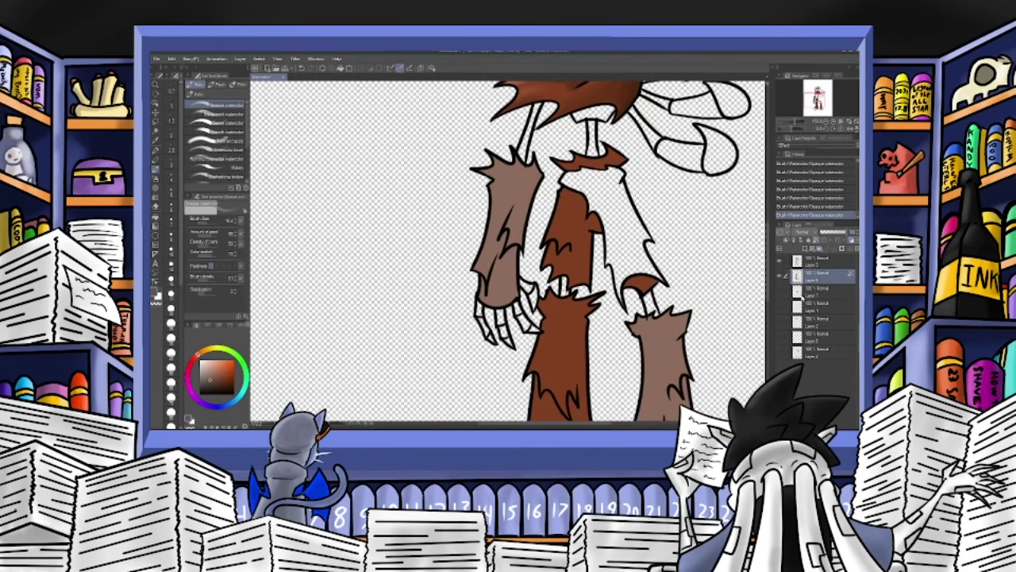
click(213, 382)
mouse_move(540, 167)
mouse_down()
mouse_move(524, 230)
mouse_move(522, 208)
mouse_up()
mouse_move(515, 253)
mouse_down()
mouse_move(512, 289)
mouse_move(502, 264)
mouse_move(513, 296)
mouse_move(496, 262)
mouse_move(492, 282)
mouse_up()
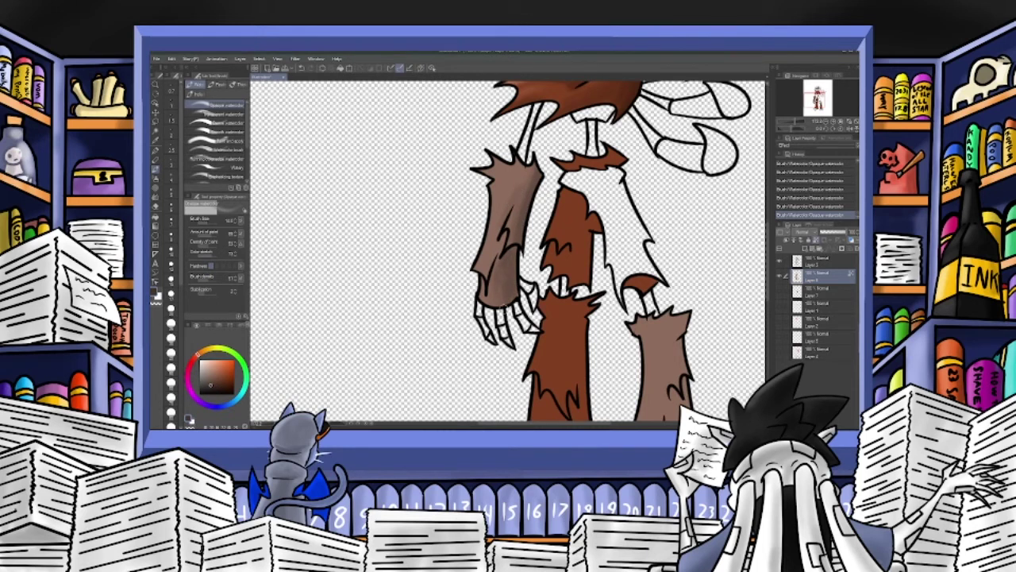
mouse_move(480, 279)
mouse_down()
mouse_move(496, 301)
mouse_move(514, 255)
mouse_move(498, 297)
mouse_up()
Brush a lighter taupe highlight down the arm wrap, undoing unwanted strokes.
click(203, 363)
drag(493, 187, 487, 275)
mouse_move(514, 215)
mouse_down()
mouse_move(514, 224)
mouse_move(517, 204)
mouse_up()
click(301, 69)
click(302, 69)
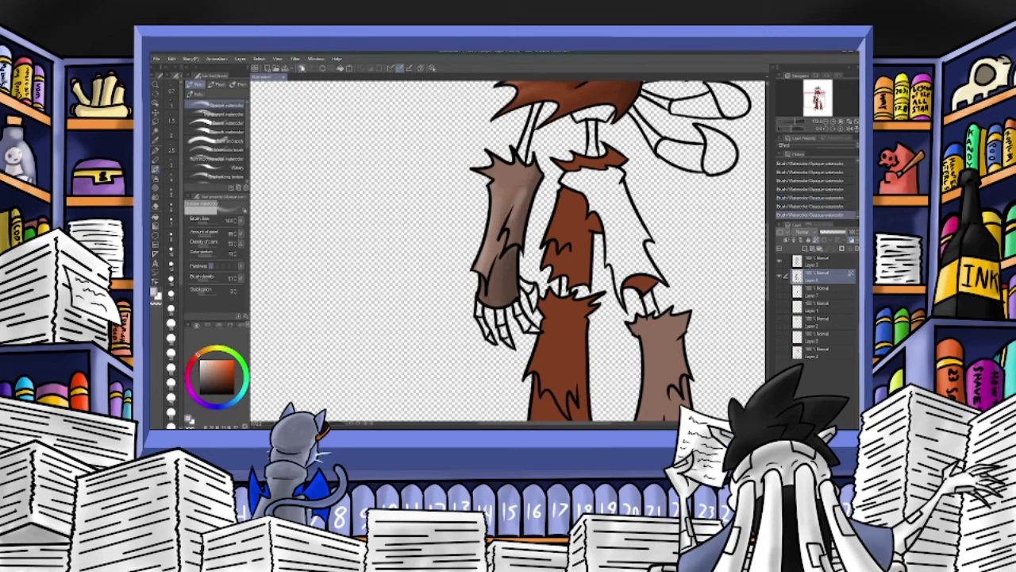
key(ctrl+z)
key(ctrl+y)
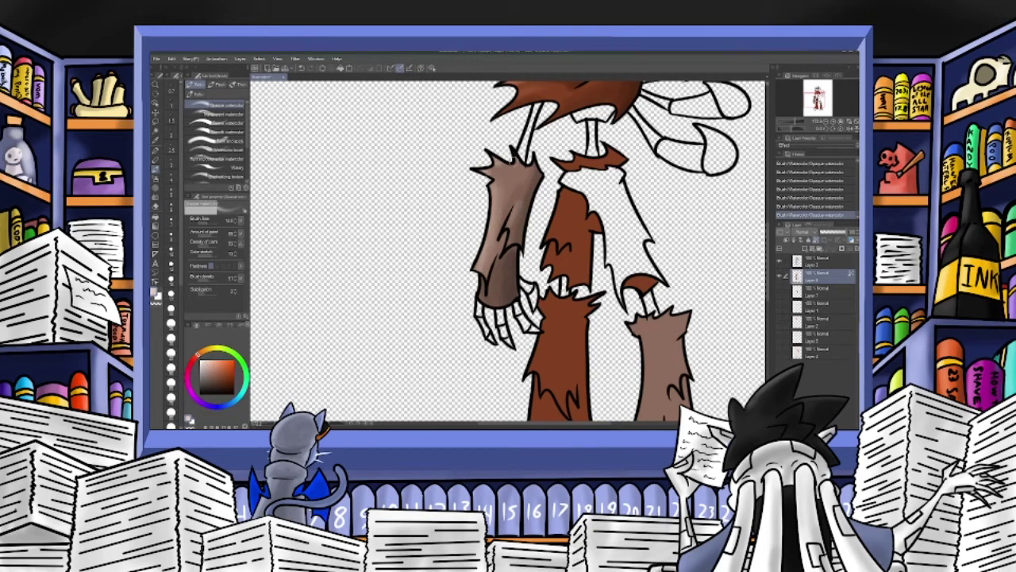
Undo the last arm wrap stroke, change the brush size and shade below the wrap's upper edge in dark brown.
click(208, 381)
key(ctrl+z)
click(172, 222)
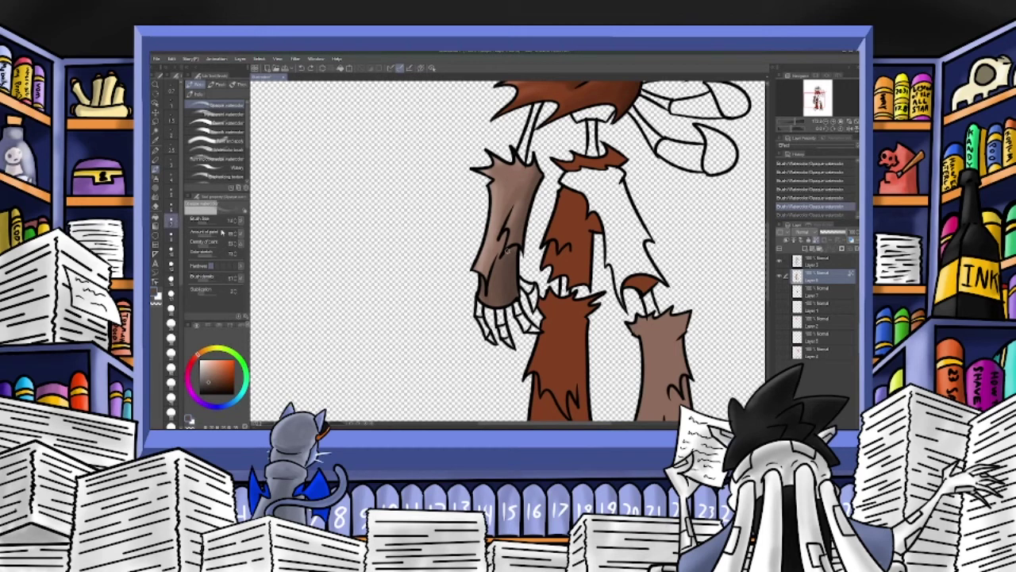
click(211, 386)
drag(510, 181, 517, 180)
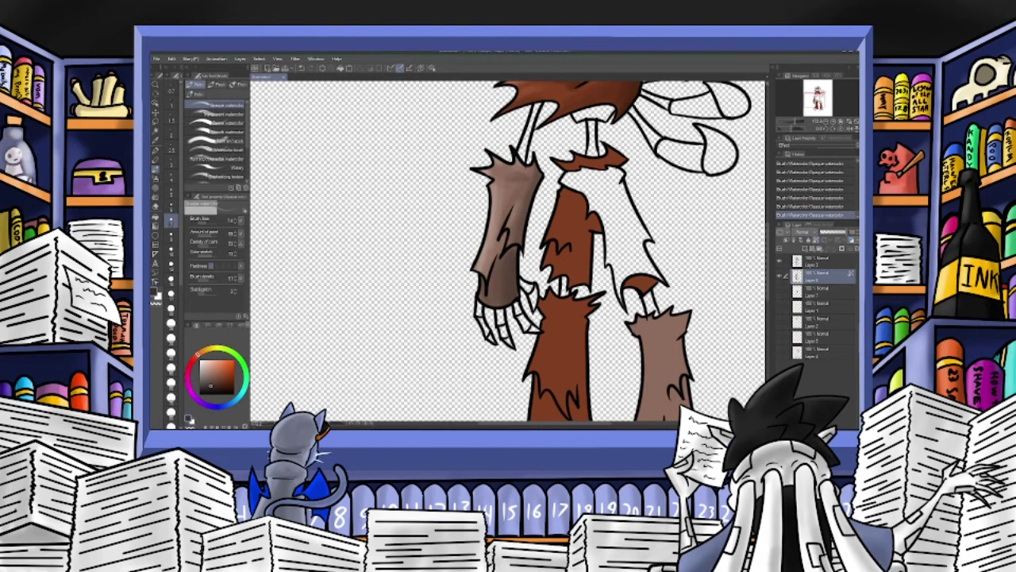
Shade the taupe lower-leg wrap with dark brown below its upper rim and along its edge and tears.
drag(818, 101, 817, 104)
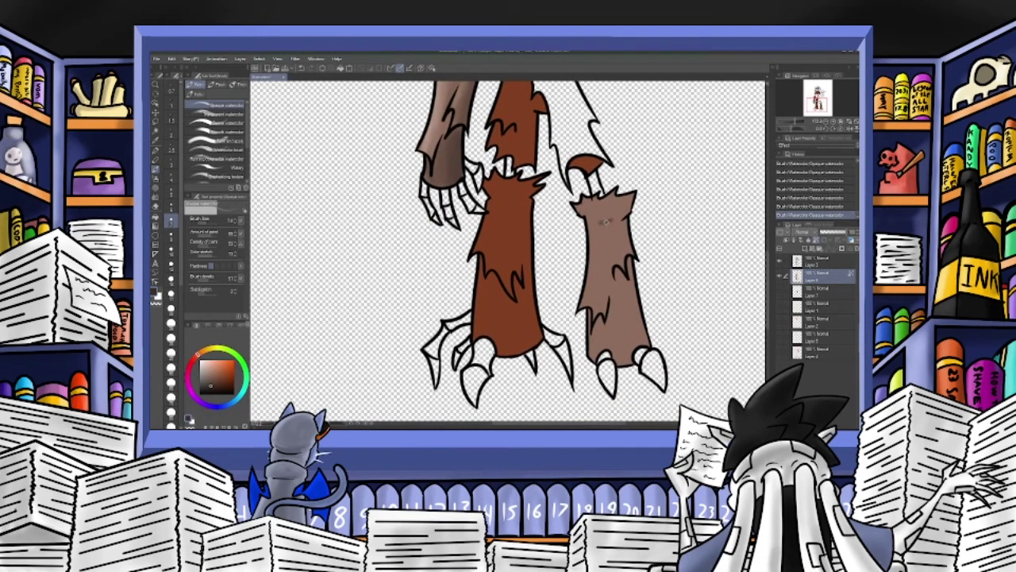
drag(605, 221, 611, 228)
click(209, 223)
mouse_move(634, 303)
mouse_down()
mouse_move(619, 273)
mouse_move(635, 336)
mouse_move(642, 311)
mouse_move(621, 317)
mouse_move(620, 304)
mouse_move(630, 338)
mouse_move(631, 291)
mouse_move(645, 333)
mouse_up()
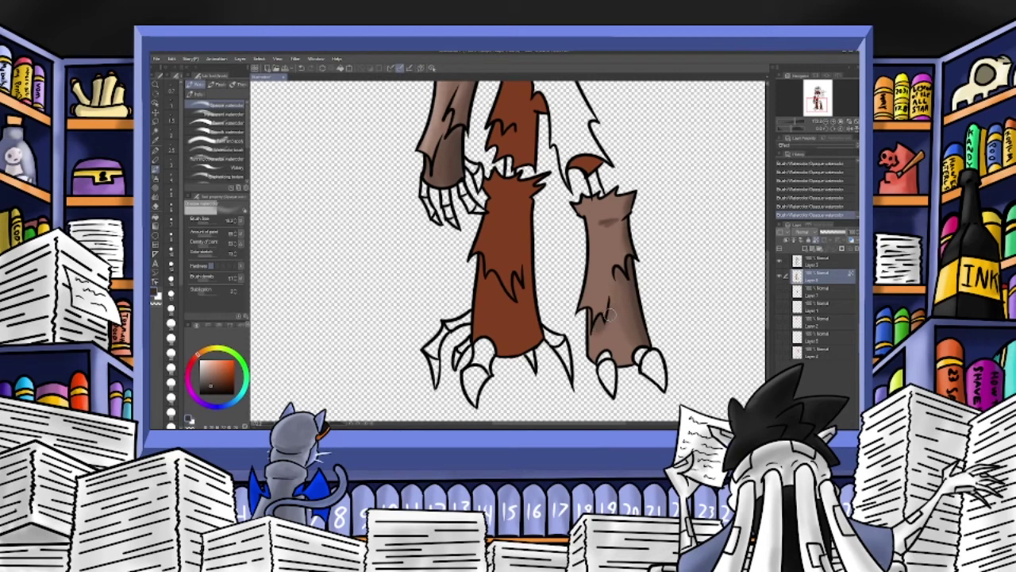
Pick a lighter taupe and brush highlights along the lit side and base of the taupe leg wrap.
click(205, 360)
drag(594, 338, 606, 354)
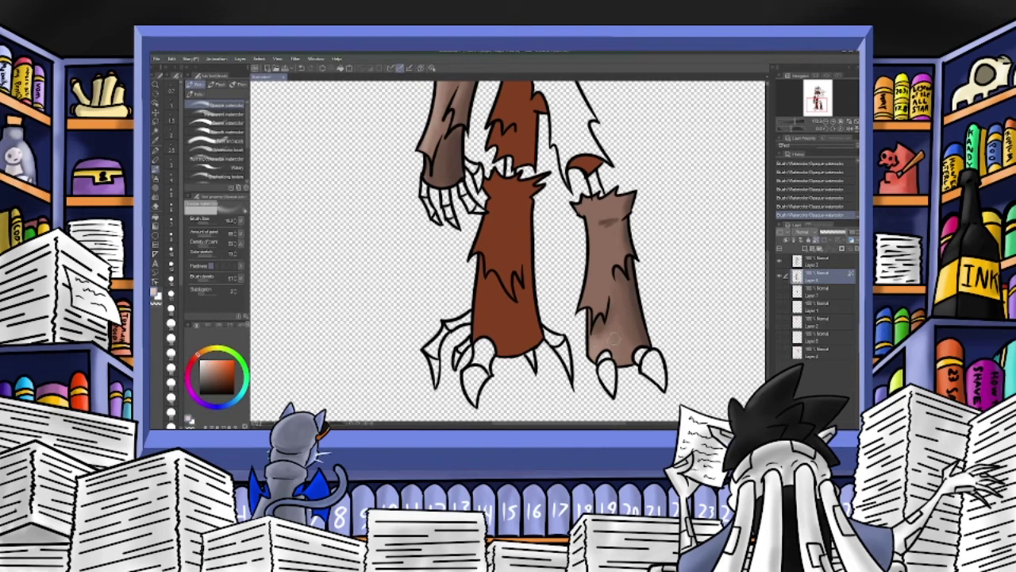
mouse_move(592, 226)
mouse_down()
mouse_move(586, 278)
mouse_move(596, 309)
mouse_up()
drag(590, 229, 583, 311)
mouse_move(577, 224)
mouse_down()
mouse_move(614, 210)
mouse_move(578, 211)
mouse_move(612, 203)
mouse_move(573, 213)
mouse_up()
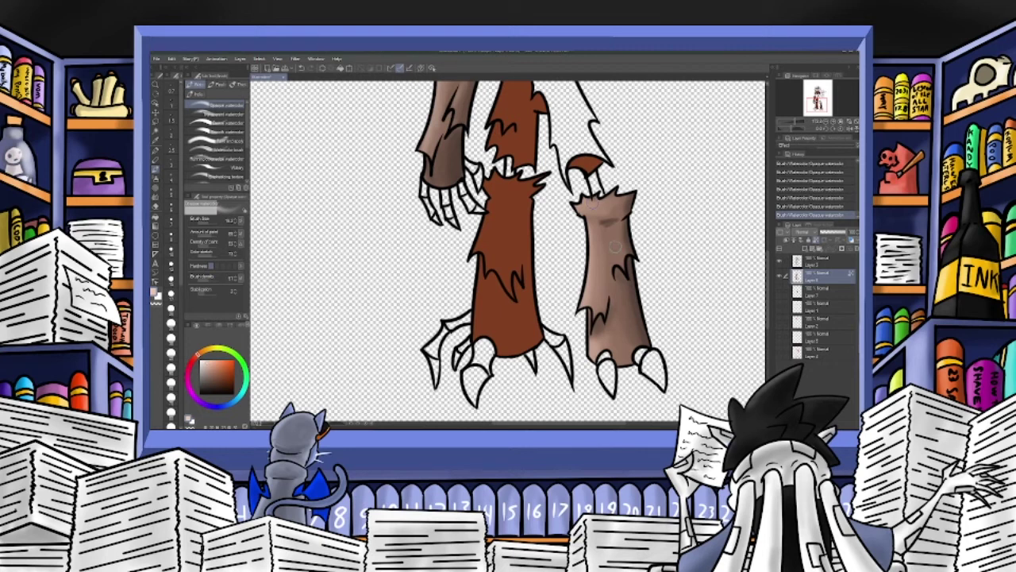
Undo the latest highlight strokes on the taupe leg wrap and repaint the highlight on its upper part.
click(301, 69)
click(302, 69)
drag(617, 244, 616, 262)
click(302, 69)
click(302, 69)
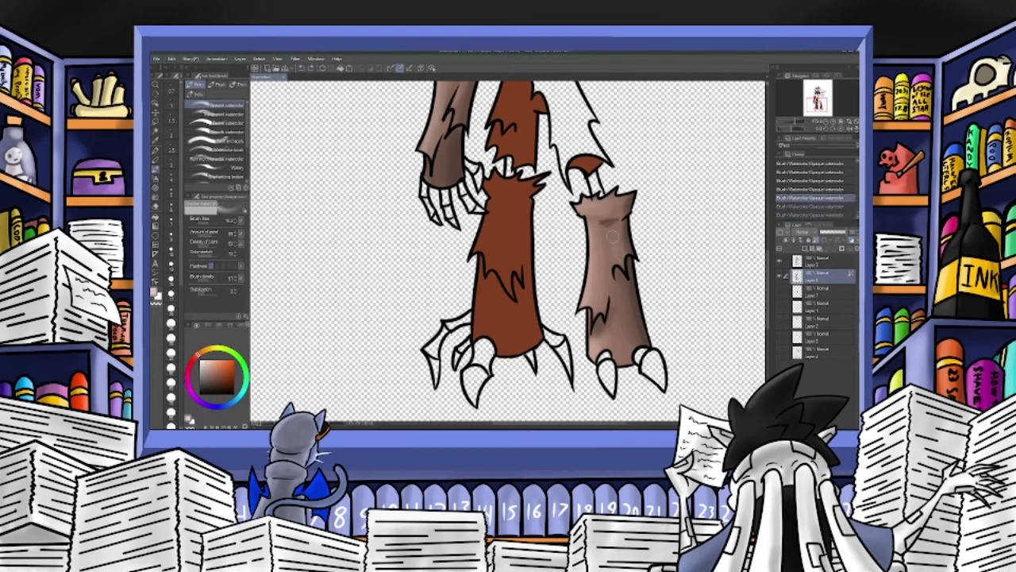
drag(612, 236, 619, 260)
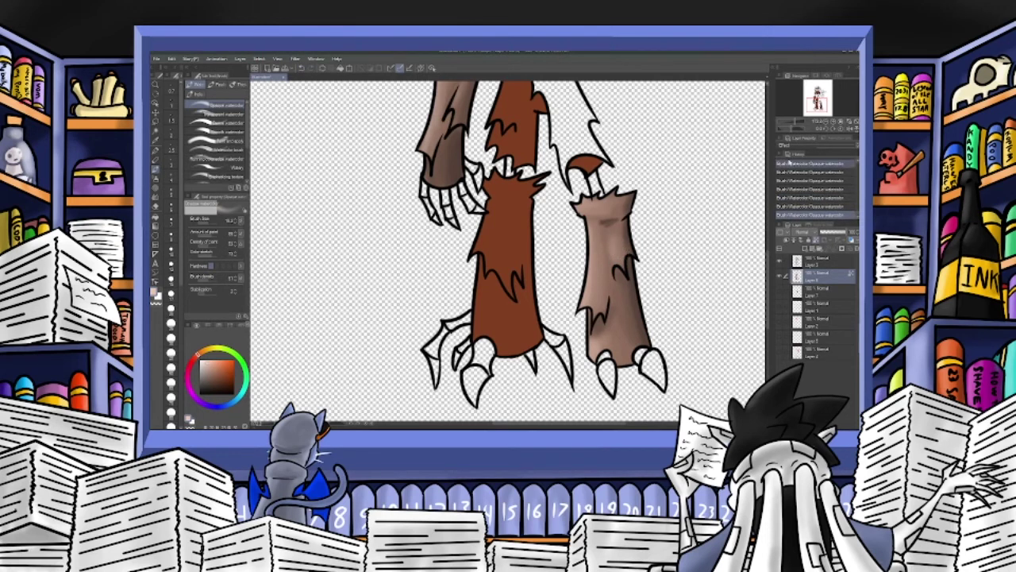
Shade the rust-brown lower-leg wrap with a darker brown below its rim and along its shadow side.
drag(815, 106, 817, 103)
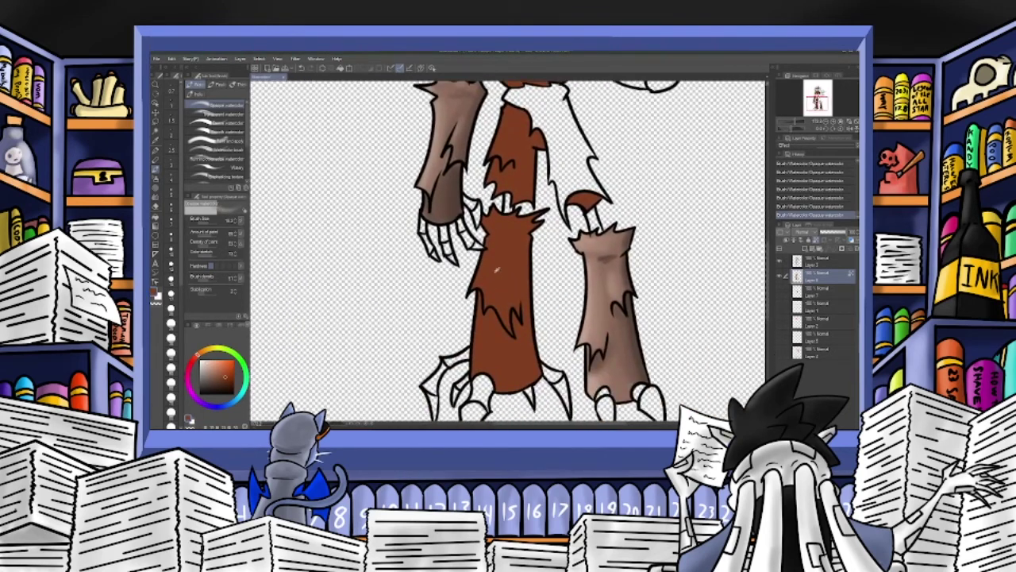
click(227, 385)
mouse_move(532, 234)
mouse_down()
mouse_move(535, 215)
mouse_move(515, 239)
mouse_up()
click(209, 223)
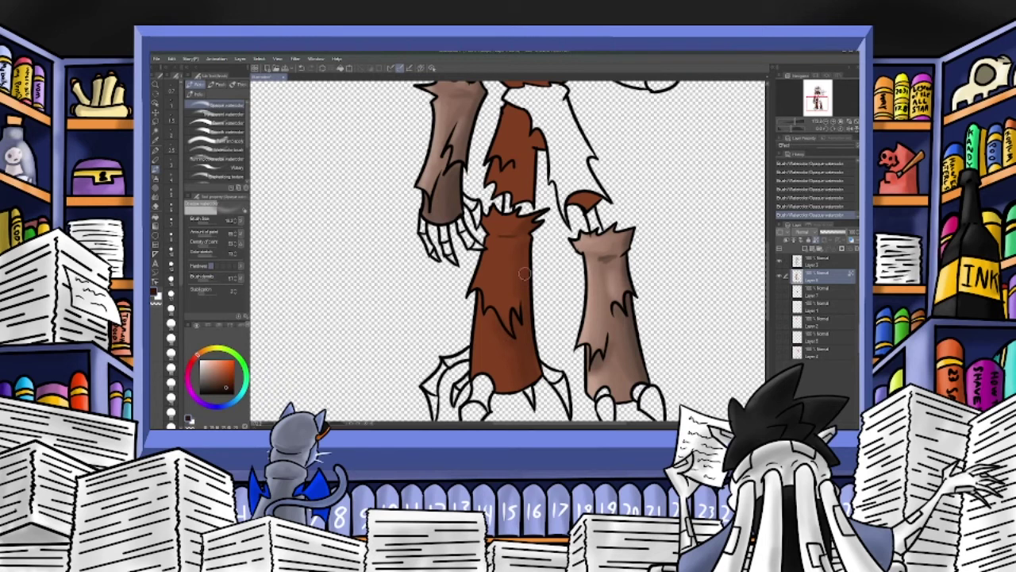
Pick a lighter rust tone and brush highlights down the lit side of the rust-brown lower-leg wrap.
click(221, 367)
click(223, 362)
mouse_move(490, 242)
mouse_down()
mouse_move(490, 296)
mouse_move(488, 226)
mouse_move(502, 219)
mouse_up()
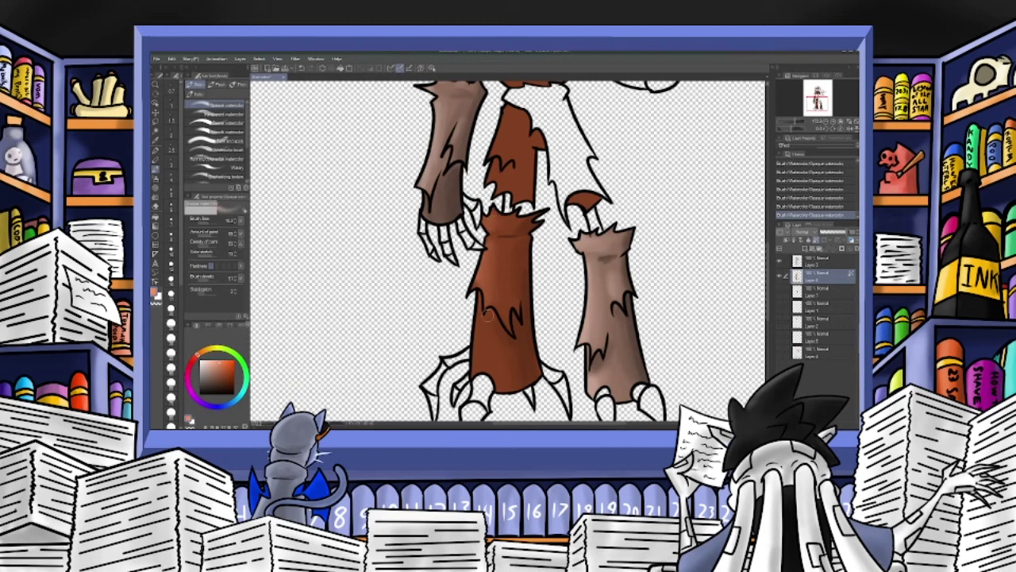
mouse_move(478, 310)
mouse_down()
mouse_move(474, 347)
mouse_move(476, 316)
mouse_move(480, 367)
mouse_move(507, 389)
mouse_up()
mouse_move(486, 329)
mouse_down()
mouse_move(493, 317)
mouse_move(490, 356)
mouse_up()
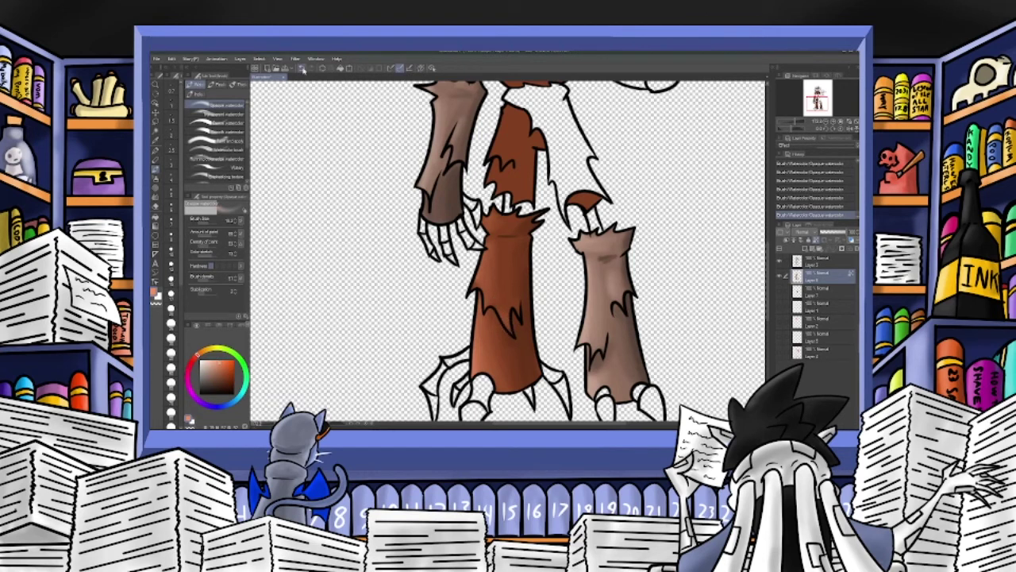
Undo the last three strokes on the rust-brown leg wrap and redo them.
key(ctrl+z)
key(ctrl+z)
key(ctrl+z)
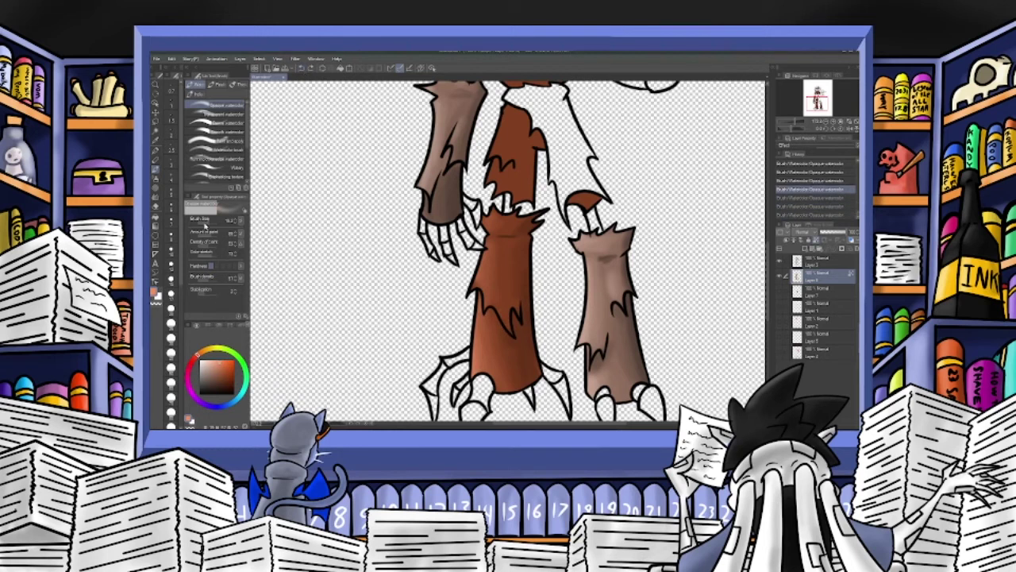
key(ctrl+y)
key(ctrl+y)
key(ctrl+y)
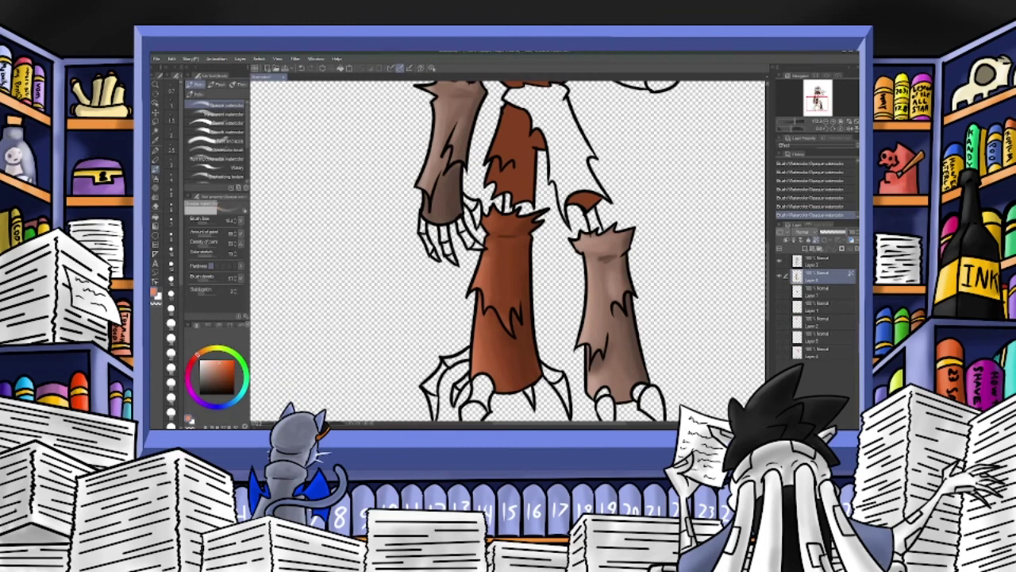
Sample the rust-brown thigh's colour, pick a darker tone and shade the thigh's edge and folds.
drag(509, 230, 518, 368)
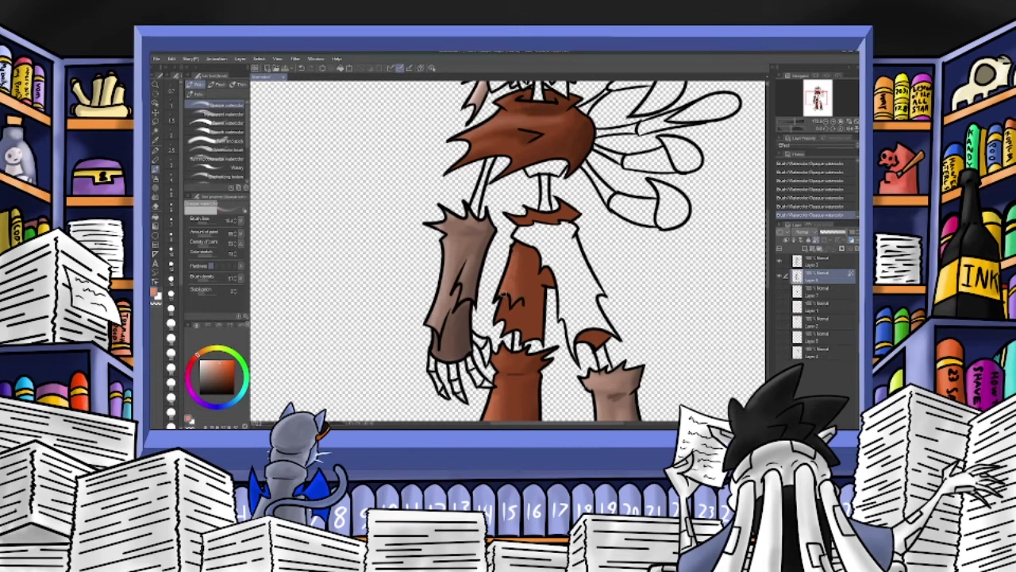
alt+click(523, 272)
click(221, 368)
click(226, 387)
mouse_move(559, 279)
mouse_down()
mouse_move(525, 290)
mouse_move(539, 308)
mouse_move(540, 293)
mouse_move(542, 316)
mouse_up()
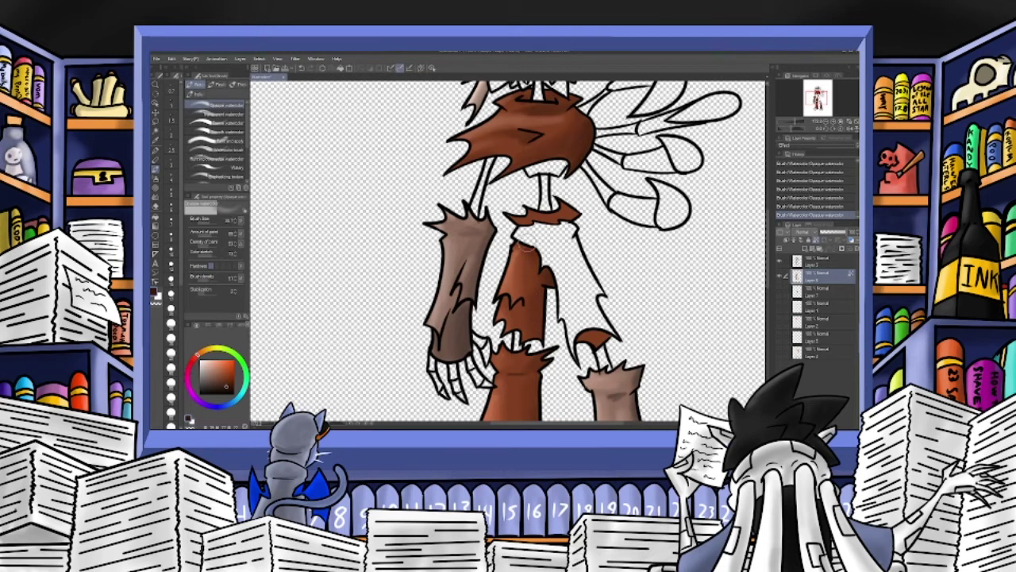
drag(530, 247, 545, 267)
Deepen the thigh's shadow beside the inner tear with a near-black brown and an adjusted brush size, undoing the last two strokes.
click(231, 391)
click(208, 220)
mouse_move(542, 284)
mouse_down()
mouse_move(551, 284)
mouse_move(542, 278)
mouse_up()
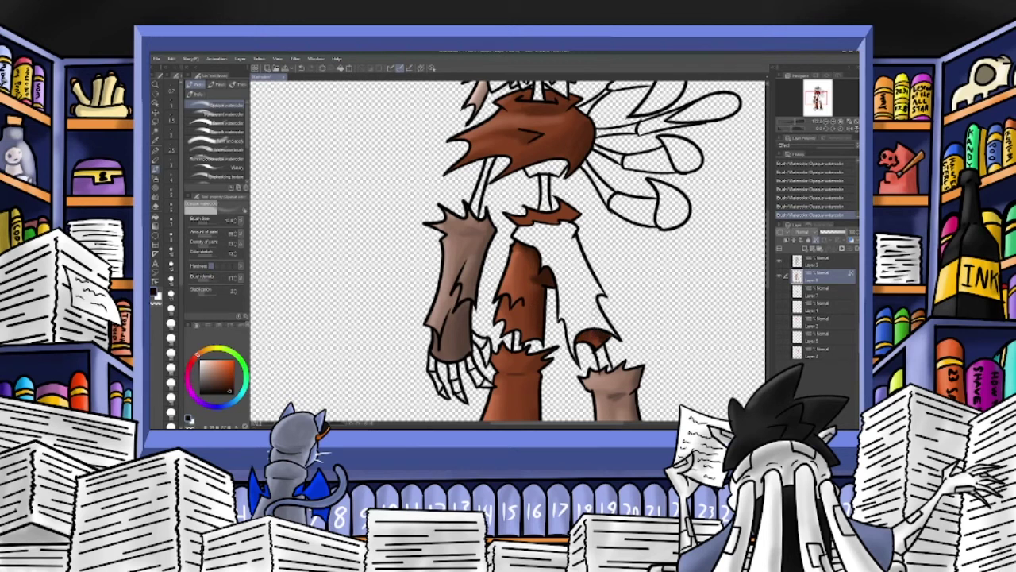
click(303, 69)
click(302, 69)
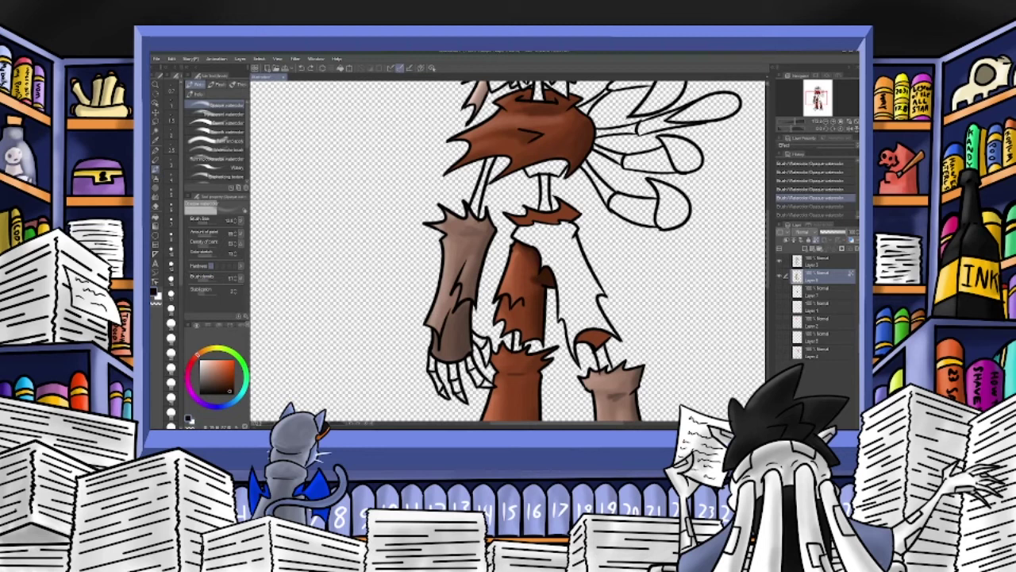
Shade the small brown patch above the other leg's knee, softening it with the sampled thigh brown.
mouse_move(583, 332)
mouse_down()
mouse_move(603, 330)
mouse_move(605, 345)
mouse_move(602, 328)
mouse_move(599, 340)
mouse_up()
alt+click(522, 290)
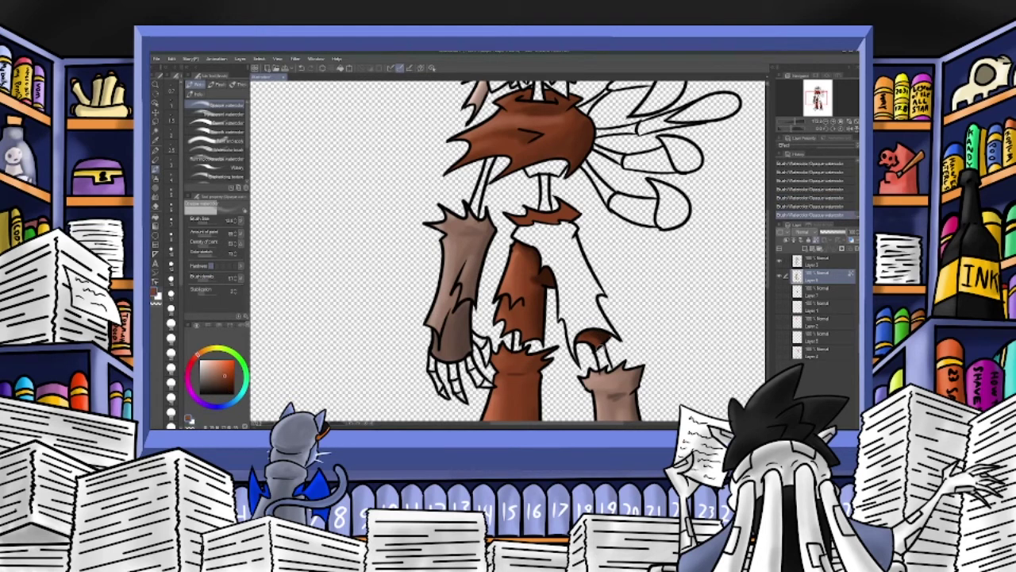
drag(600, 339, 598, 341)
Shade the ragged waistband with a darker brown and highlight its other end with a lighter rust tone.
click(224, 384)
drag(567, 211, 574, 212)
click(220, 365)
drag(513, 218, 531, 215)
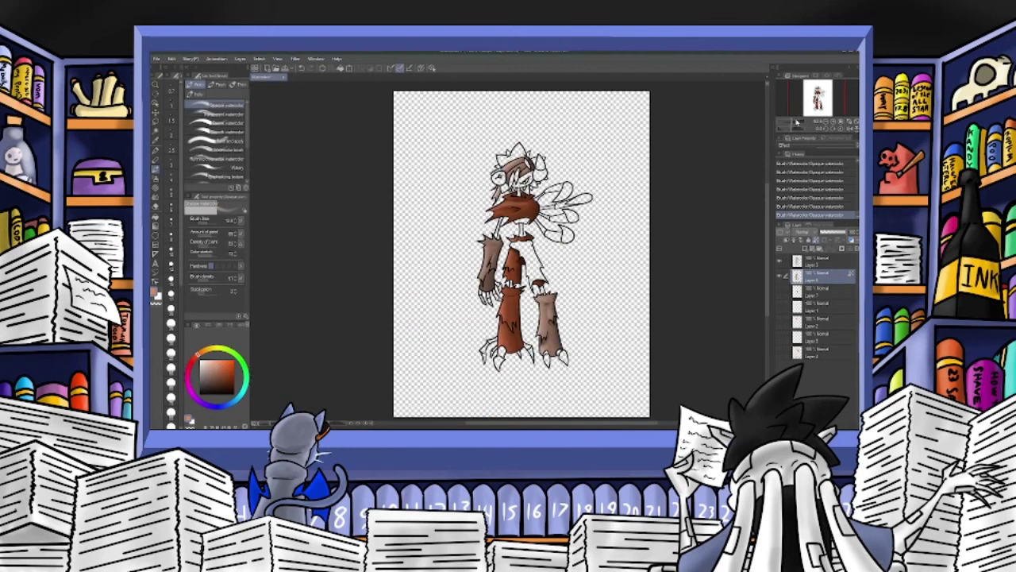
Show the red trouser-leg layer, select it and lock its transparent pixels.
drag(794, 123, 793, 123)
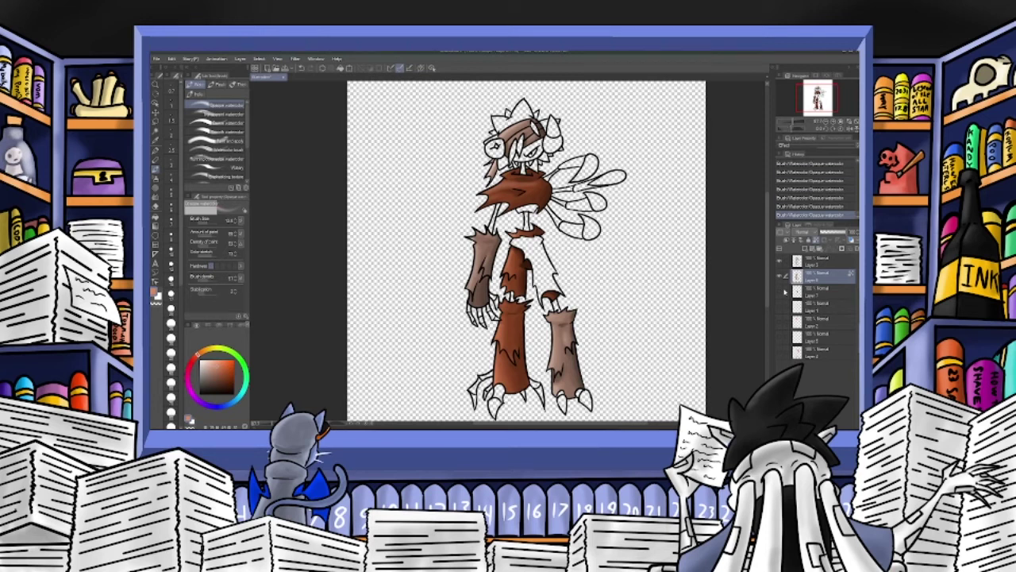
click(779, 291)
click(817, 296)
click(817, 240)
Sample the trouser leg's red, brush lighter red highlights on it and shade it with a darker red.
alt+click(543, 258)
click(226, 369)
click(221, 360)
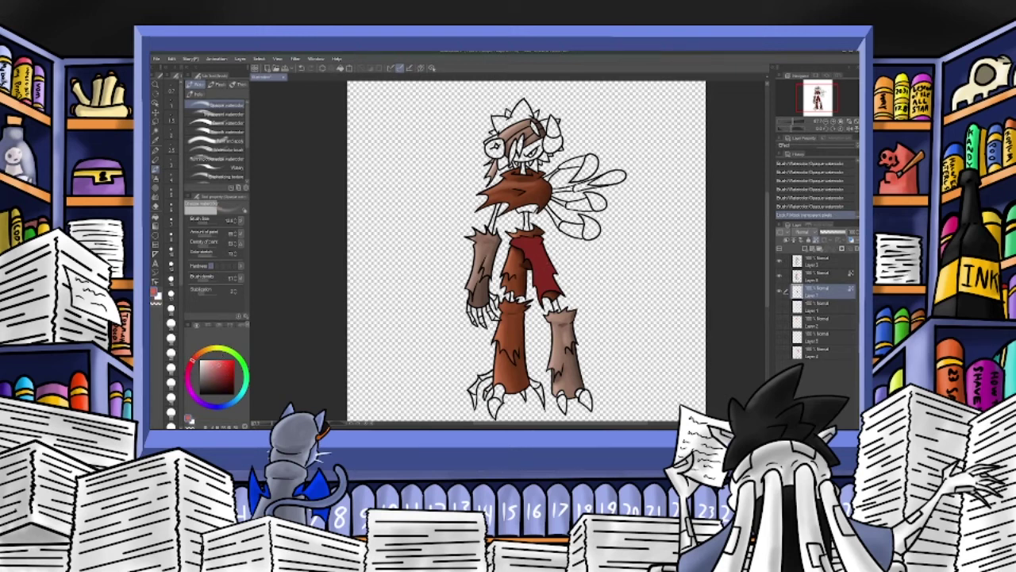
mouse_move(528, 243)
mouse_down()
mouse_move(541, 264)
mouse_move(525, 238)
mouse_move(537, 247)
mouse_up()
click(300, 69)
drag(528, 241, 540, 252)
alt+click(546, 255)
click(225, 385)
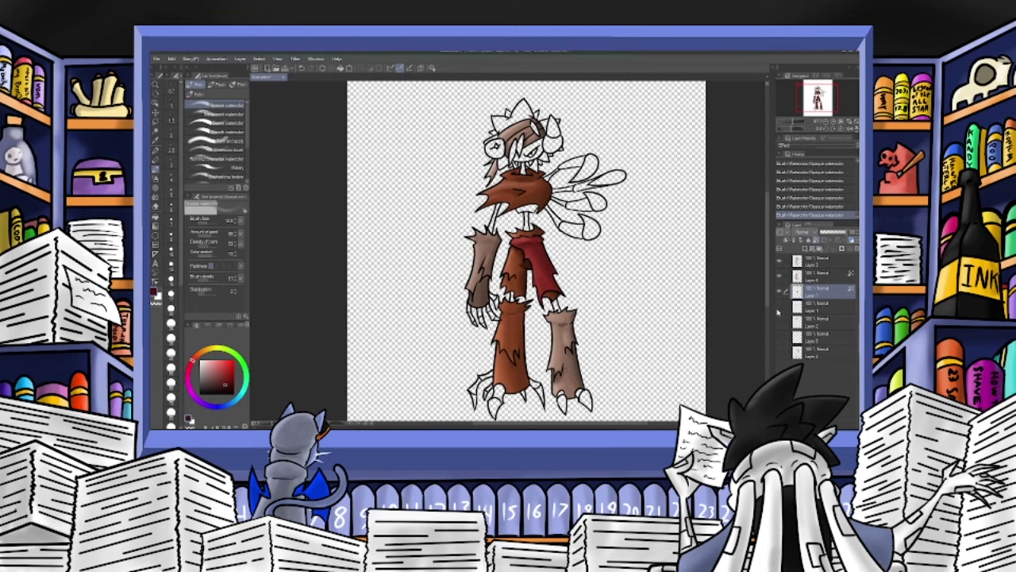
Show the orange skin layer, select it and lock its transparent pixels.
click(779, 311)
click(816, 308)
click(815, 246)
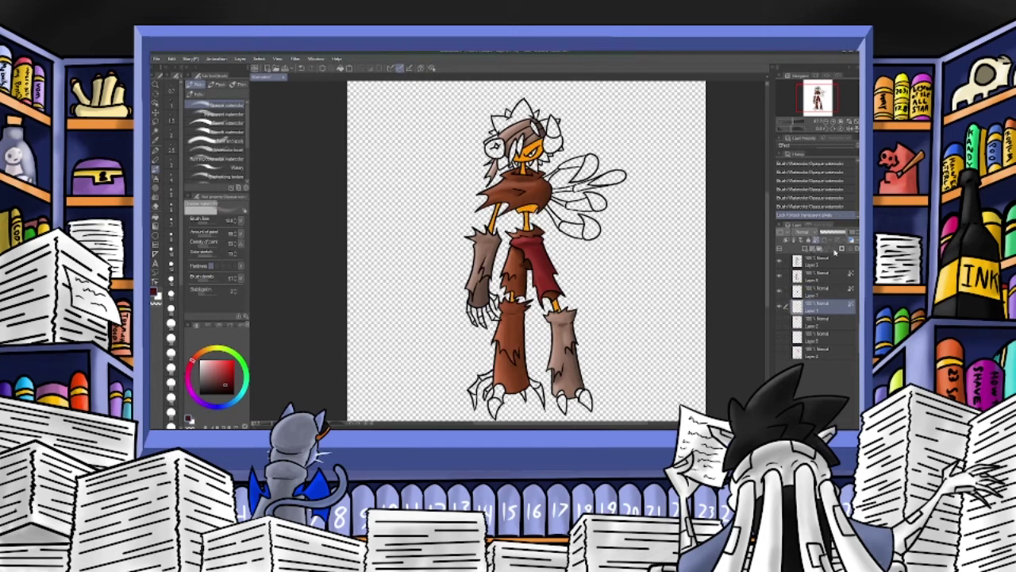
Sample the skin's orange, pick a darker orange-brown and shade the torso, arm and exposed leg parts.
alt+click(531, 150)
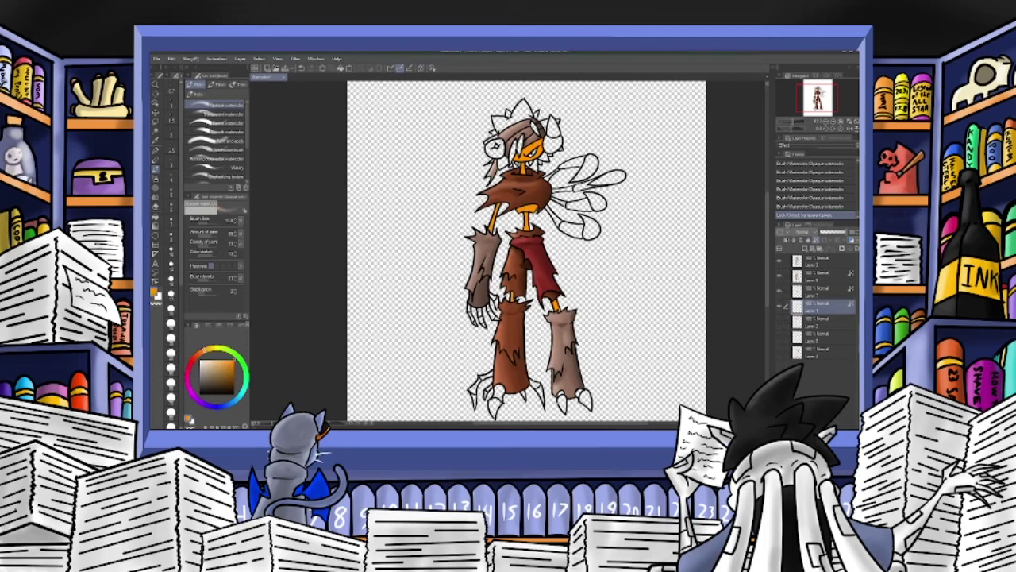
click(234, 376)
click(796, 122)
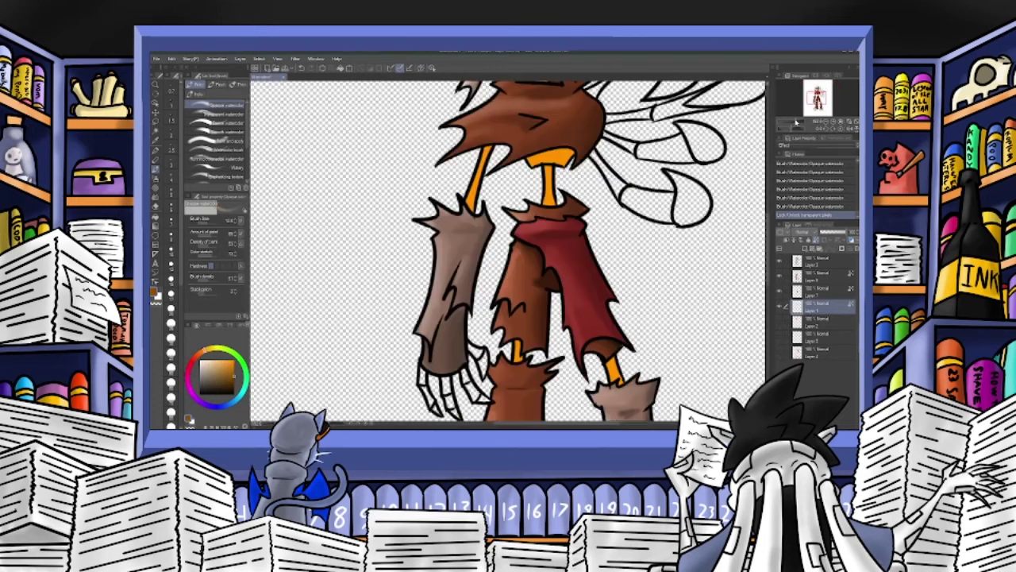
drag(818, 93, 818, 93)
mouse_move(506, 262)
mouse_down()
mouse_move(533, 253)
mouse_move(524, 256)
mouse_move(543, 262)
mouse_up()
drag(546, 259, 536, 303)
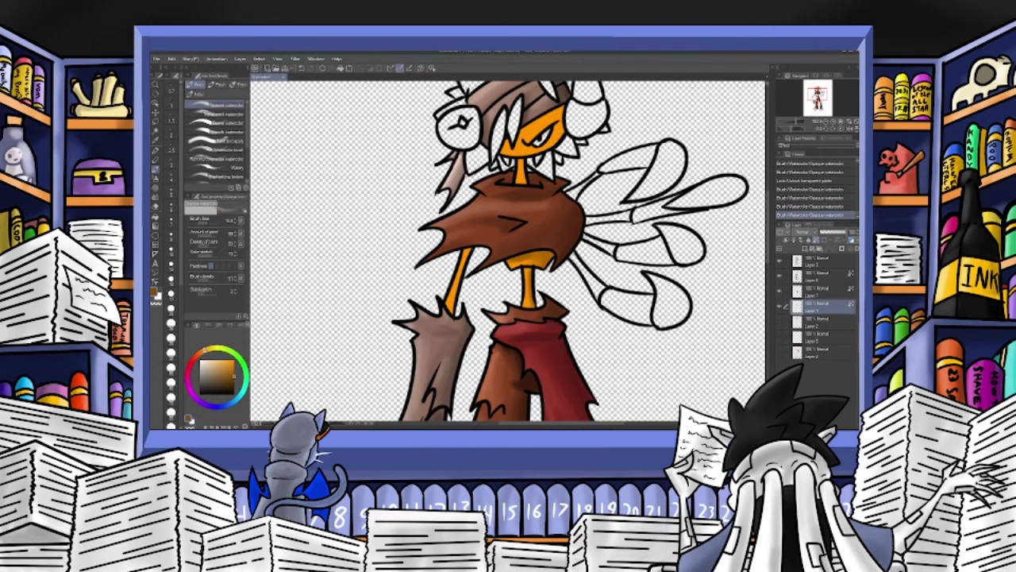
scroll(578, 266, down, 5)
drag(576, 255, 586, 282)
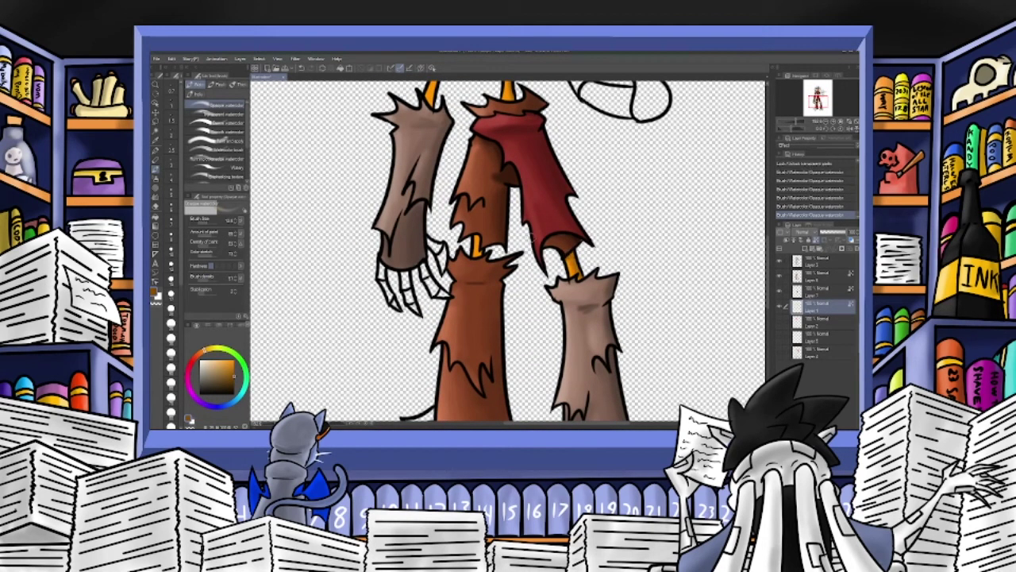
drag(475, 226, 478, 241)
Sample the face's orange, pick a pale orange and brush highlights onto the neck, torso and exposed limbs.
drag(818, 102, 817, 94)
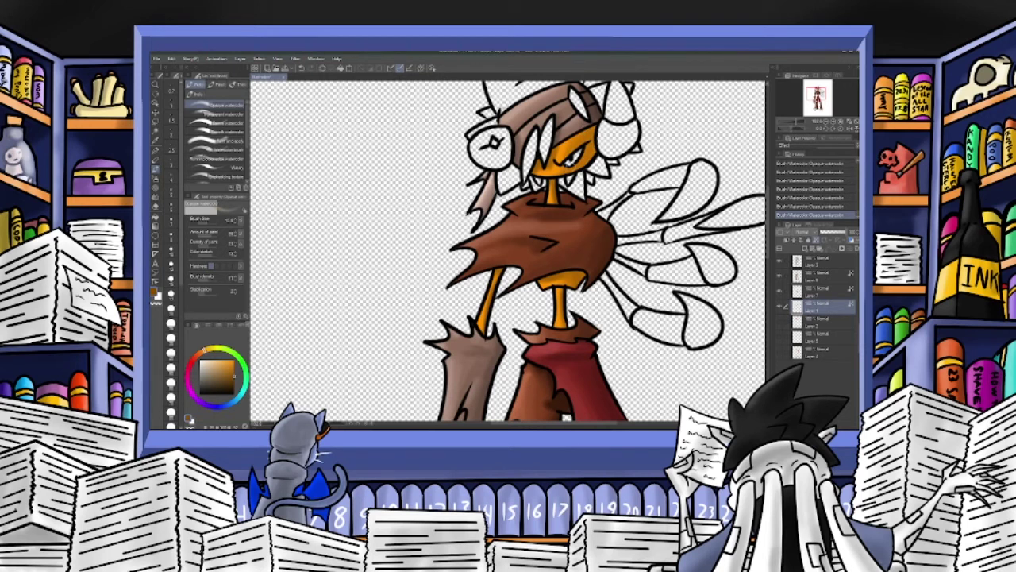
alt+click(560, 173)
drag(556, 191, 516, 240)
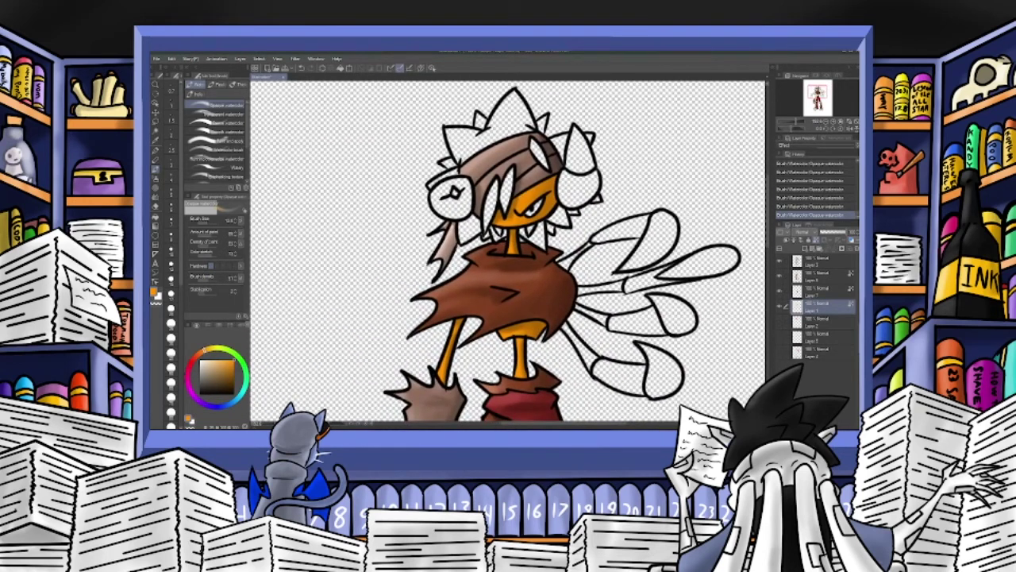
click(792, 121)
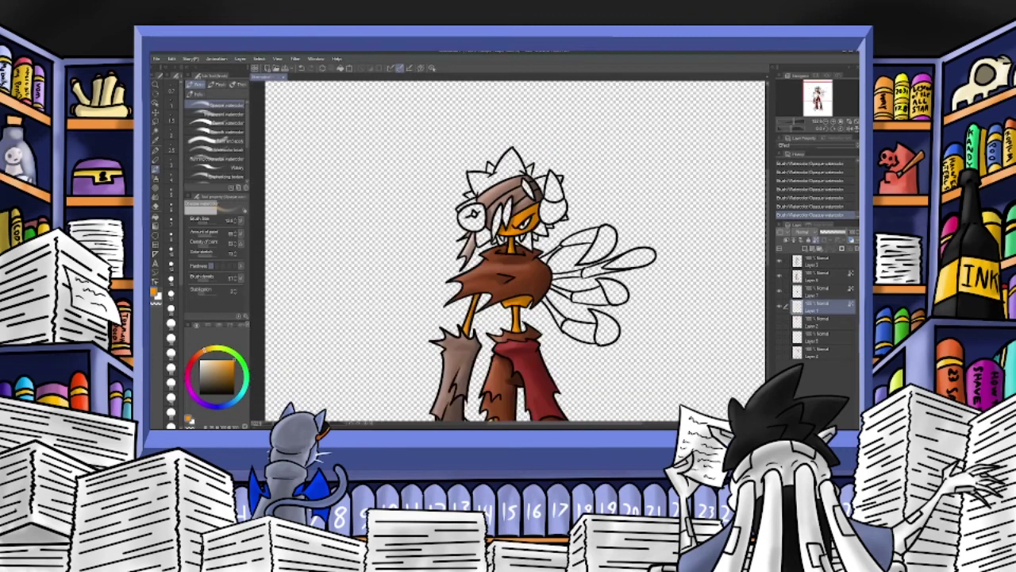
drag(220, 362, 212, 342)
click(798, 122)
drag(519, 232, 530, 141)
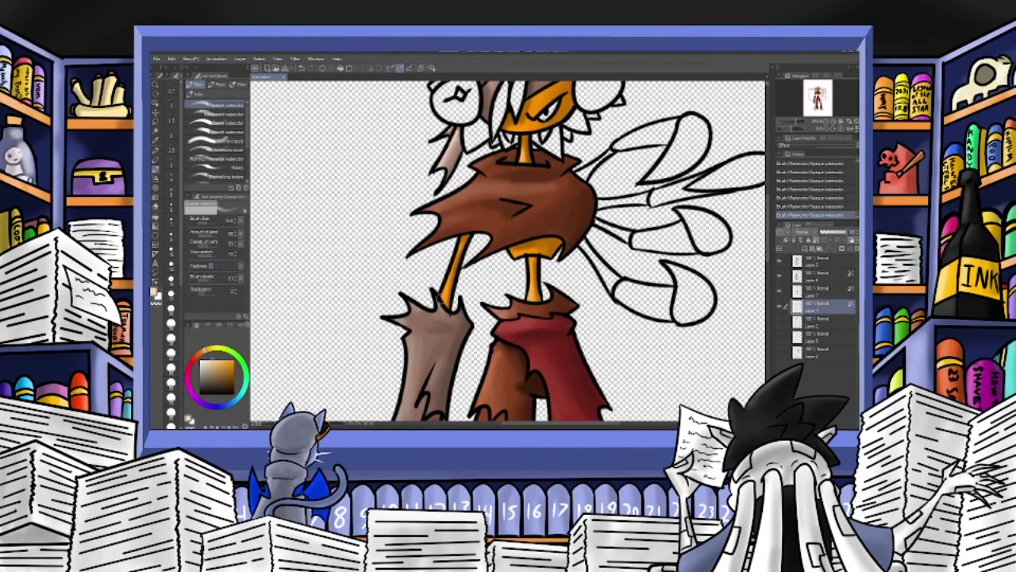
scroll(435, 309, down, 5)
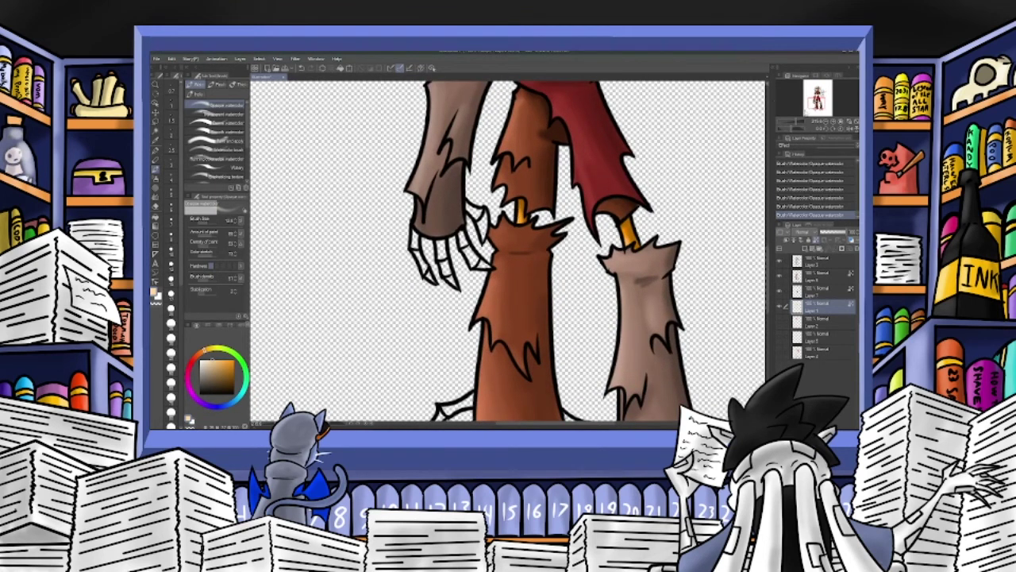
Show the bright red hair layer, select it and lock its transparent pixels.
click(792, 122)
drag(816, 100, 816, 99)
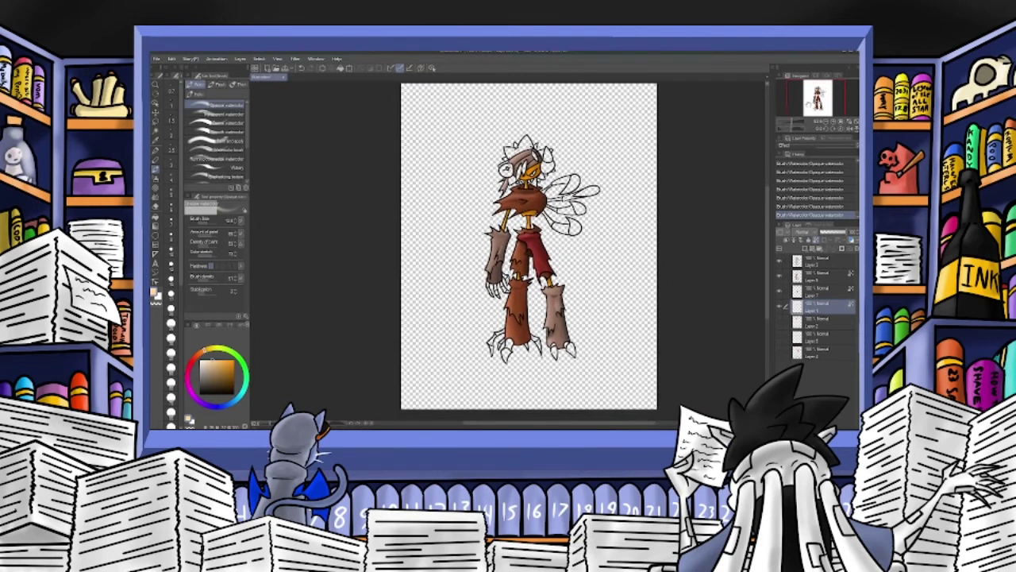
click(779, 324)
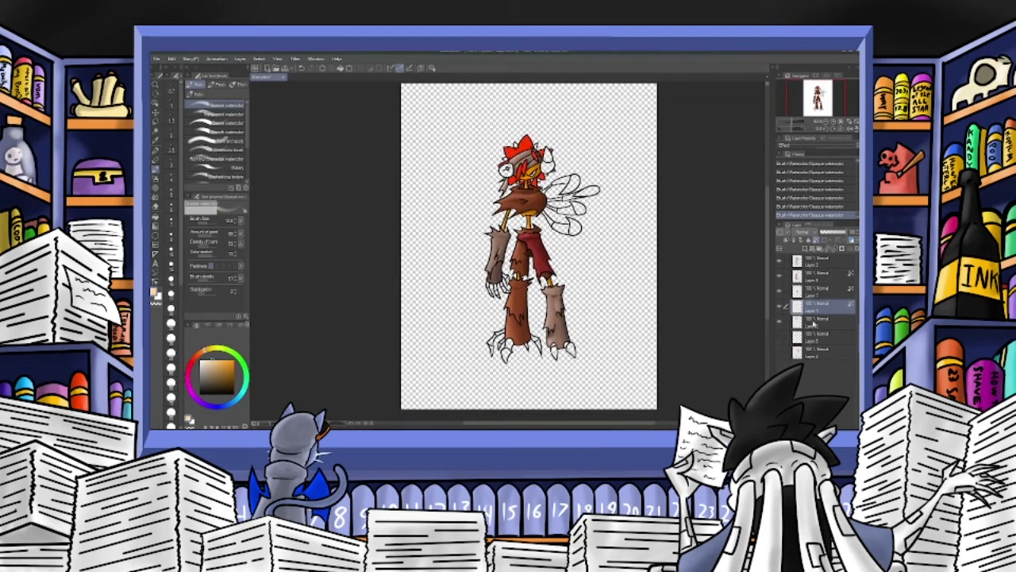
click(808, 325)
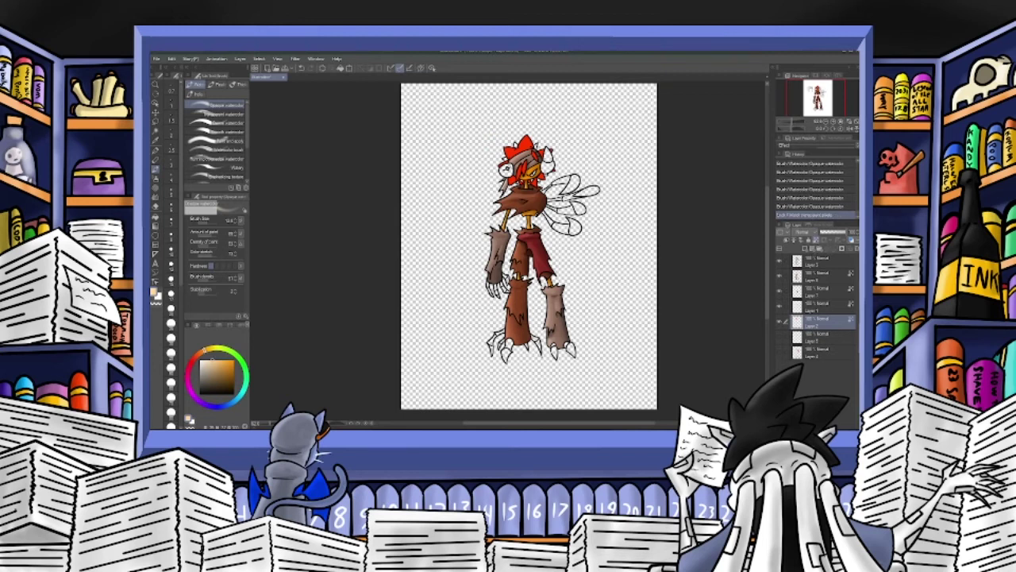
Sample the hair's red, pick darker reds and shade the strands hanging in front of the face.
click(795, 122)
click(815, 92)
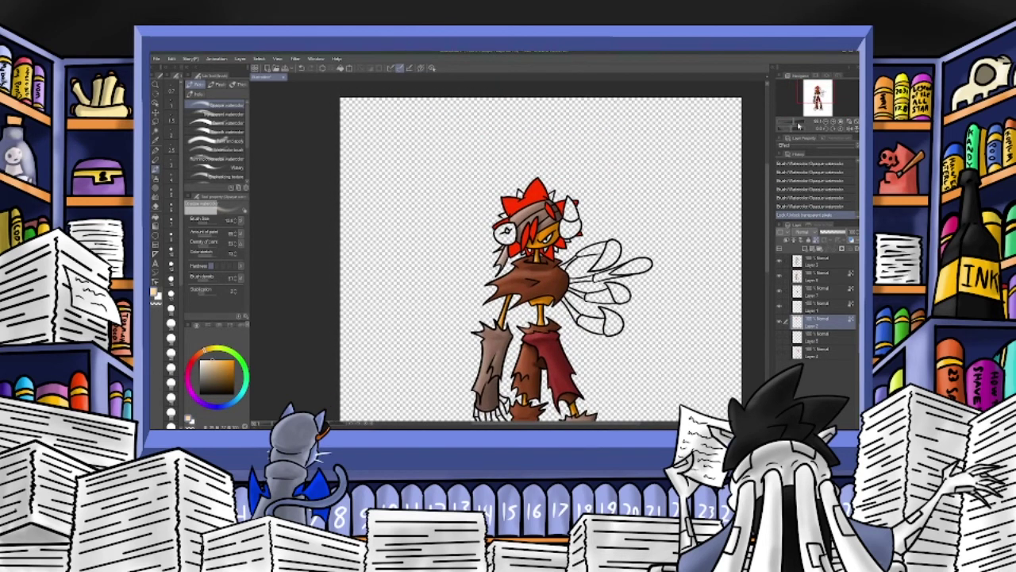
click(799, 123)
alt+click(565, 200)
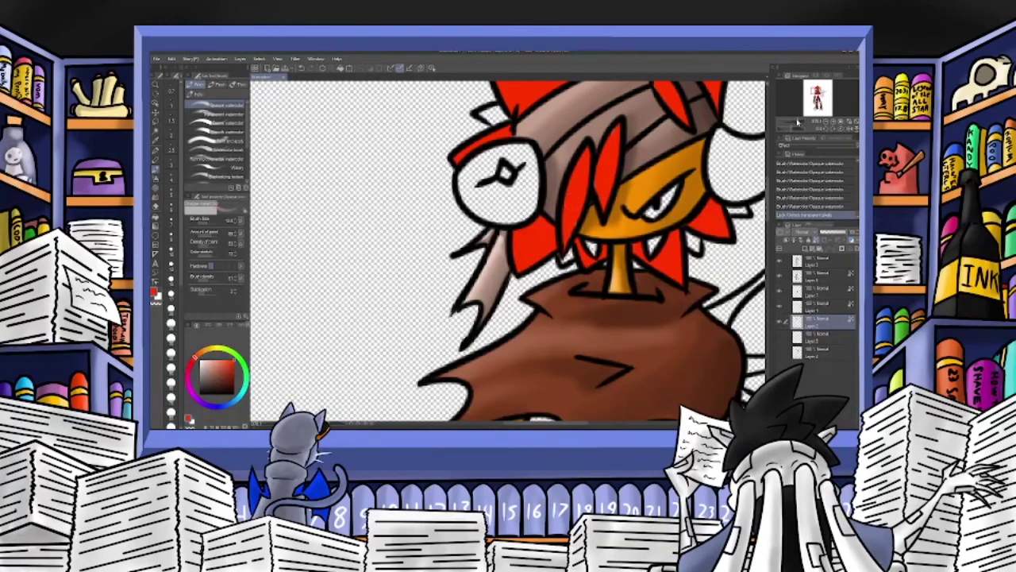
click(797, 122)
drag(817, 91, 818, 89)
click(234, 374)
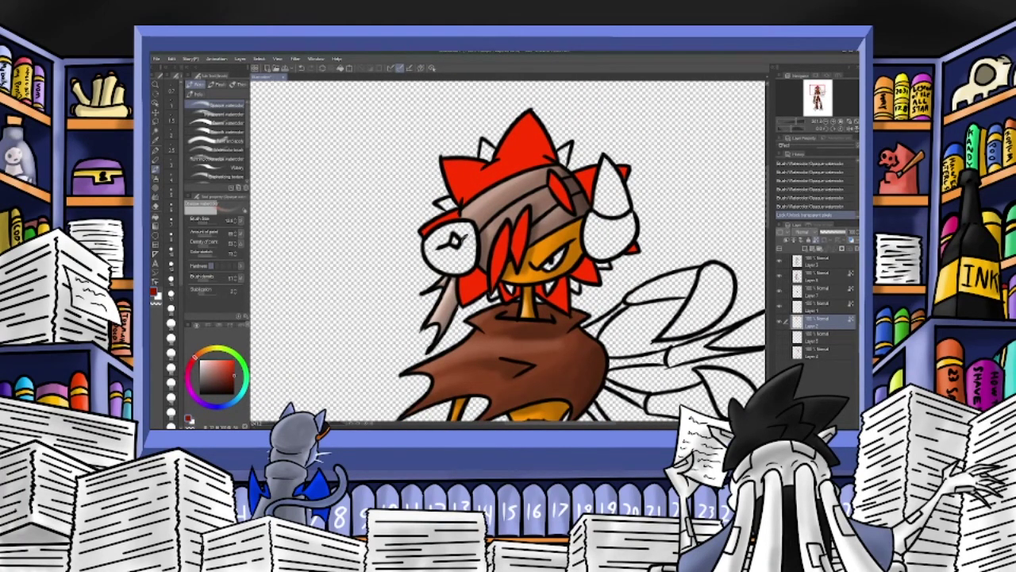
drag(528, 213, 521, 268)
mouse_move(511, 226)
mouse_down()
mouse_move(501, 272)
mouse_move(507, 236)
mouse_move(510, 295)
mouse_up()
click(231, 381)
mouse_move(504, 281)
mouse_down()
mouse_move(515, 295)
mouse_move(505, 285)
mouse_up()
Toggle the hair layer's transparency lock and touch up the front strand's edge with the pen, undoing the last two strokes.
click(817, 239)
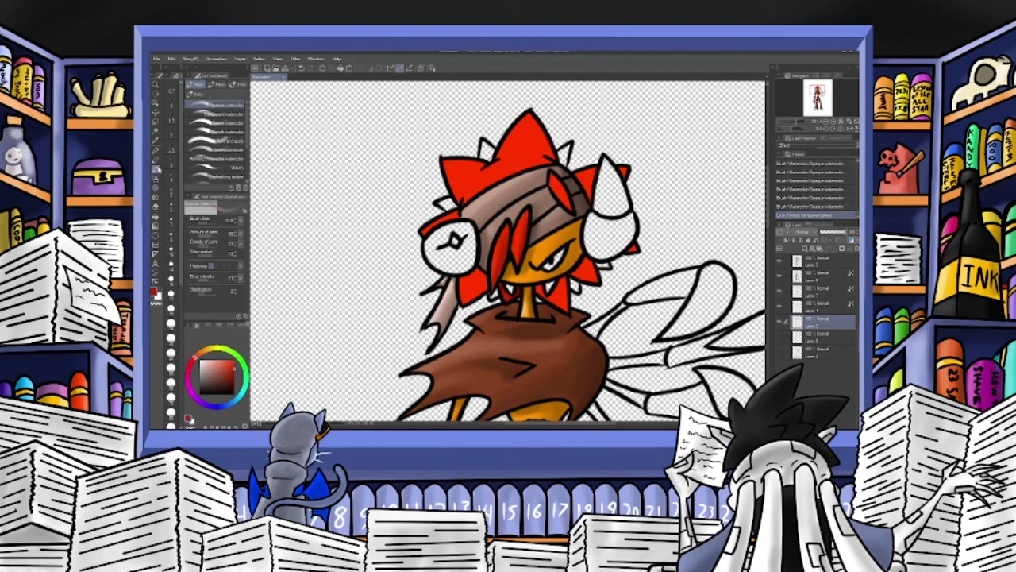
key(p)
drag(503, 274, 502, 268)
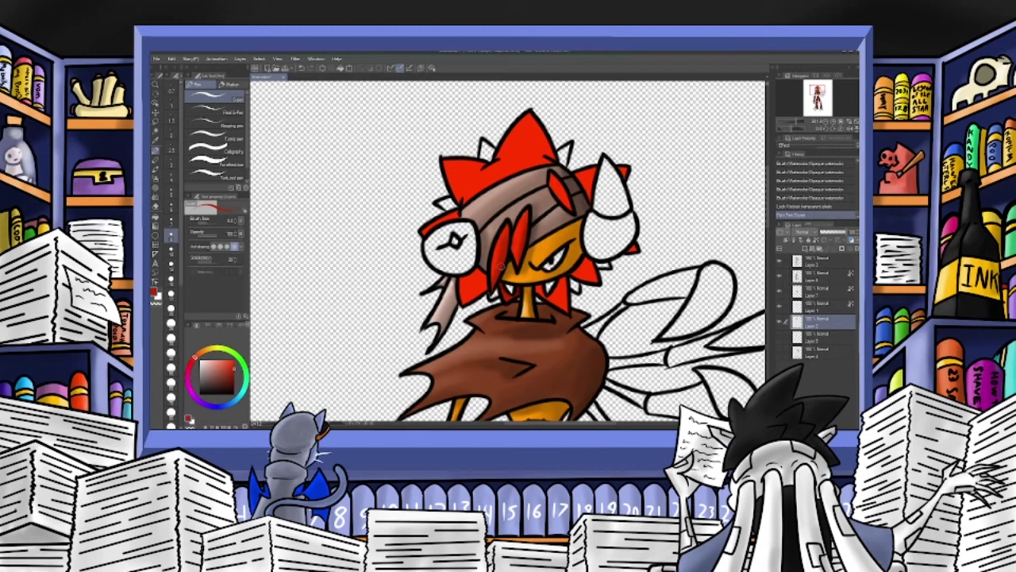
click(818, 241)
drag(499, 275, 500, 266)
drag(499, 270, 498, 262)
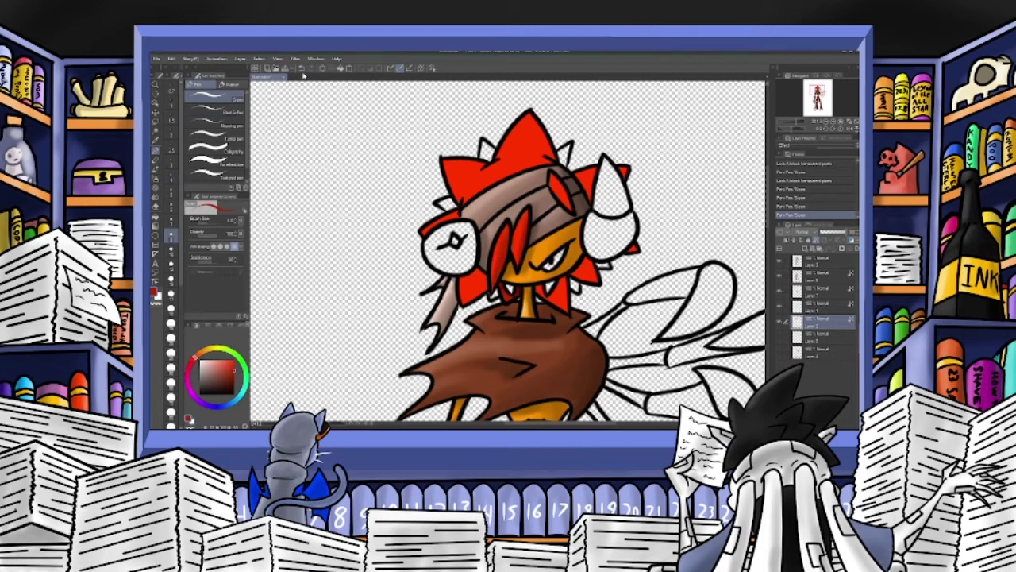
click(301, 70)
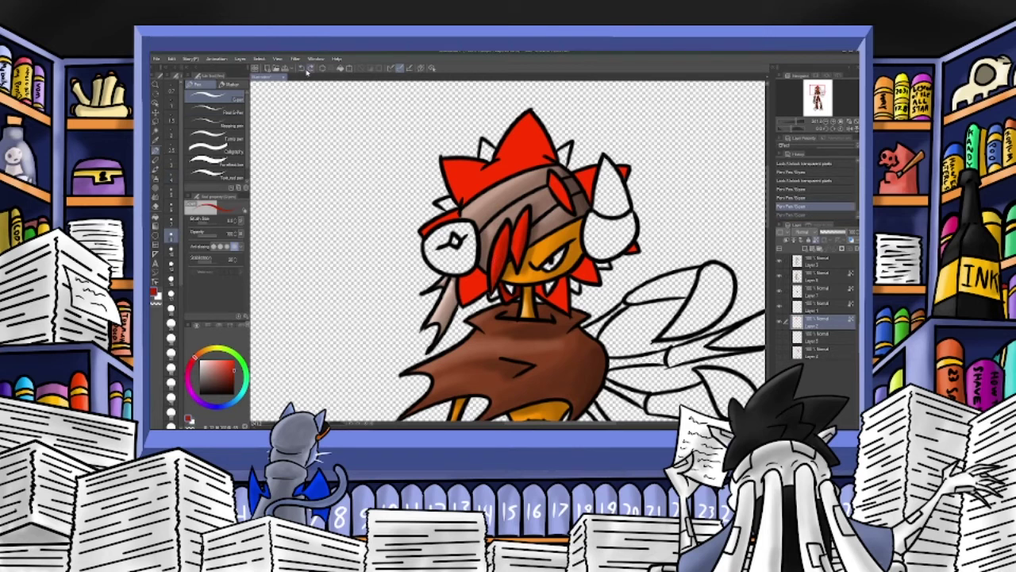
click(301, 70)
Switch back to the watercolor brush, pick a darker red and shade the hair below the face and behind the horn.
click(155, 170)
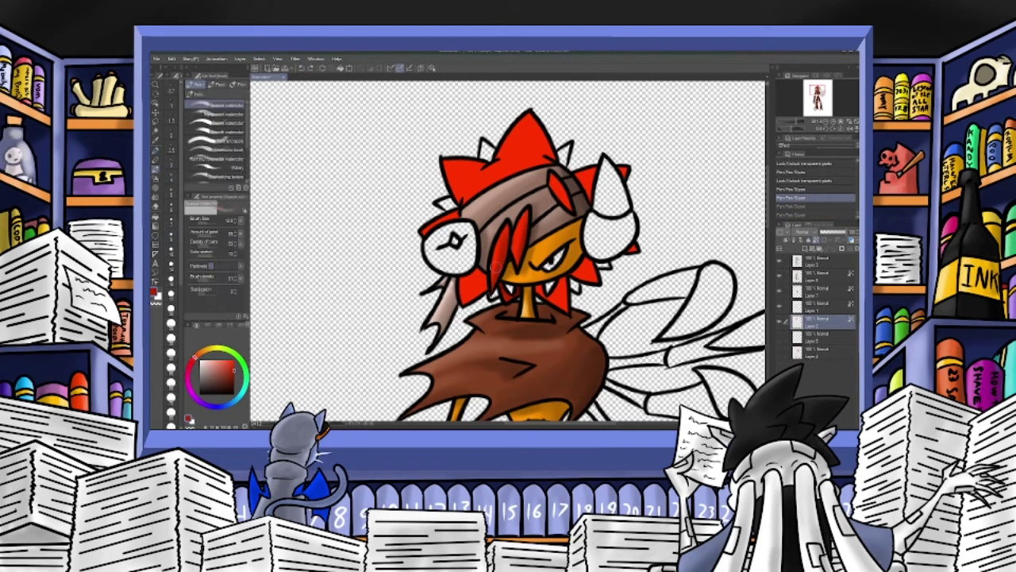
drag(498, 264, 498, 270)
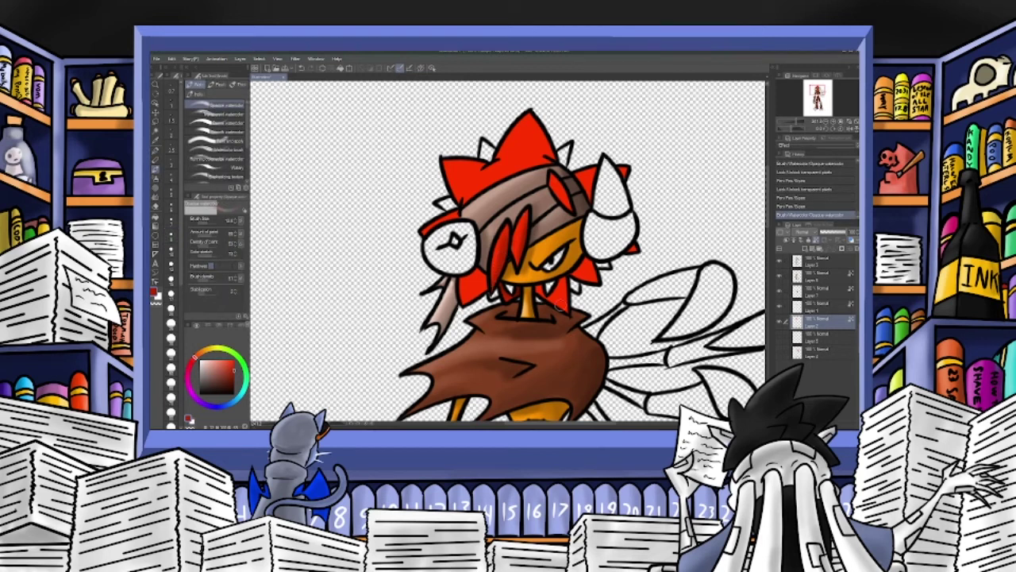
click(235, 384)
mouse_move(539, 289)
mouse_down()
mouse_move(552, 304)
mouse_move(564, 283)
mouse_move(554, 281)
mouse_move(586, 256)
mouse_move(598, 276)
mouse_move(579, 274)
mouse_move(592, 279)
mouse_move(584, 263)
mouse_move(596, 277)
mouse_move(593, 265)
mouse_move(577, 270)
mouse_move(602, 235)
mouse_move(634, 250)
mouse_up()
drag(633, 245, 633, 252)
drag(627, 171, 623, 175)
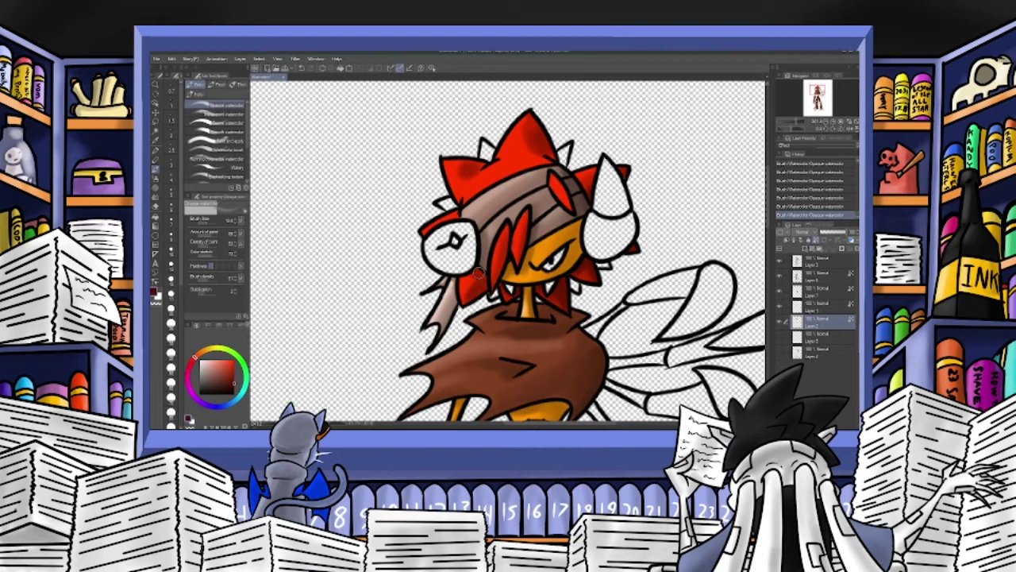
Sample the hair red beside the round horn, pick a light red and highlight the upper hair spikes, undoing the first highlight.
alt+click(462, 285)
drag(474, 276, 468, 302)
click(213, 360)
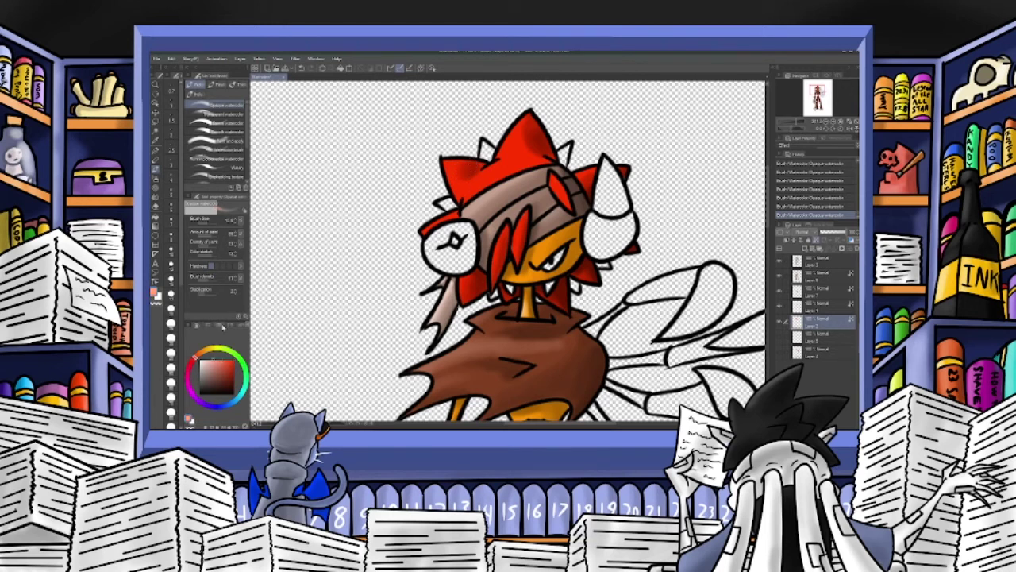
drag(444, 164, 457, 198)
click(302, 68)
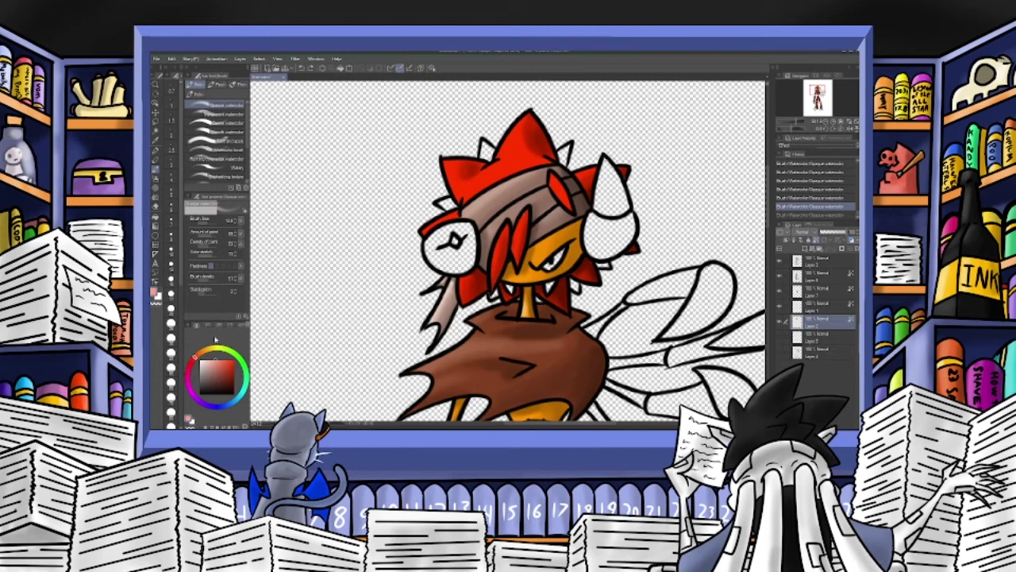
mouse_move(509, 129)
mouse_down()
mouse_move(499, 151)
mouse_move(539, 159)
mouse_move(479, 181)
mouse_move(540, 161)
mouse_move(485, 179)
mouse_move(529, 164)
mouse_move(494, 174)
mouse_move(472, 159)
mouse_move(445, 163)
mouse_move(470, 159)
mouse_move(457, 168)
mouse_move(469, 167)
mouse_move(462, 184)
mouse_move(472, 159)
mouse_up()
mouse_move(447, 209)
mouse_down()
mouse_move(454, 216)
mouse_move(443, 220)
mouse_up()
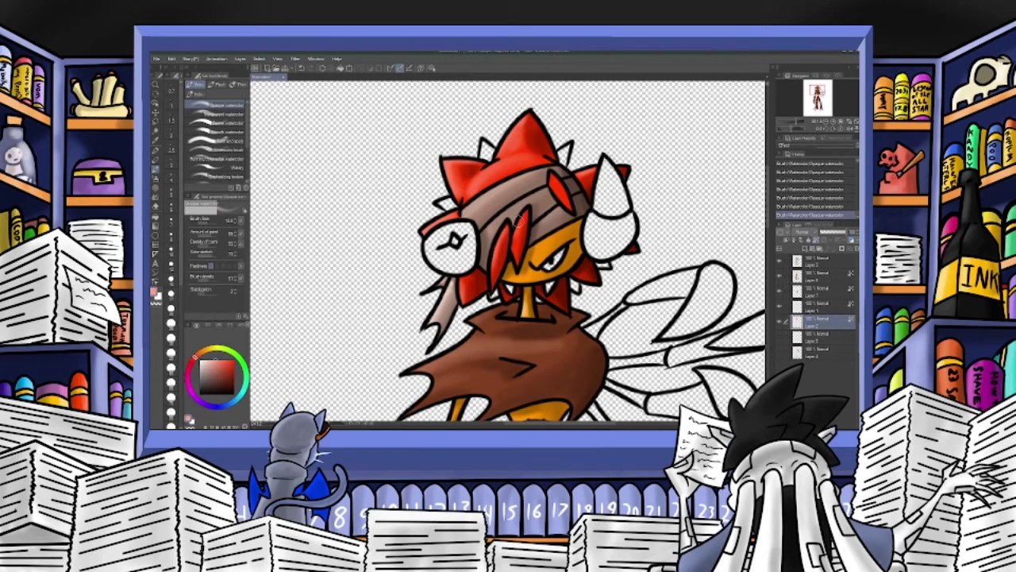
Highlight the hair tuft over the bandage with a light red and shade it with a darker red.
alt+click(558, 183)
drag(215, 361, 214, 328)
drag(552, 179, 558, 196)
alt+click(564, 190)
click(232, 375)
drag(232, 375, 234, 380)
drag(565, 186, 574, 211)
Select the eye, teeth and rear hair layer, lock its transparent pixels and shade the teeth and eye dark yellow.
click(809, 338)
click(820, 241)
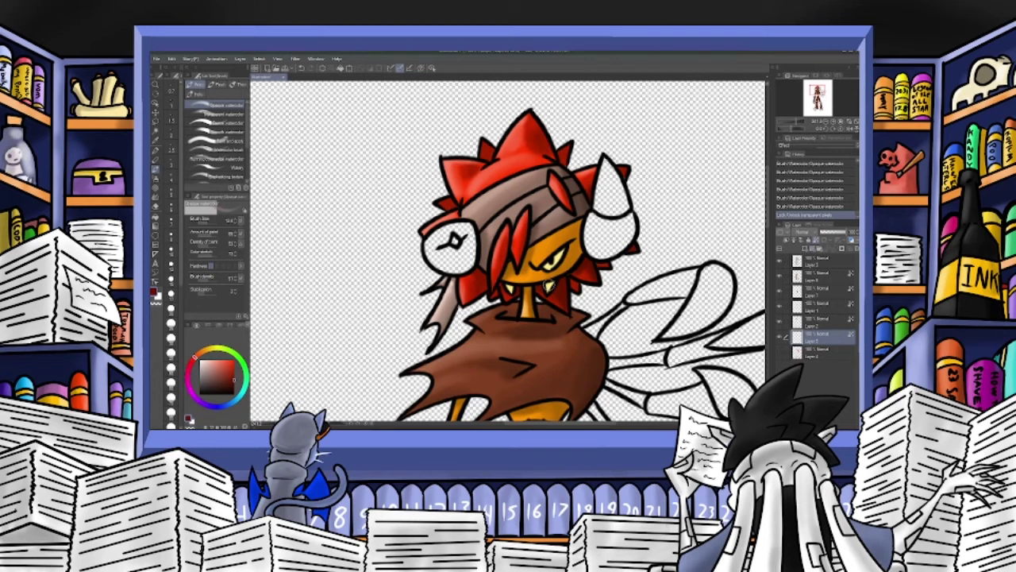
alt+click(548, 285)
click(217, 376)
mouse_move(549, 295)
mouse_down()
mouse_move(548, 280)
mouse_move(559, 281)
mouse_move(553, 294)
mouse_move(510, 284)
mouse_move(521, 288)
mouse_up()
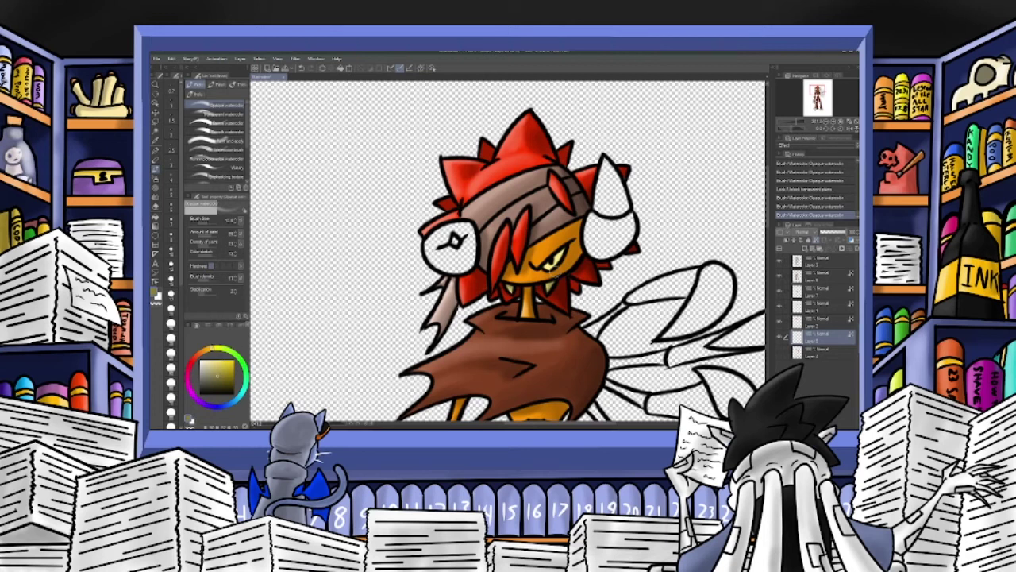
mouse_move(555, 266)
mouse_down()
mouse_move(563, 254)
mouse_move(554, 275)
mouse_move(559, 253)
mouse_up()
alt+click(548, 266)
Sample the red of the small rear hair spikes and shade them with a darker red.
alt+click(447, 204)
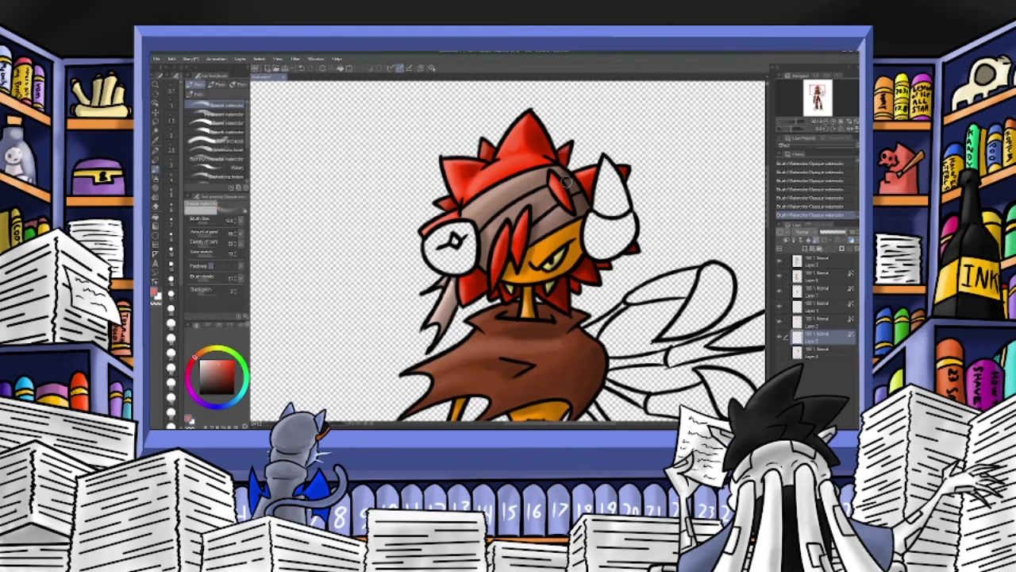
click(229, 381)
click(796, 126)
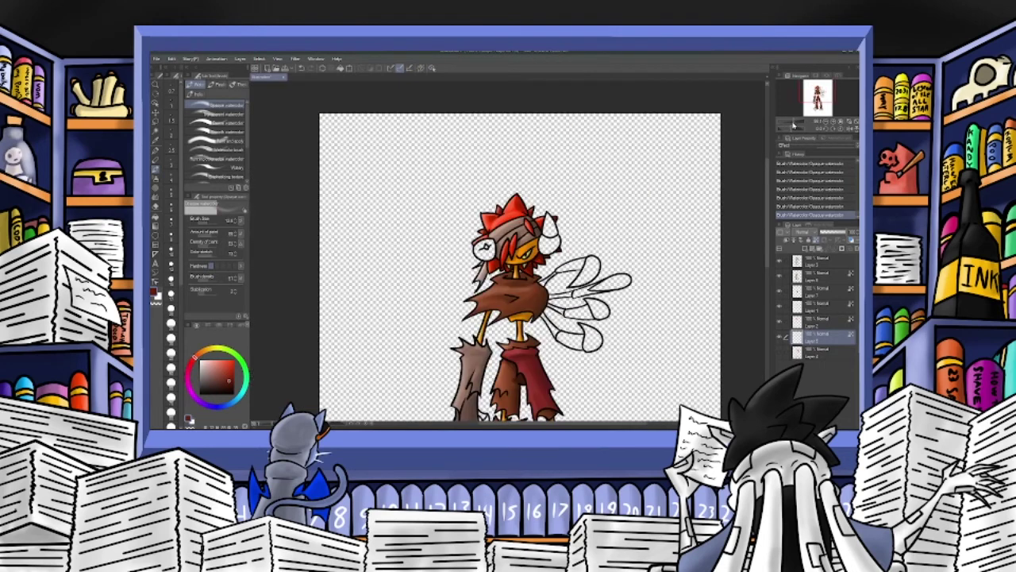
drag(813, 88, 818, 94)
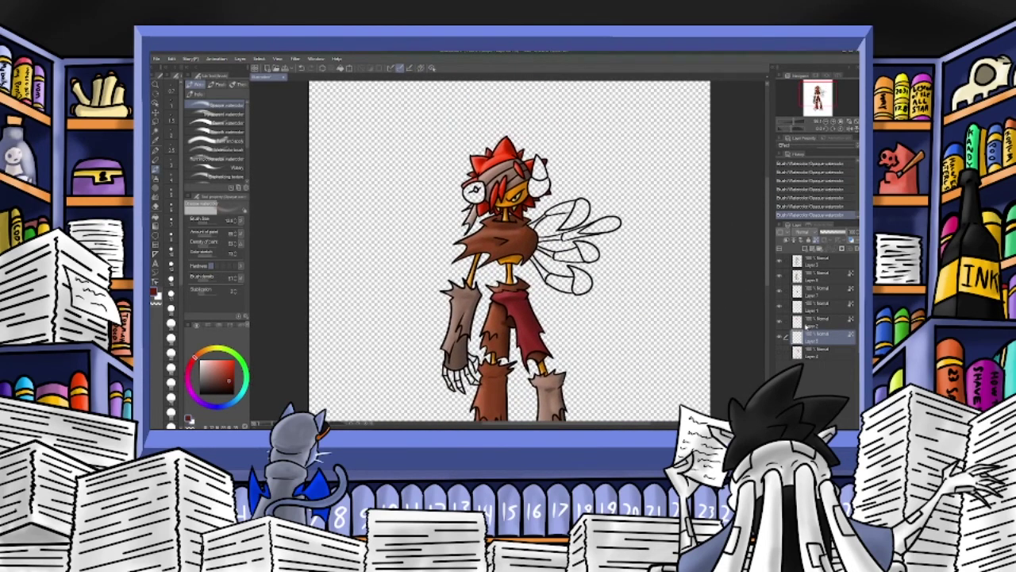
Select the main hair layer again and sample the bright red of its top spike.
click(807, 323)
alt+click(506, 152)
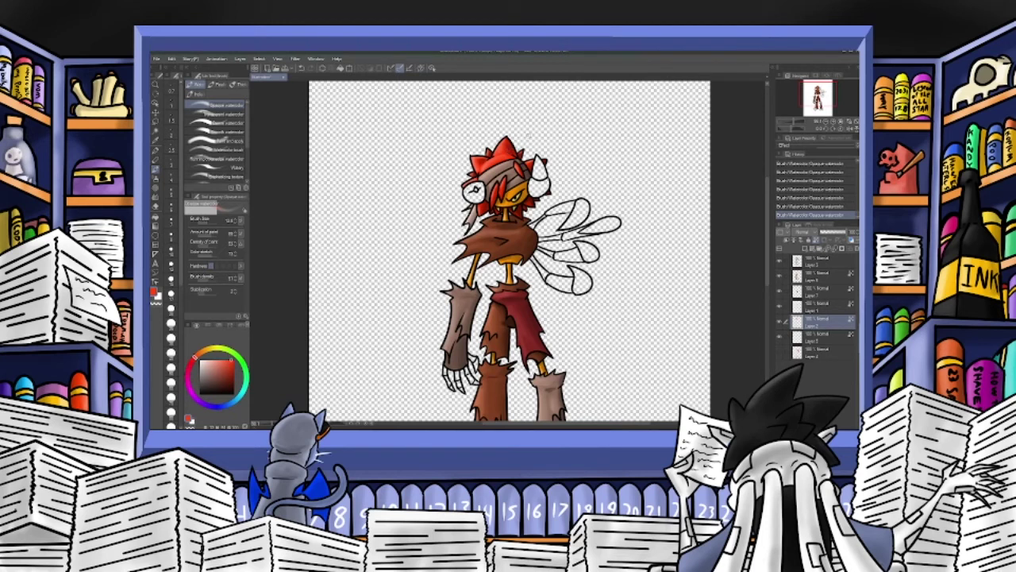
drag(509, 318, 539, 255)
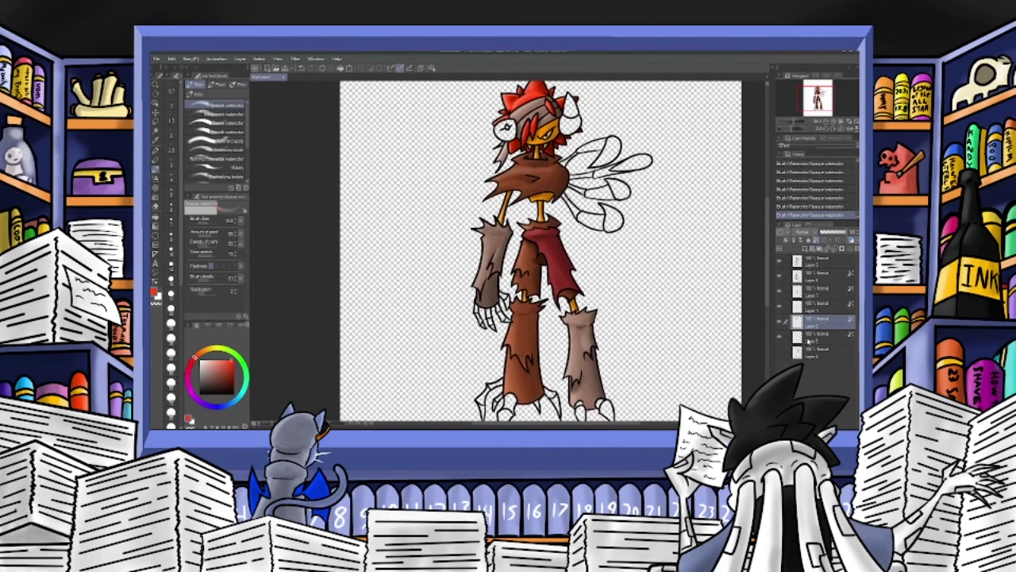
Show the muted red layer of claws, horns and wings, select it and toggle its transparent pixel lock.
click(807, 340)
click(780, 352)
click(810, 355)
click(817, 240)
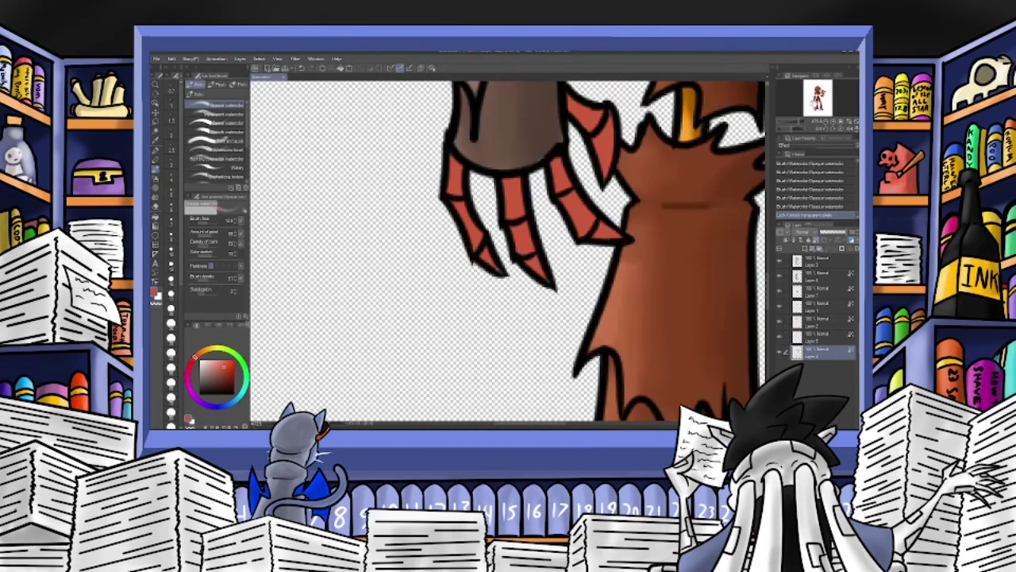
Fill the unpainted gaps at the hand's claw tips with the pen in muted red.
click(156, 143)
drag(473, 295, 475, 290)
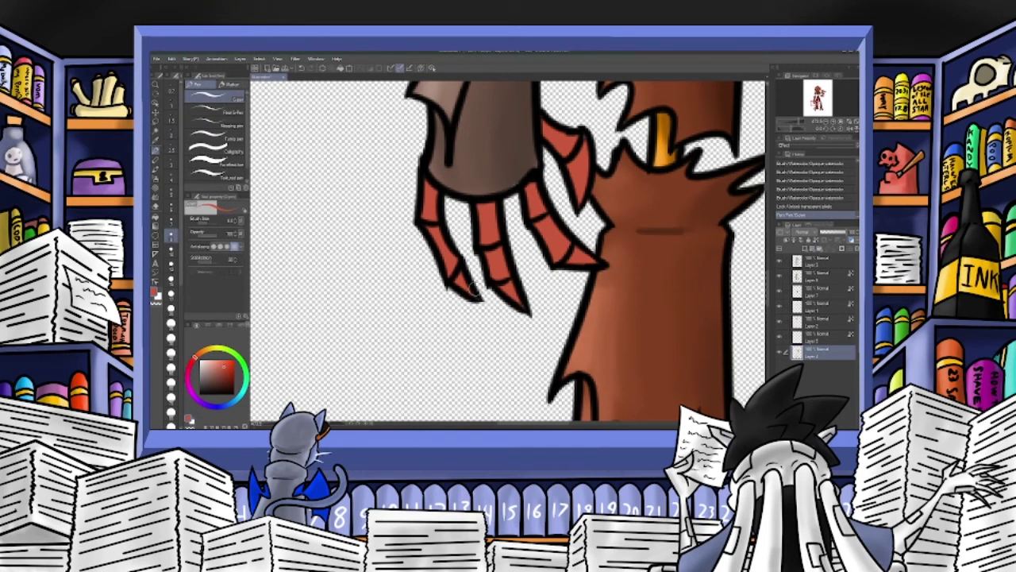
scroll(474, 297, down, 5)
drag(474, 297, 503, 244)
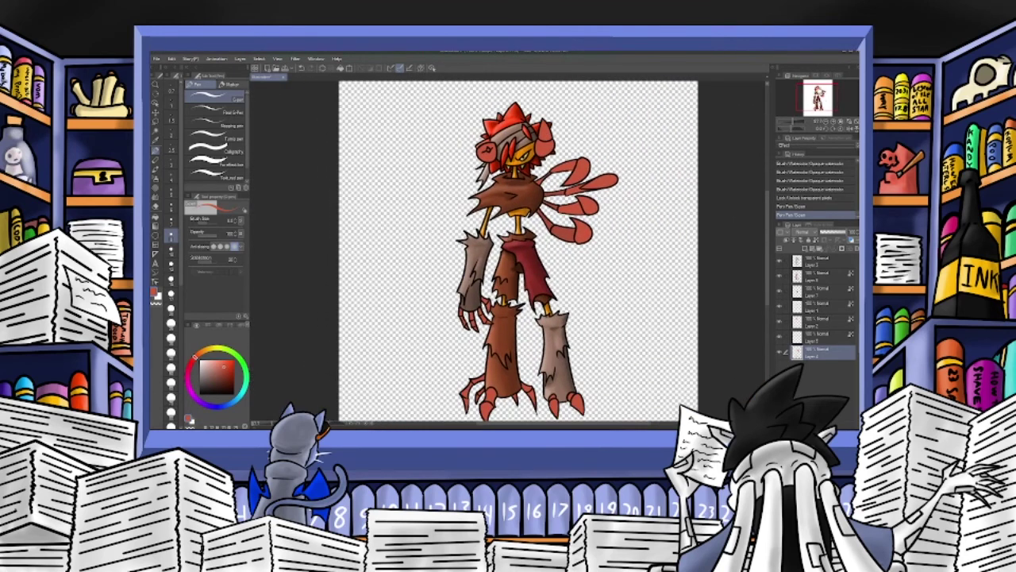
Lock the transparent pixels of the muted red layer and choose a darker red for the hand's claws.
click(816, 240)
click(226, 381)
drag(791, 122, 814, 103)
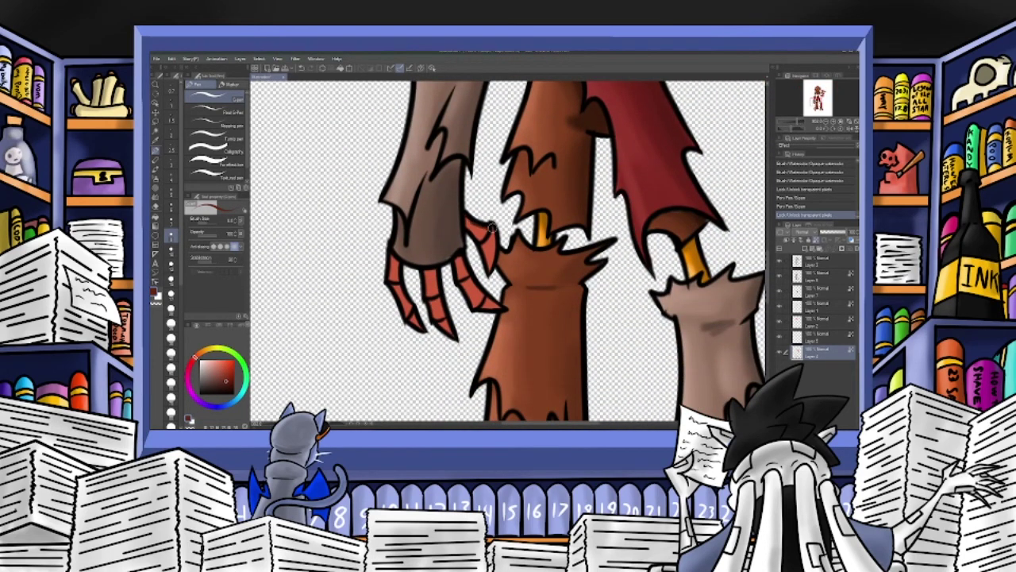
mouse_move(495, 240)
mouse_down()
mouse_move(493, 270)
mouse_move(491, 258)
mouse_up()
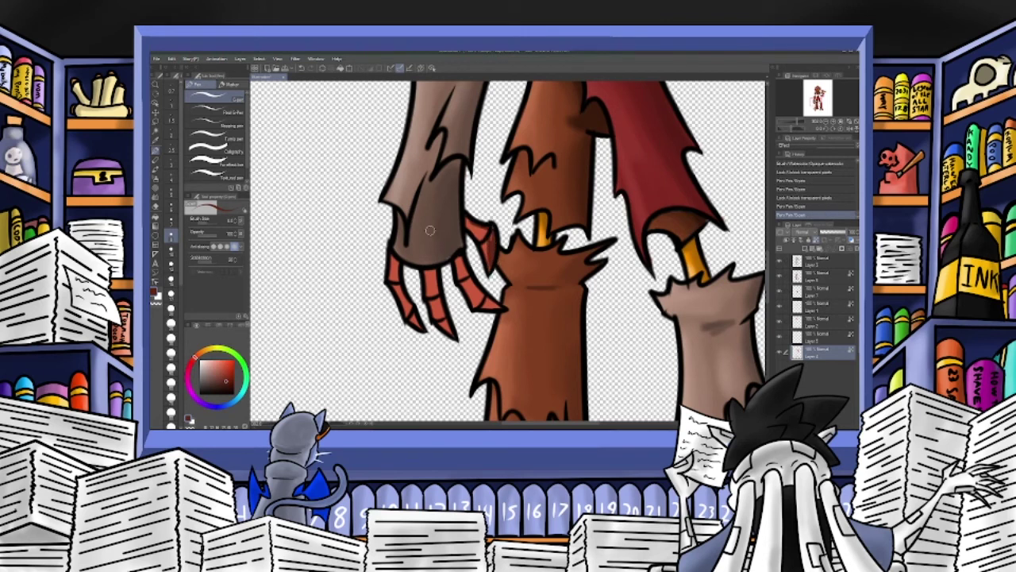
key(ctrl+z)
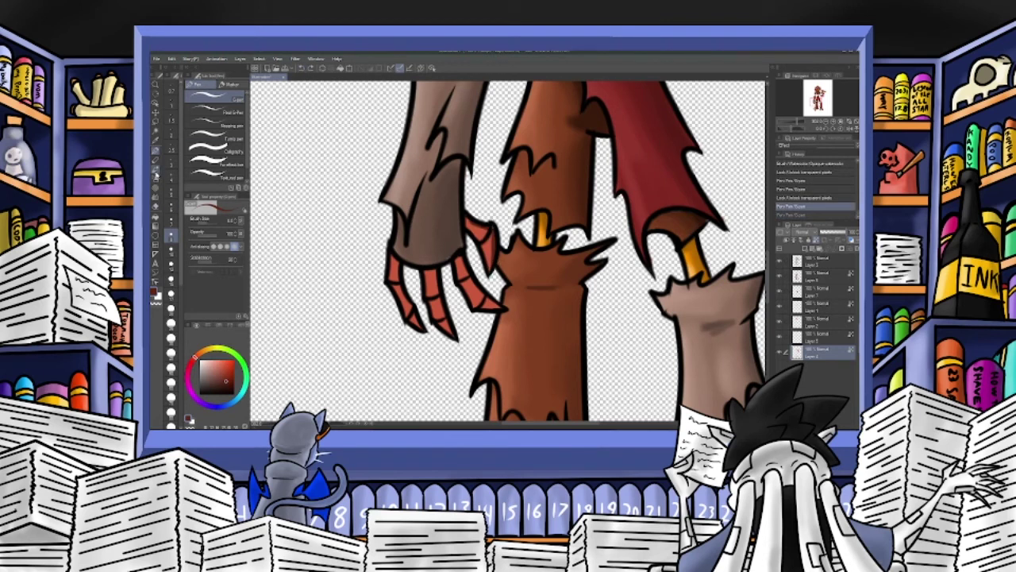
click(156, 175)
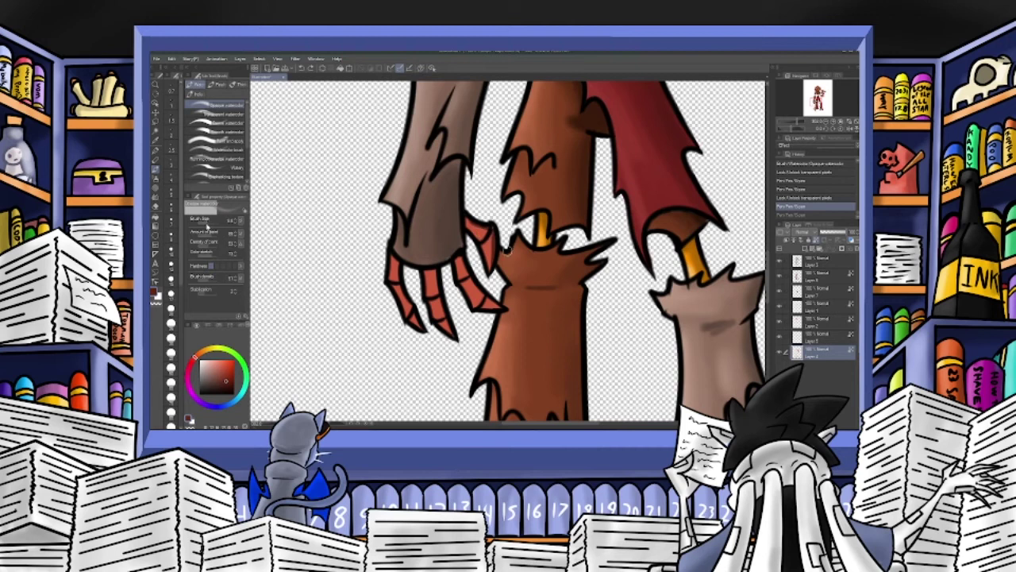
click(301, 70)
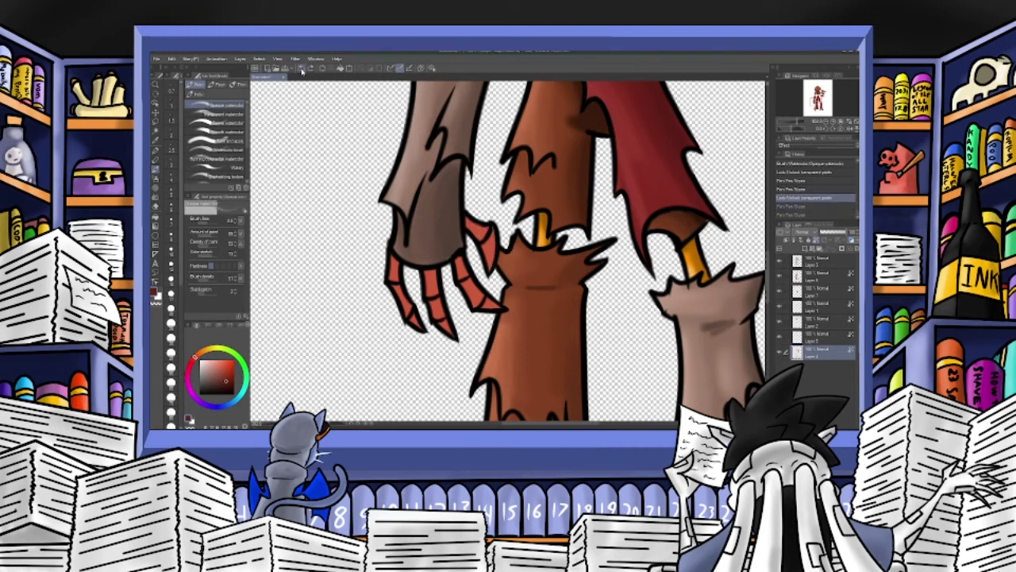
click(155, 150)
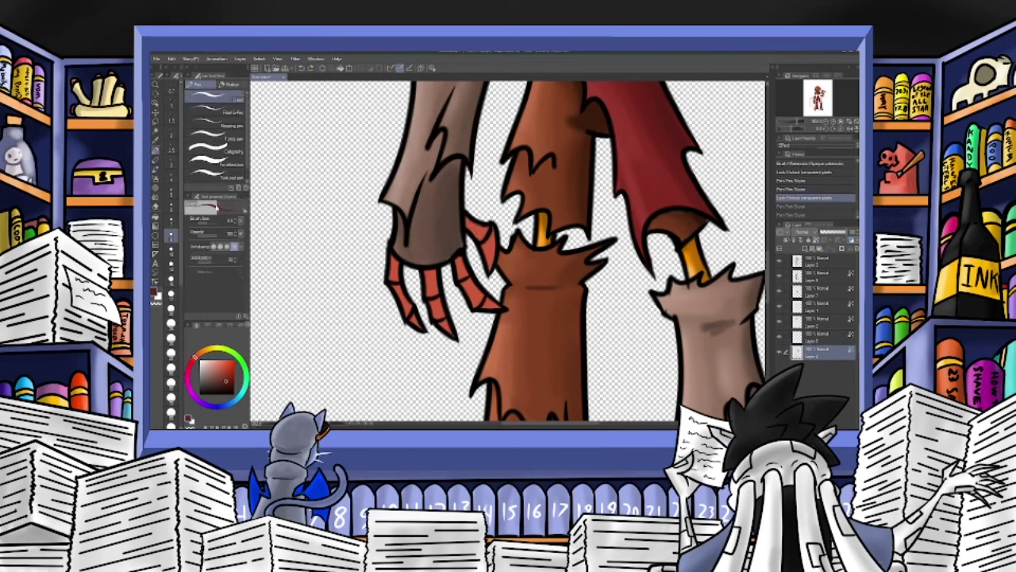
click(209, 225)
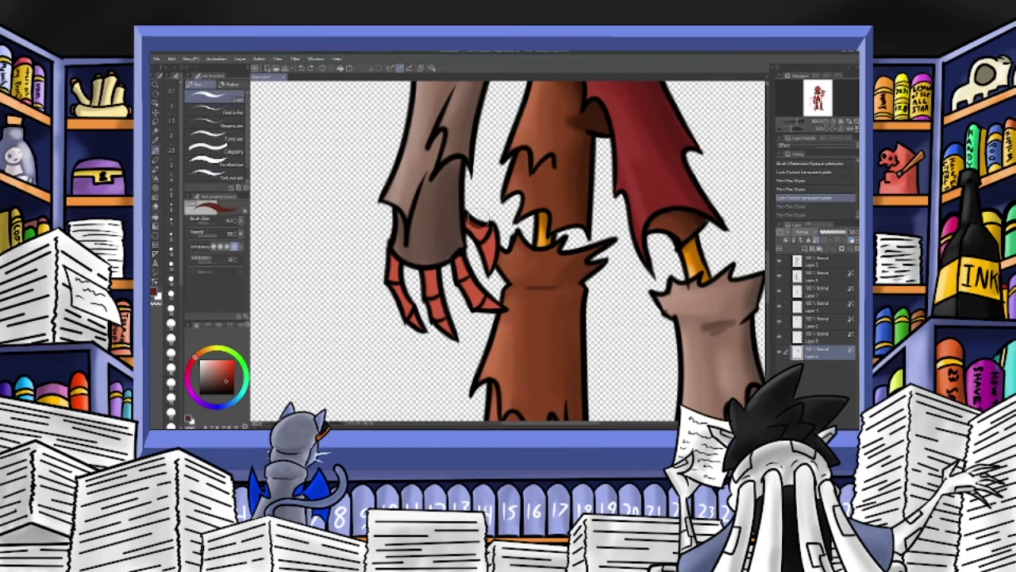
drag(495, 229, 502, 259)
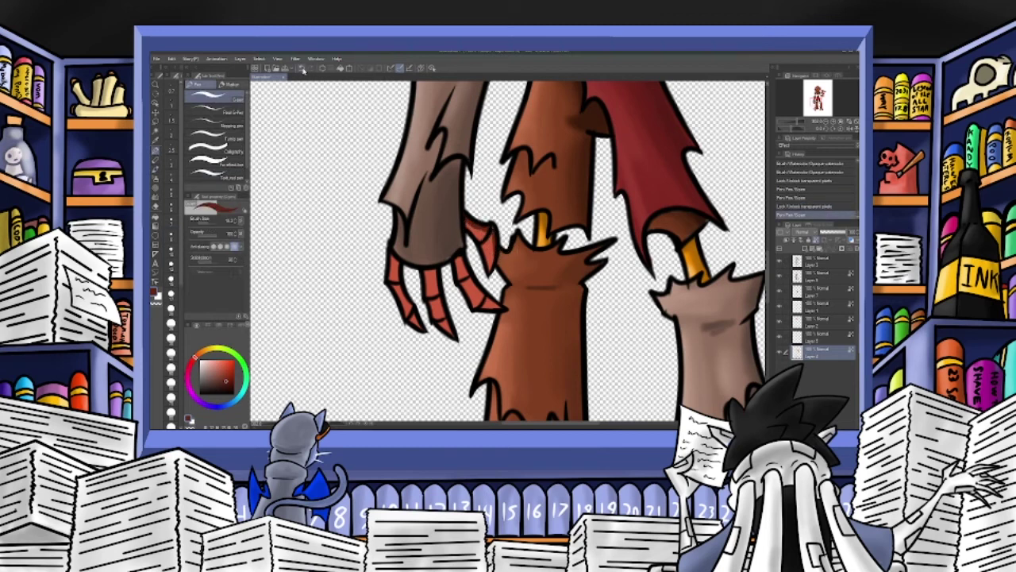
click(301, 69)
click(301, 70)
Lock the layer's transparent pixels again and shade the hand's claws dark red with the opaque watercolor brush.
click(155, 169)
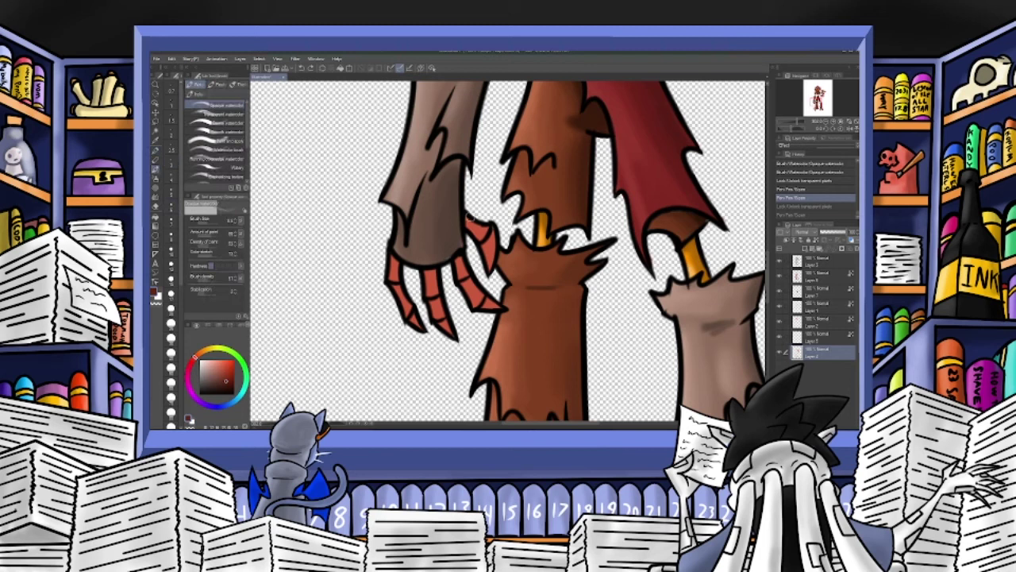
drag(486, 230, 474, 217)
click(302, 70)
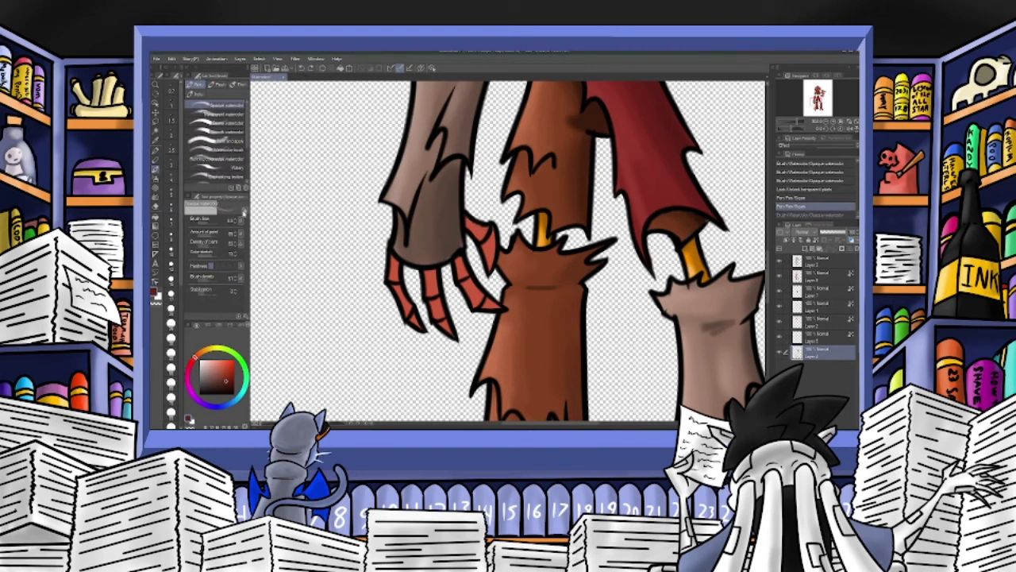
click(817, 242)
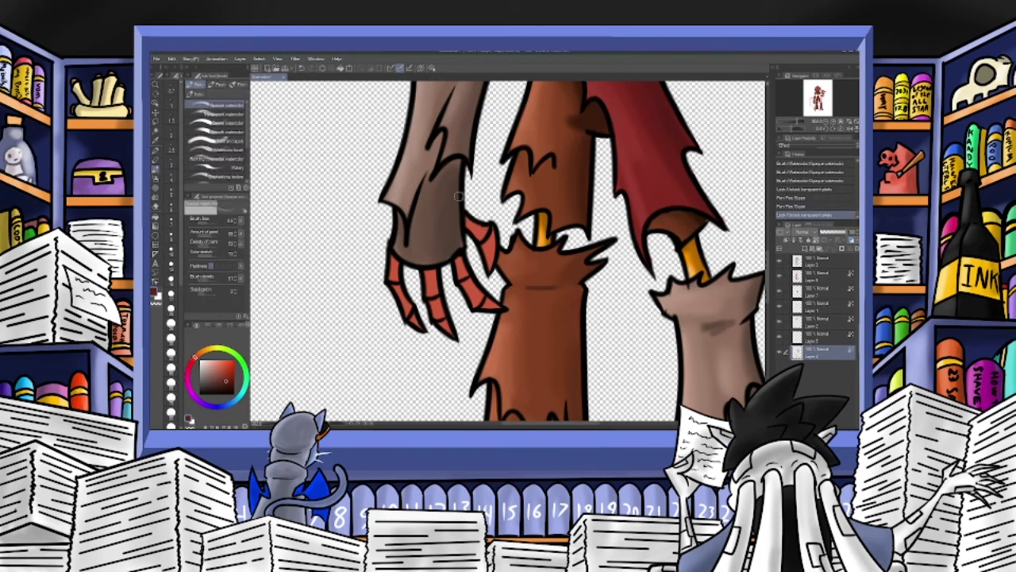
mouse_move(473, 216)
mouse_down()
mouse_move(495, 269)
mouse_move(455, 259)
mouse_move(464, 255)
mouse_move(493, 304)
mouse_move(461, 258)
mouse_move(480, 295)
mouse_up()
mouse_move(432, 272)
mouse_down()
mouse_move(451, 328)
mouse_move(425, 273)
mouse_move(455, 260)
mouse_move(463, 284)
mouse_move(488, 302)
mouse_up()
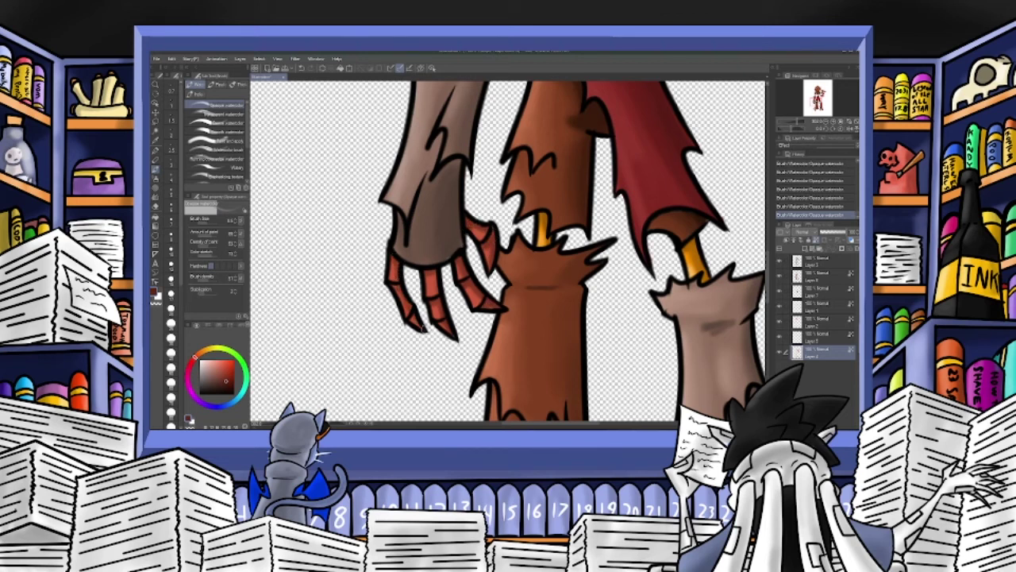
Shade the claws of the brown-legged foot with a darker red sampled from the claws and deepened.
click(795, 123)
click(796, 122)
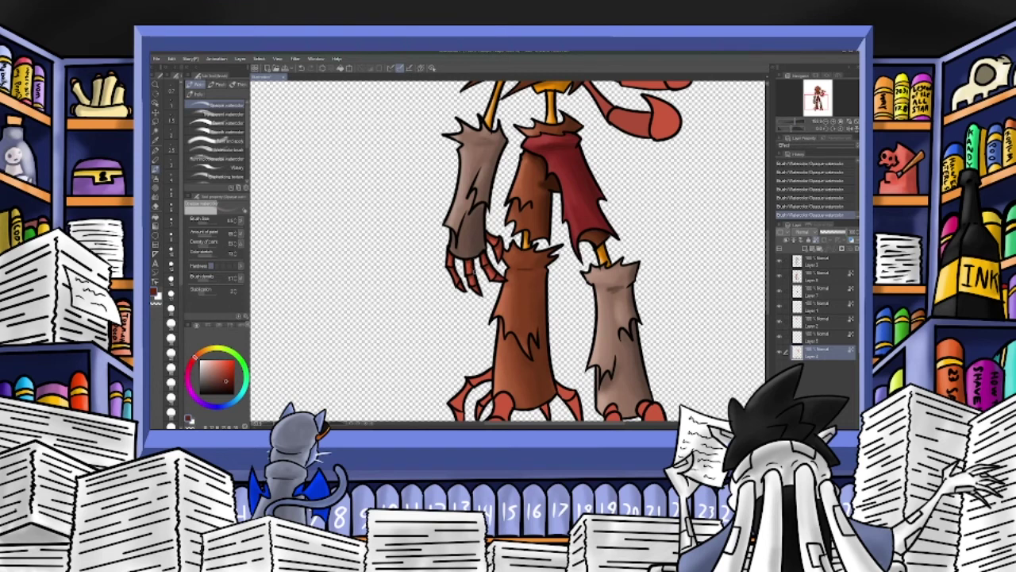
drag(474, 270, 449, 163)
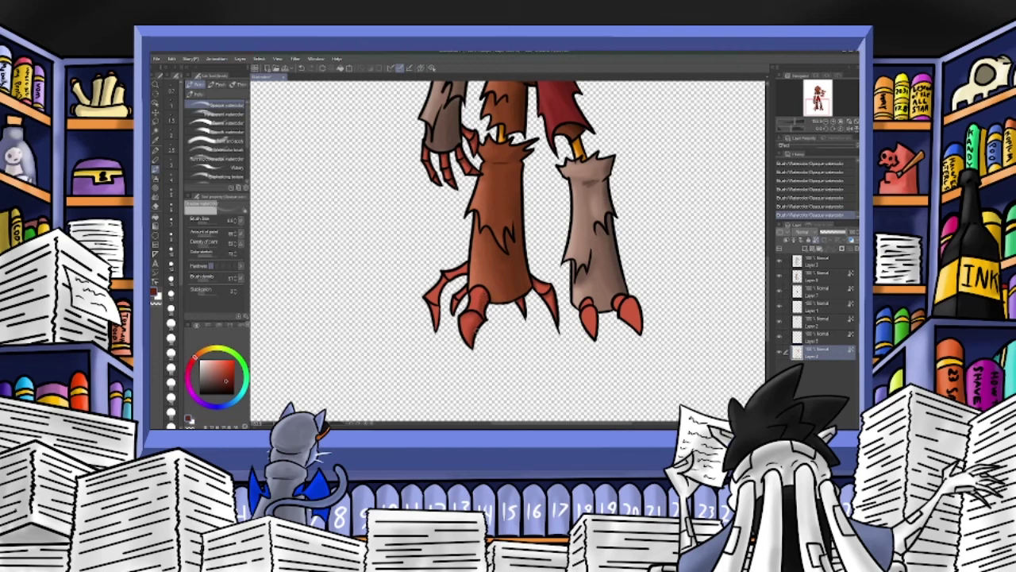
alt+click(467, 321)
click(225, 379)
click(301, 69)
drag(468, 290, 453, 314)
Highlight the front claws of both feet with pale pink, blending with the claws' sampled red.
alt+click(434, 294)
click(210, 360)
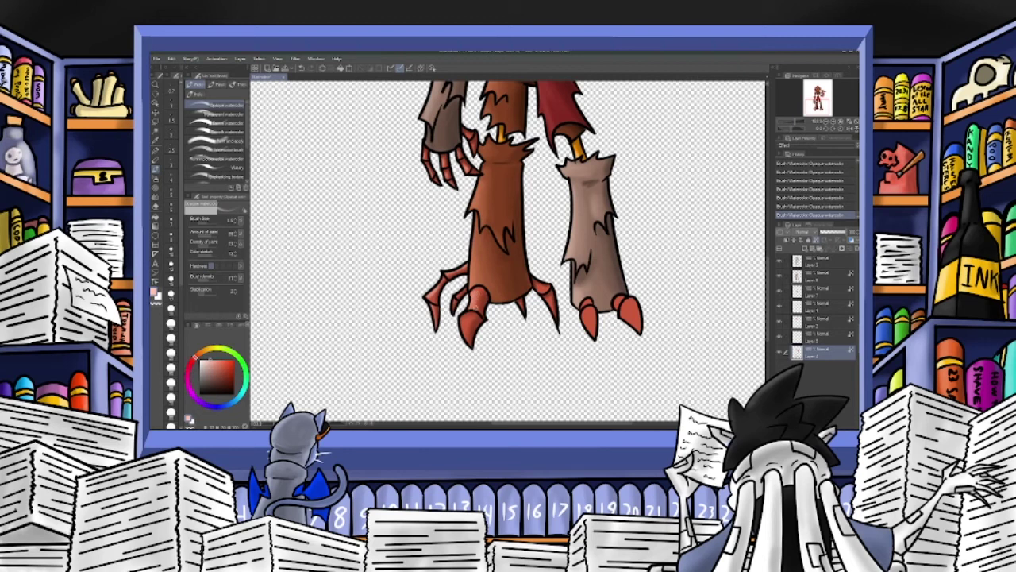
mouse_move(466, 322)
mouse_down()
mouse_move(463, 332)
mouse_move(473, 318)
mouse_up()
alt+click(473, 317)
drag(473, 318, 470, 327)
click(212, 360)
mouse_move(626, 306)
mouse_down()
mouse_move(632, 320)
mouse_move(619, 306)
mouse_move(585, 303)
mouse_up()
Shade the edges of the grey-legged foot's claws with a darker red.
click(229, 378)
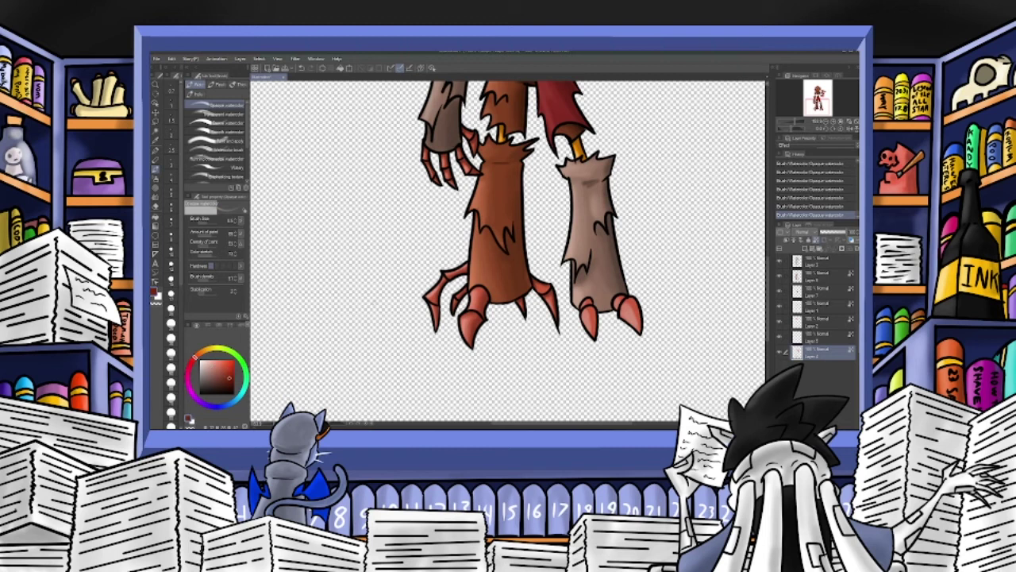
alt+click(634, 302)
click(225, 379)
drag(635, 301, 641, 332)
drag(594, 312, 597, 334)
Erase the stray line at the brown-legged foot's outer claw tip on the top line art layer with the hard eraser.
click(823, 262)
click(156, 207)
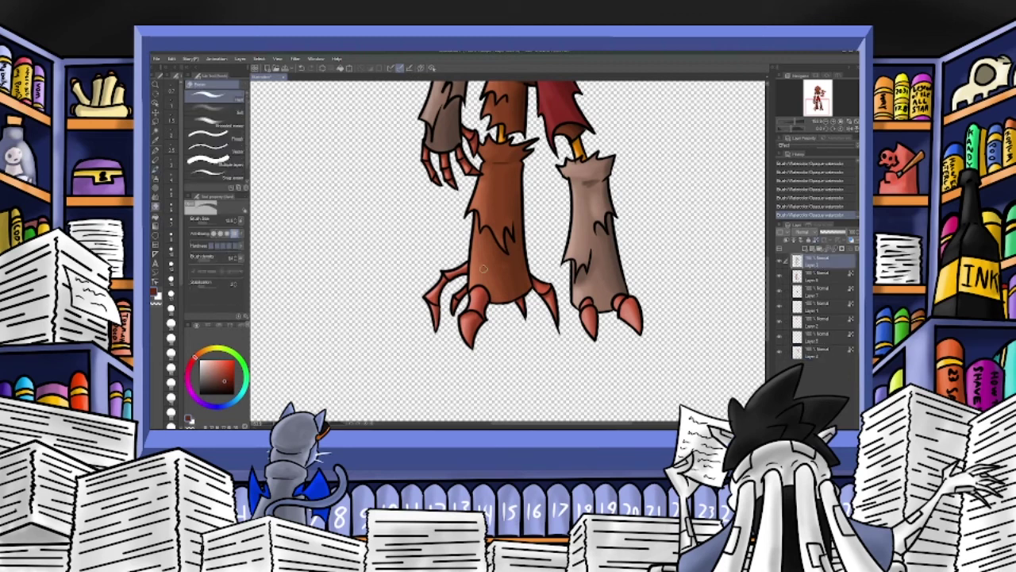
drag(562, 332, 564, 326)
Return to the muted red layer and shade the tips of all four wings dark red with a resized opaque watercolor brush.
click(814, 352)
drag(818, 107, 820, 93)
click(171, 191)
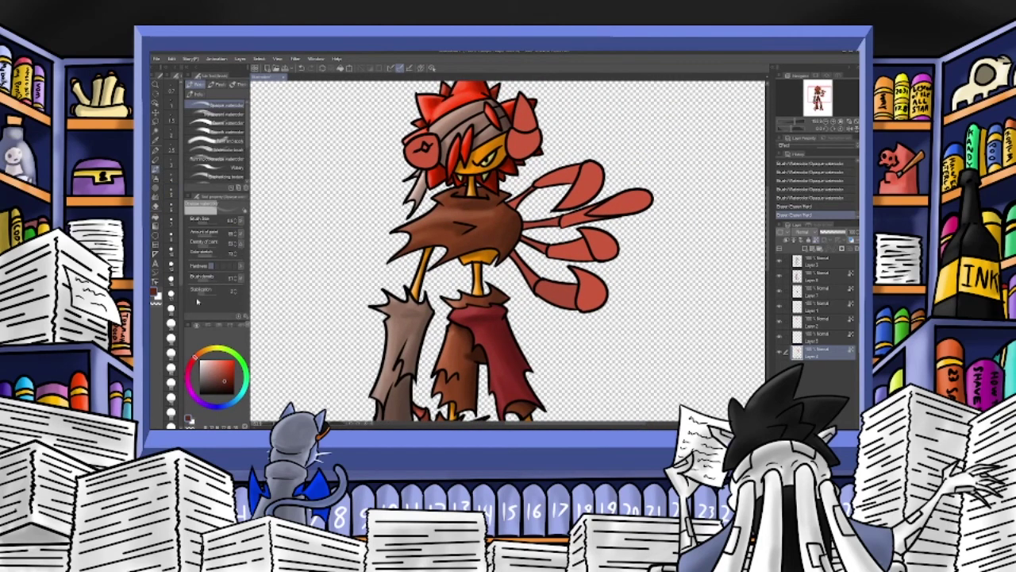
drag(601, 296, 596, 309)
key(ctrl+z)
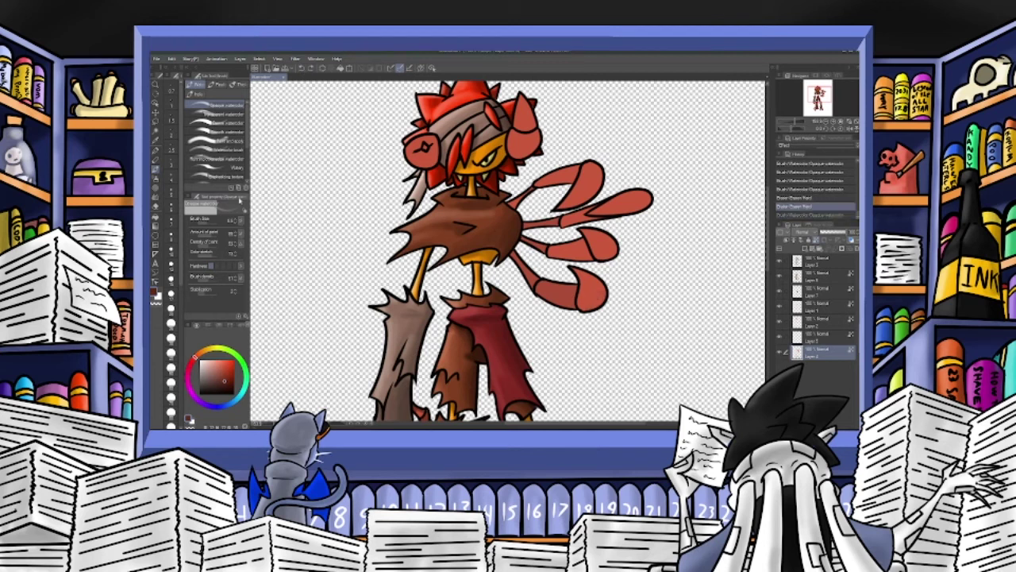
click(207, 222)
mouse_move(596, 278)
mouse_down()
mouse_move(597, 308)
mouse_move(590, 297)
mouse_up()
drag(591, 288, 603, 292)
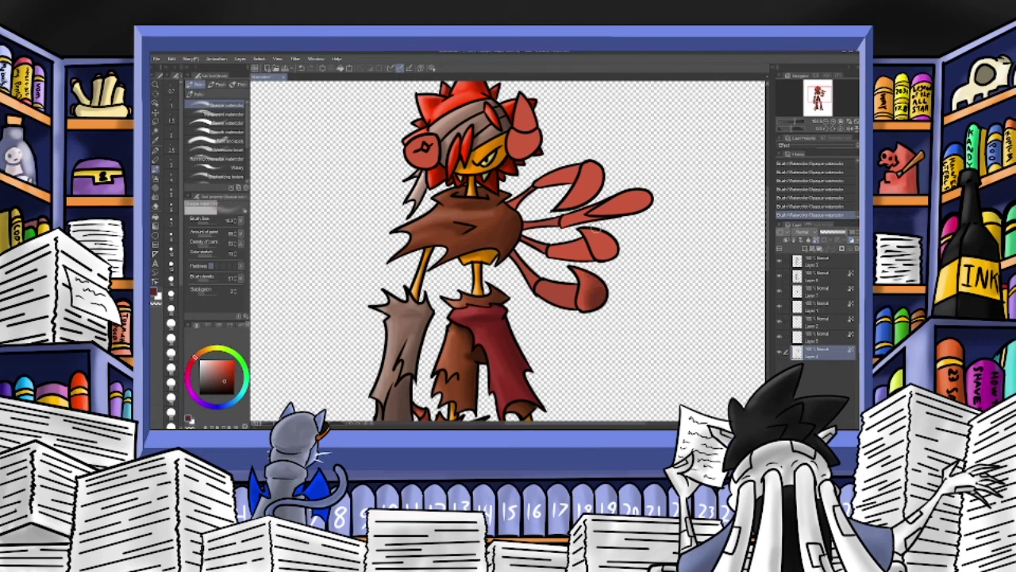
mouse_move(593, 230)
mouse_down()
mouse_move(607, 244)
mouse_move(612, 258)
mouse_move(598, 235)
mouse_move(604, 262)
mouse_move(603, 247)
mouse_up()
mouse_move(650, 199)
mouse_down()
mouse_move(620, 213)
mouse_move(646, 205)
mouse_up()
mouse_move(600, 168)
mouse_down()
mouse_move(586, 197)
mouse_move(603, 171)
mouse_move(590, 184)
mouse_up()
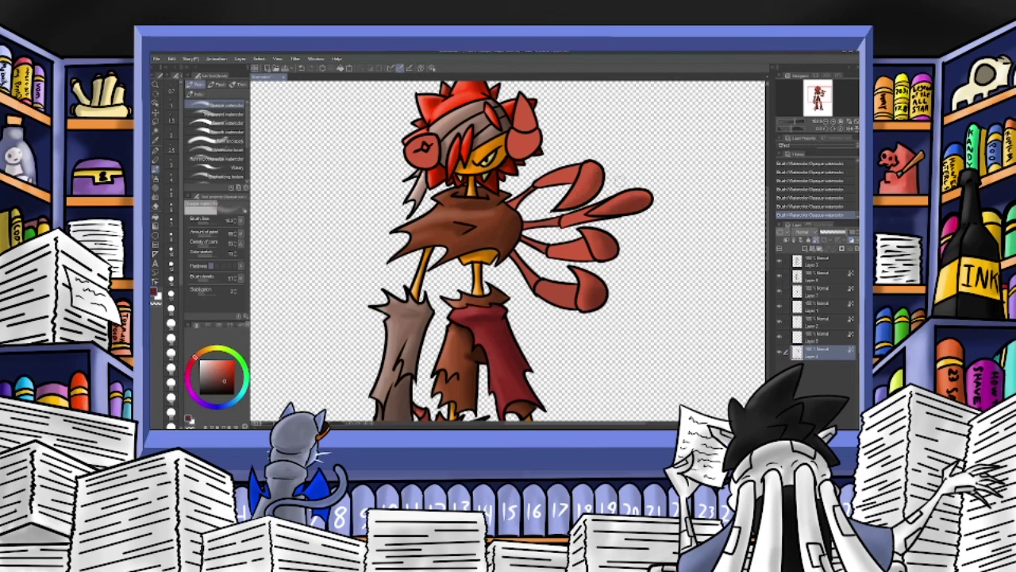
Sample the wing's red, darken it and shade the narrow stems of the wings.
alt+click(626, 195)
click(225, 381)
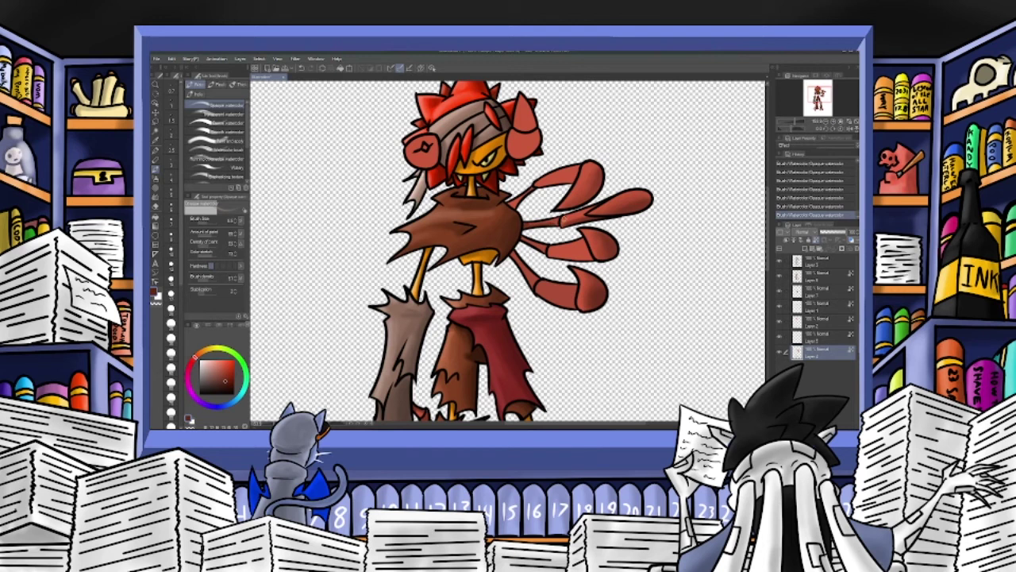
click(301, 69)
drag(532, 191, 530, 193)
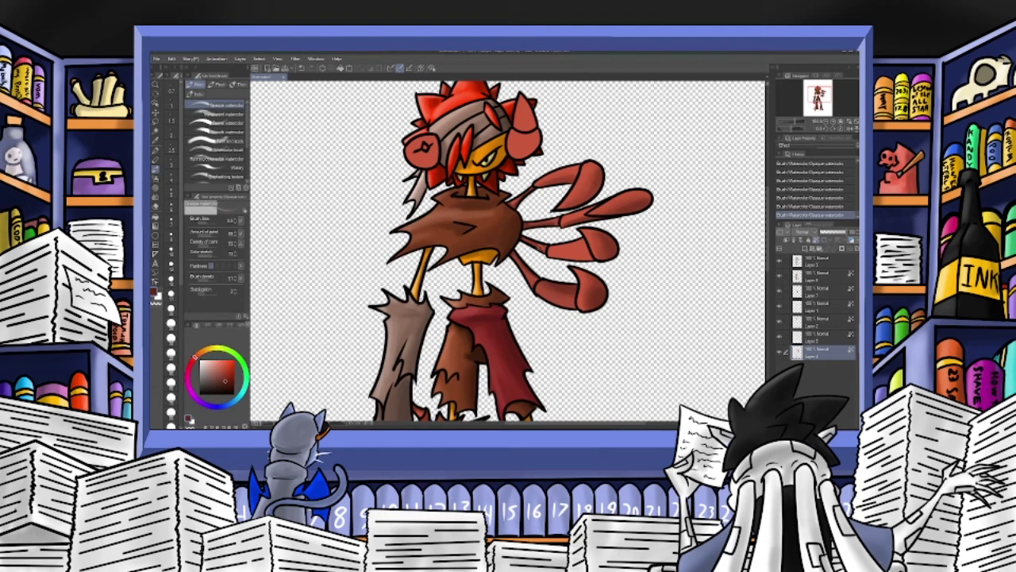
click(302, 69)
click(302, 69)
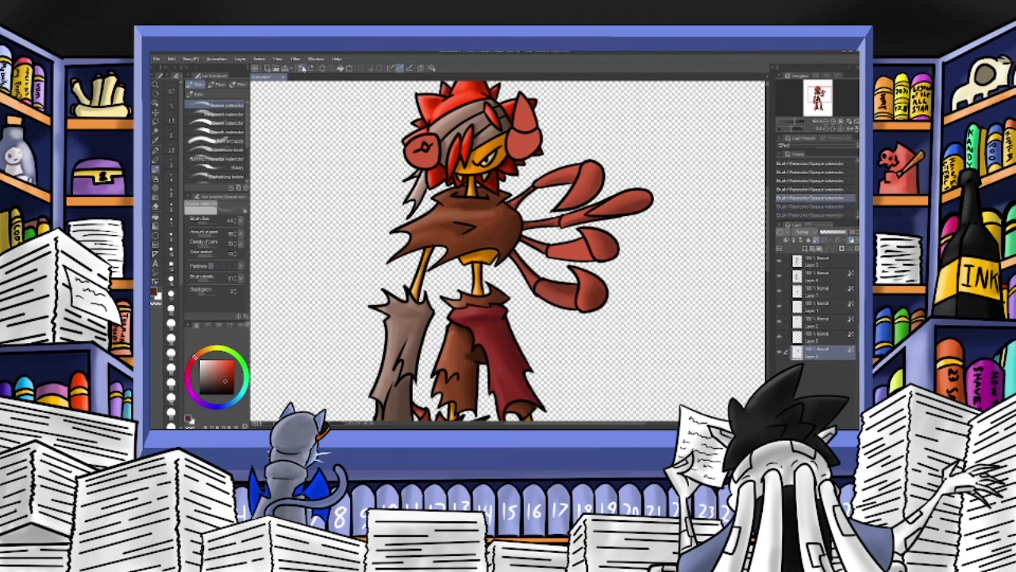
key(ctrl+y)
key(ctrl+y)
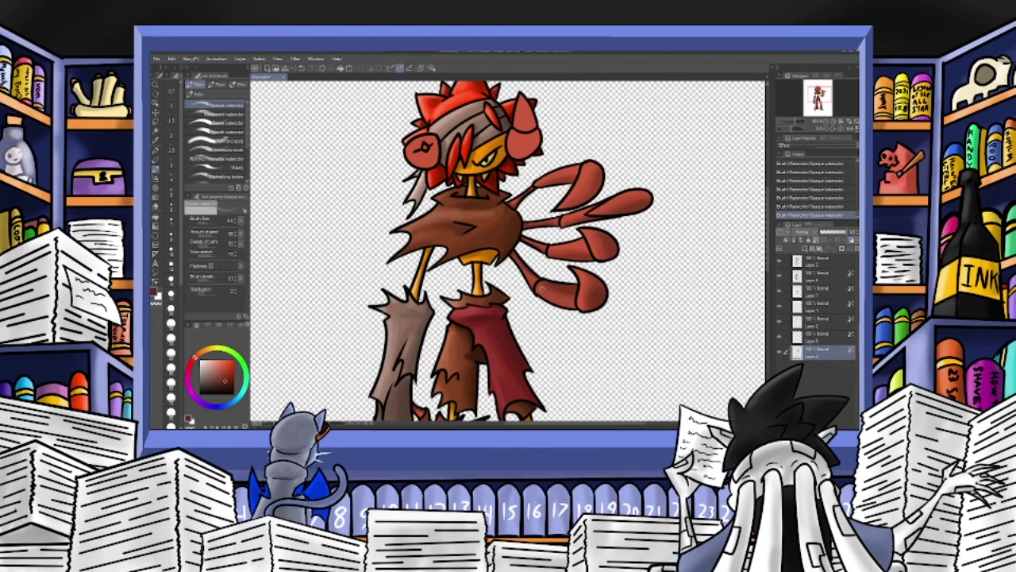
Highlight the wings with a lighter pink and blend it using the wing's sampled red.
click(213, 363)
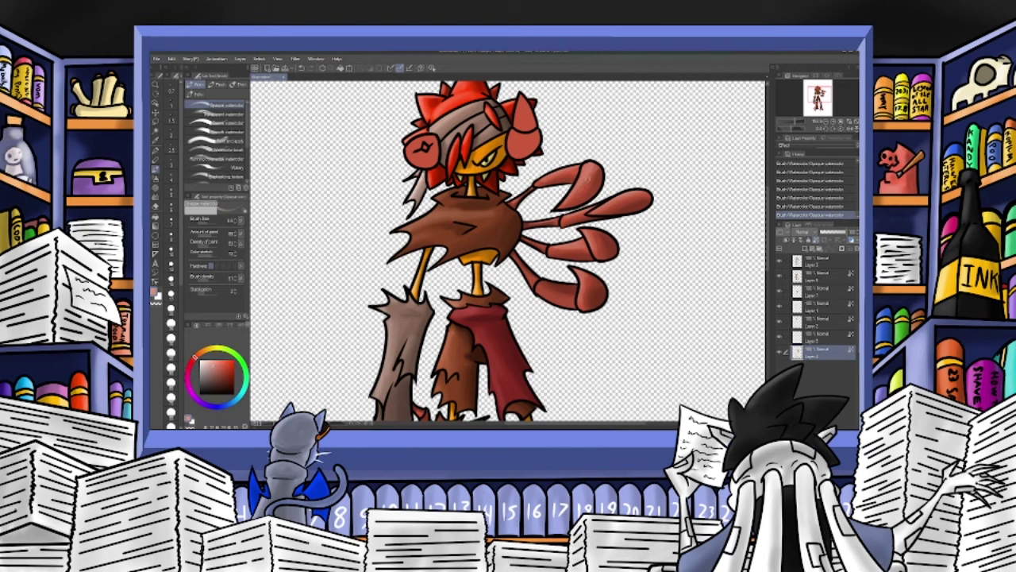
alt+click(585, 189)
Highlight both horns with pale pink and soften the highlights with the horns' sampled red.
drag(819, 94, 816, 91)
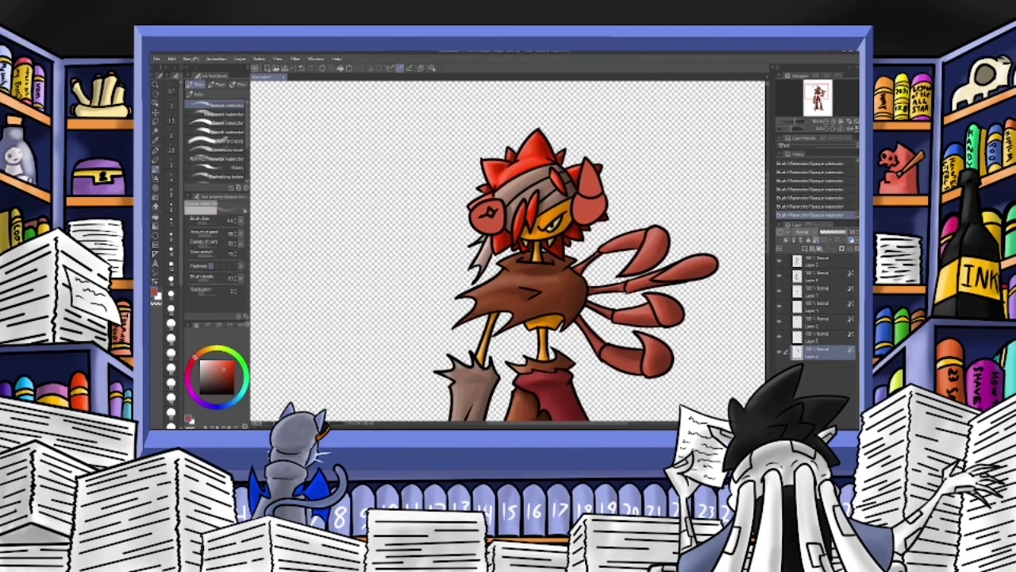
click(209, 361)
mouse_move(584, 161)
mouse_down()
mouse_move(591, 187)
mouse_move(586, 219)
mouse_up()
drag(586, 200, 588, 212)
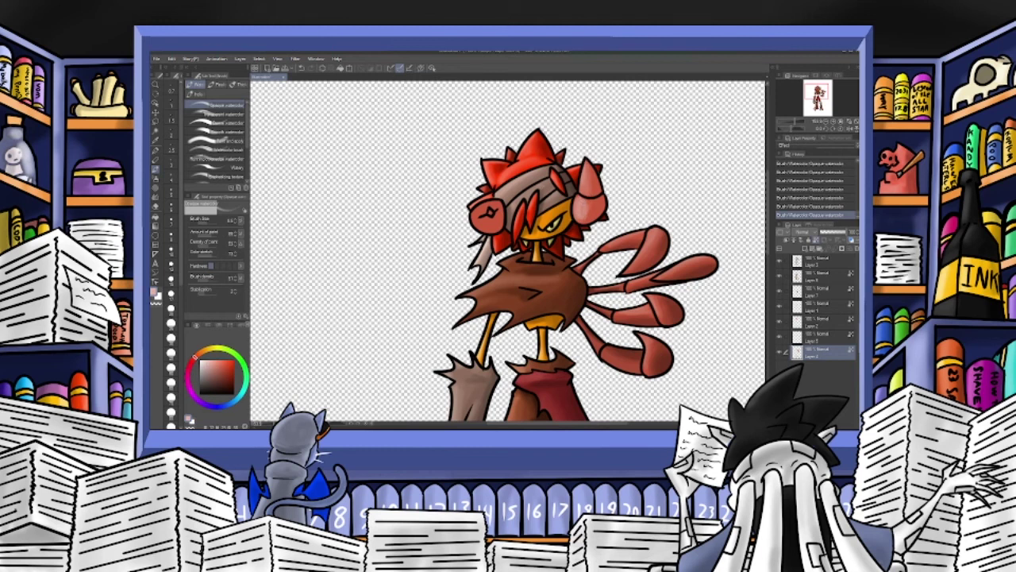
mouse_move(482, 207)
mouse_down()
mouse_move(474, 216)
mouse_move(486, 230)
mouse_move(491, 220)
mouse_up()
alt+click(497, 220)
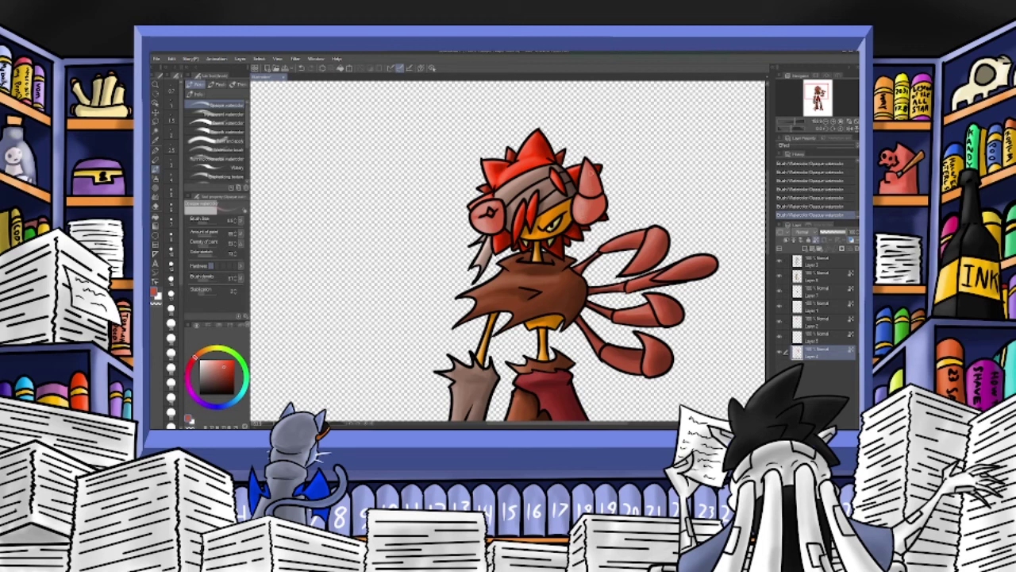
drag(589, 200, 596, 194)
Shade the lower edges of both horns with a dark red.
click(229, 381)
drag(503, 228, 497, 216)
alt+click(492, 218)
click(228, 378)
mouse_move(589, 218)
mouse_down()
mouse_move(606, 205)
mouse_move(586, 226)
mouse_move(599, 205)
mouse_up()
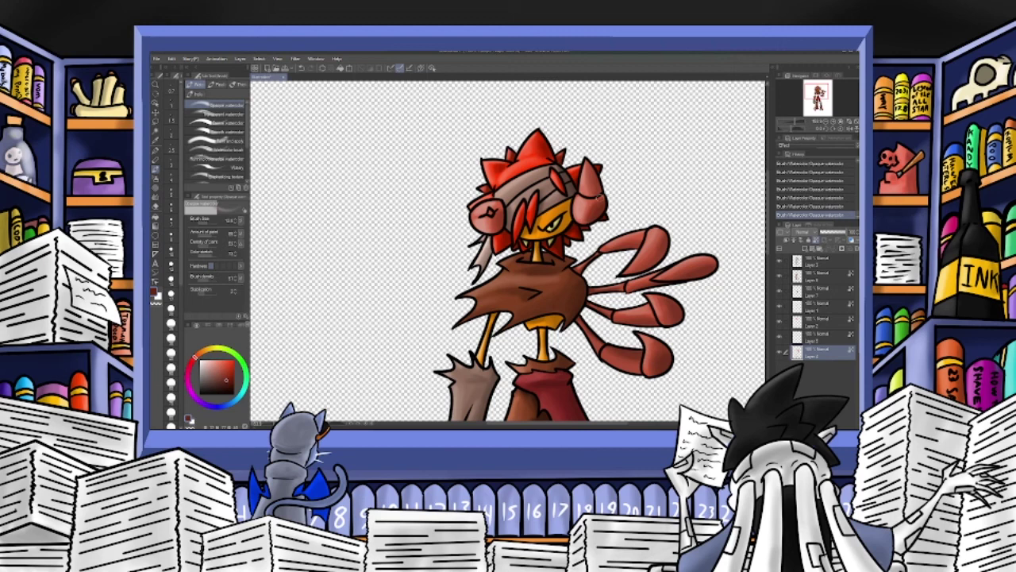
Create a new layer folder and move all of the character's line art and colour layers into it.
click(793, 121)
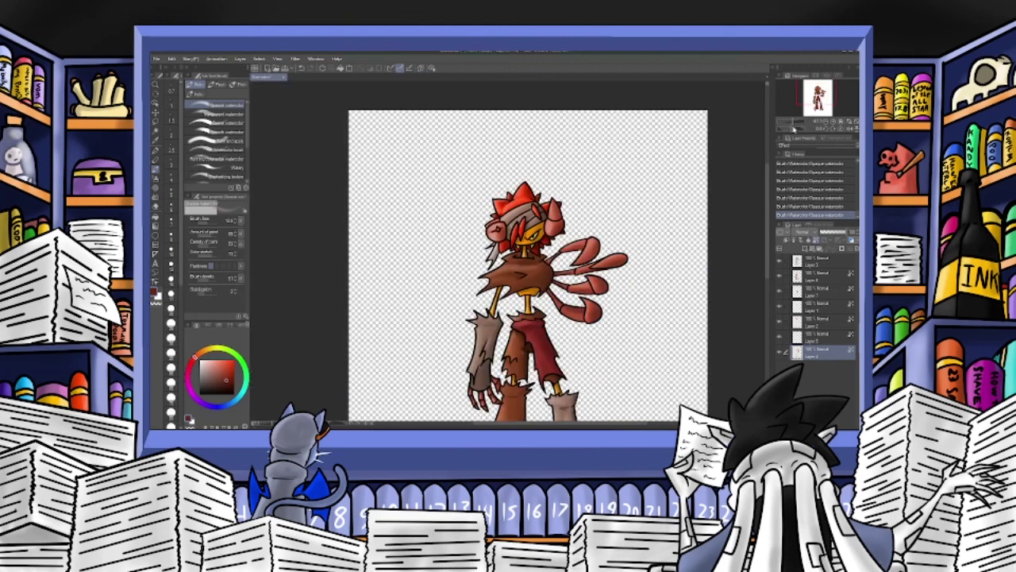
drag(815, 96, 814, 99)
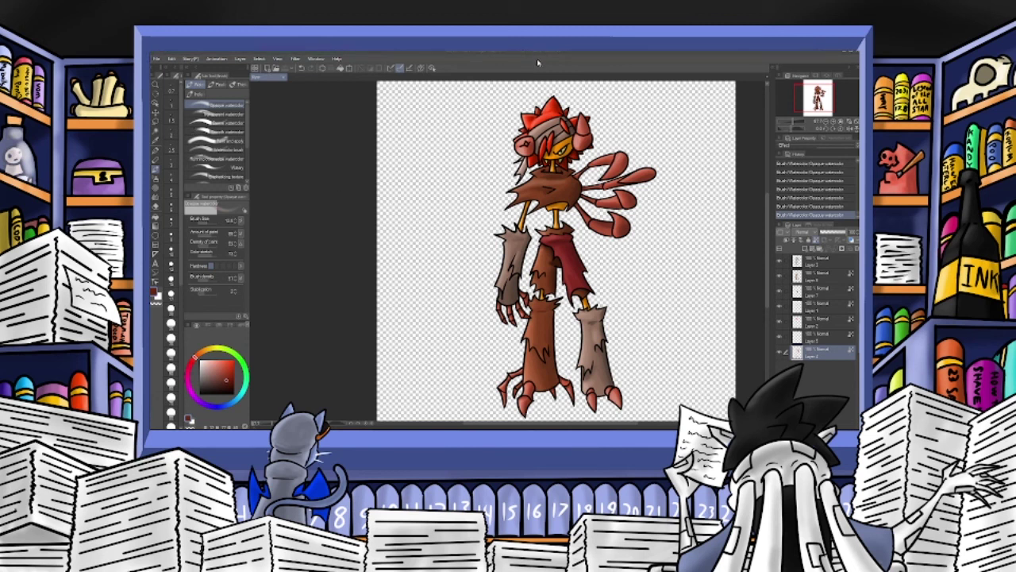
click(799, 125)
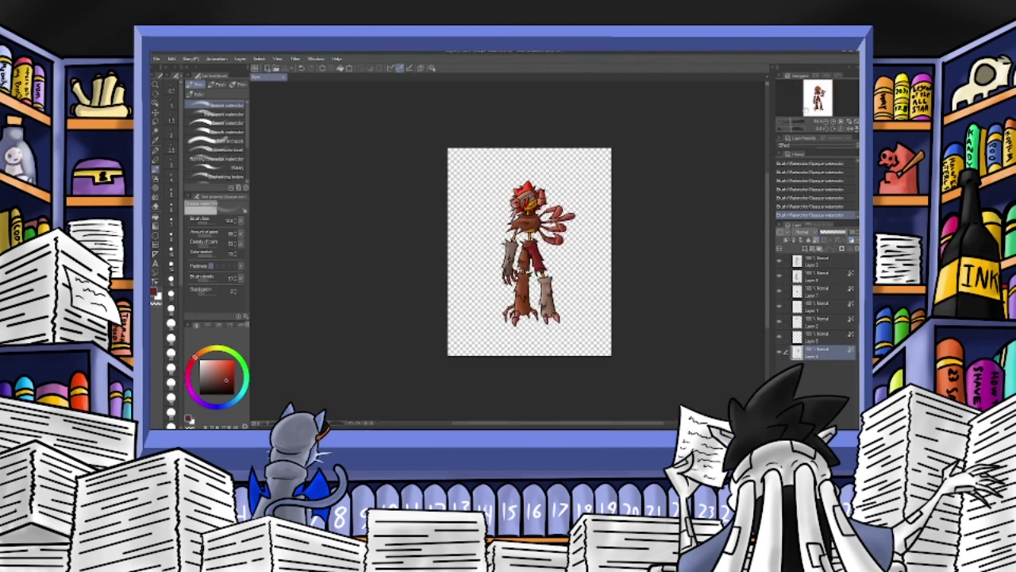
click(833, 122)
click(833, 122)
click(825, 123)
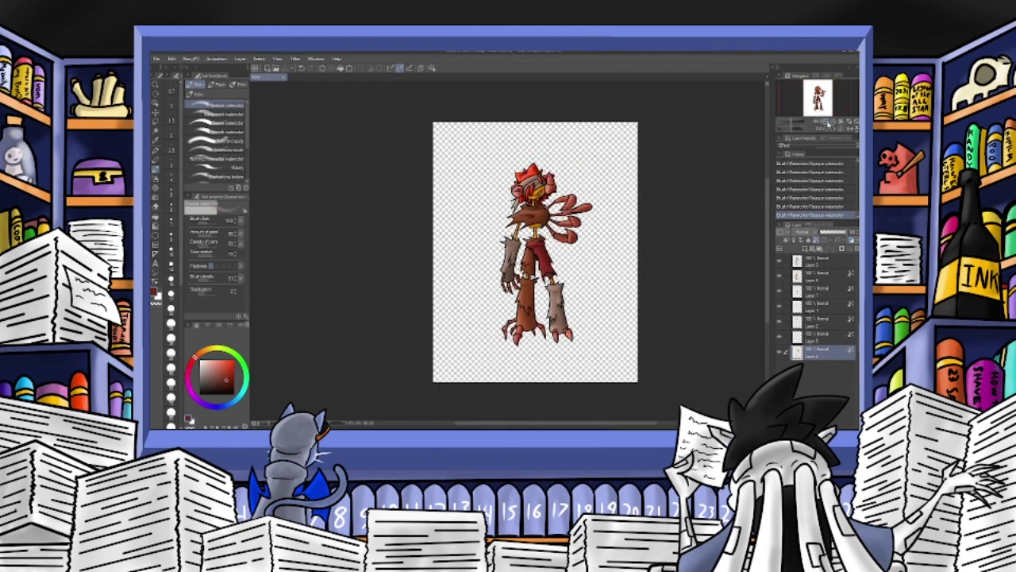
click(829, 264)
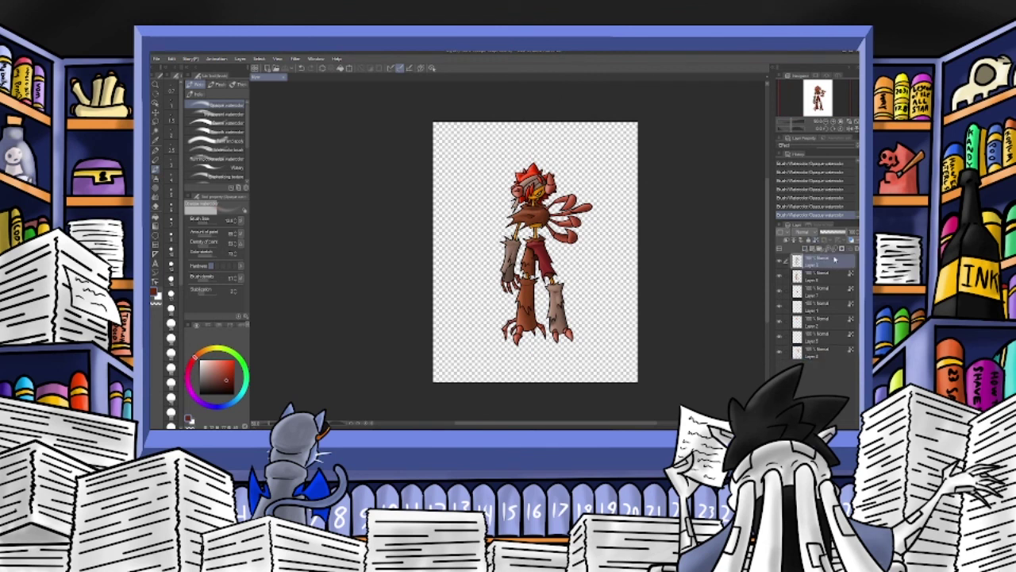
click(820, 250)
drag(822, 273, 826, 296)
drag(825, 320, 831, 354)
click(830, 262)
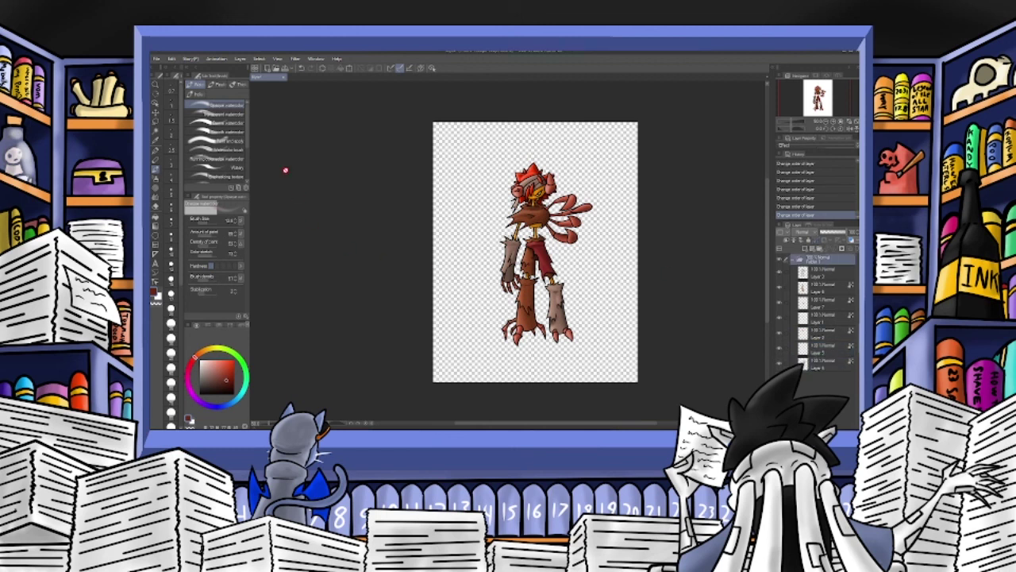
Try scaling up the whole character folder proportionally and repositioning it so the figure fills more of the canvas.
click(350, 69)
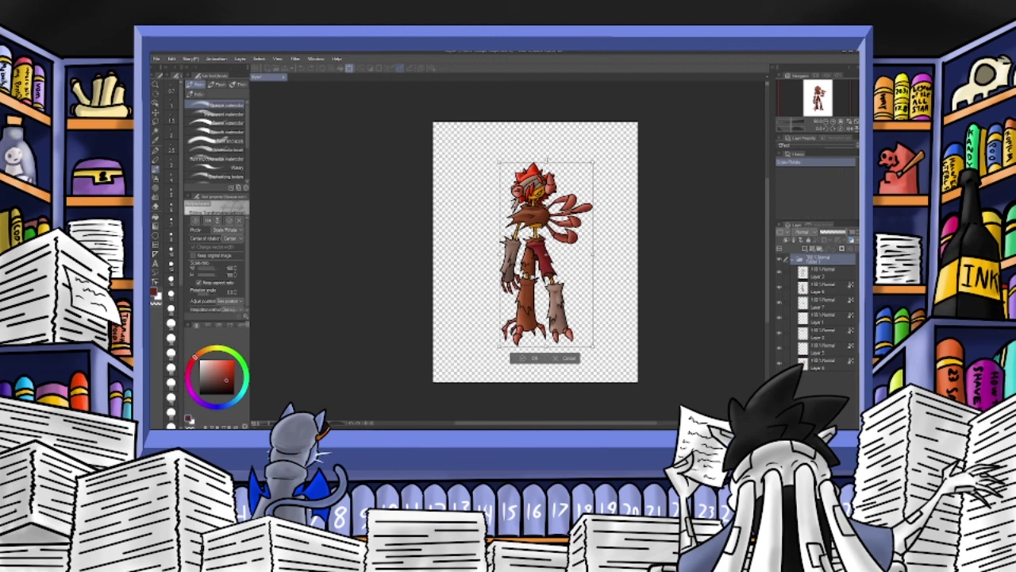
mouse_move(594, 252)
mouse_down()
mouse_move(609, 253)
mouse_move(592, 261)
mouse_up()
drag(577, 311, 582, 313)
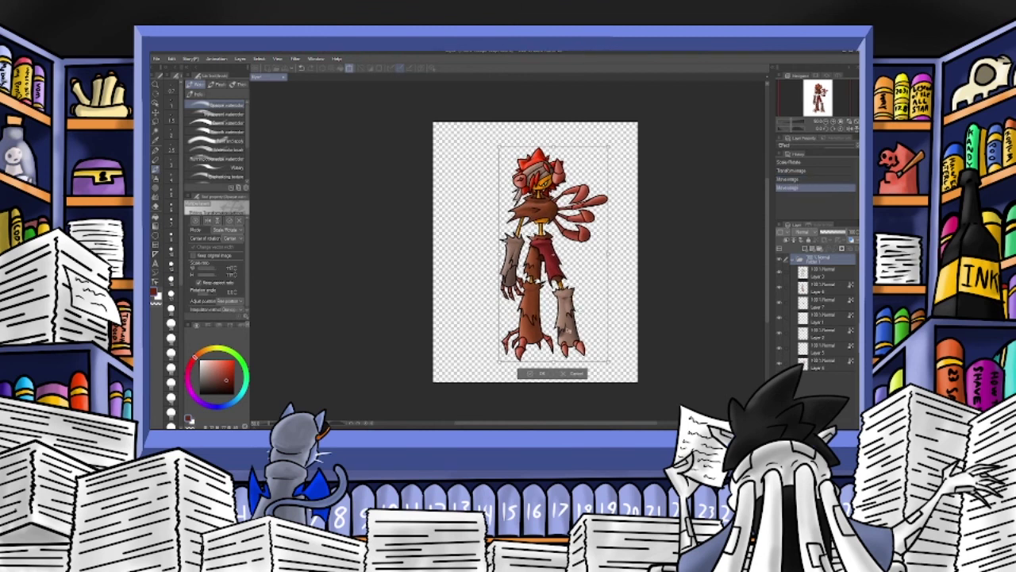
click(543, 374)
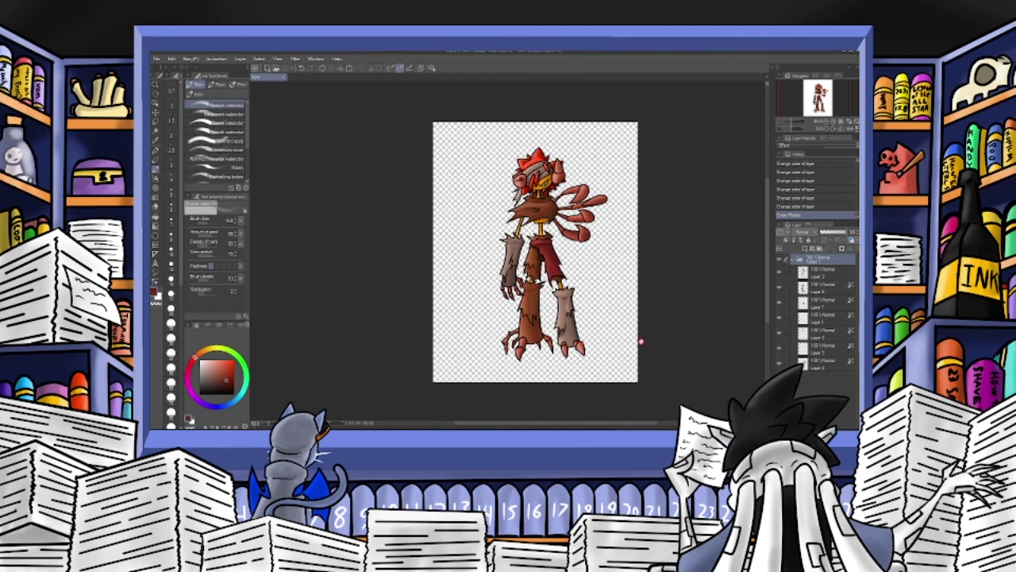
click(795, 122)
drag(796, 123, 813, 98)
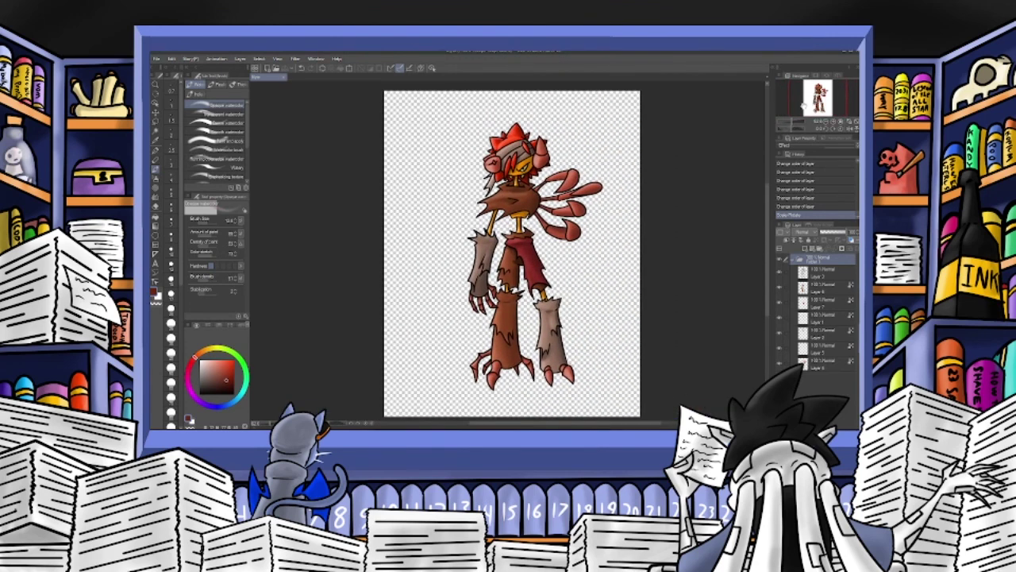
Compare the character before and after scaling, and undo the enlargement.
click(301, 69)
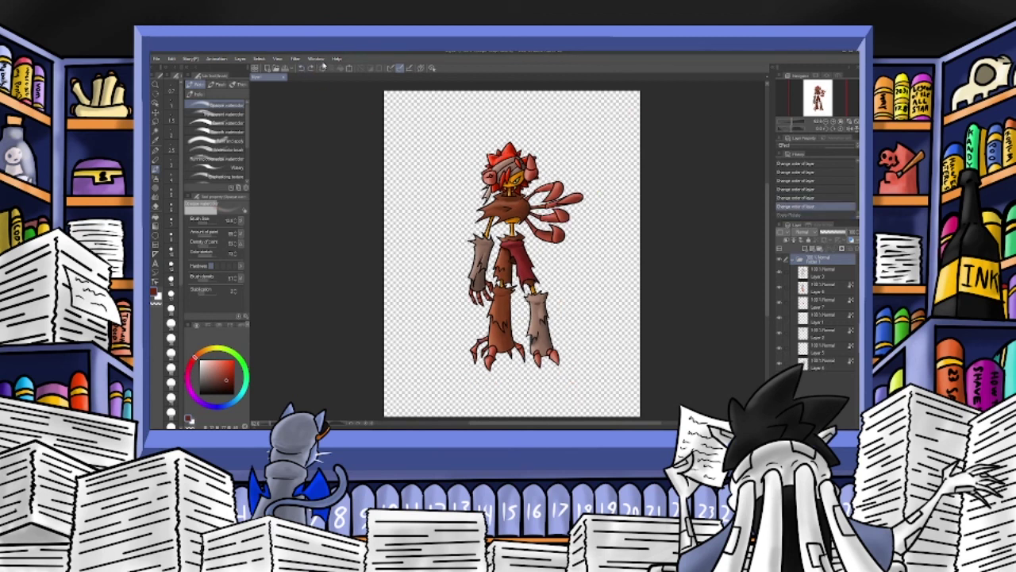
click(312, 68)
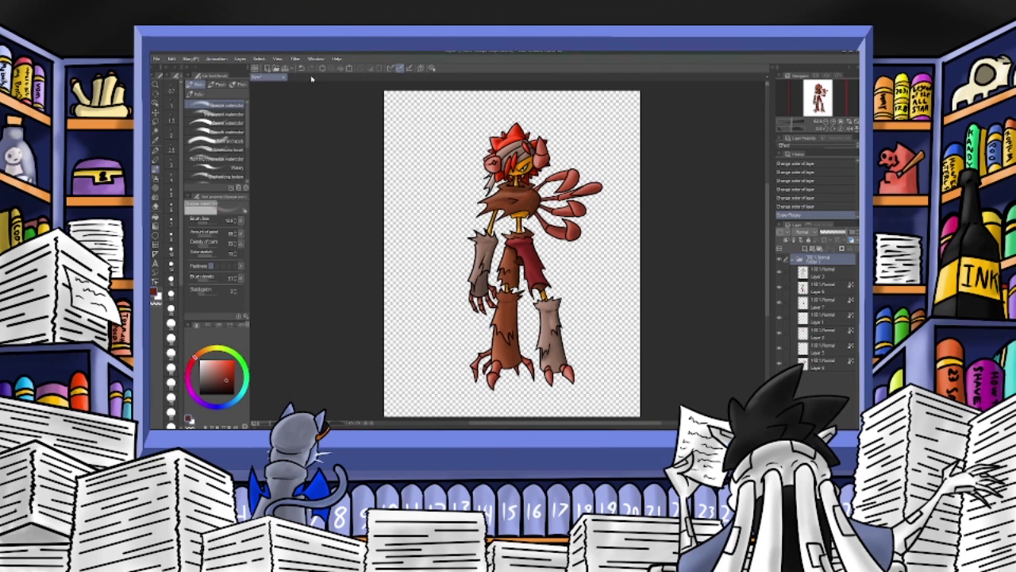
click(301, 68)
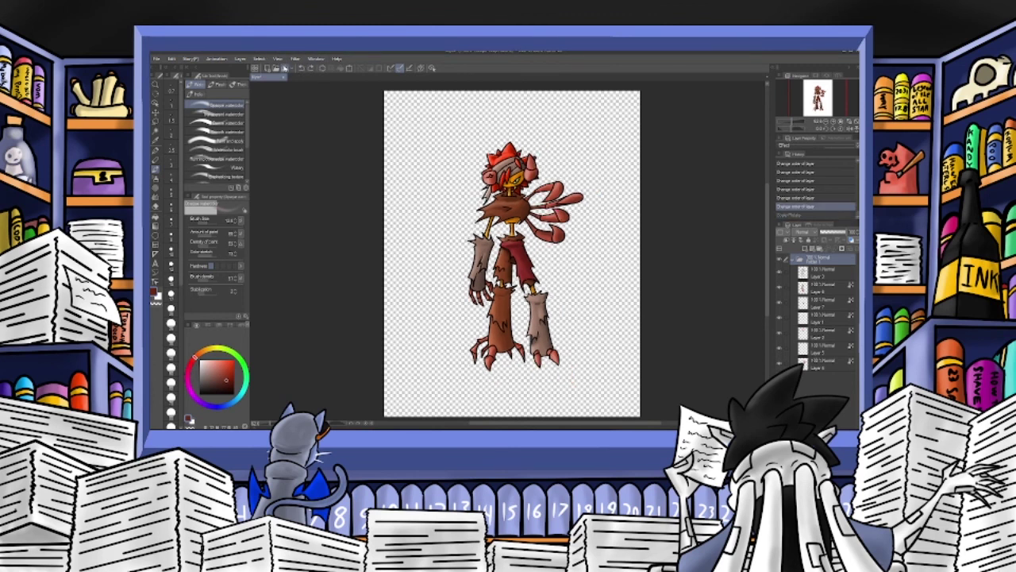